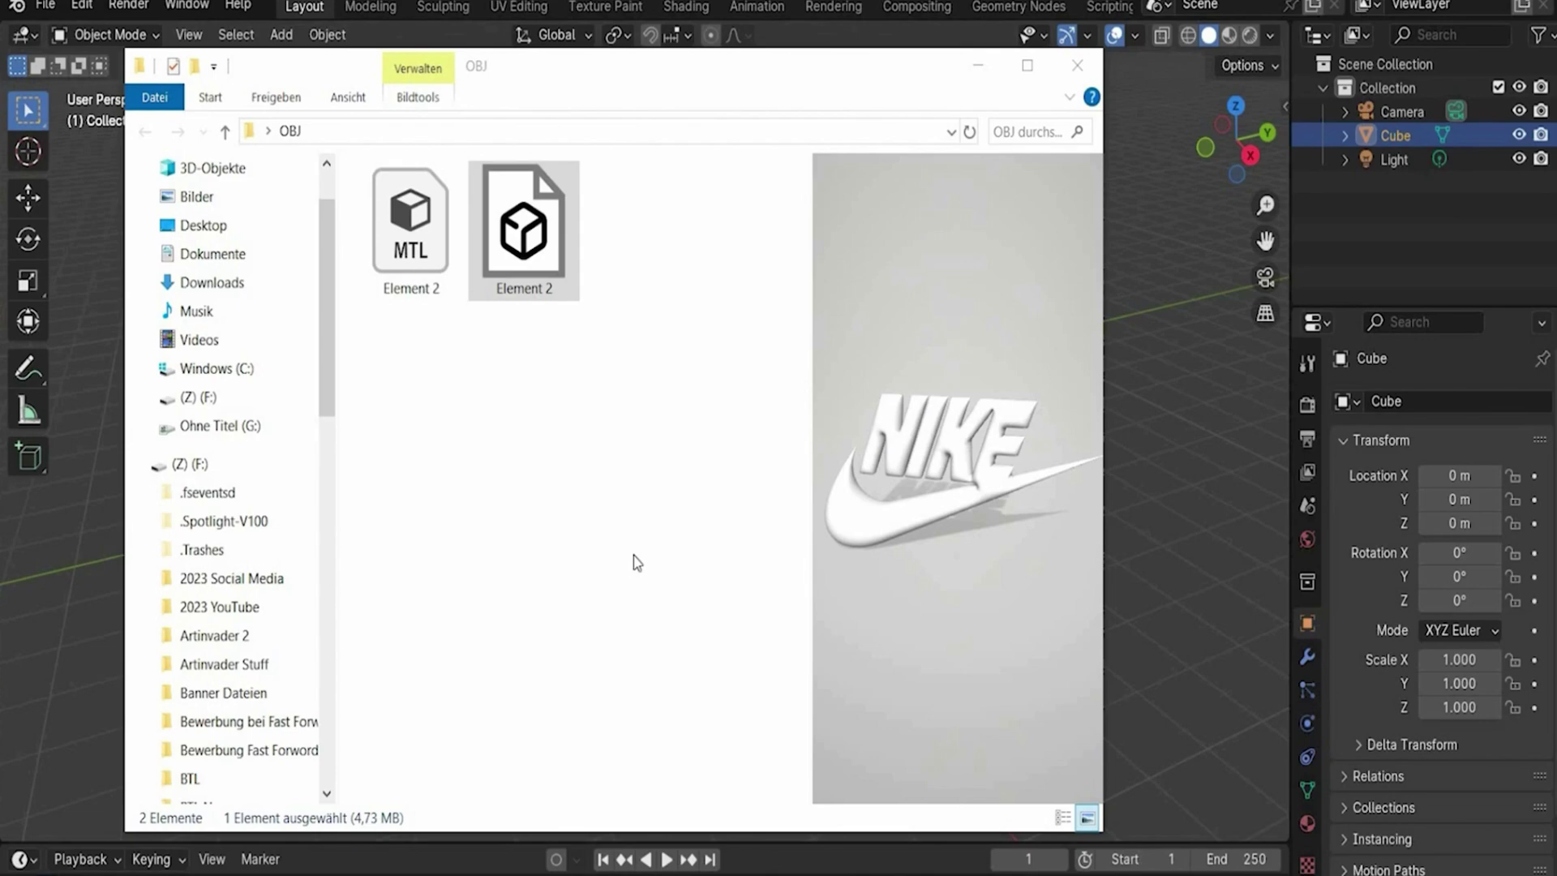
Rotate the Nike model preview to an oblique side view, then start a new Illustrator document
click(619, 90)
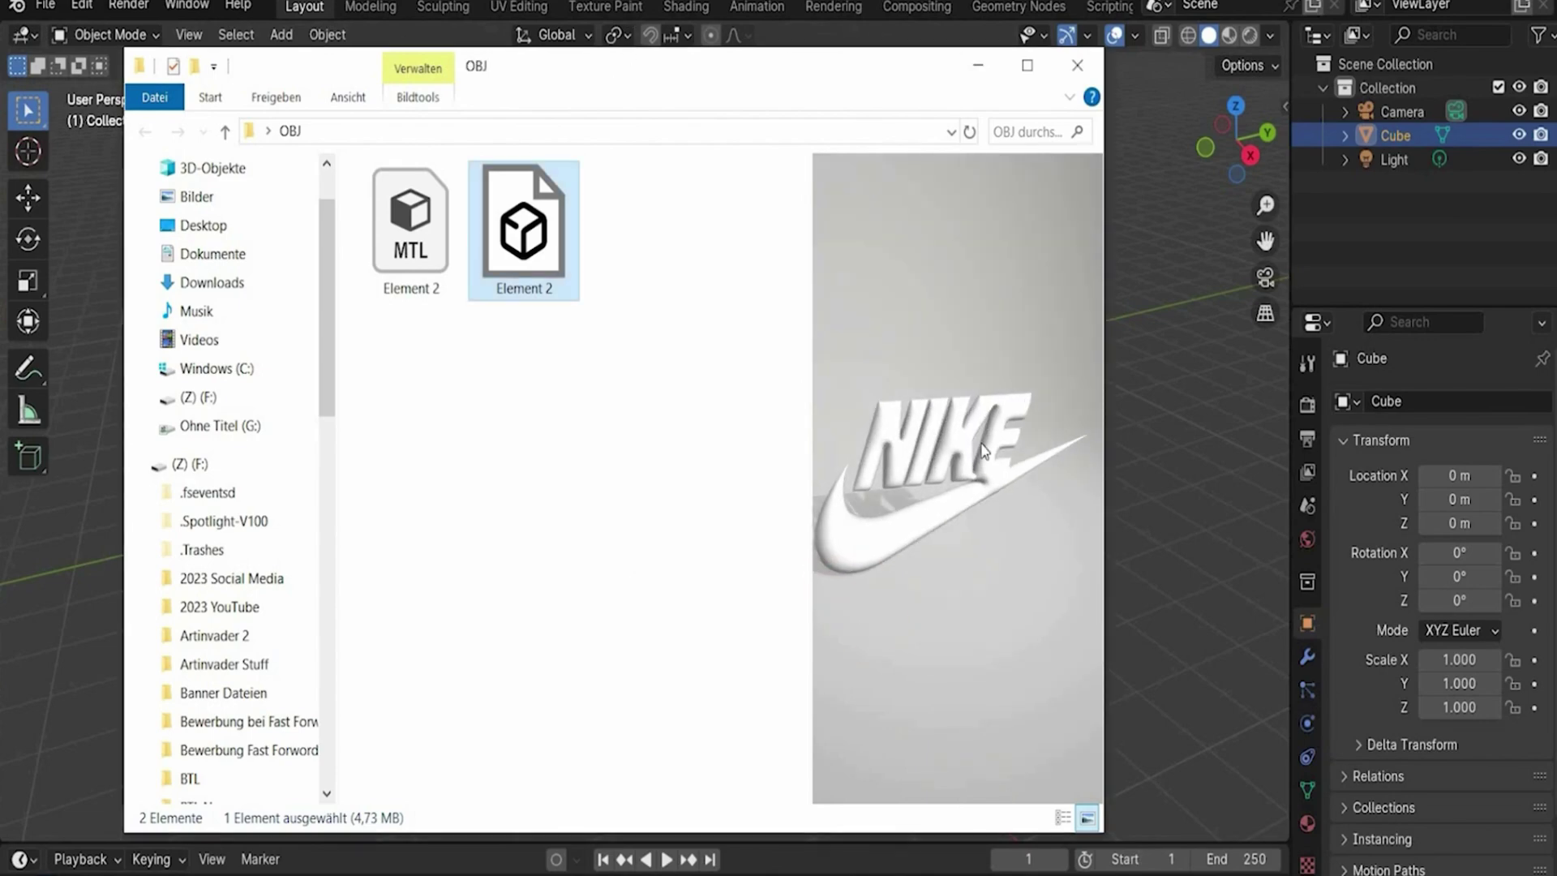
drag(900, 495, 962, 511)
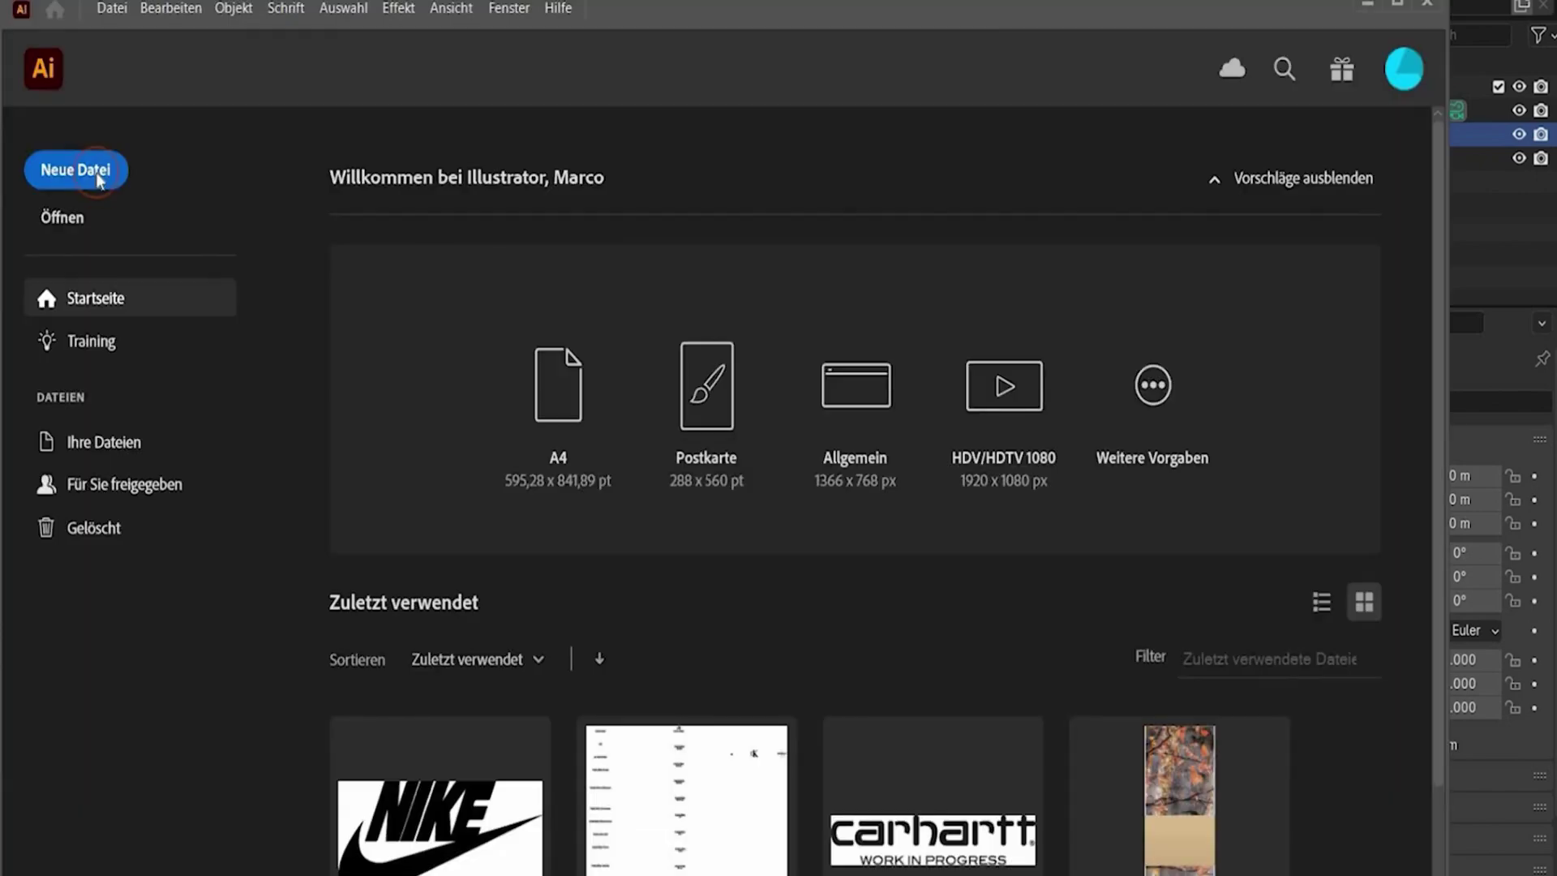
click(98, 173)
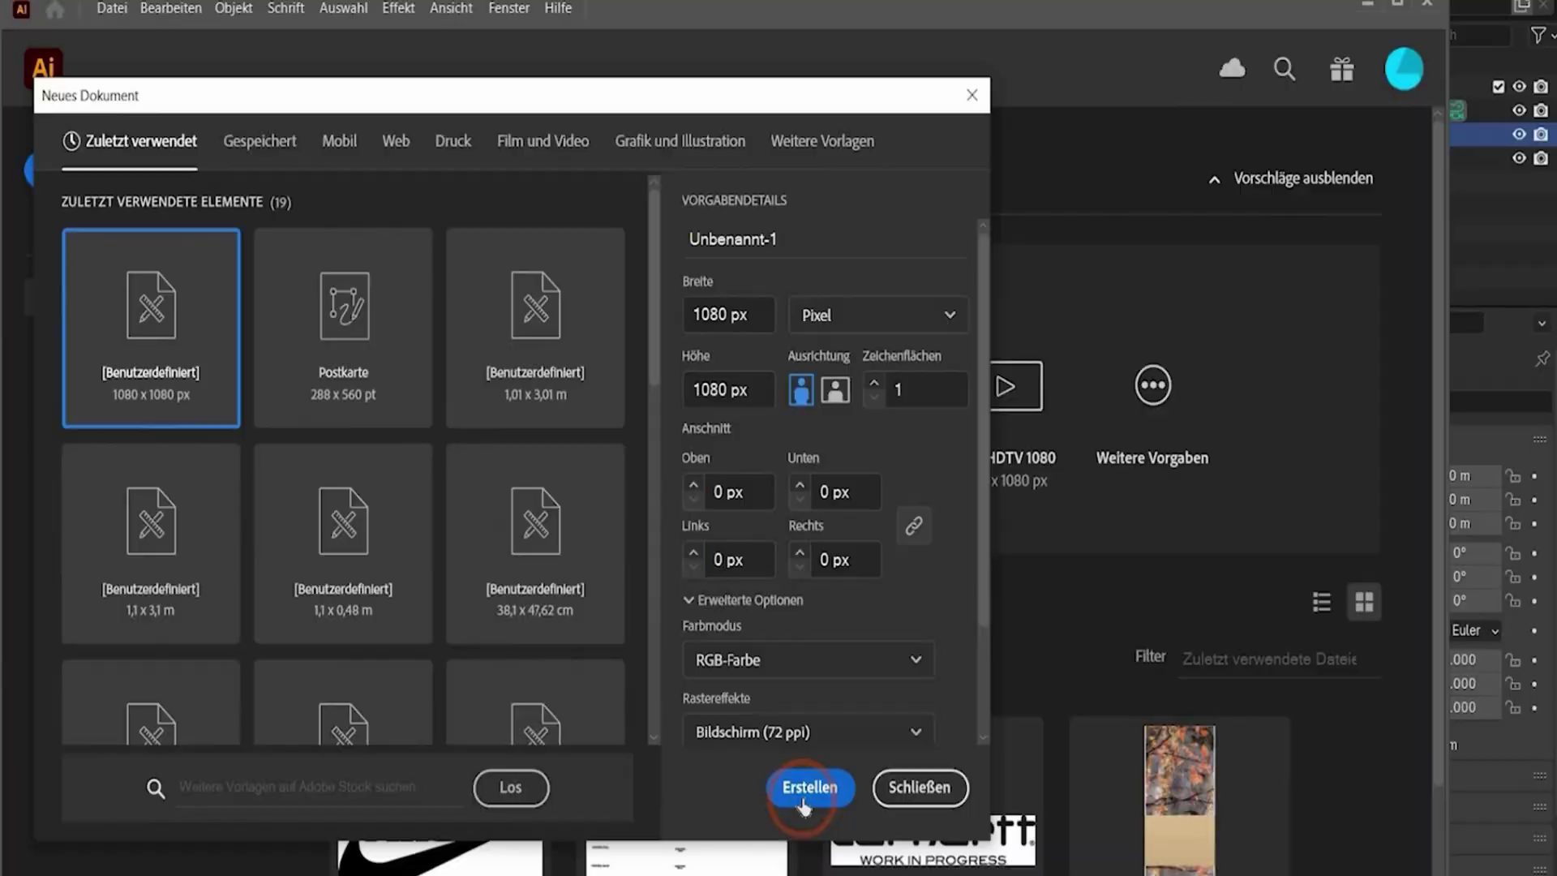
Create the 1080 × 1080 px document, place the Nike logo image, and trace and expand it into paths
click(810, 787)
drag(680, 677, 698, 738)
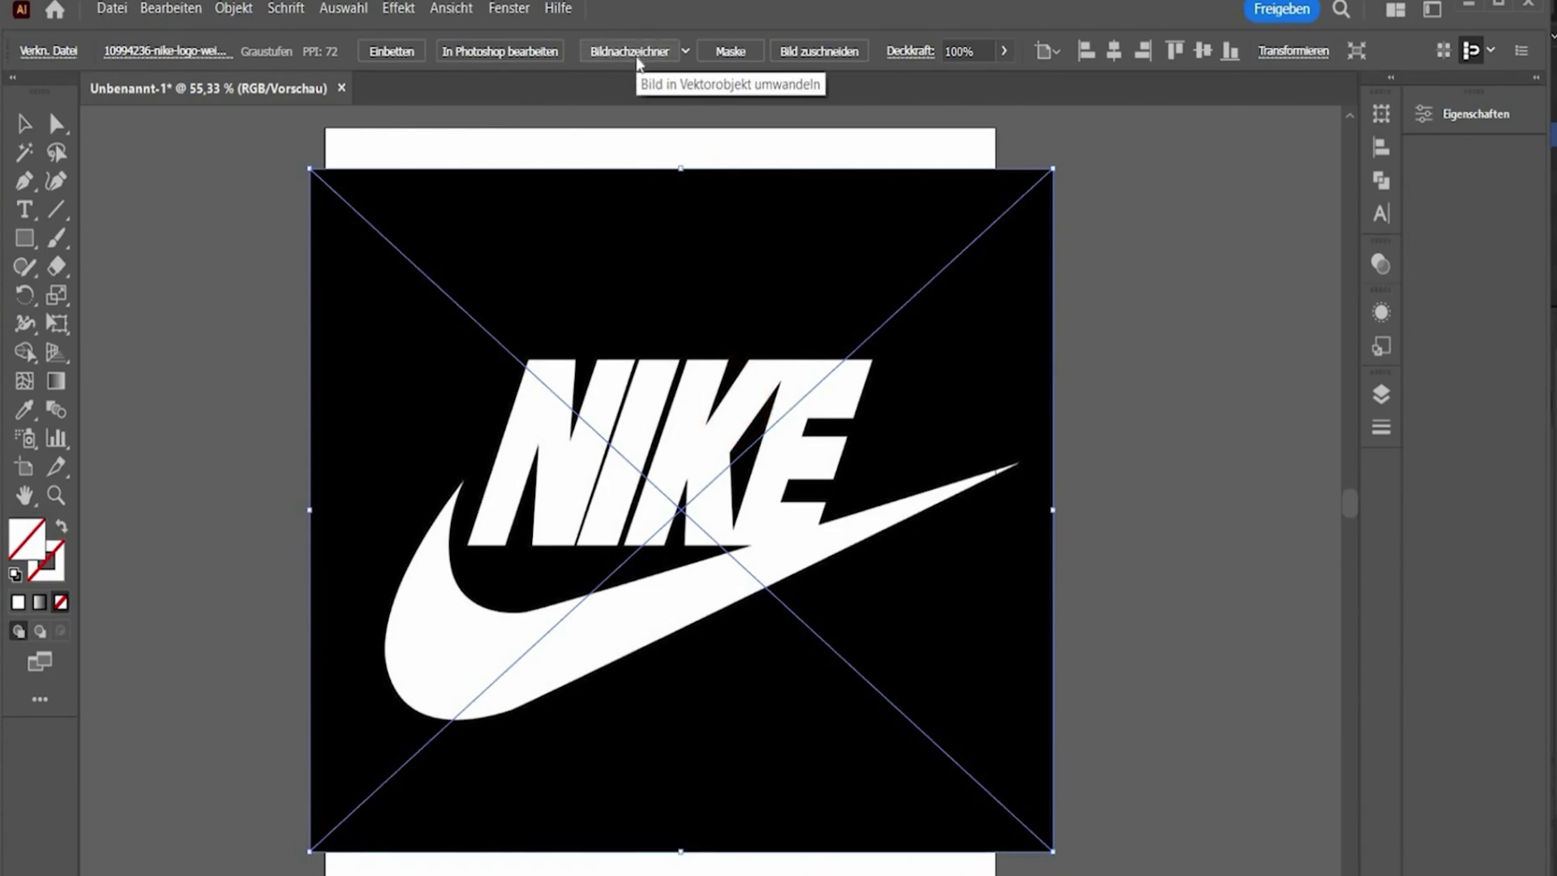
click(632, 52)
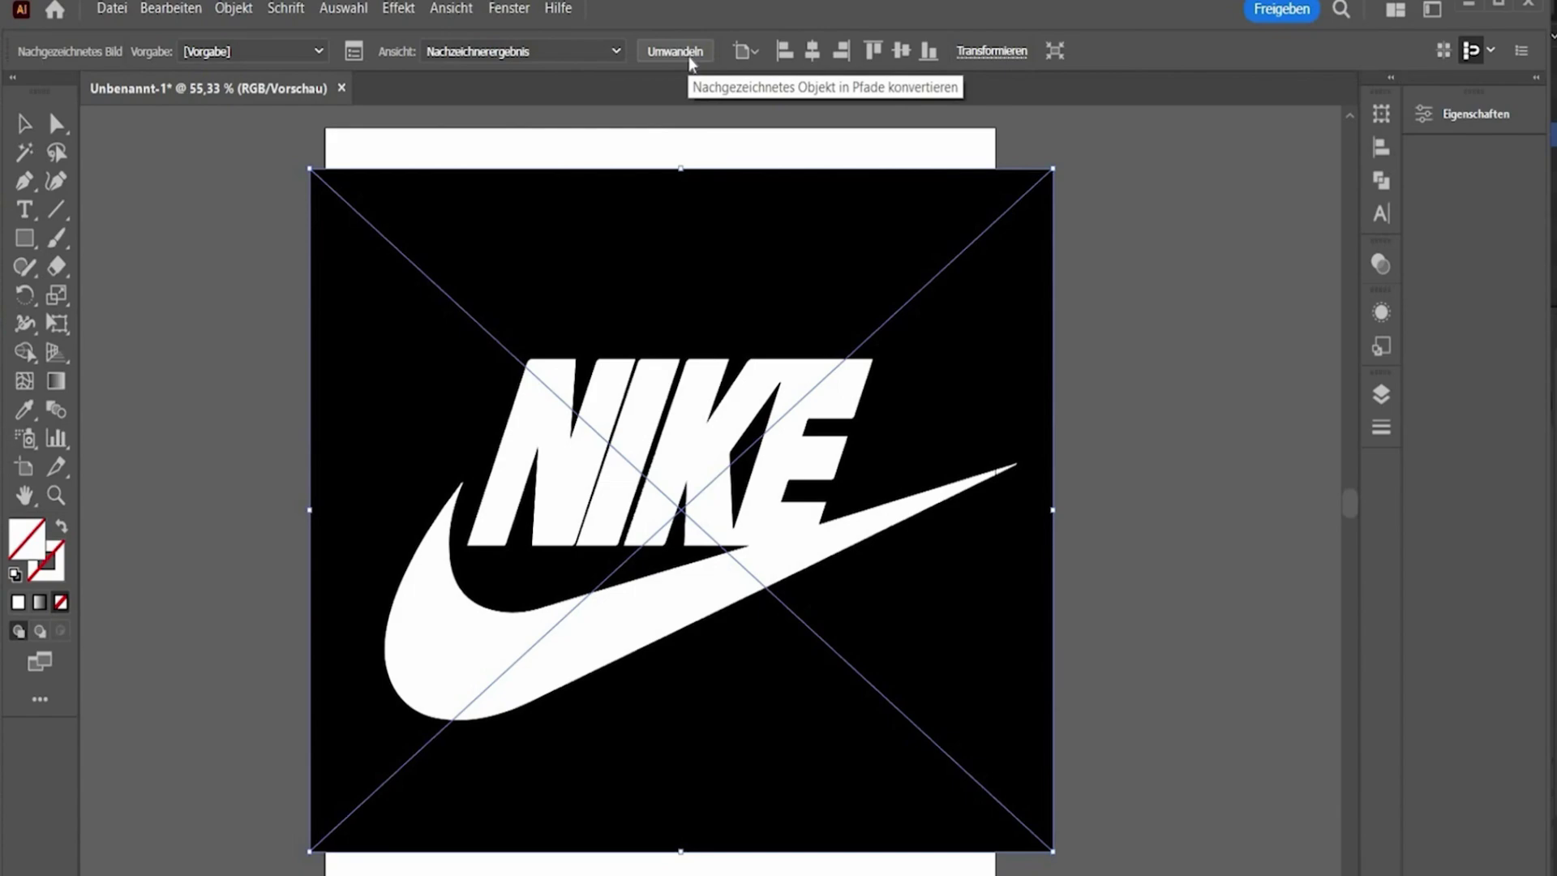
click(691, 53)
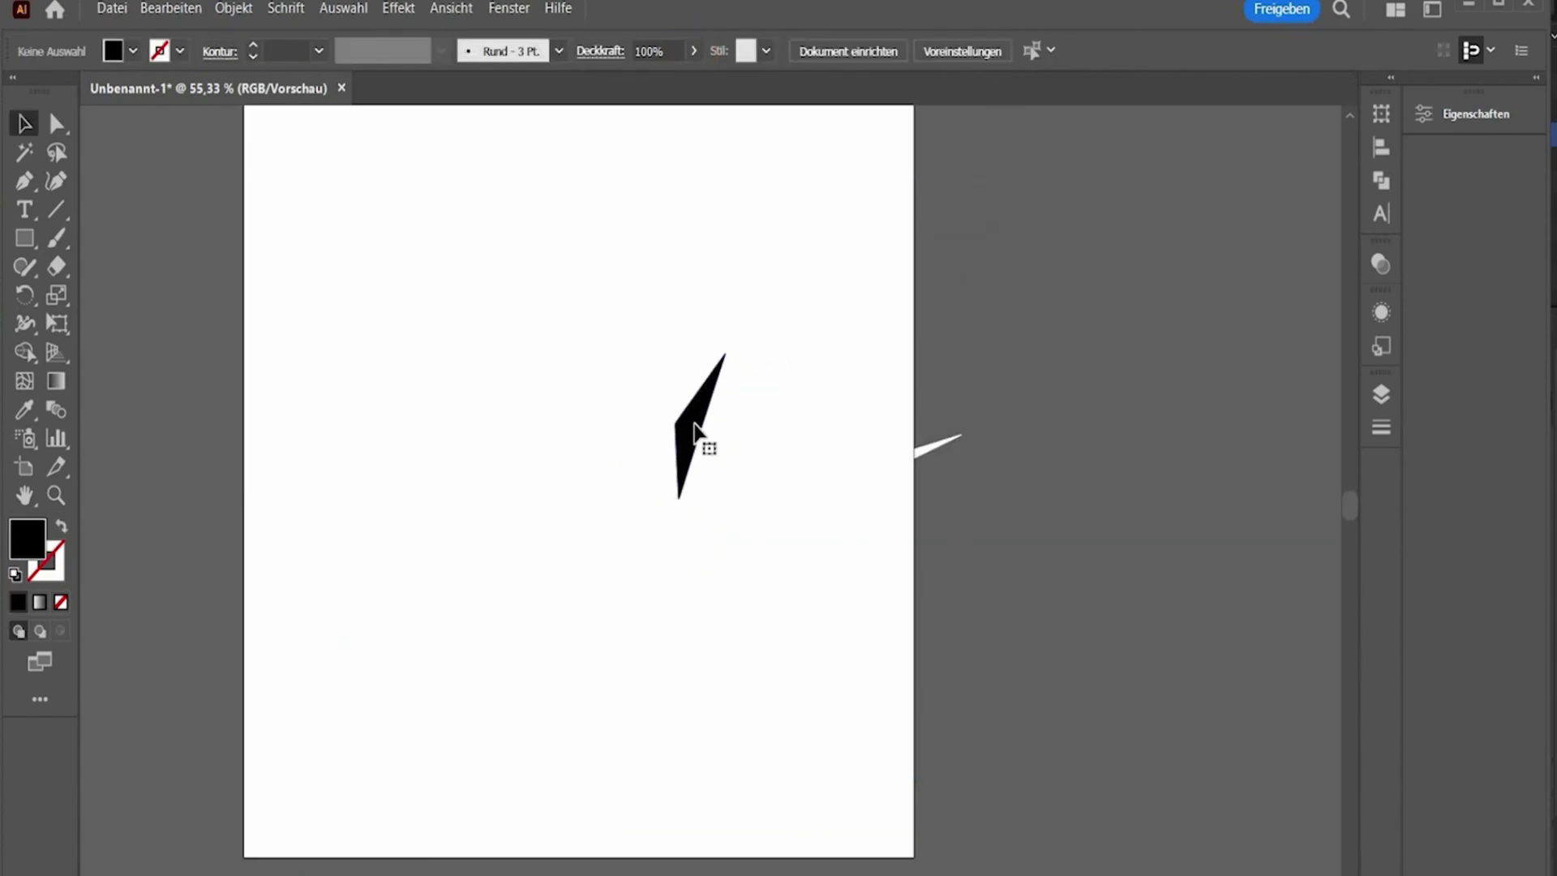
Delete the black background shape and select the remaining white Nike logo paths
click(695, 430)
key(Delete)
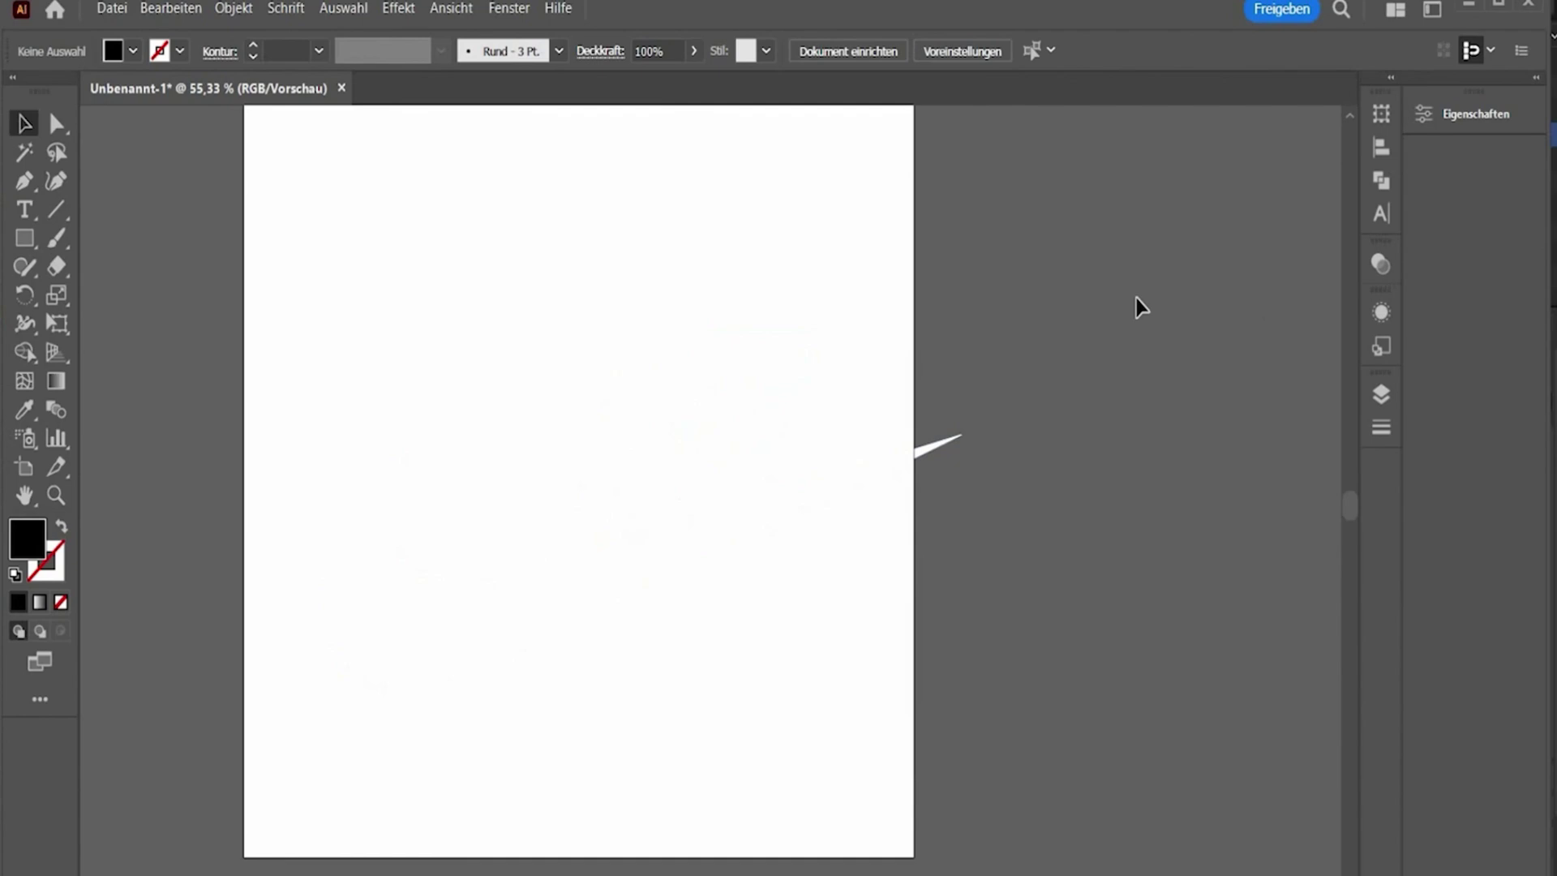
drag(605, 607, 961, 601)
scroll(1054, 751, right, 3)
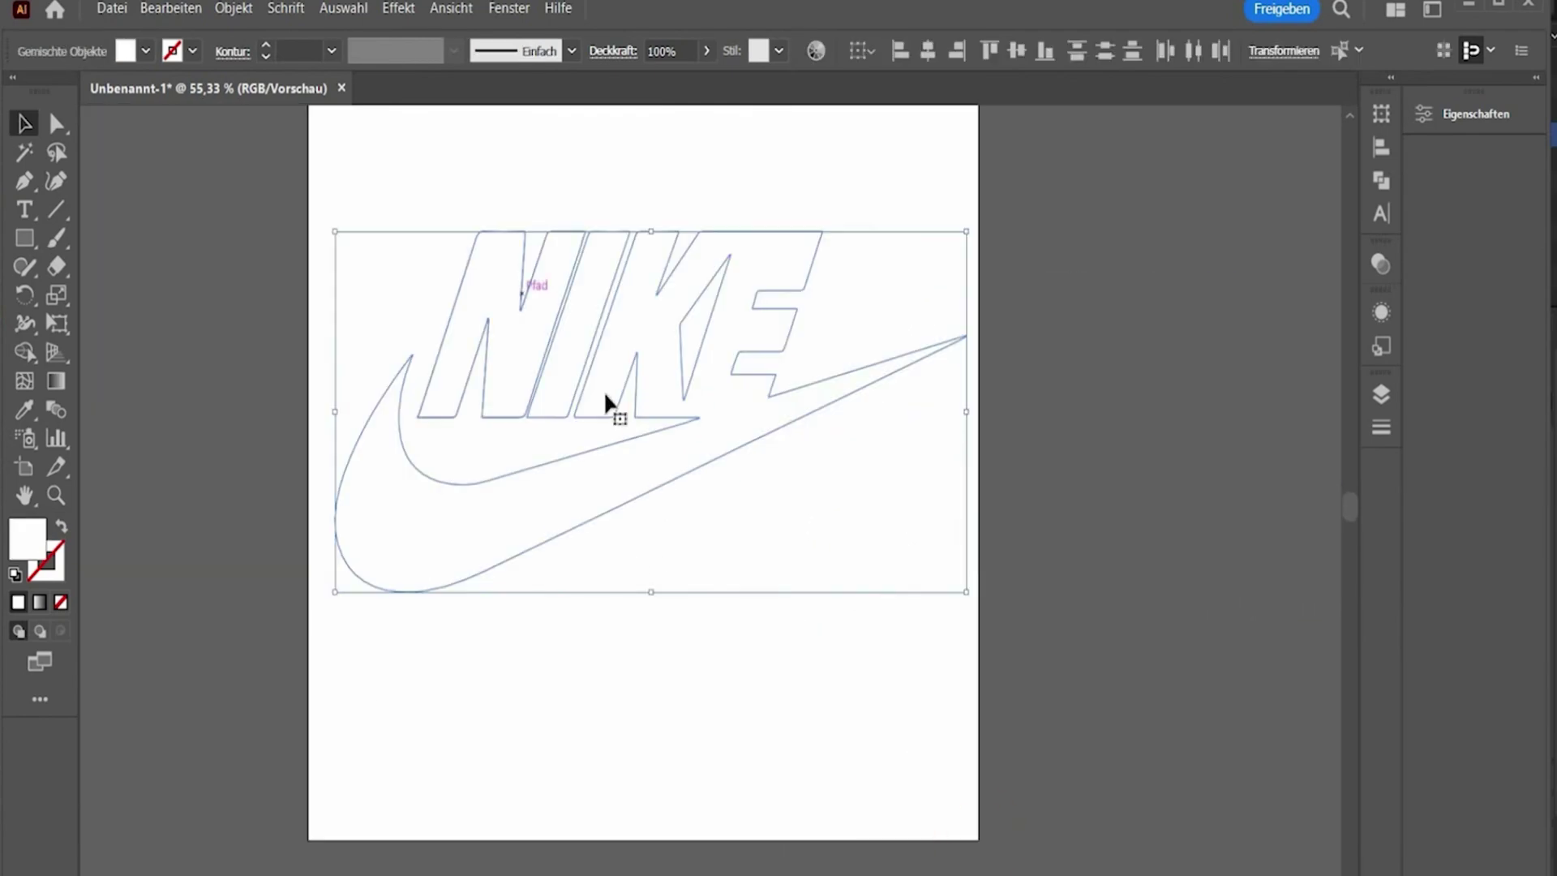
Apply the 3D Inflate effect to the logo, setting its depth and inflating both sides
click(398, 9)
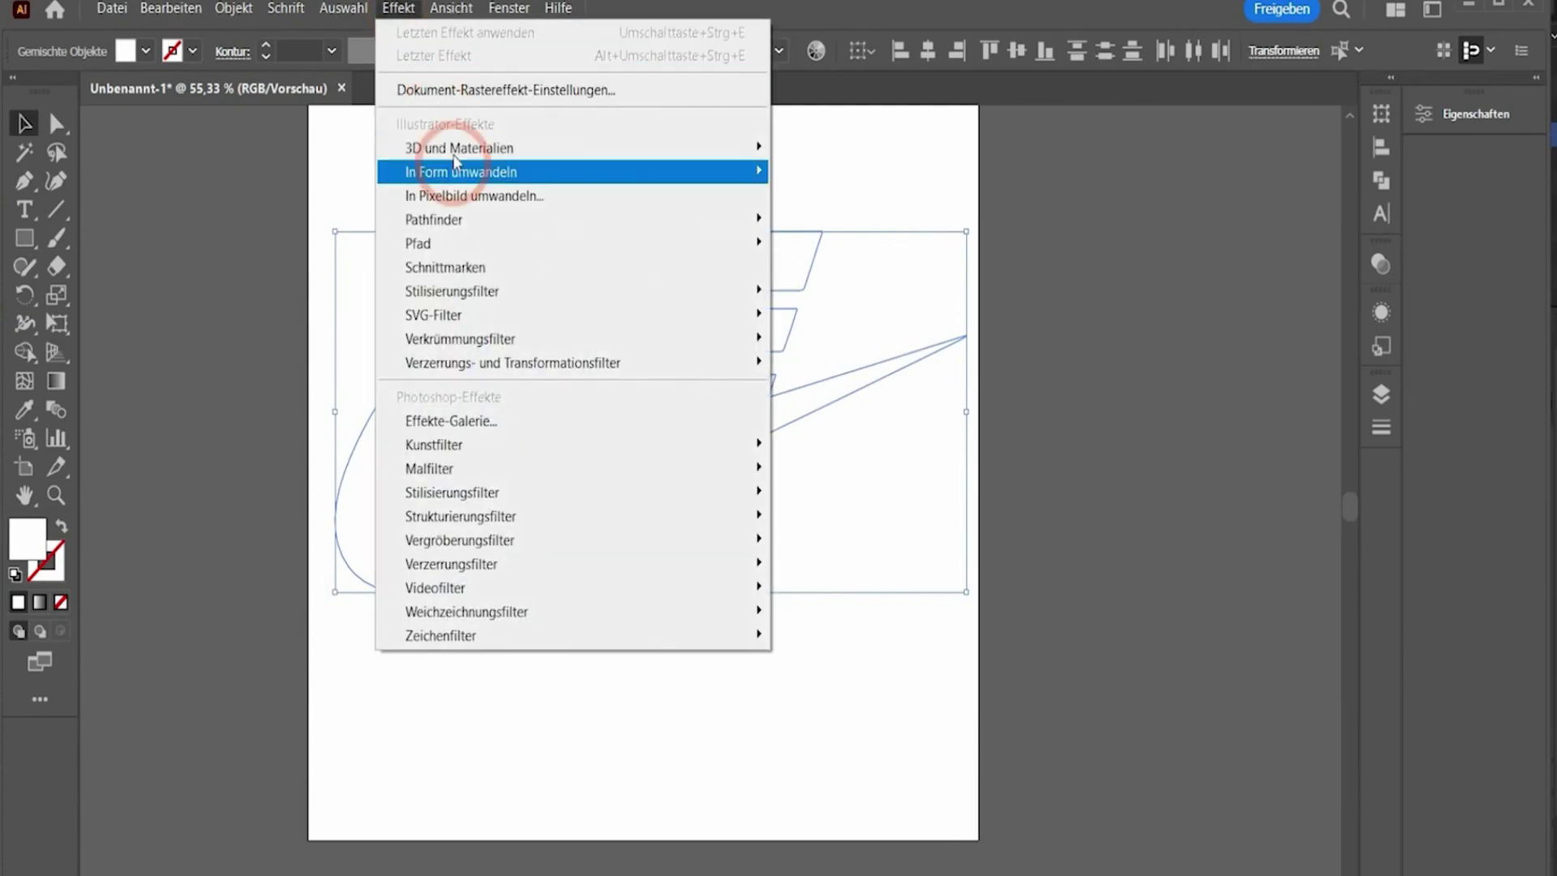
click(454, 157)
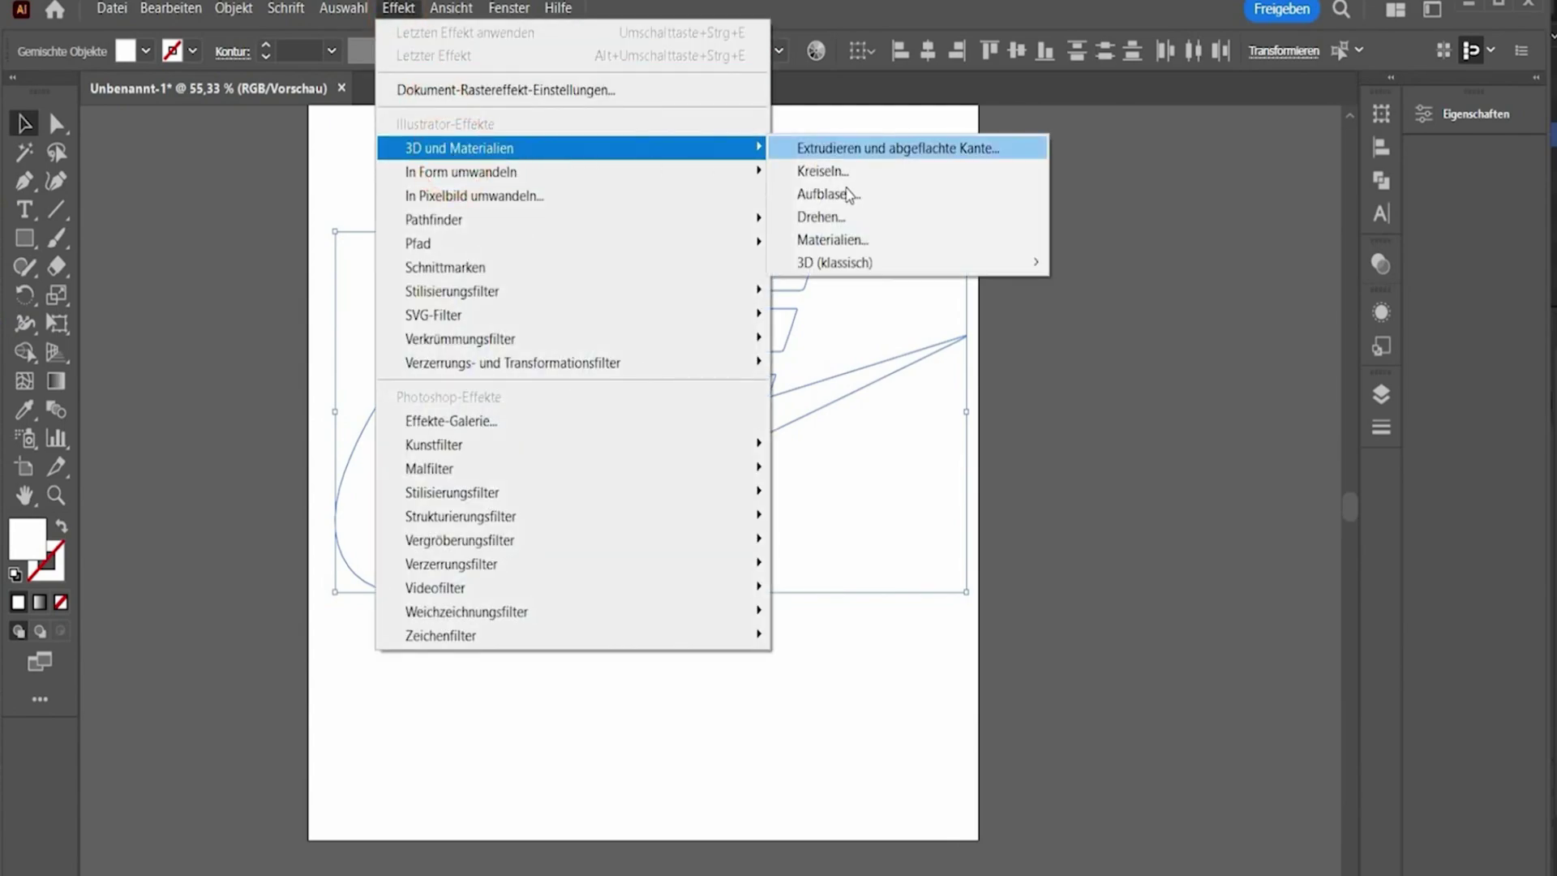
click(843, 198)
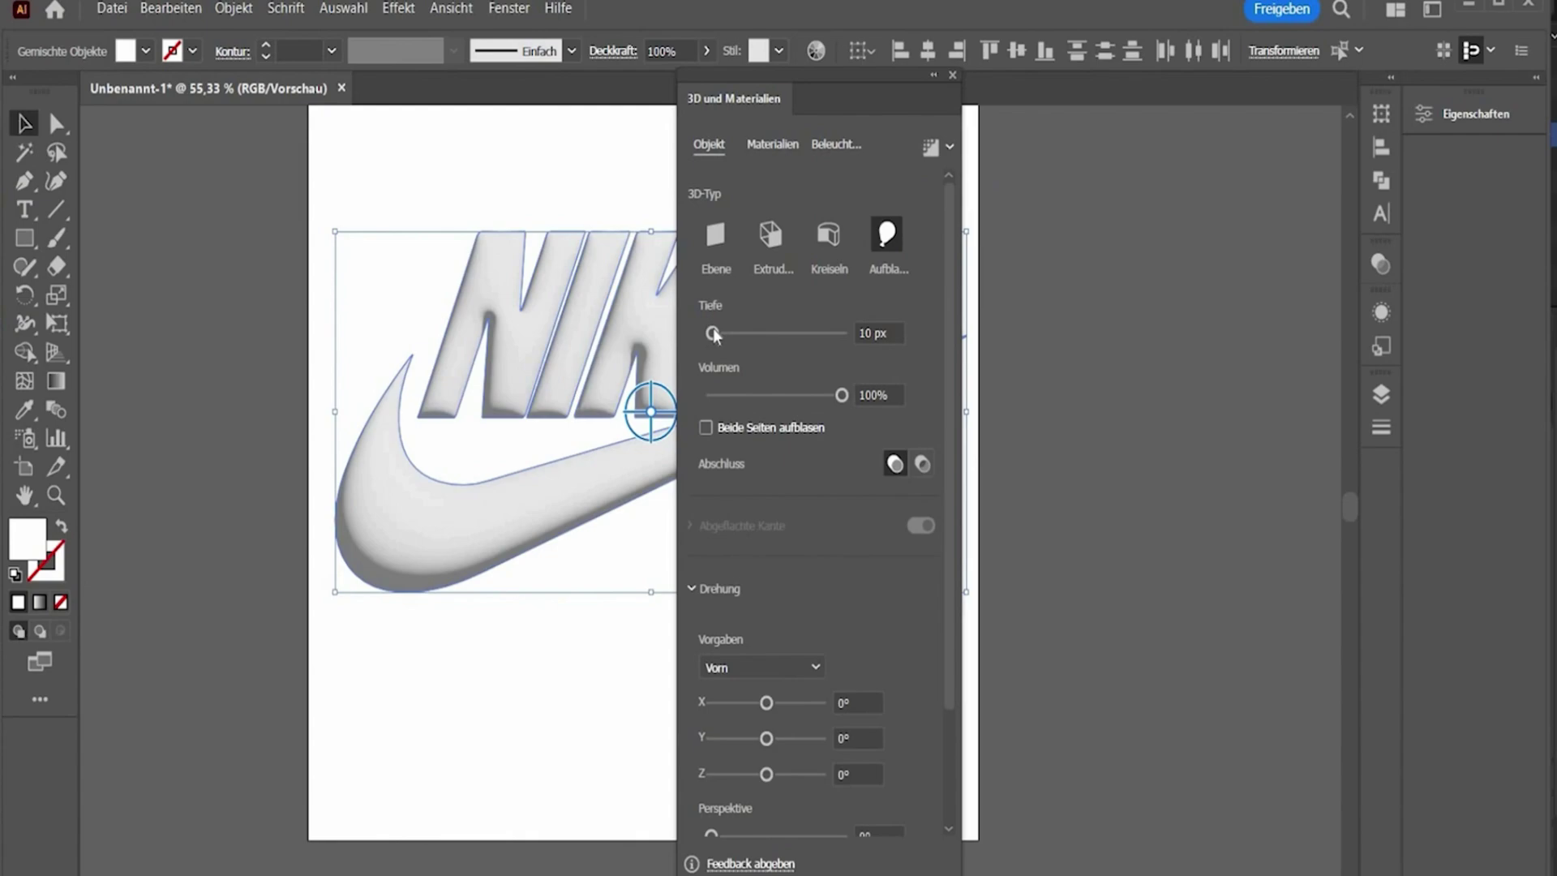
click(865, 331)
scroll(801, 529, down, 3)
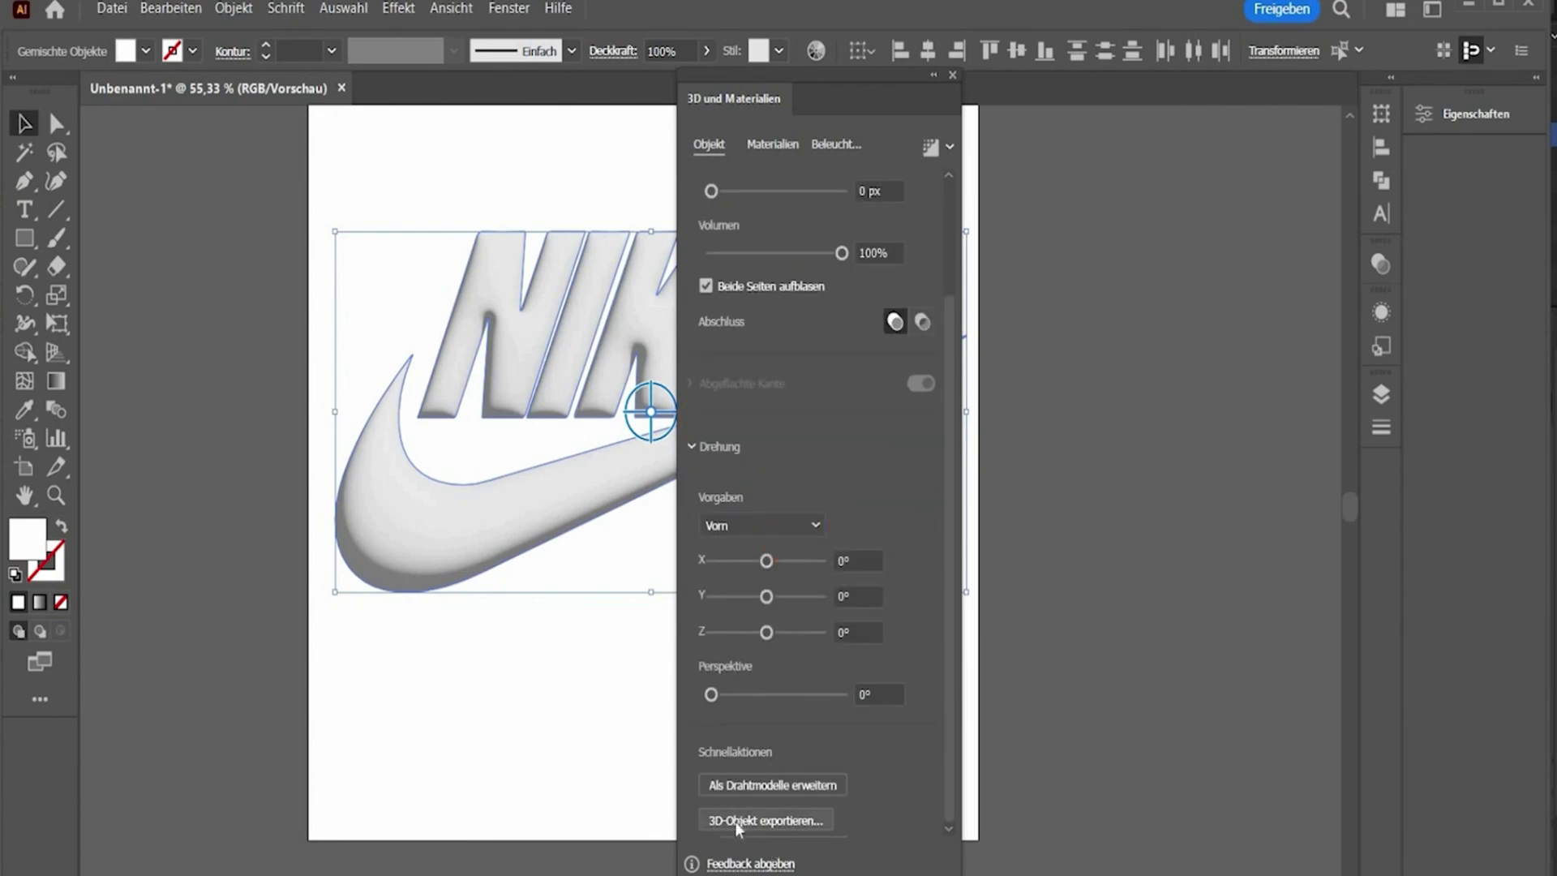
Set up 3D object export with USDA removed and OBJ as the only format
click(758, 821)
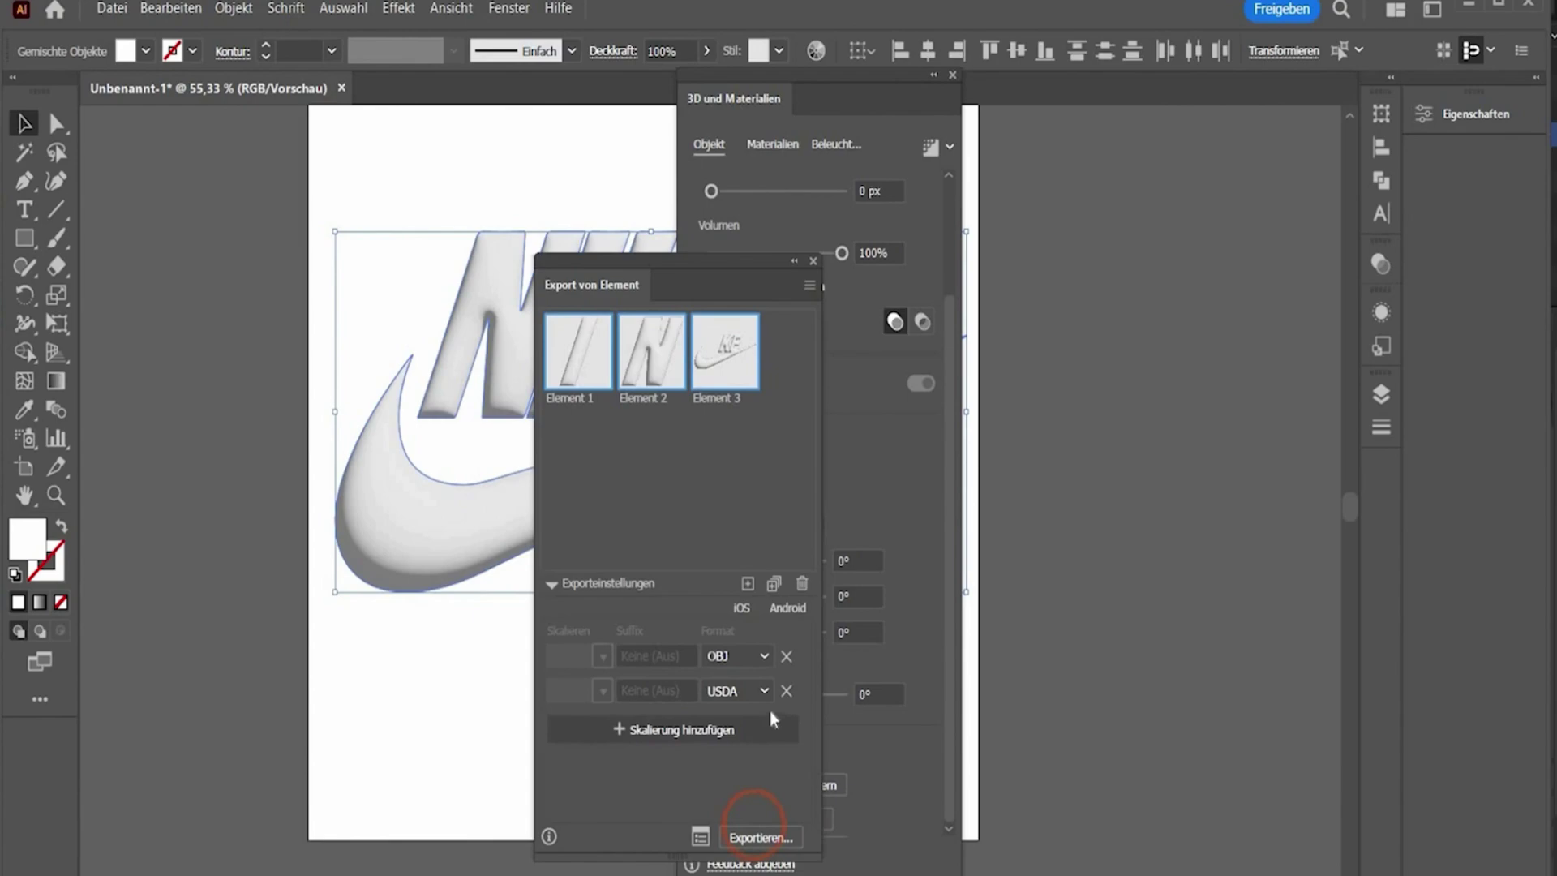
click(786, 691)
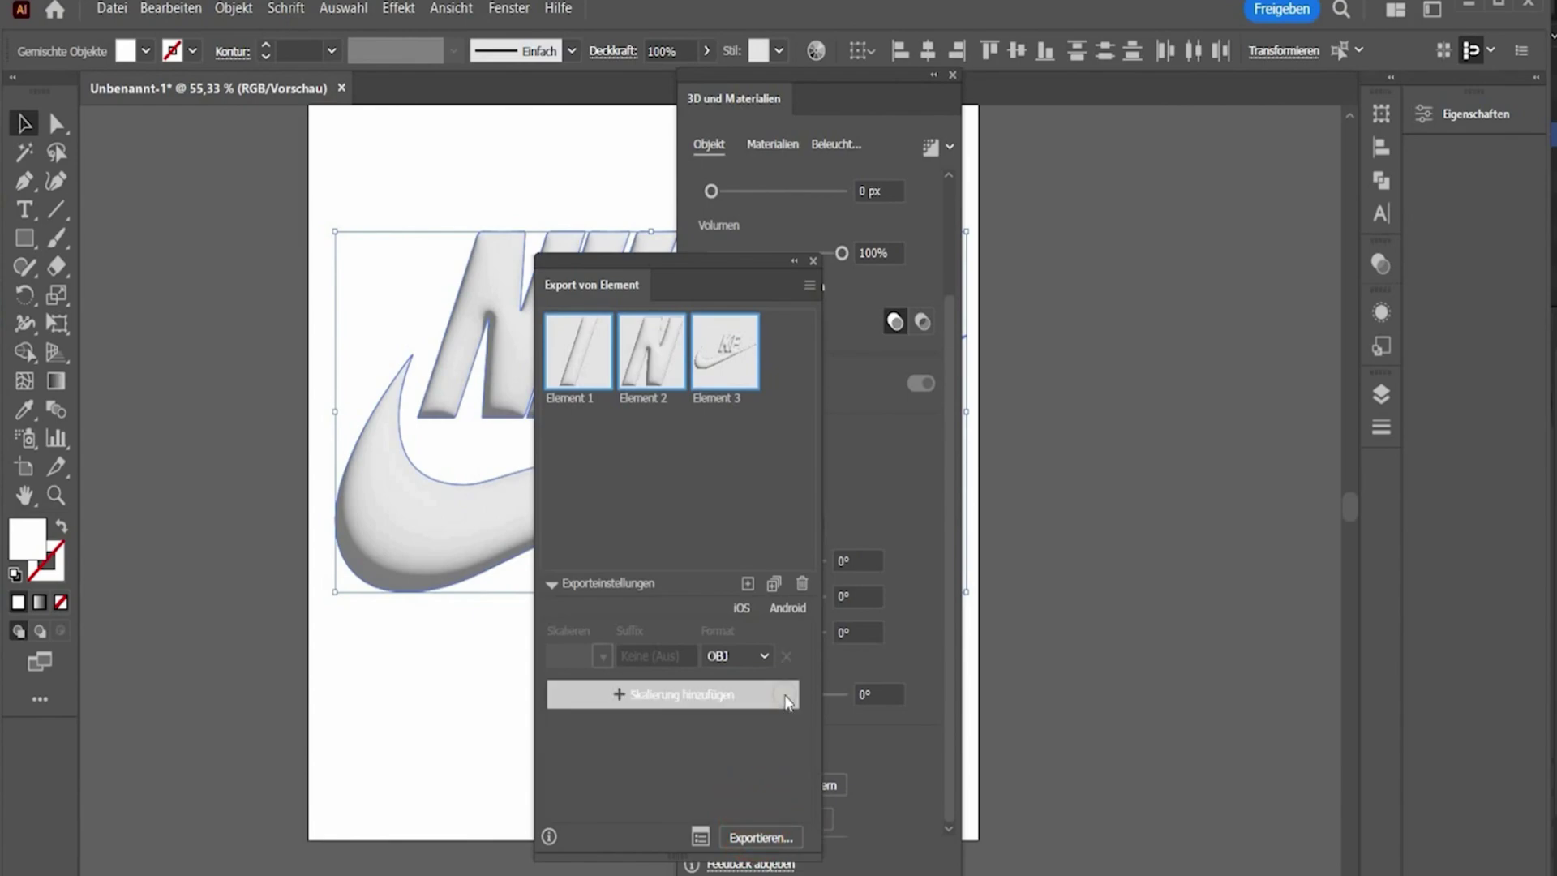
click(731, 657)
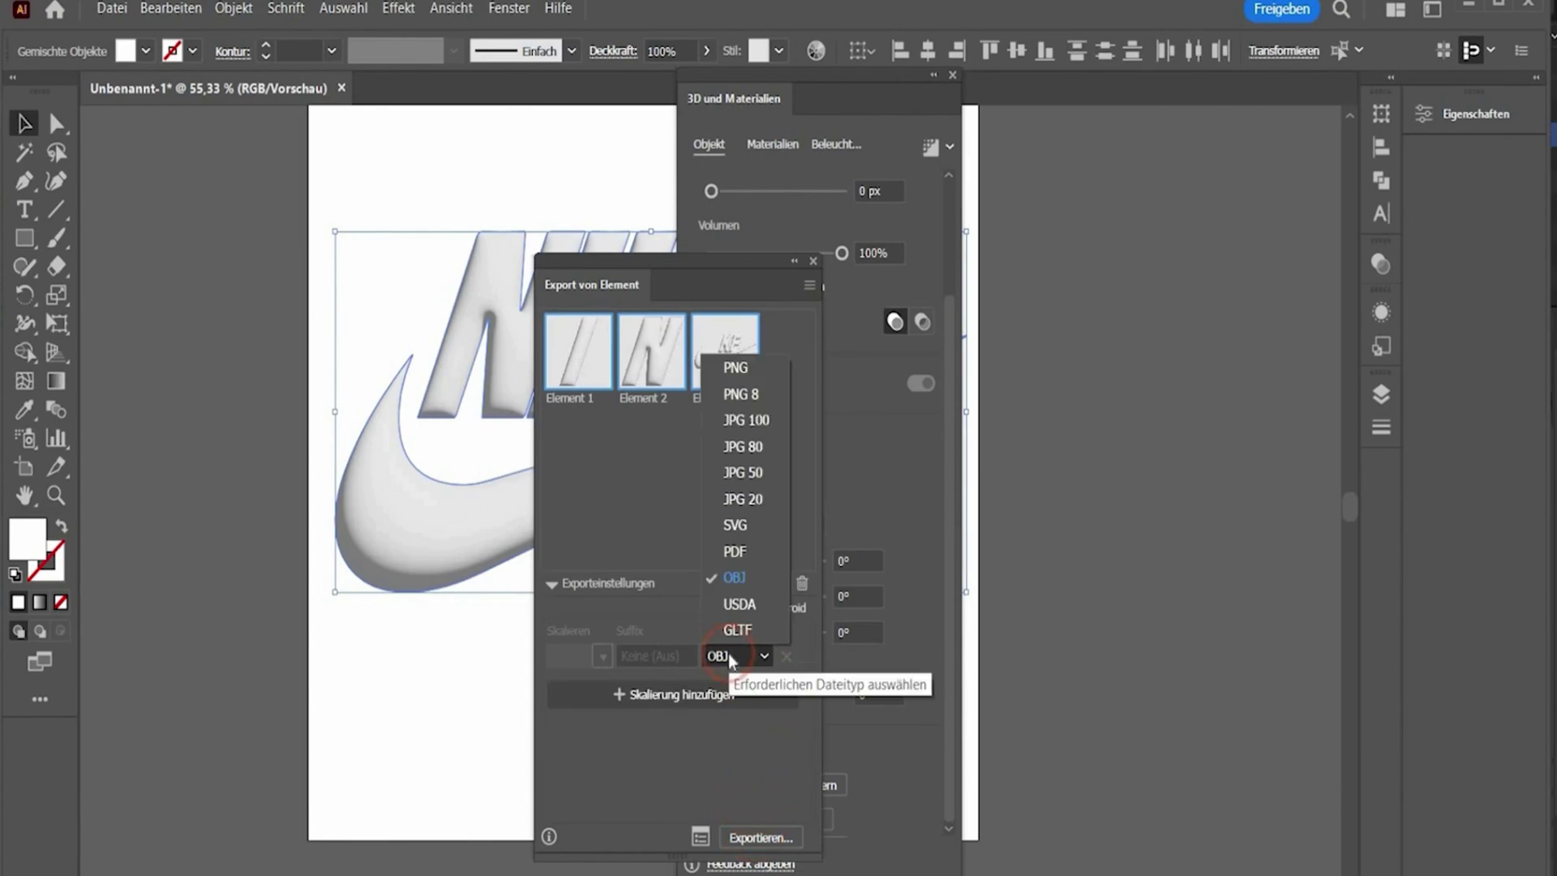
click(743, 580)
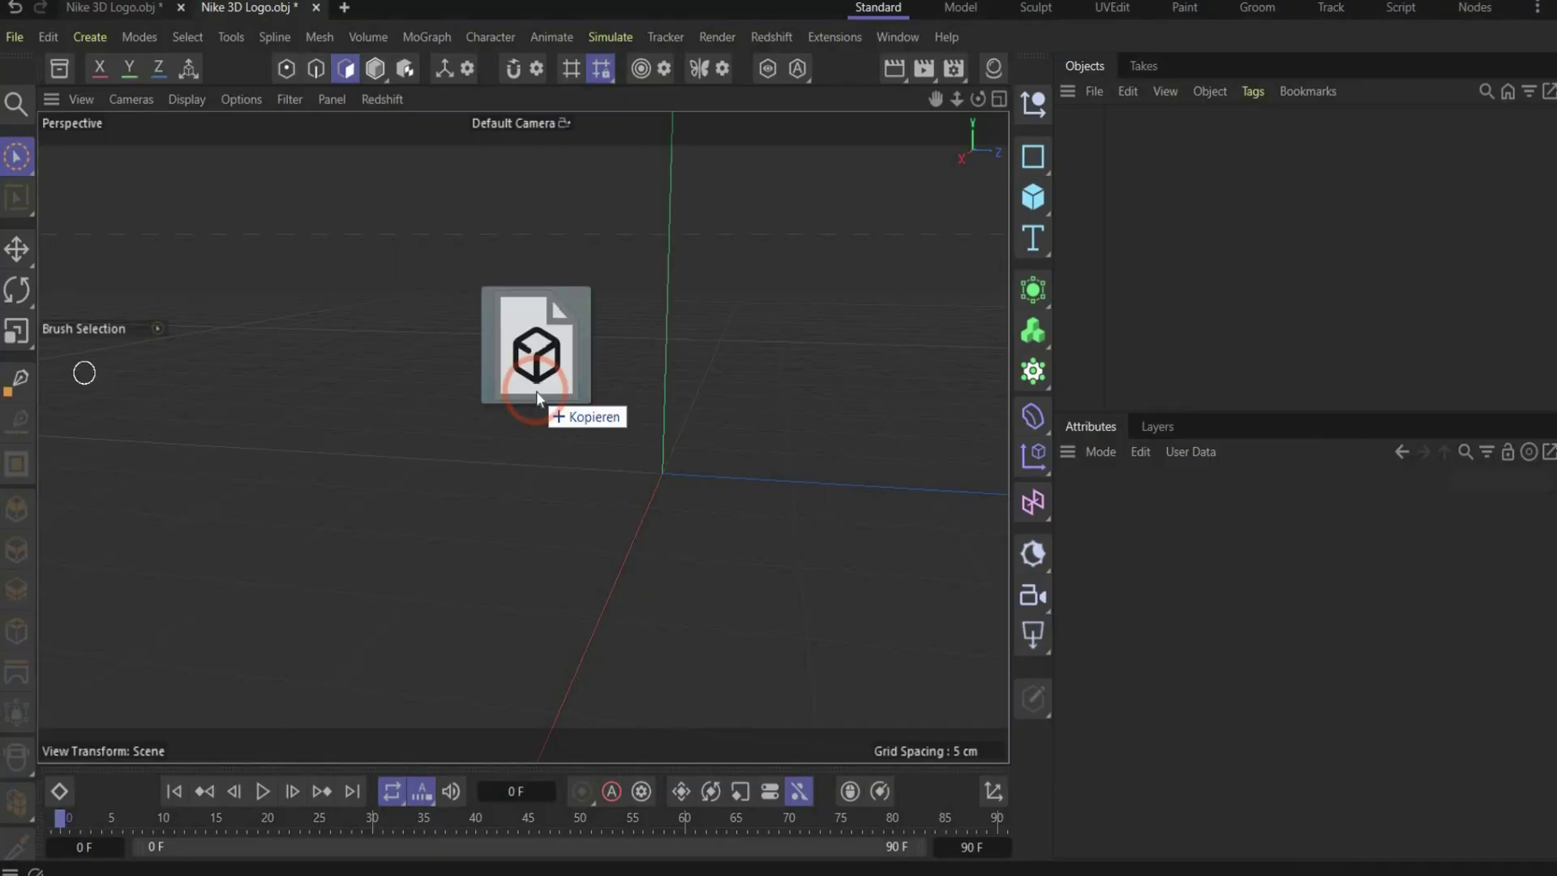
Import the Nike OBJ into Cinema 4D as a new scene
drag(537, 391, 535, 391)
click(601, 548)
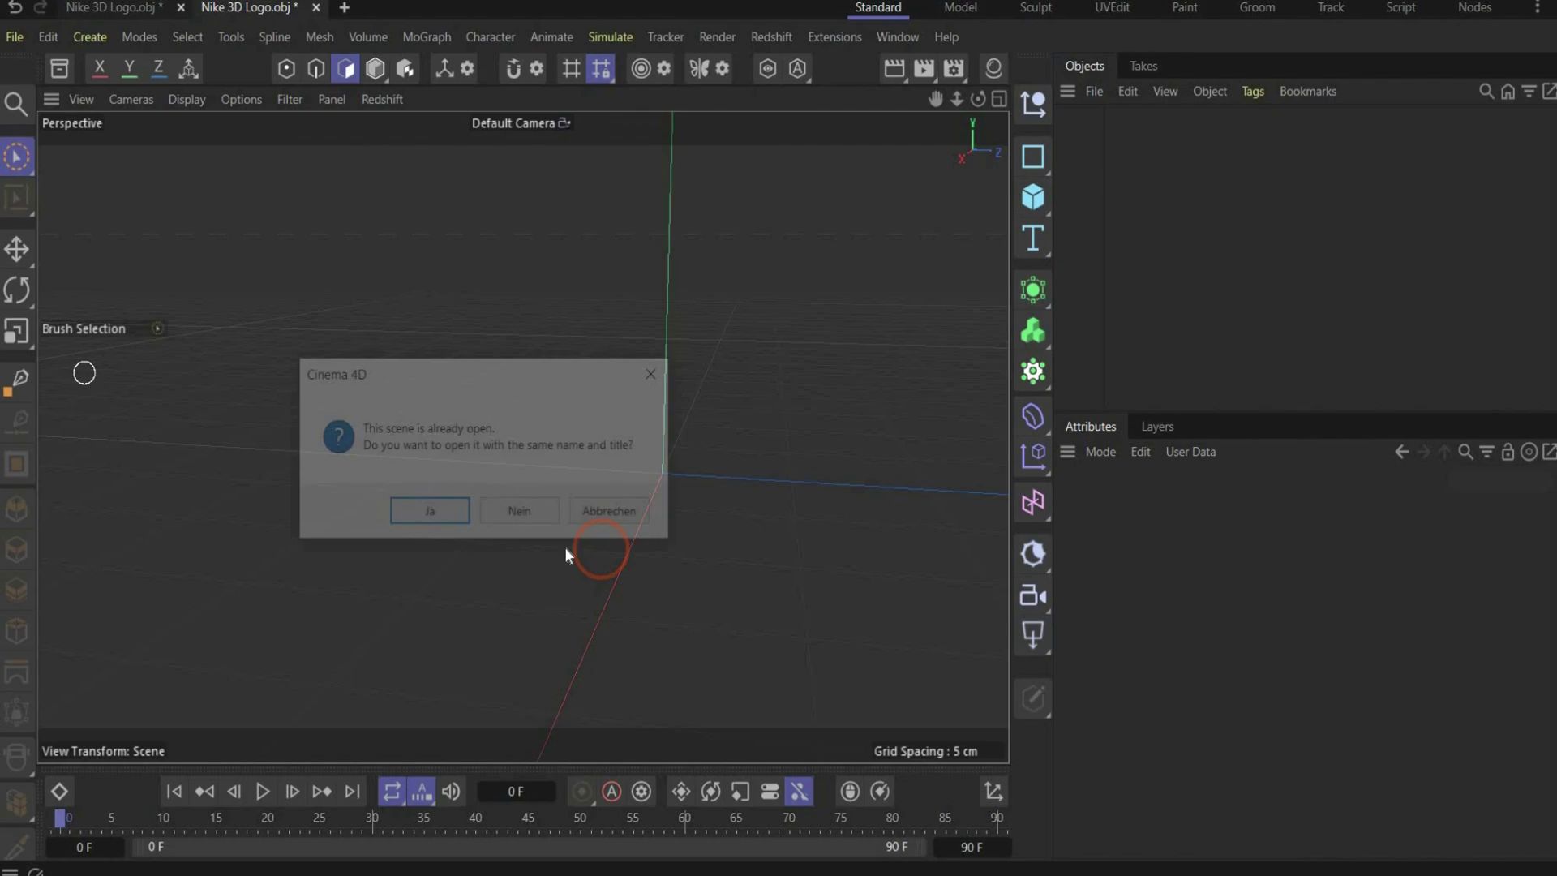
click(449, 517)
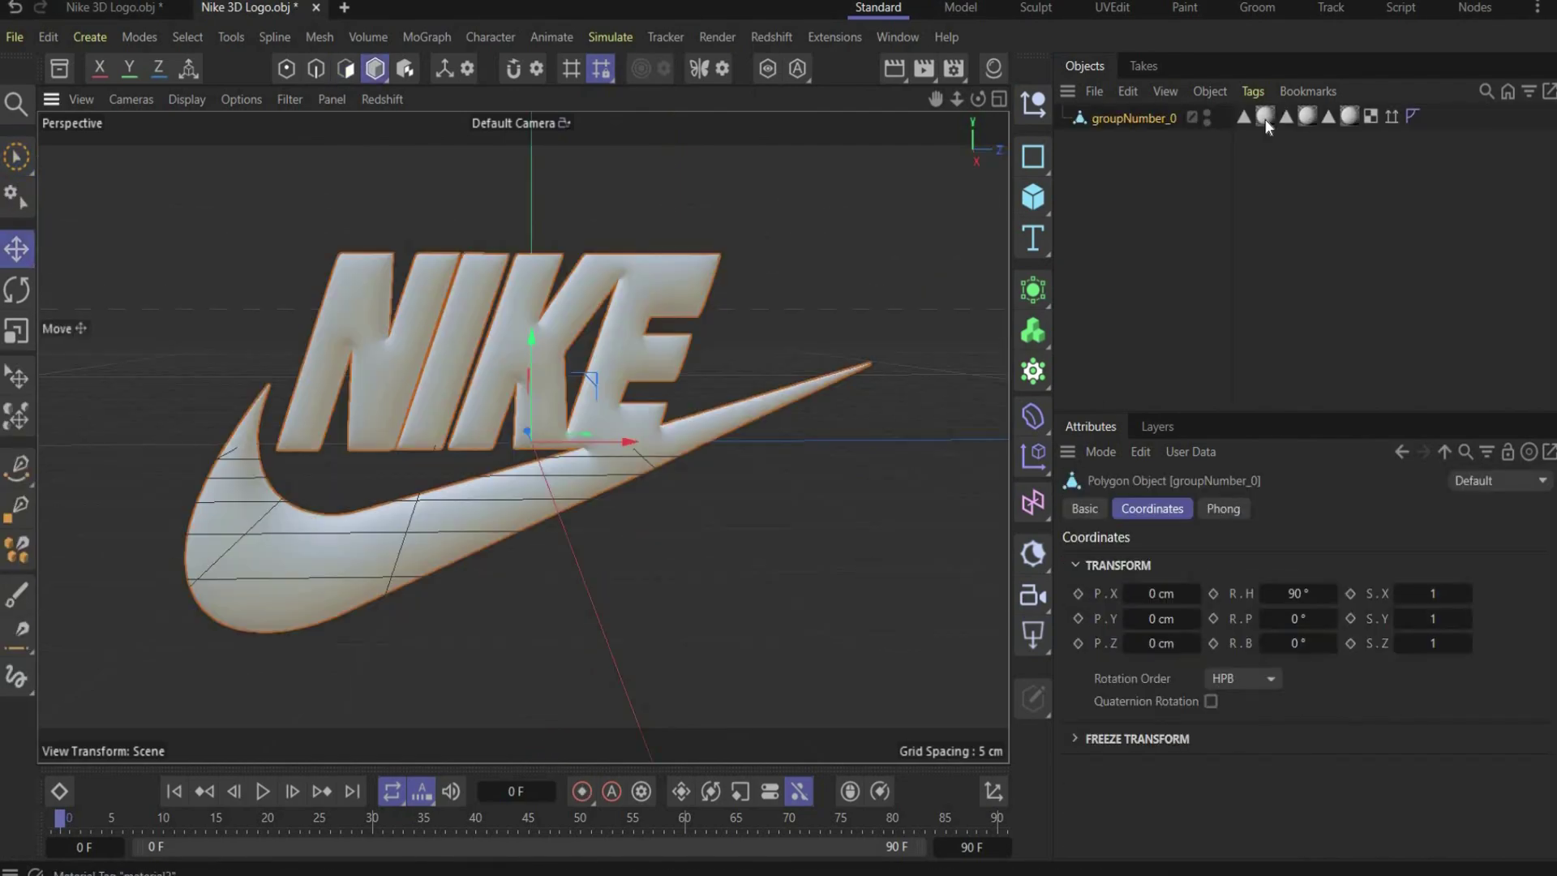
Delete both material tags from the imported logo object
click(1263, 118)
key(Delete)
click(1308, 122)
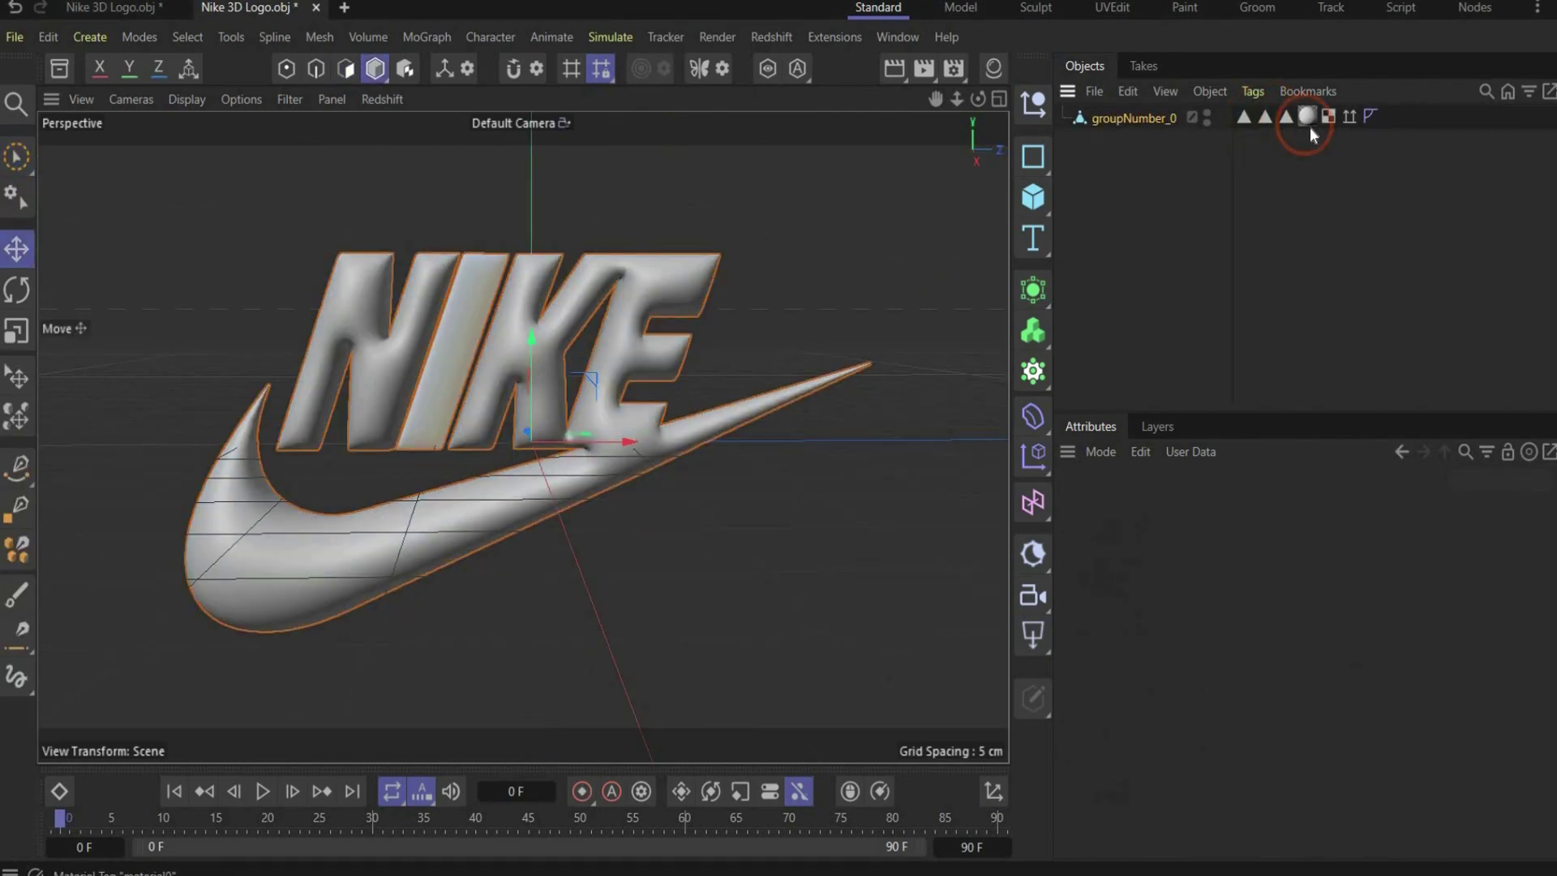
key(Delete)
Delete all three imported materials in the Material Manager
click(994, 69)
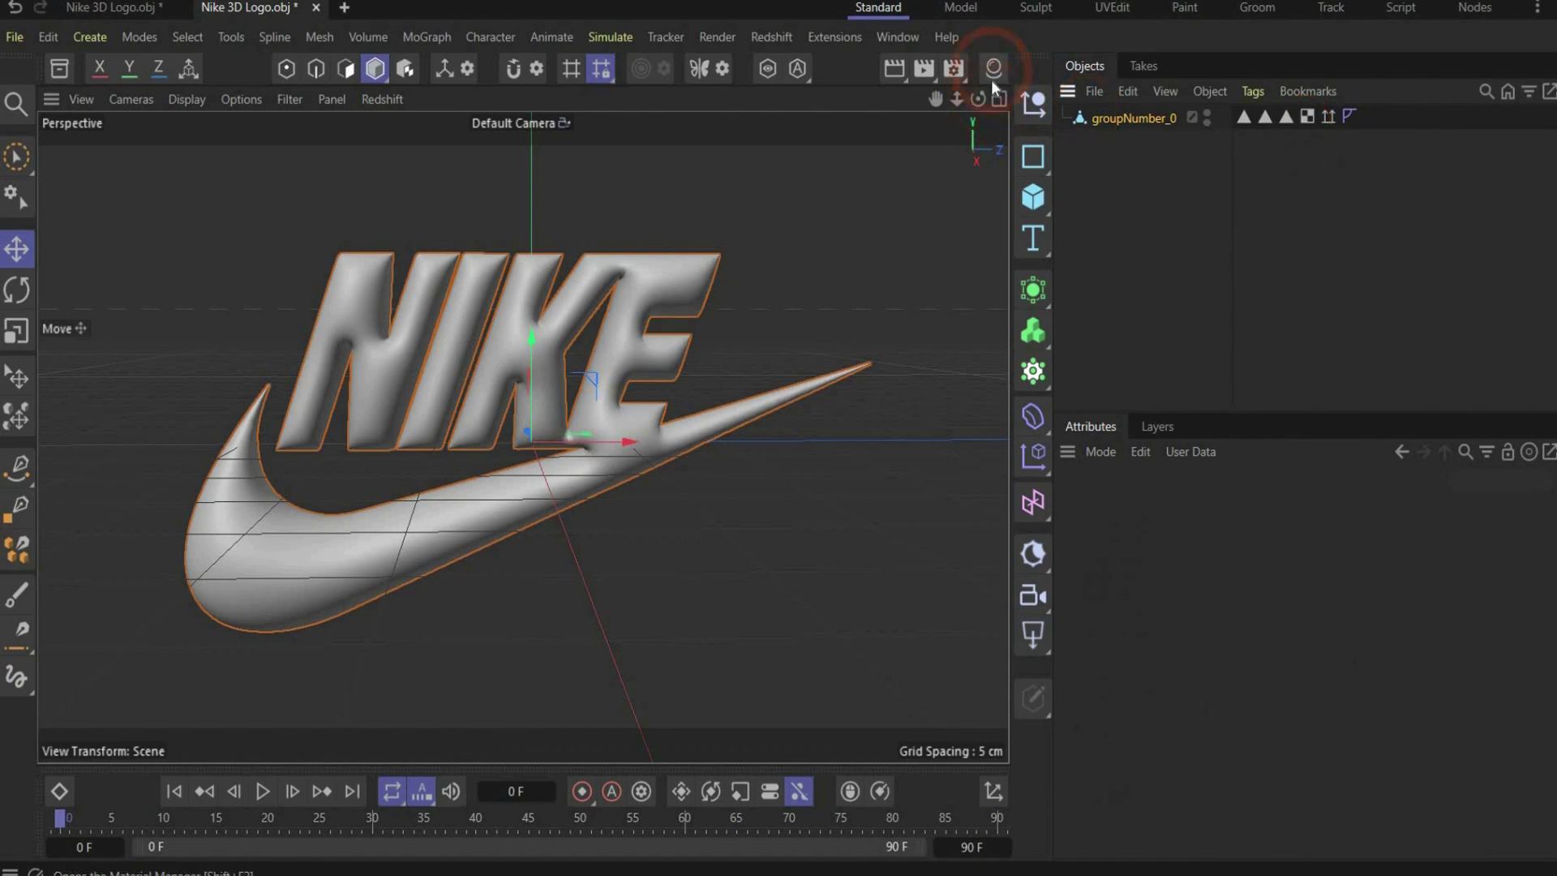
click(994, 323)
drag(894, 361, 977, 166)
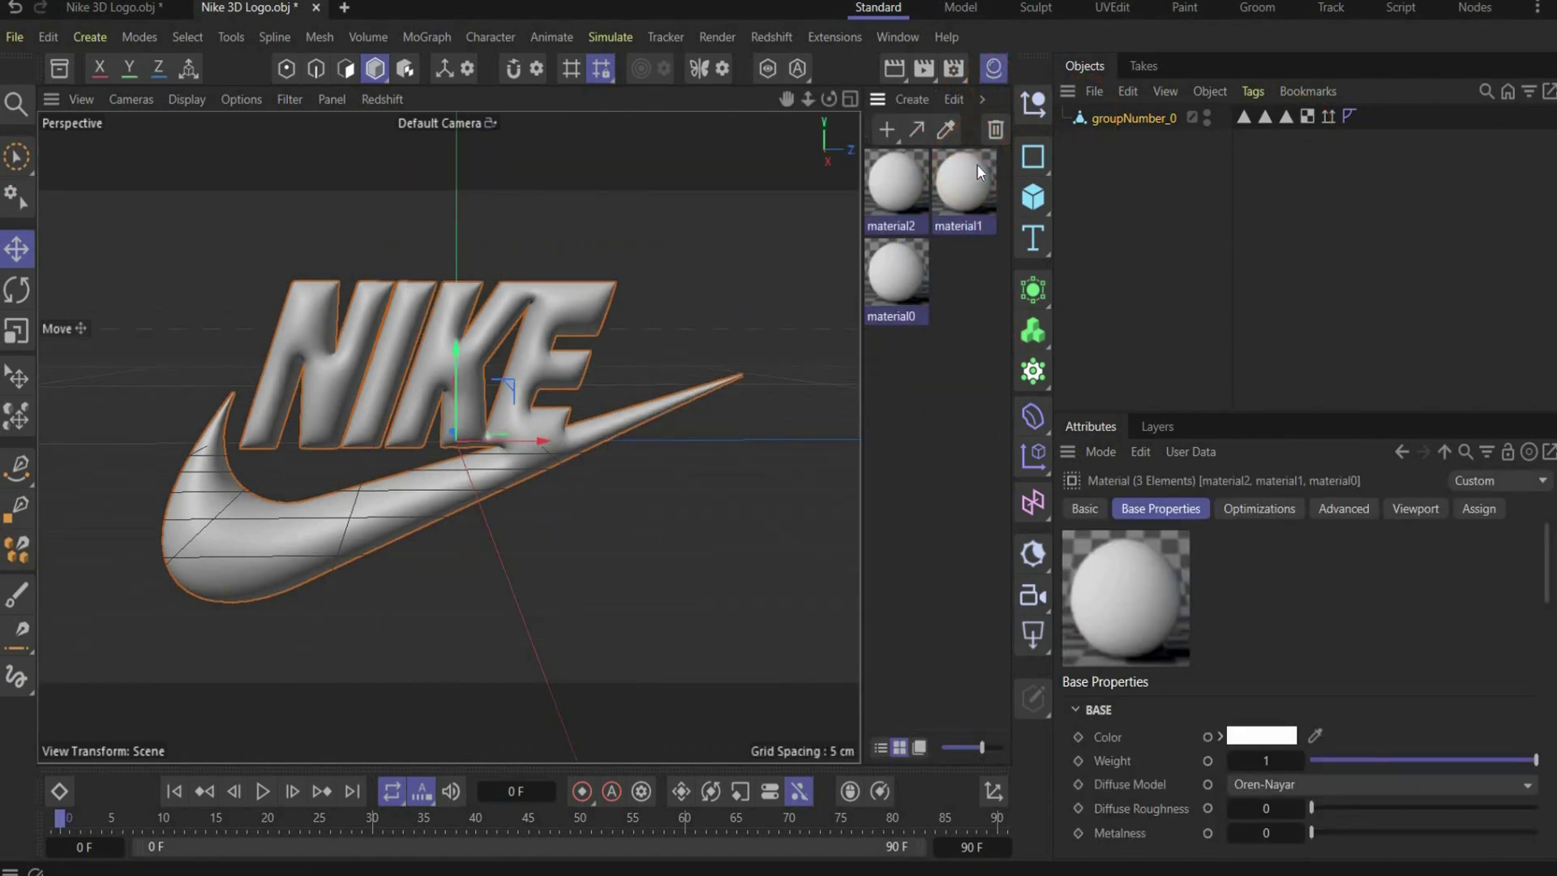
key(Delete)
click(995, 77)
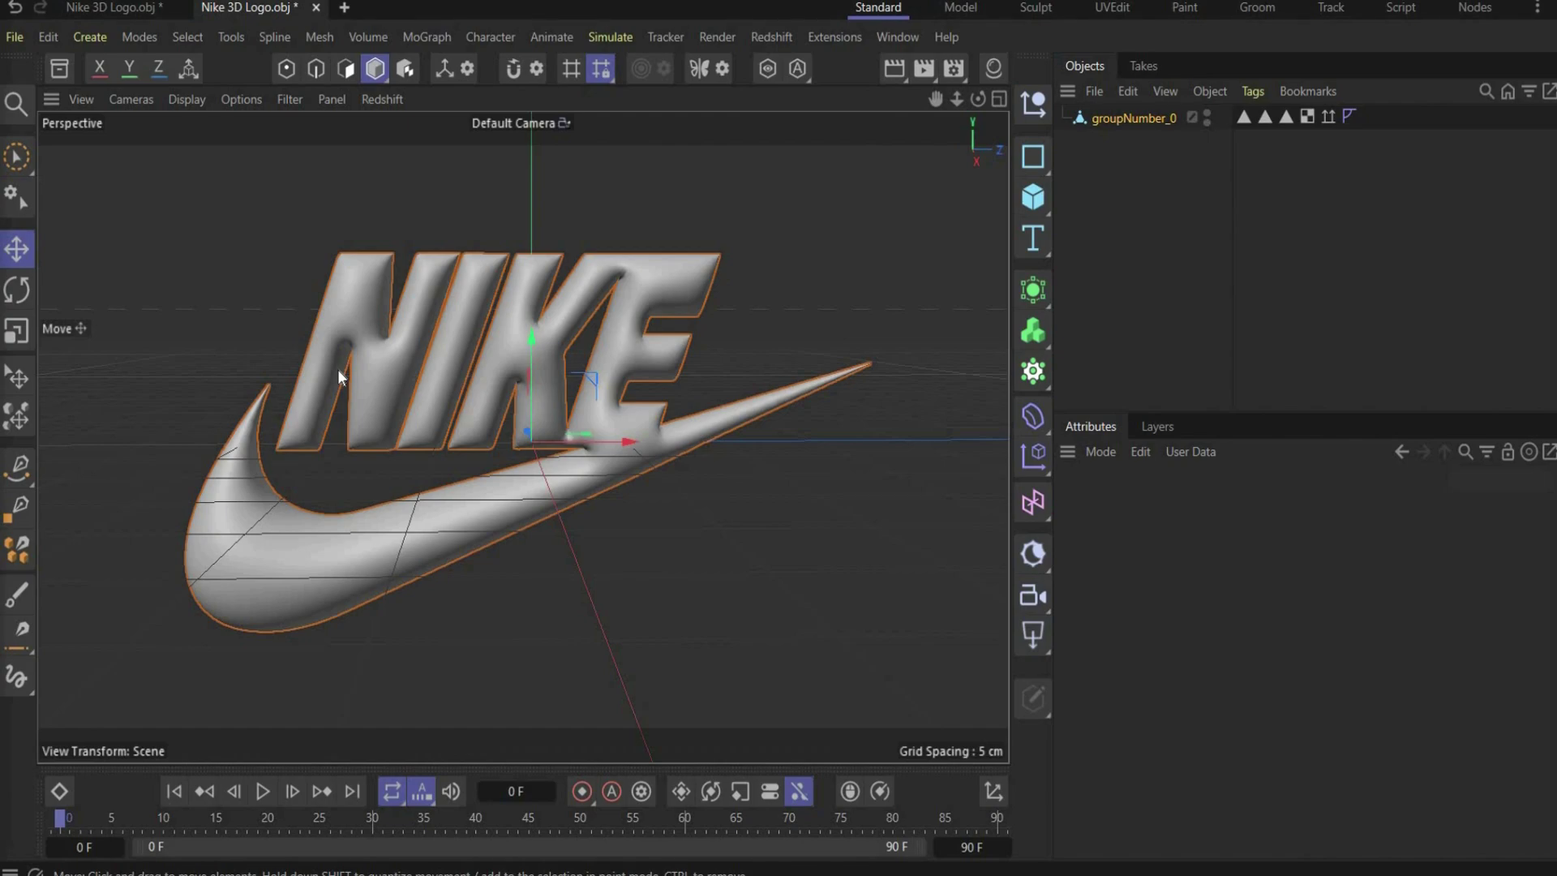
In Polygon mode, rectangle-select all polygons of the N and I letters
click(346, 69)
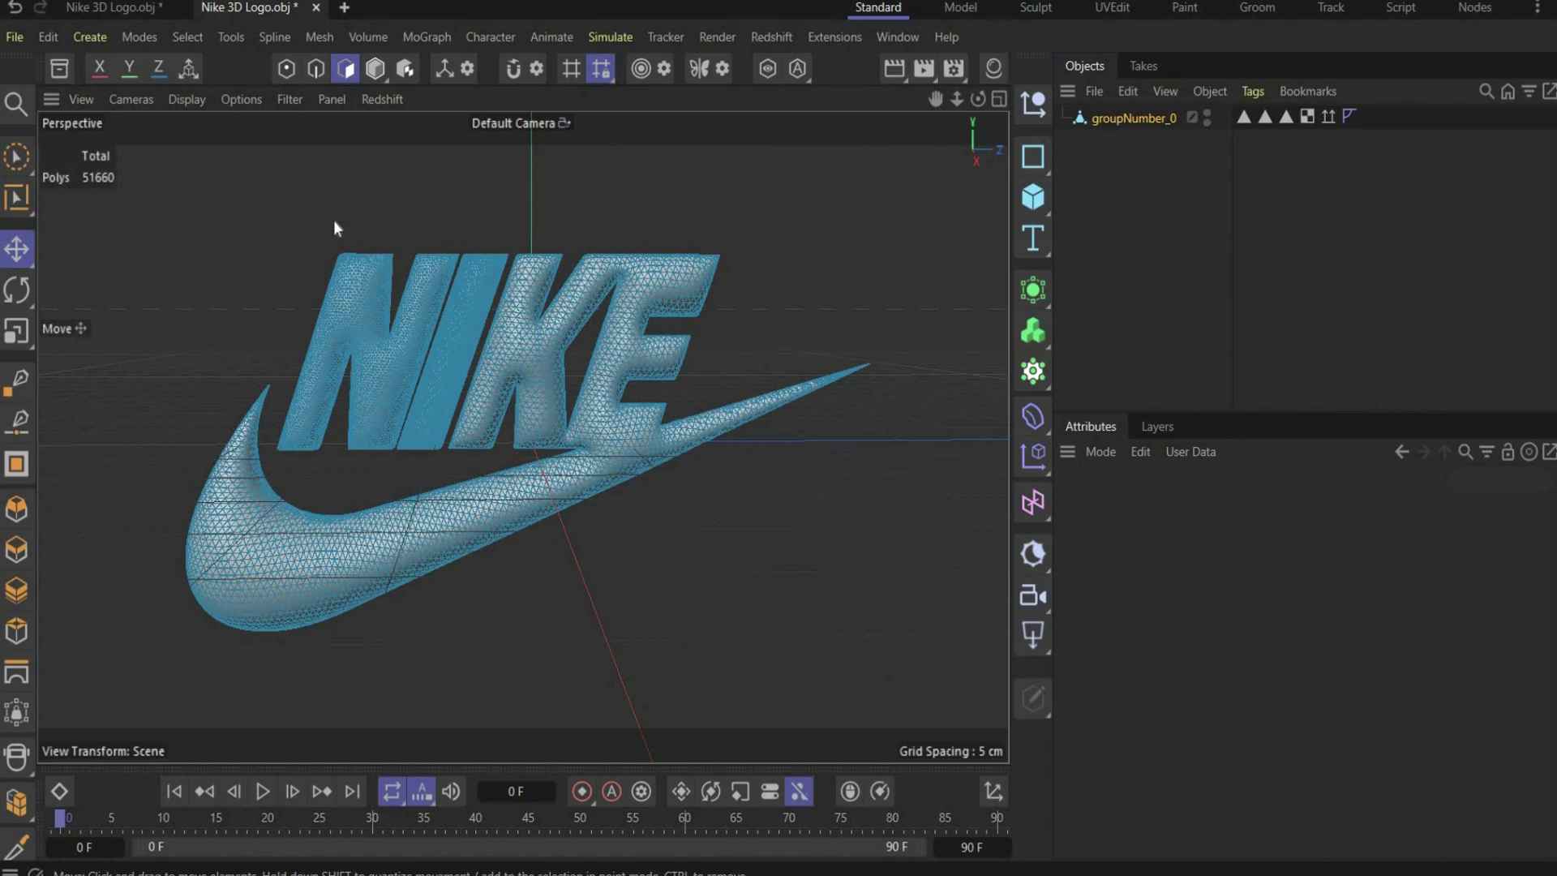
click(16, 156)
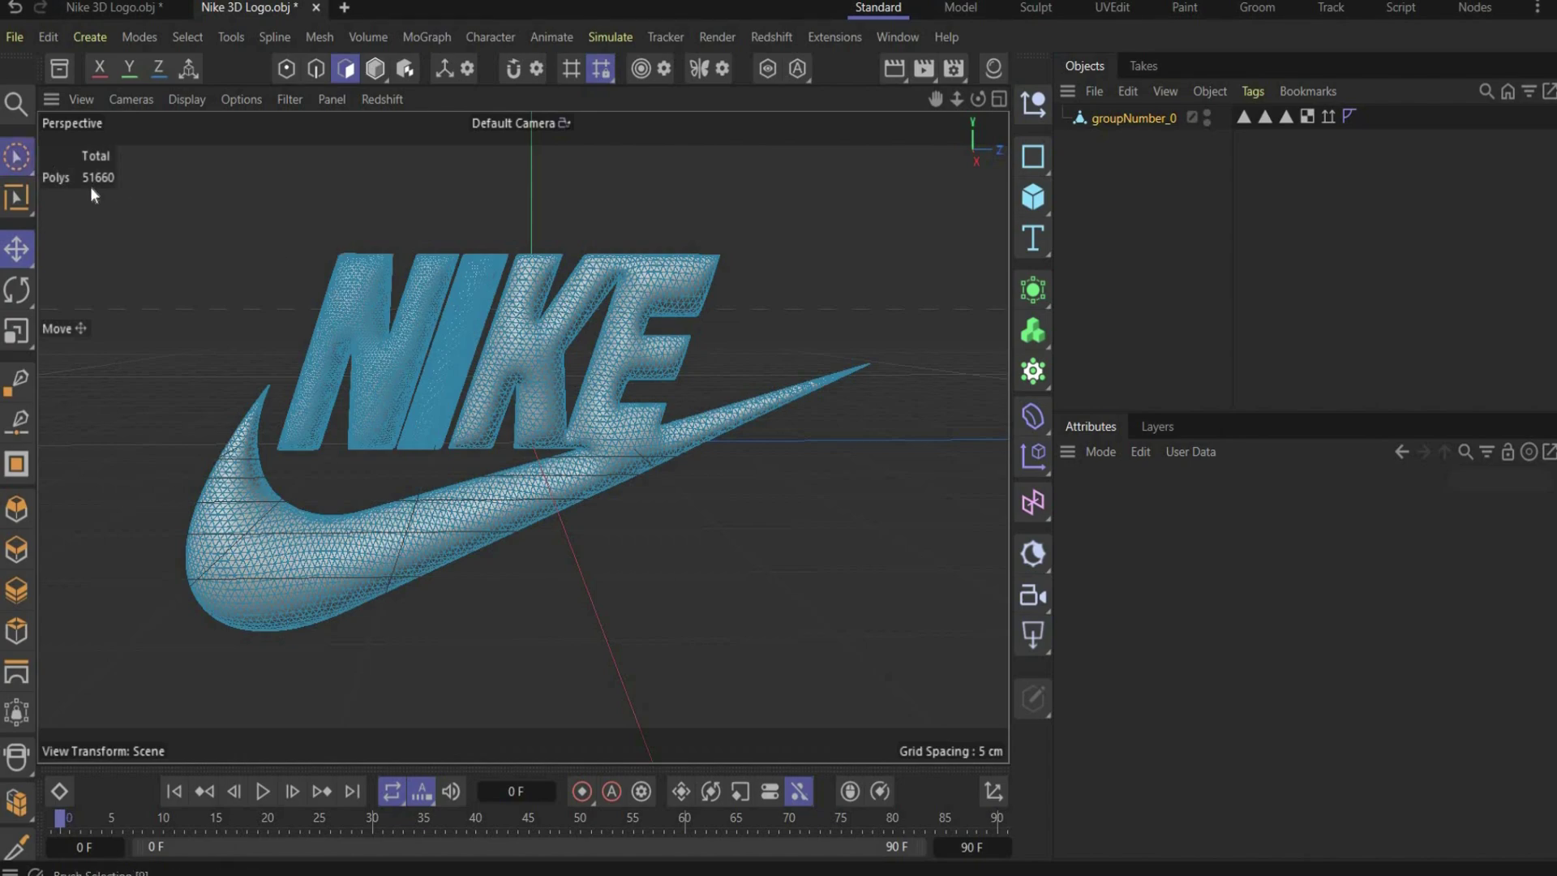
click(127, 235)
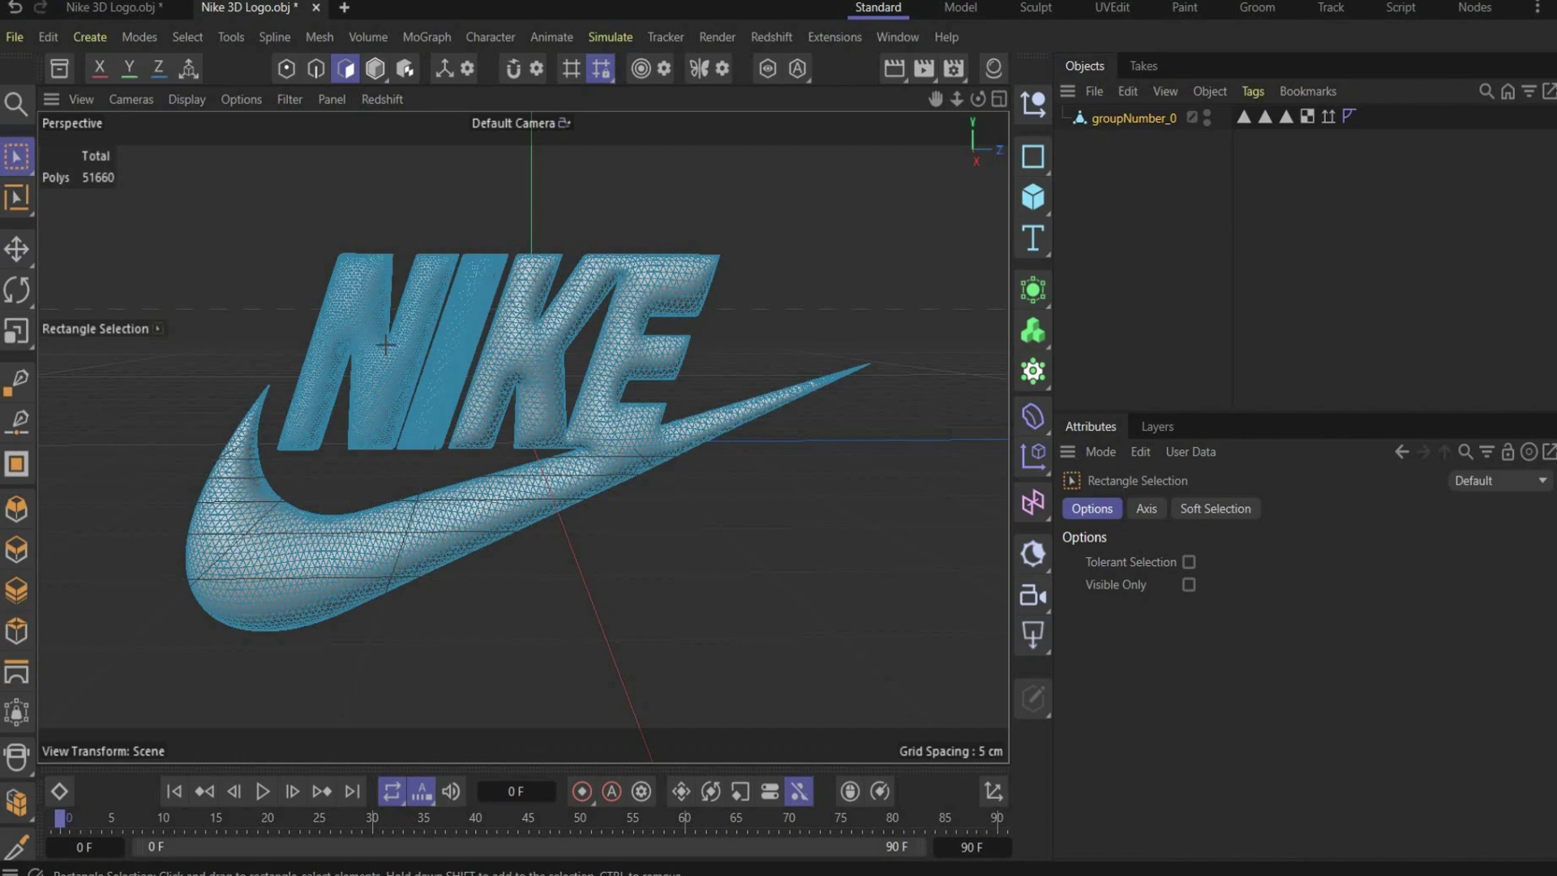
drag(270, 194, 395, 347)
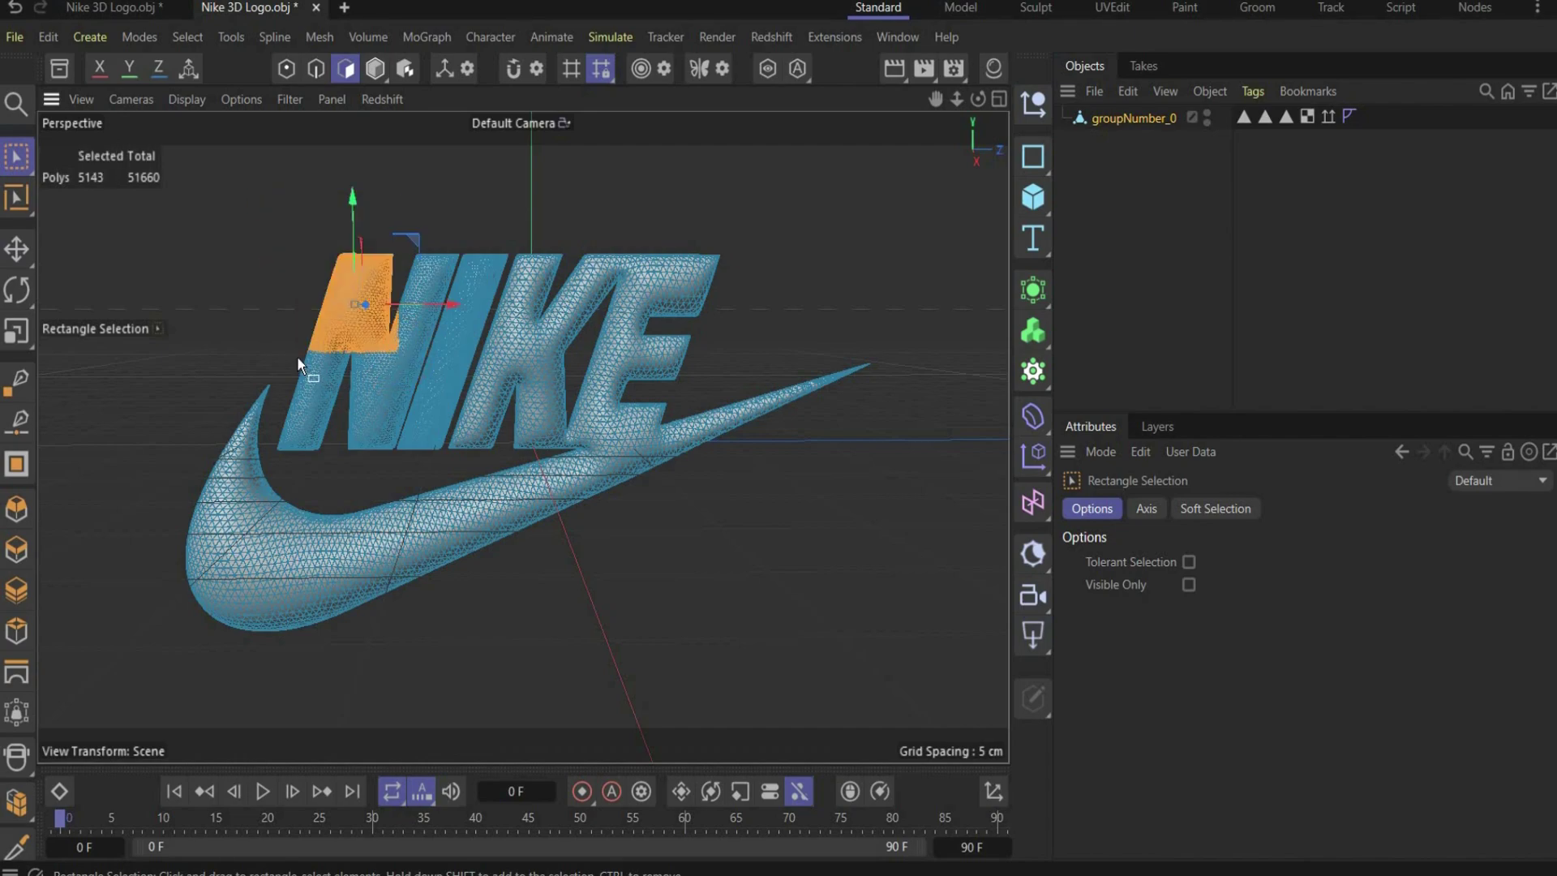
shift+drag(287, 343, 421, 503)
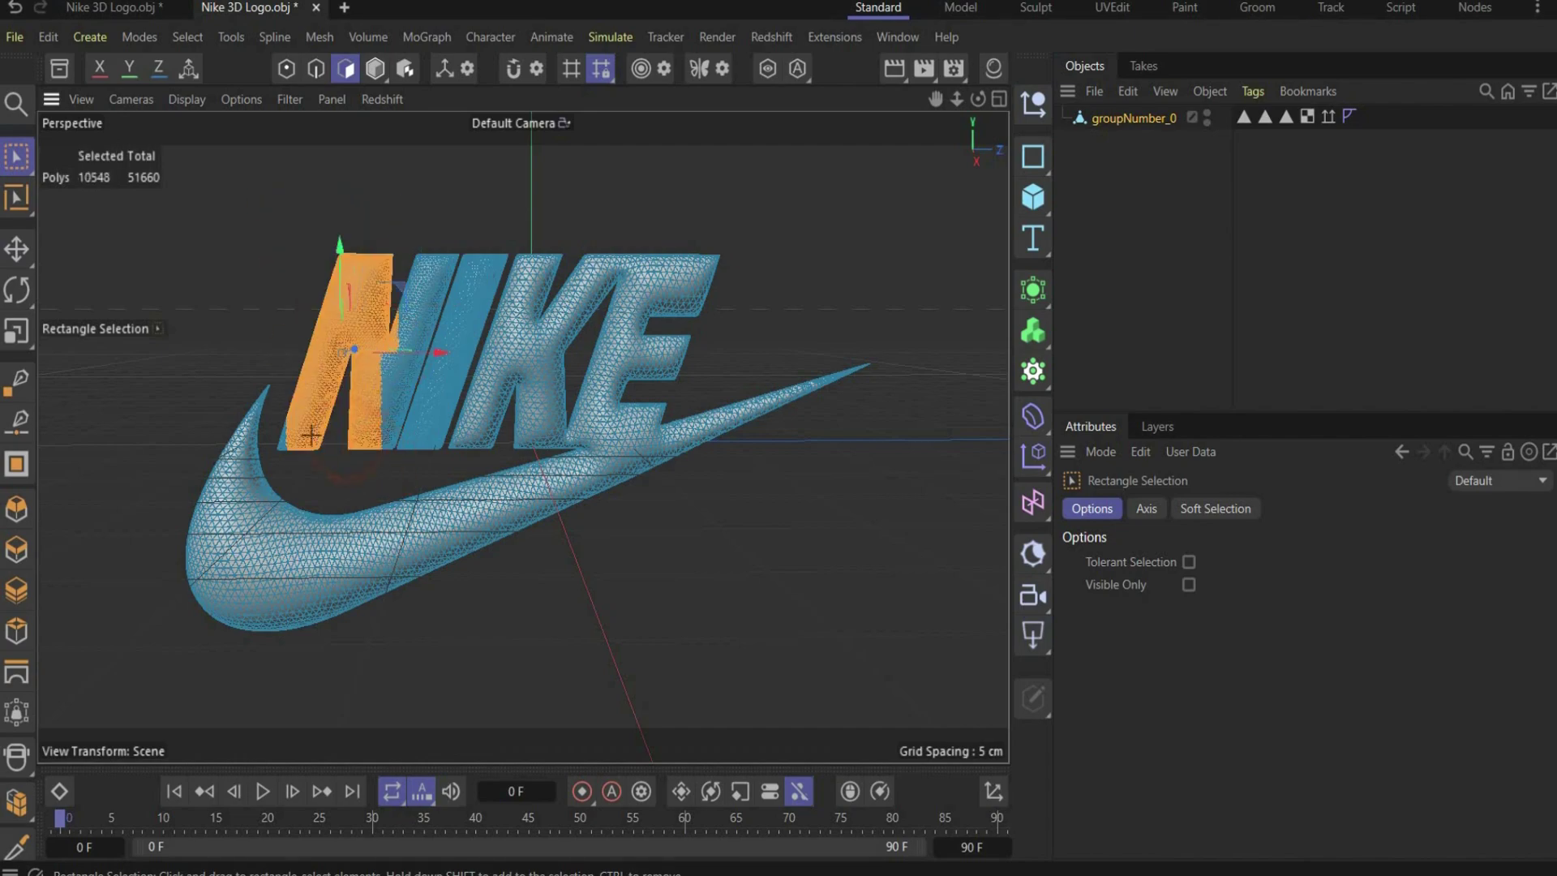
drag(320, 409, 280, 467)
shift+drag(466, 324, 420, 240)
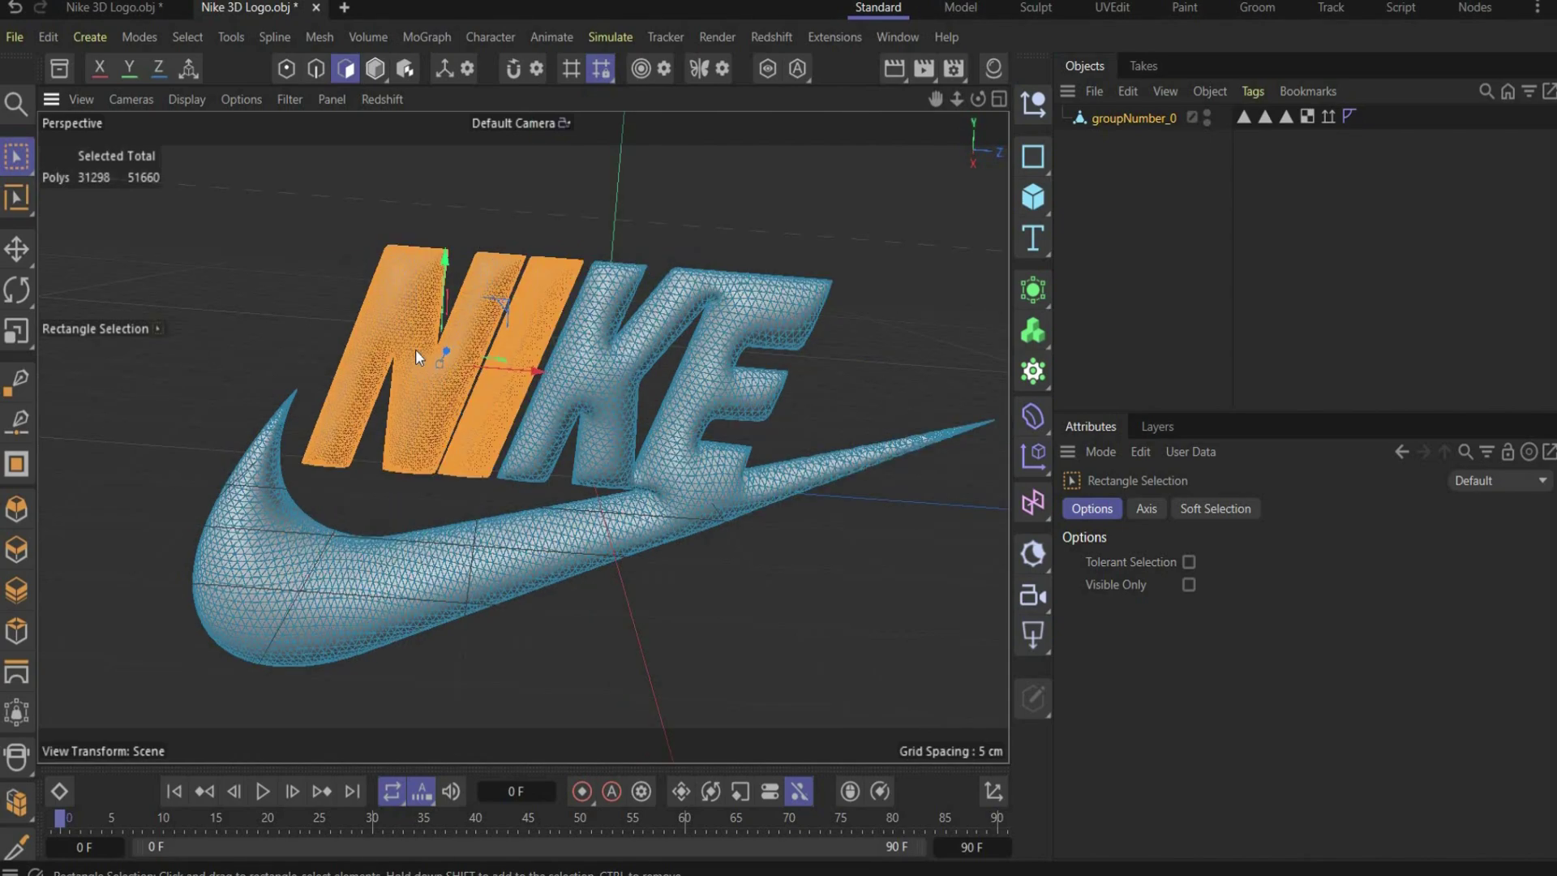
Split the selected polygons into groupNumber_0.1 and toggle its visibility to check it
right_click(416, 353)
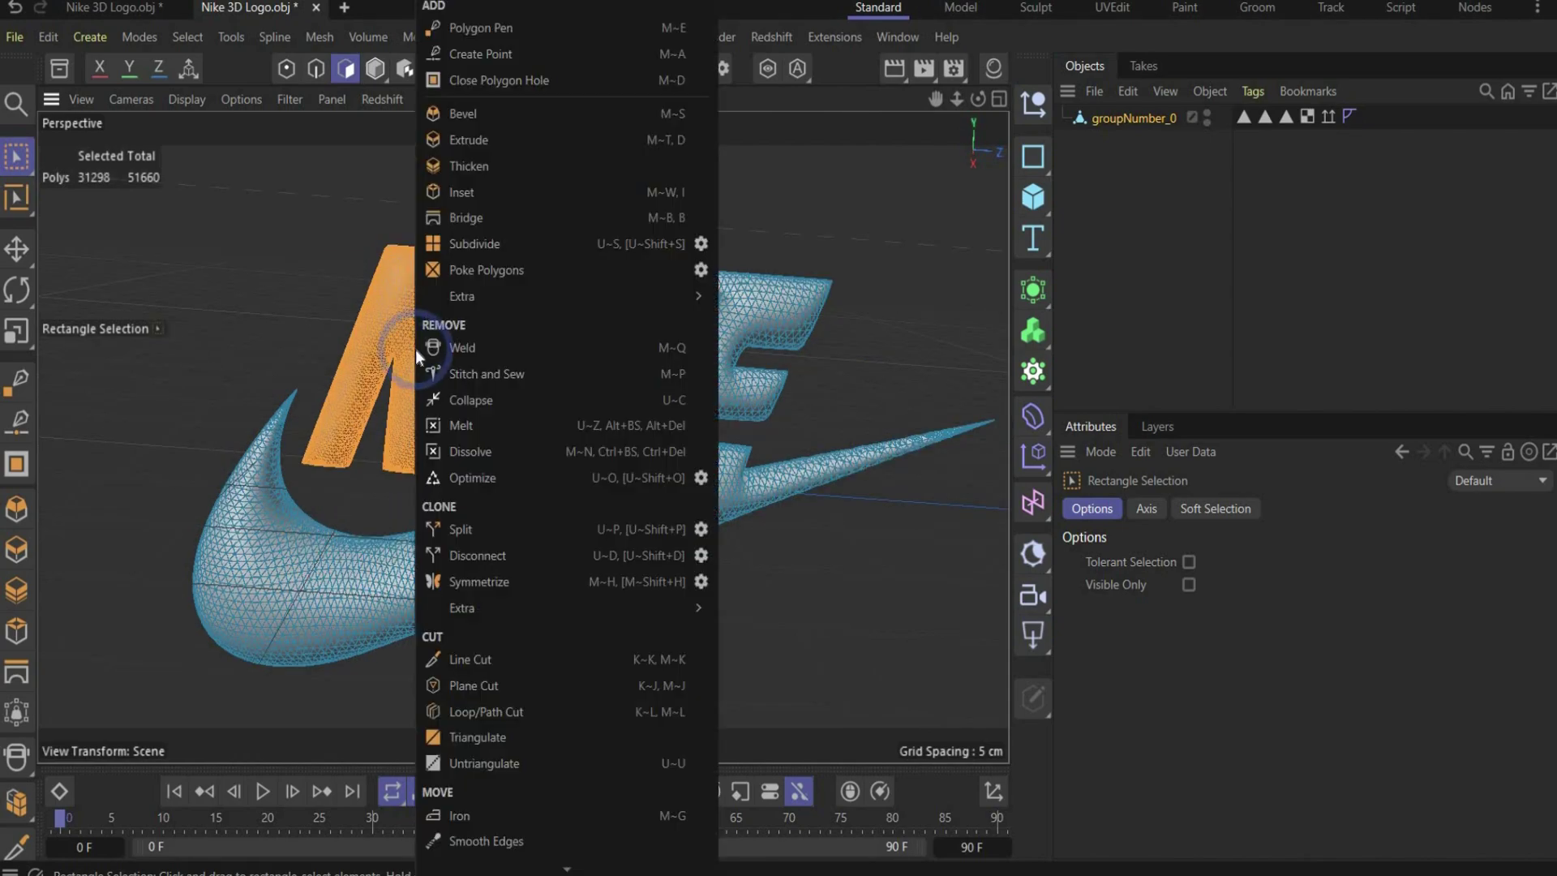
click(489, 527)
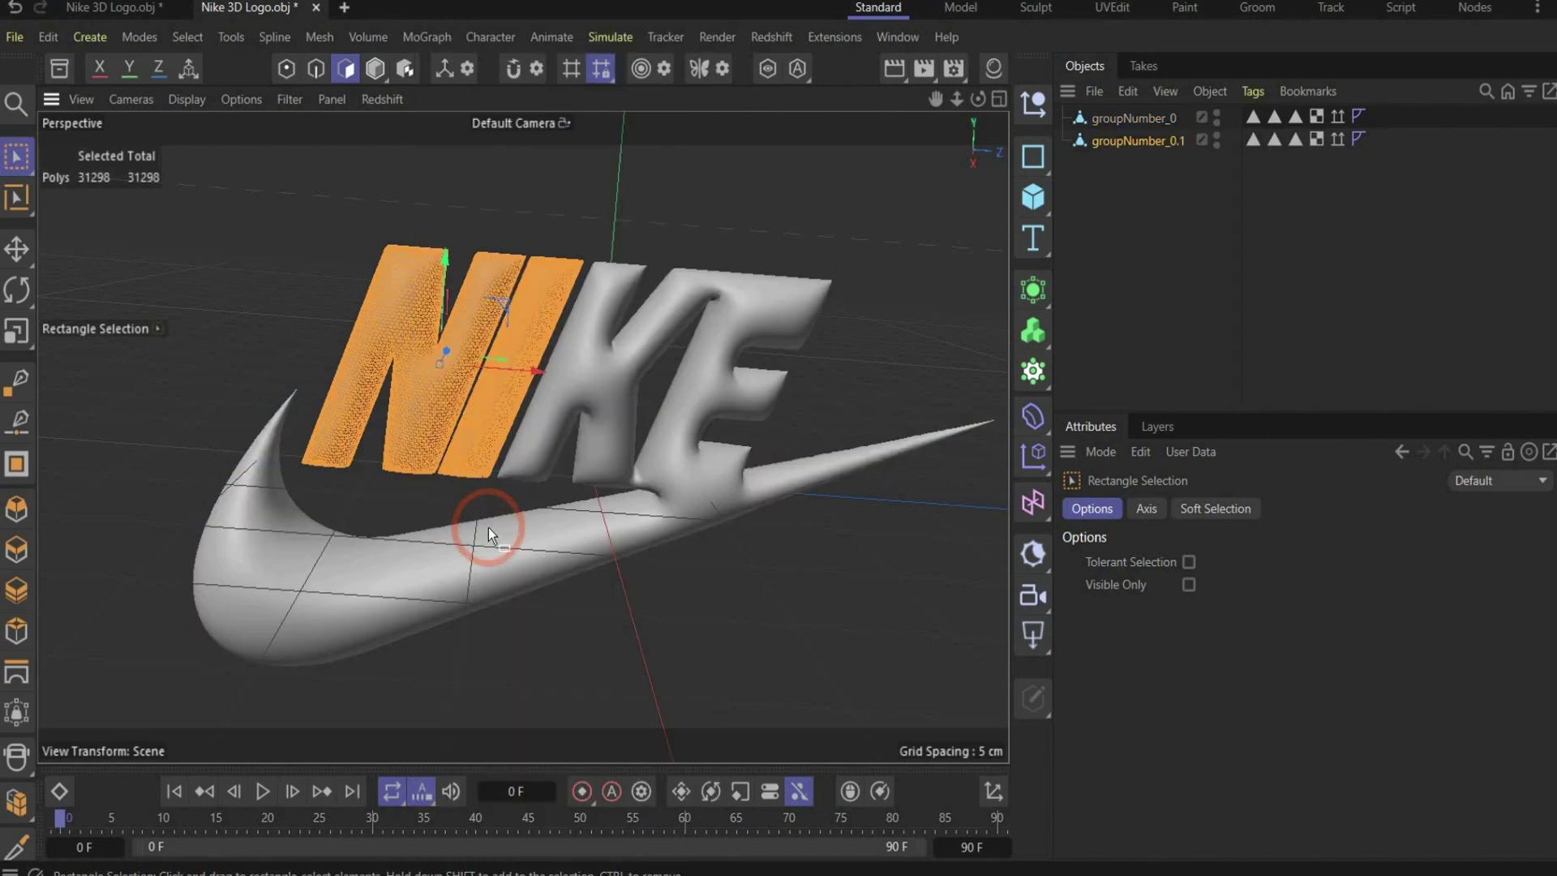
click(1216, 134)
click(1217, 134)
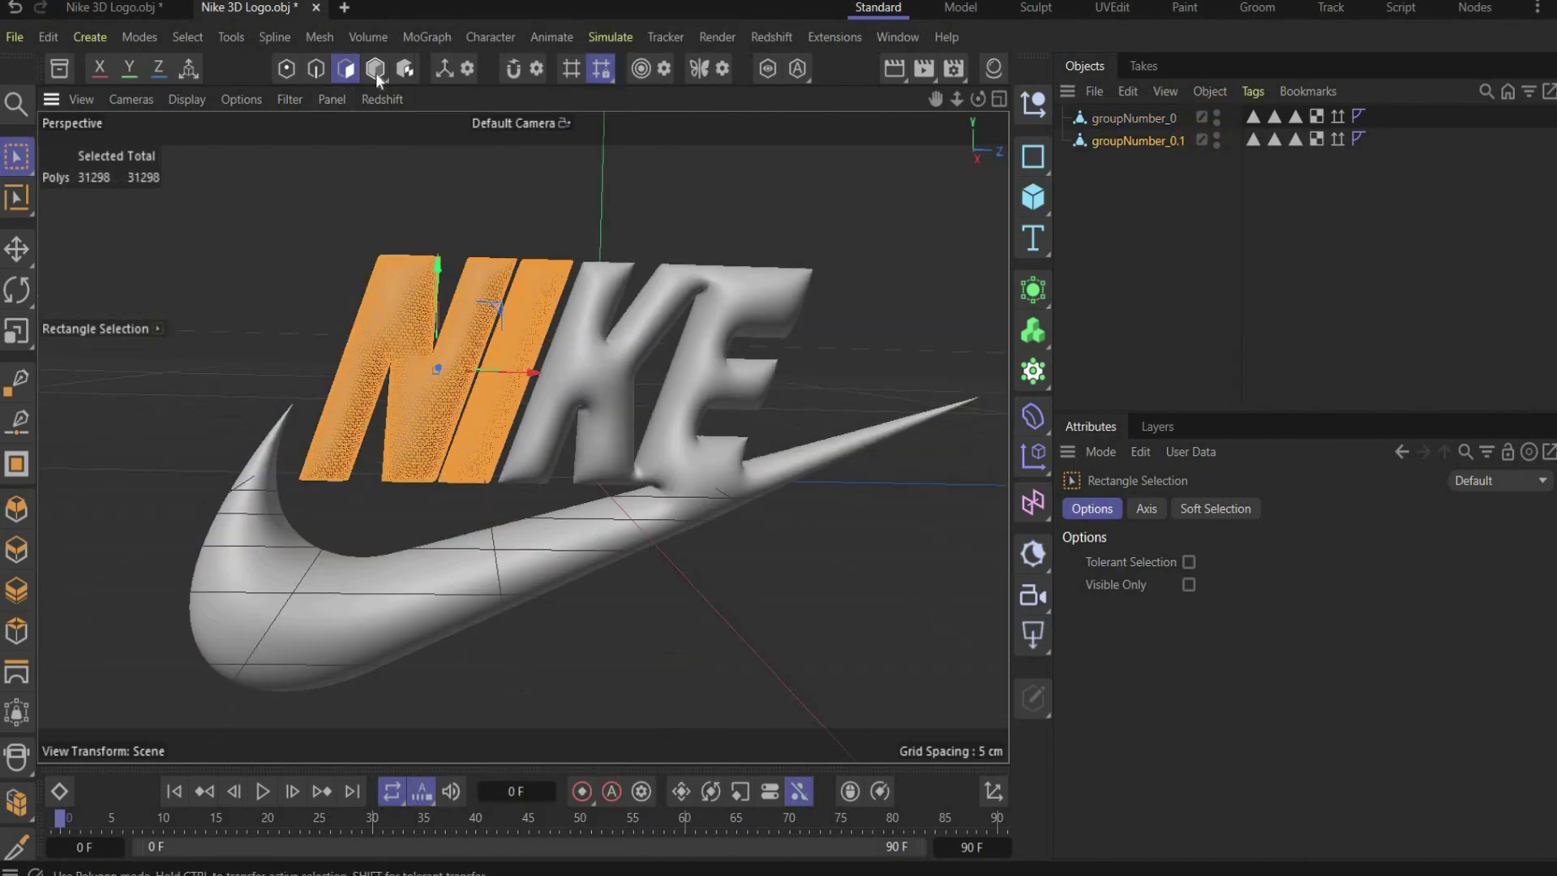
Return to Model mode and add a Plane primitive to the scene
click(376, 71)
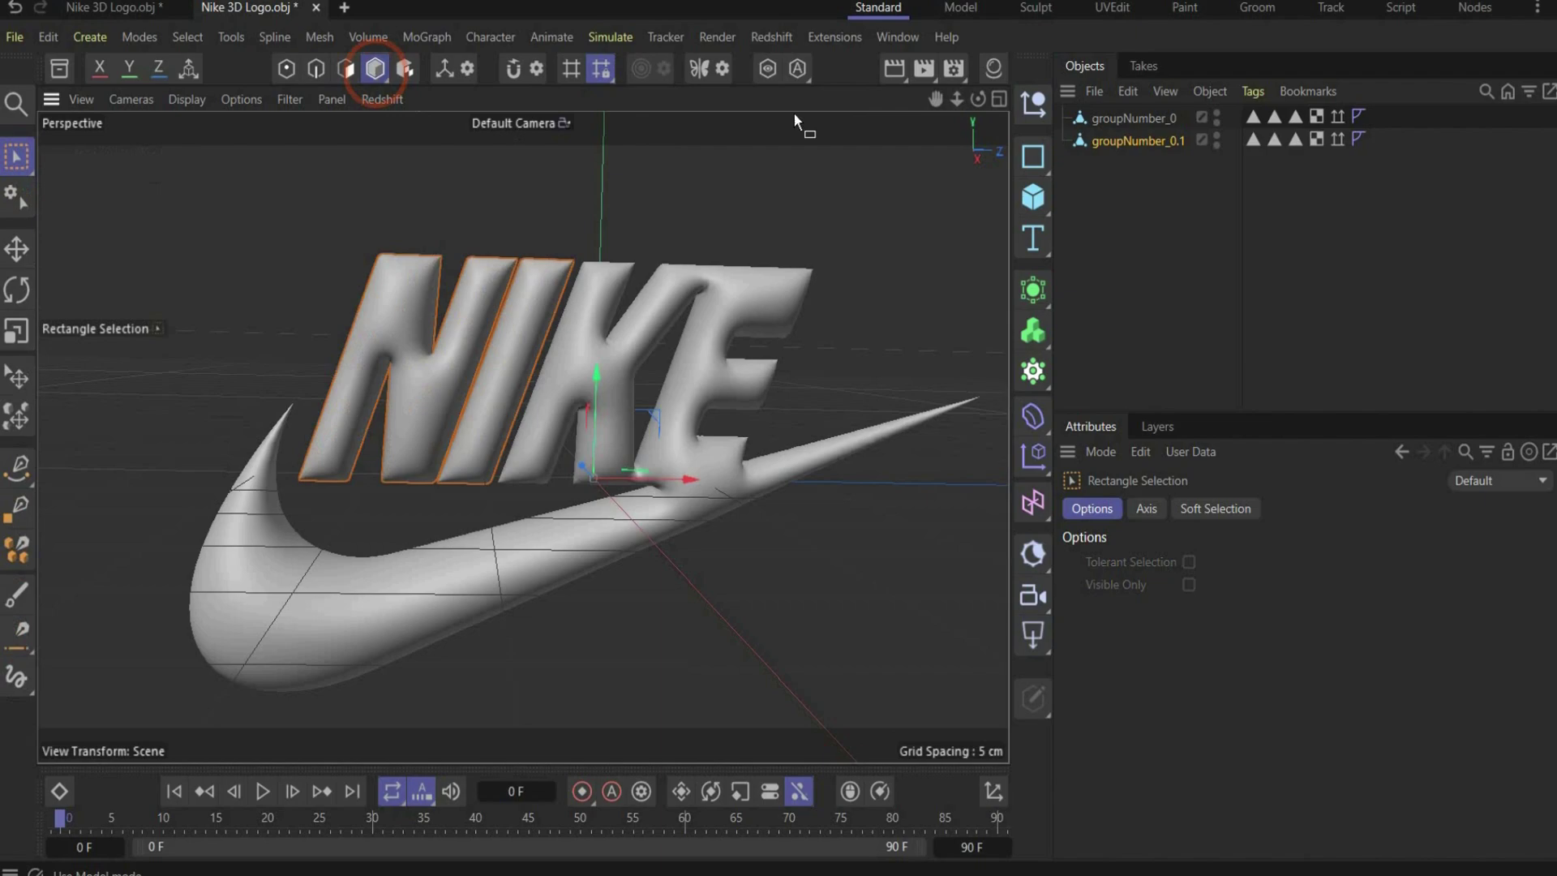
click(1040, 194)
click(1125, 280)
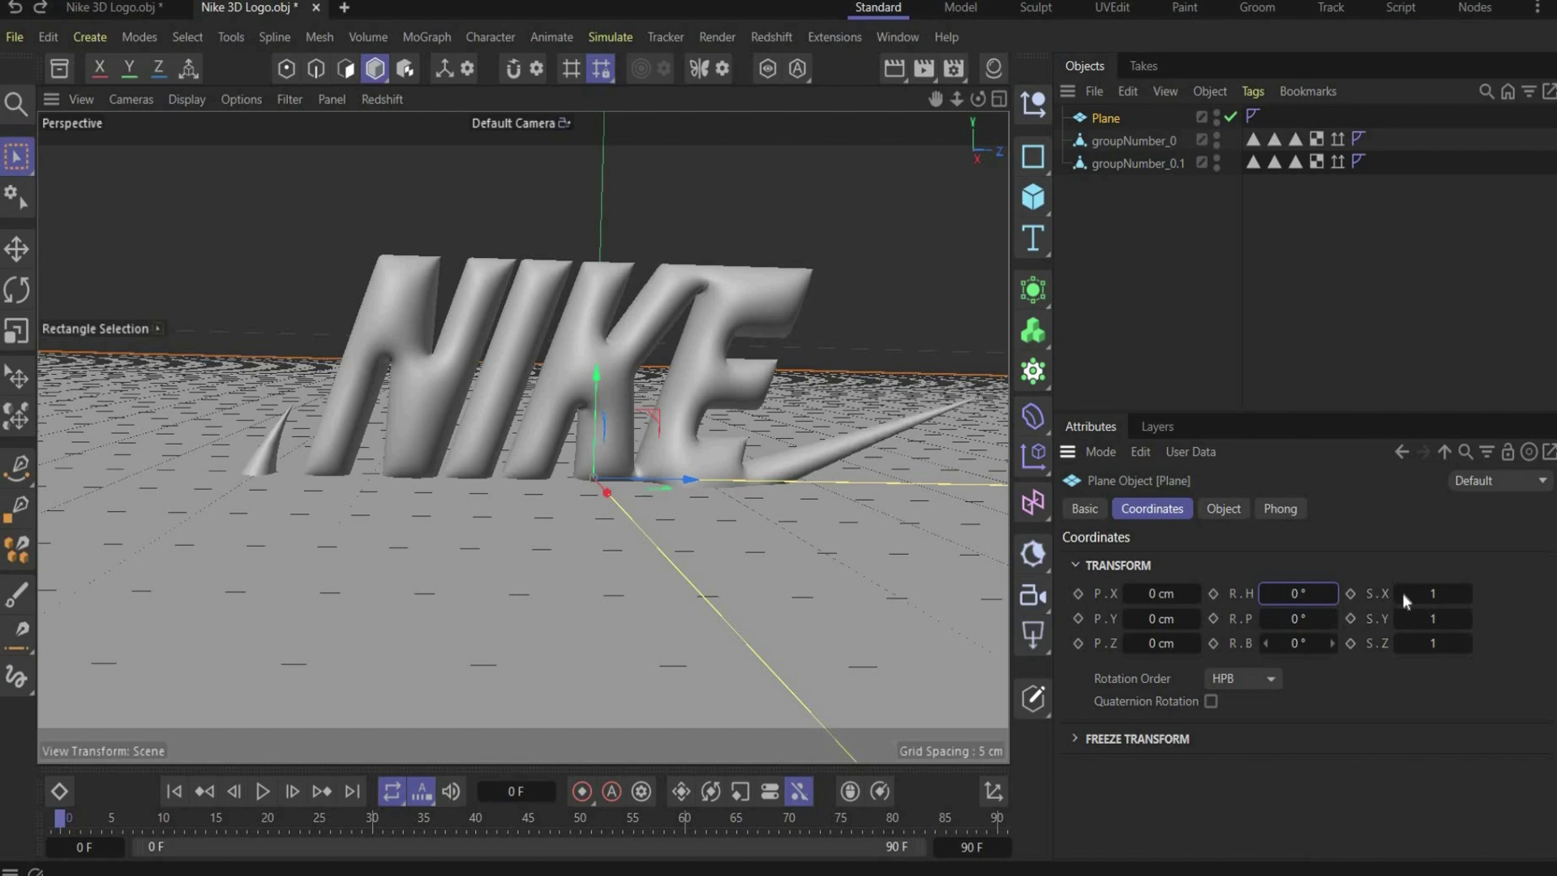
Rotate the plane 90° on P and B and move it to X -73.8 cm beside the logo
click(1298, 618)
text(90)
key(Return)
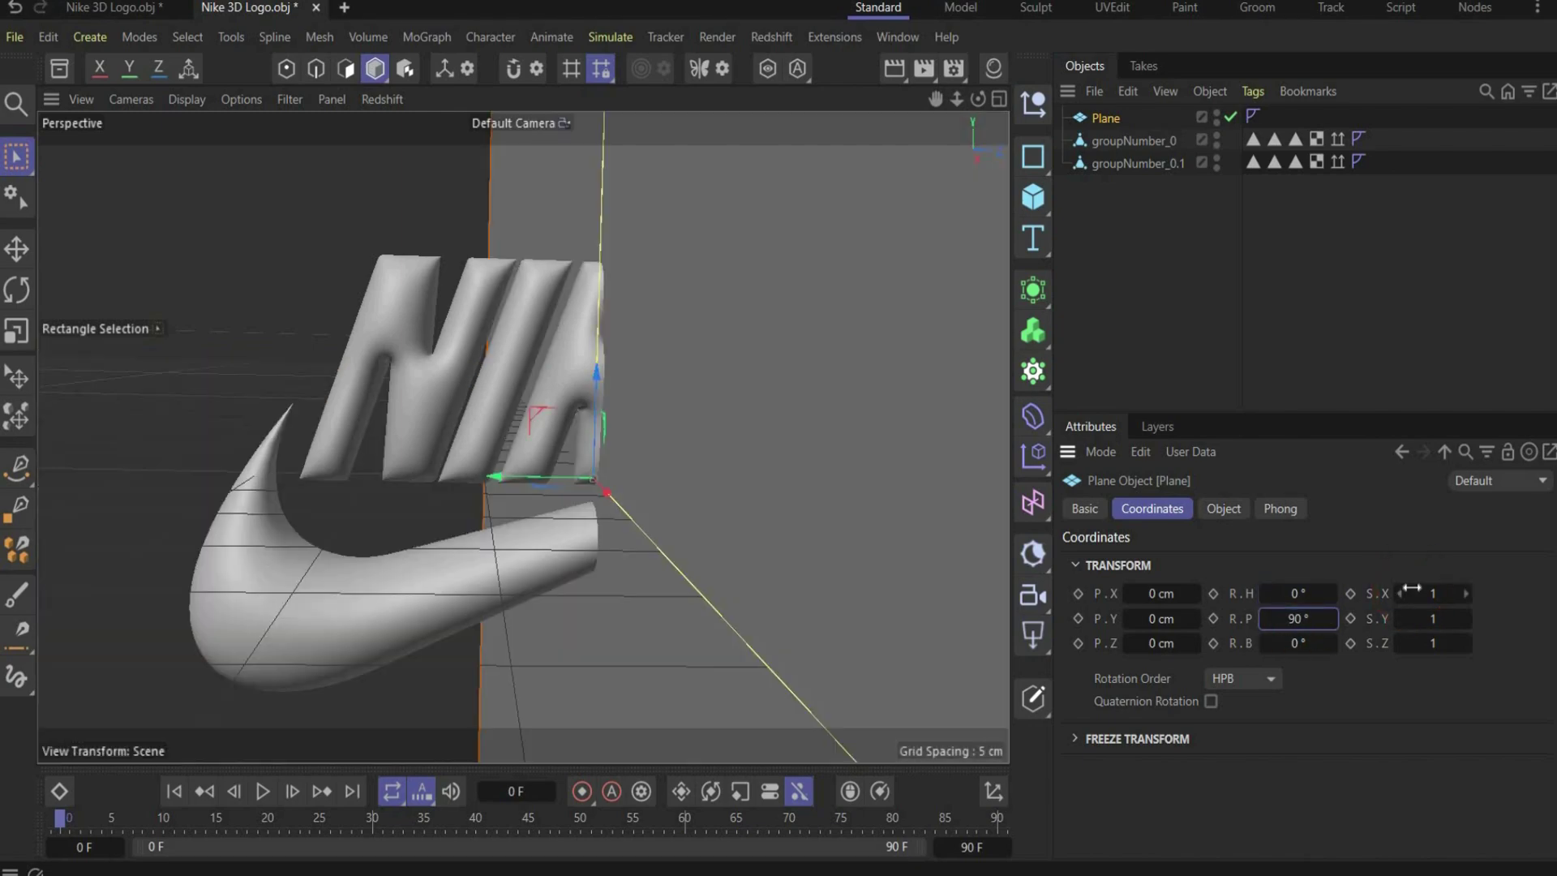
key(Tab)
text(90)
key(Return)
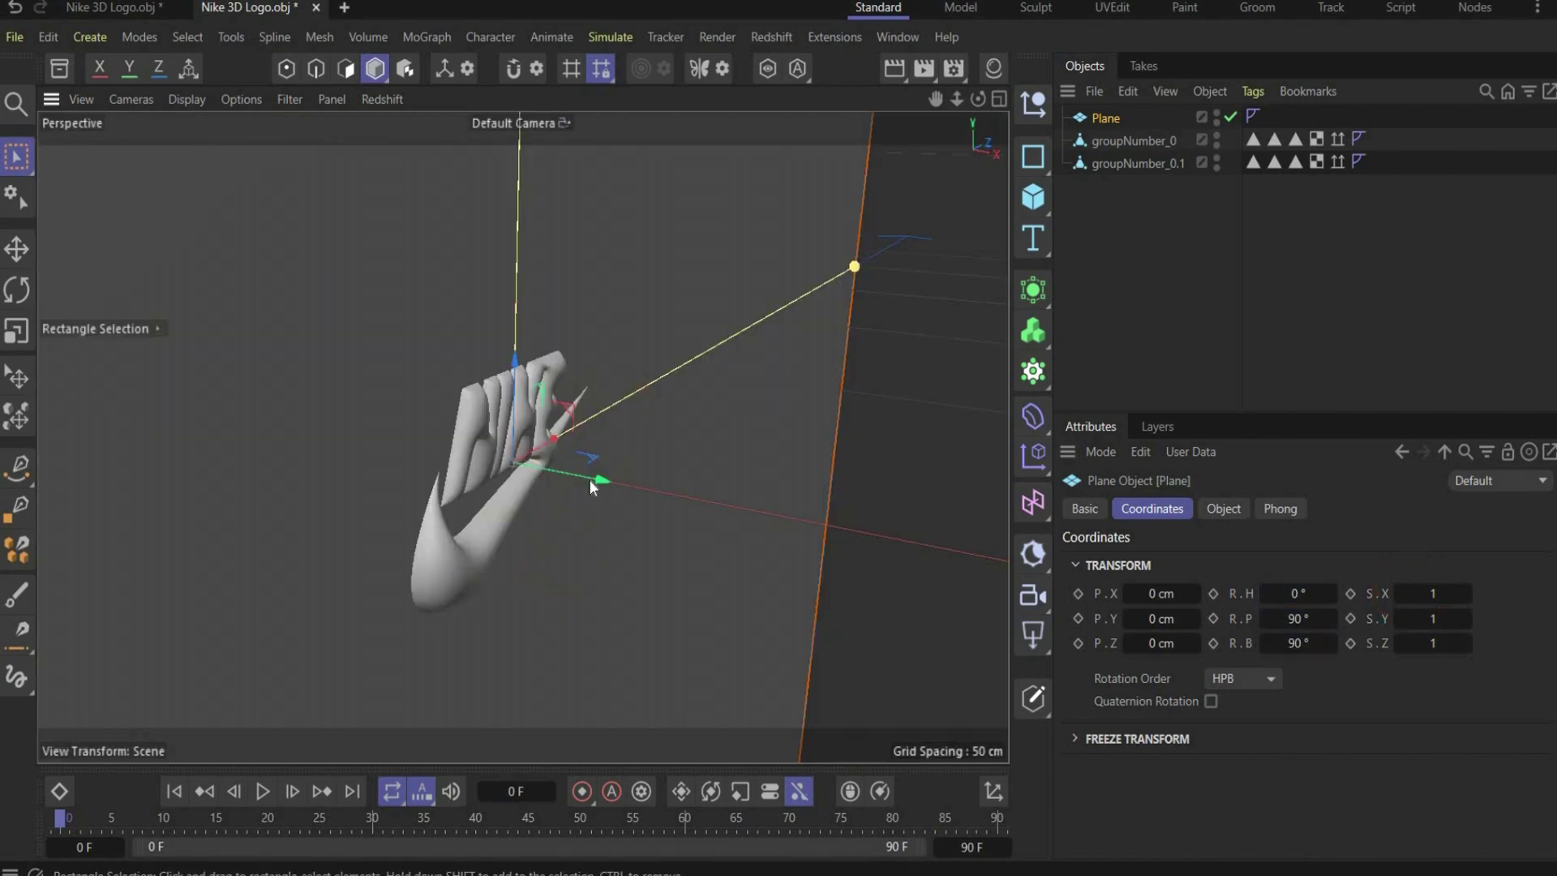
drag(591, 485, 193, 428)
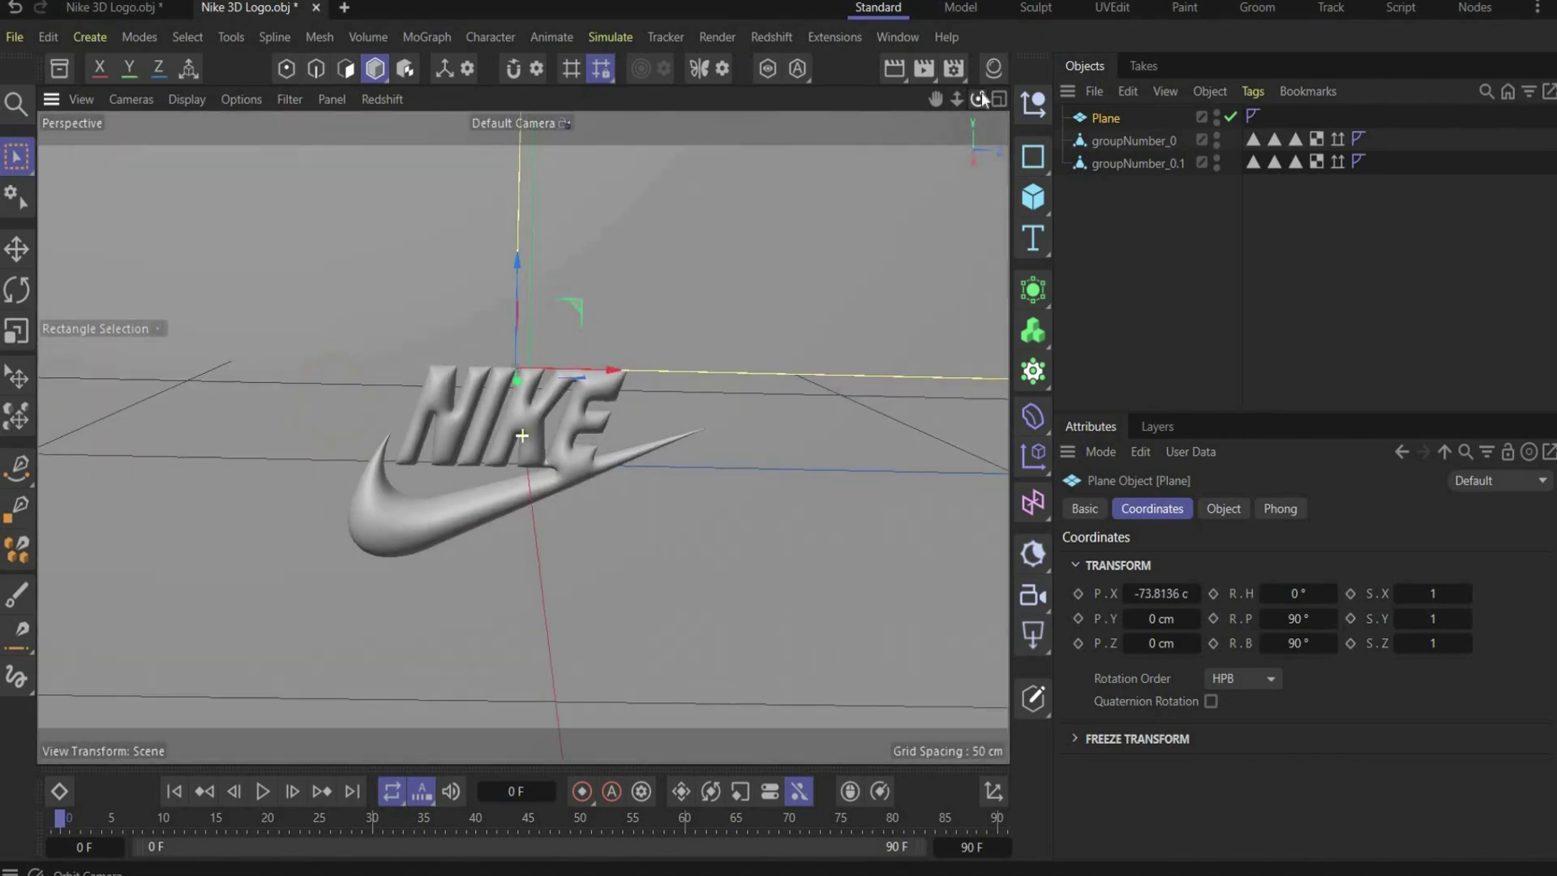
Add an RS Camera from the Redshift Cameras menu
click(770, 37)
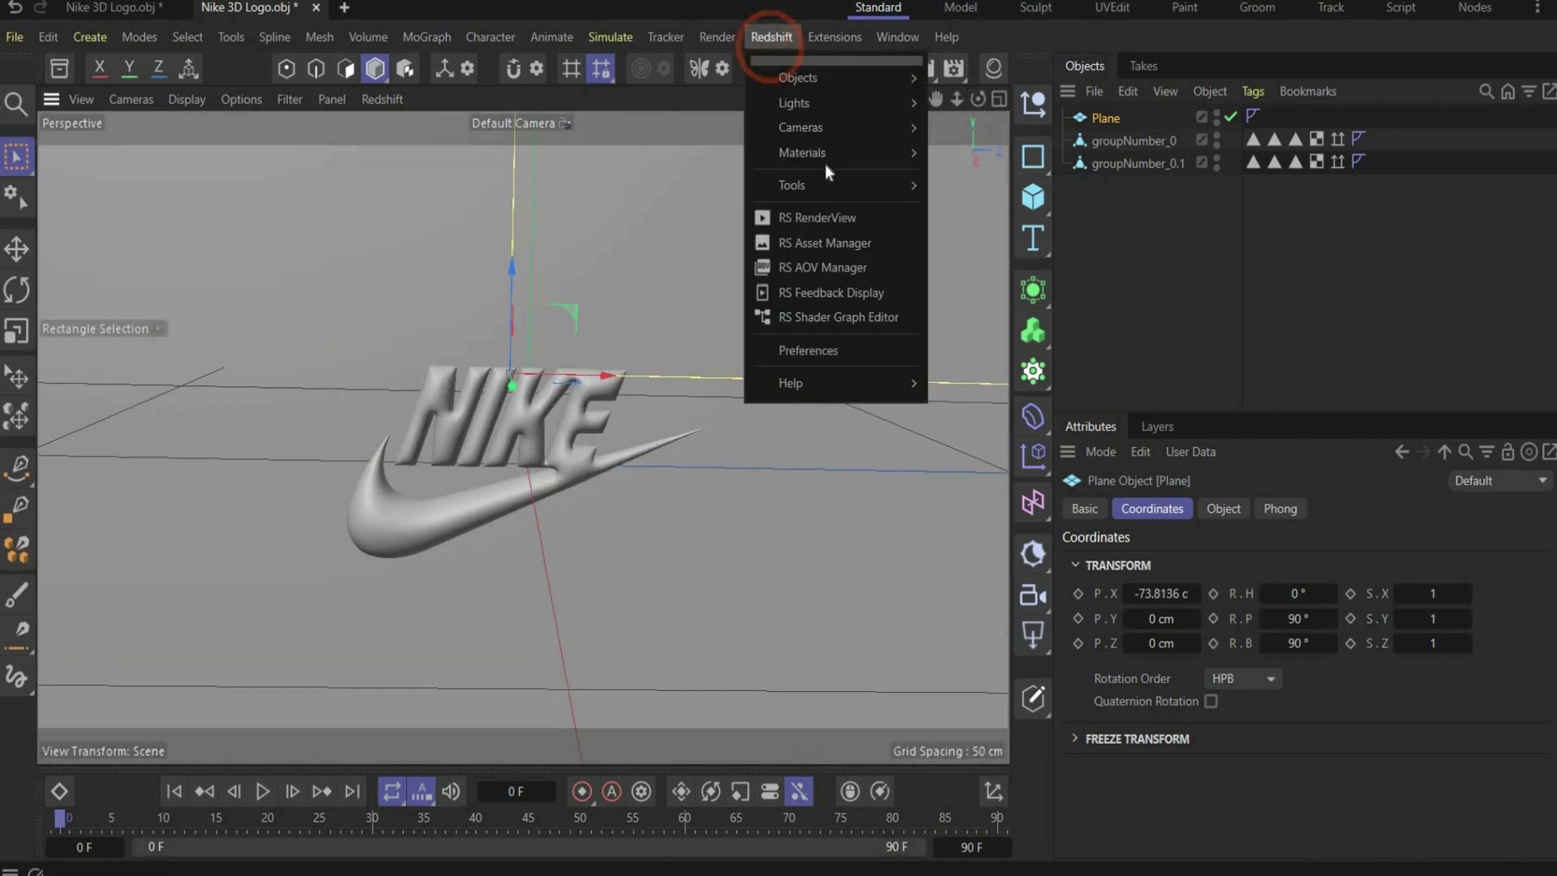
click(823, 154)
mouse_move(820, 120)
click(947, 145)
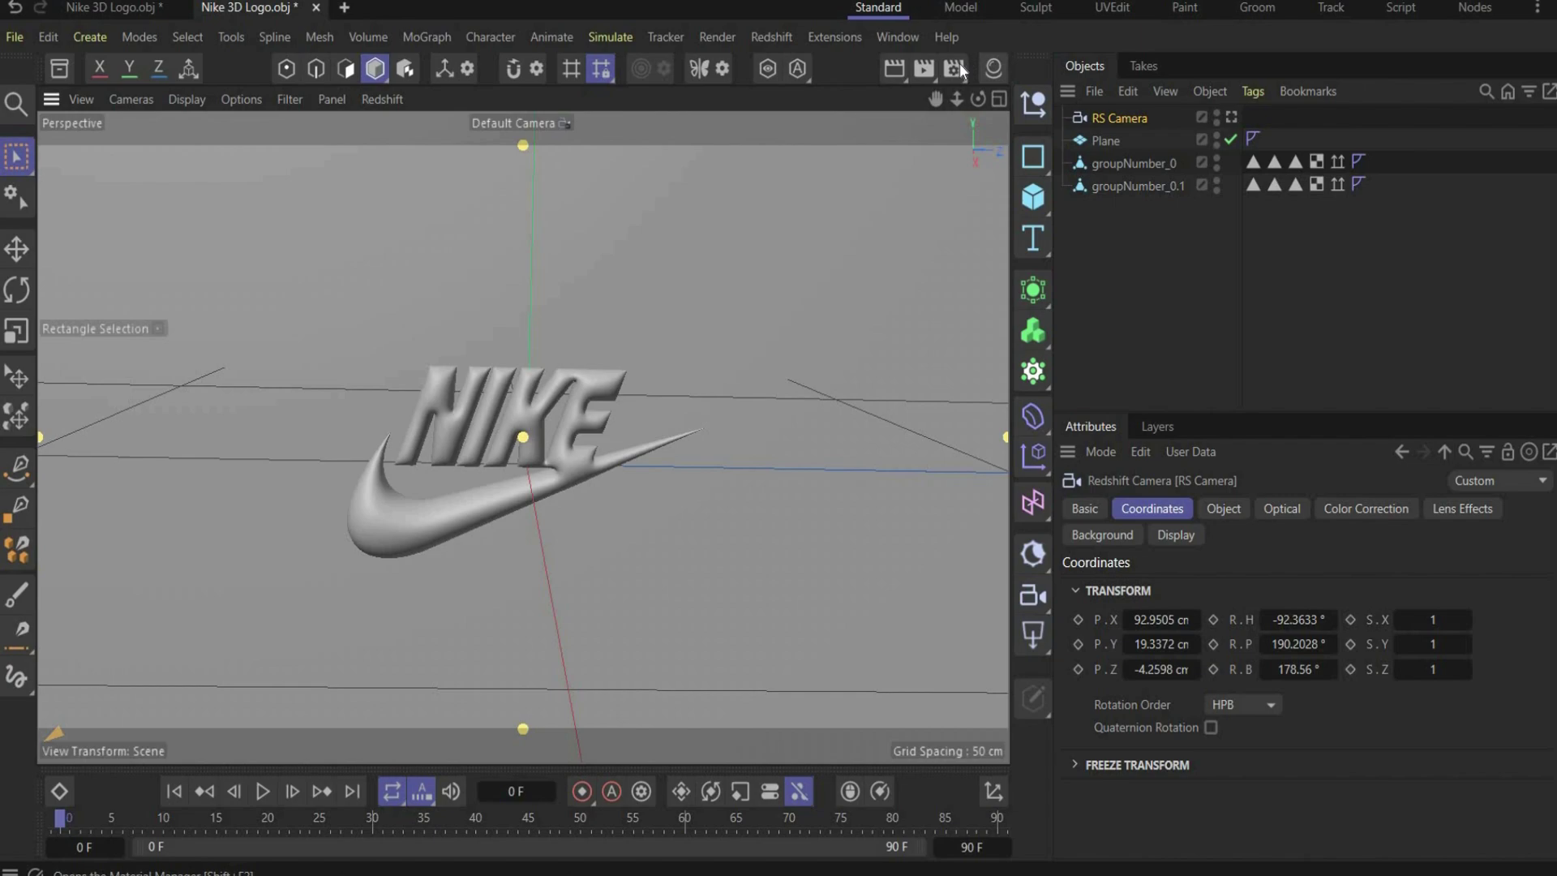
Set the render Width and Height to 1080 px and view through the RS Camera
click(957, 65)
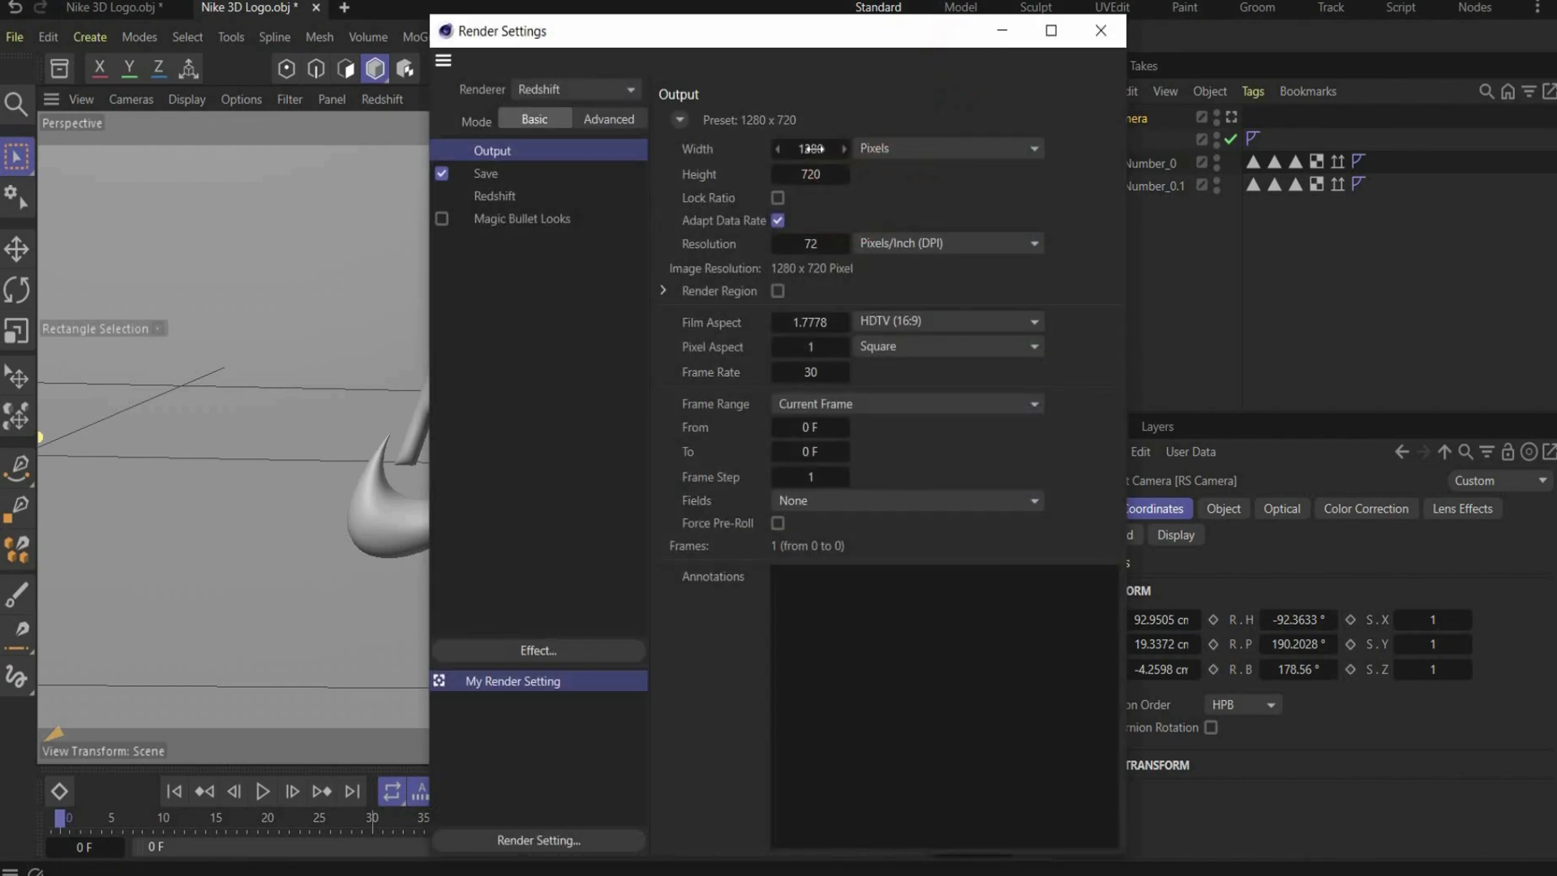
double_click(811, 149)
double_click(809, 173)
text(1080)
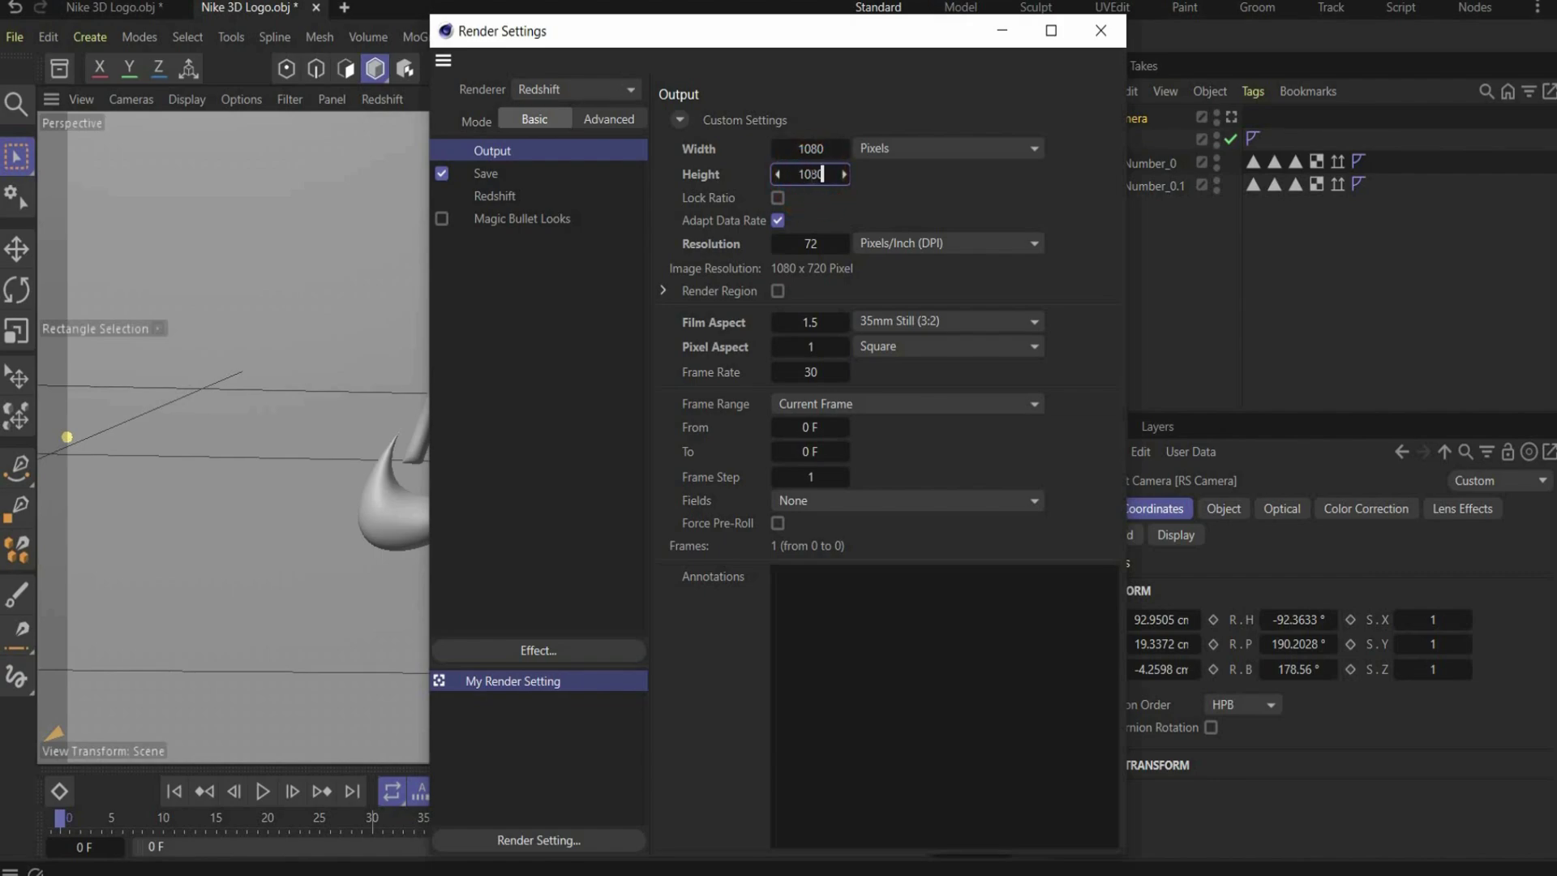
key(Return)
click(1101, 31)
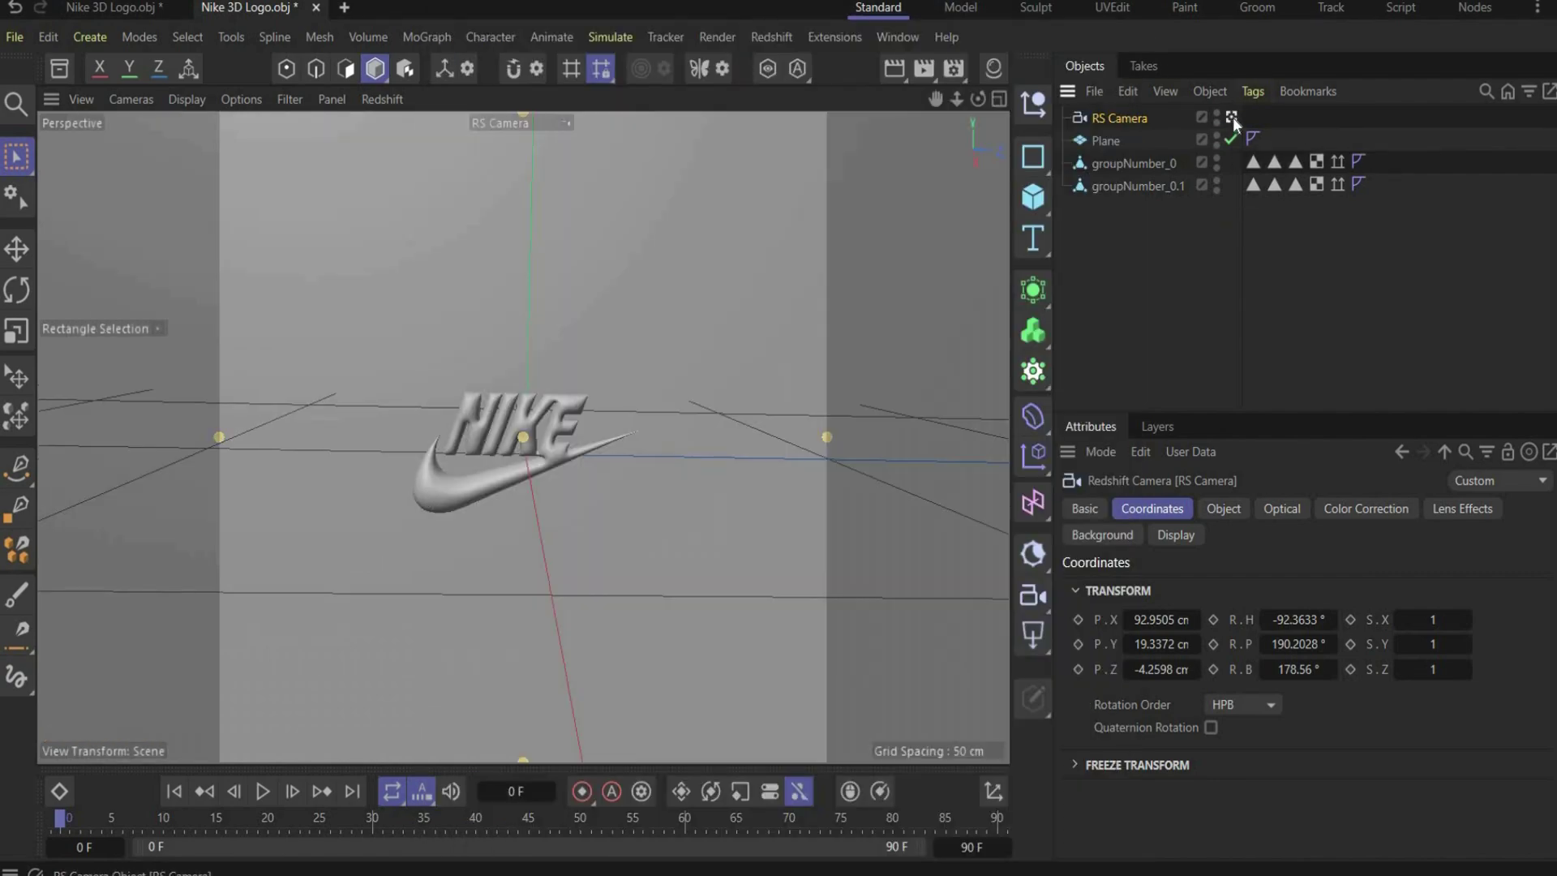
click(1231, 117)
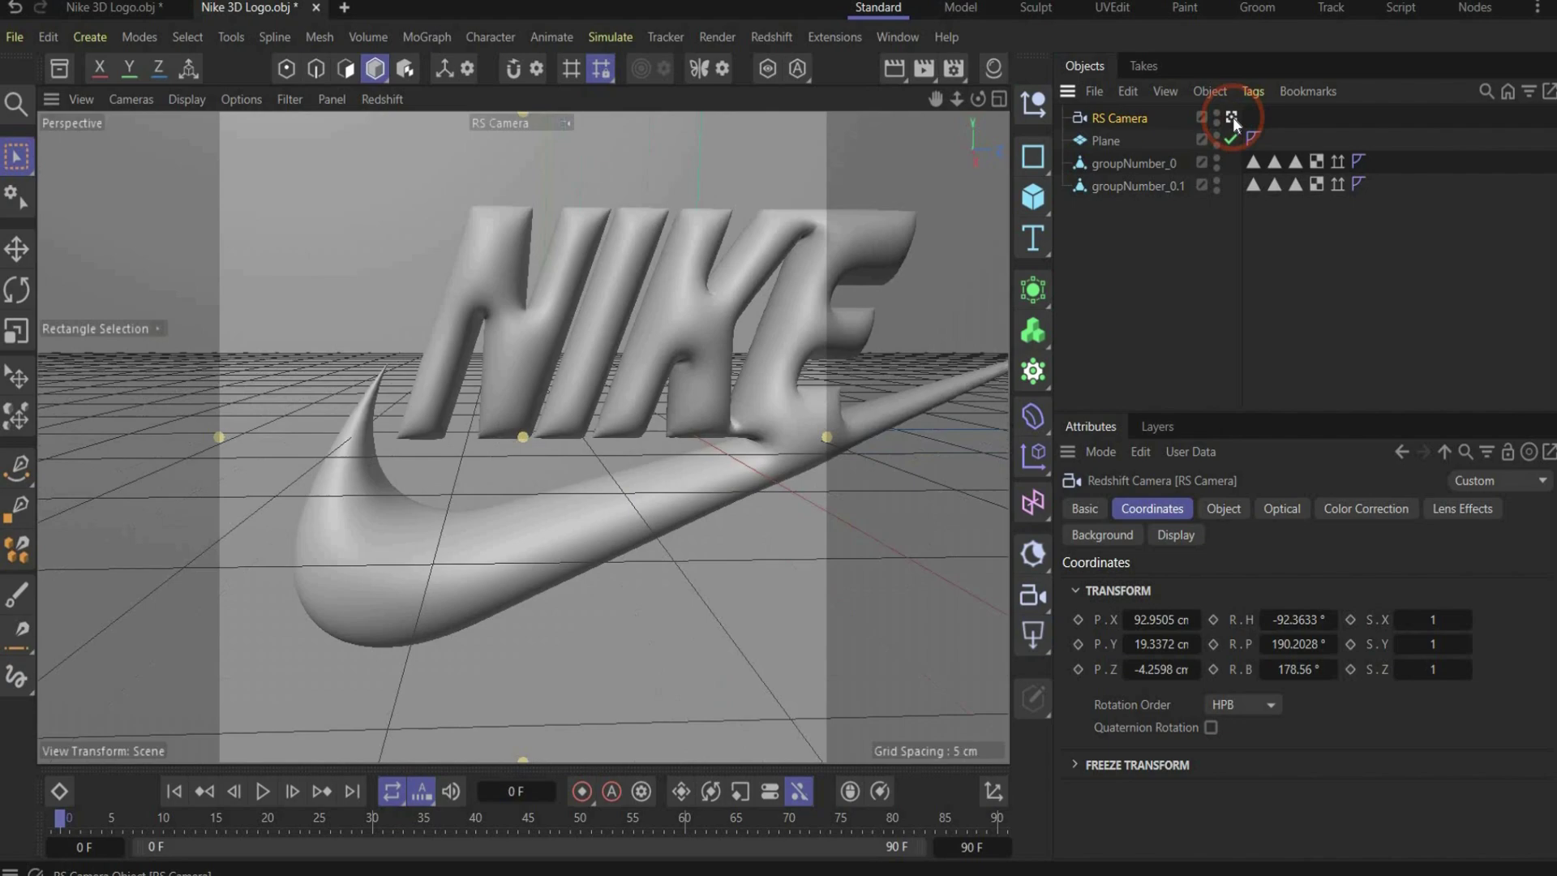
Activate the RS Camera view and raise the camera for a close, frontal framing of the logo
click(1232, 117)
drag(1159, 644, 1174, 622)
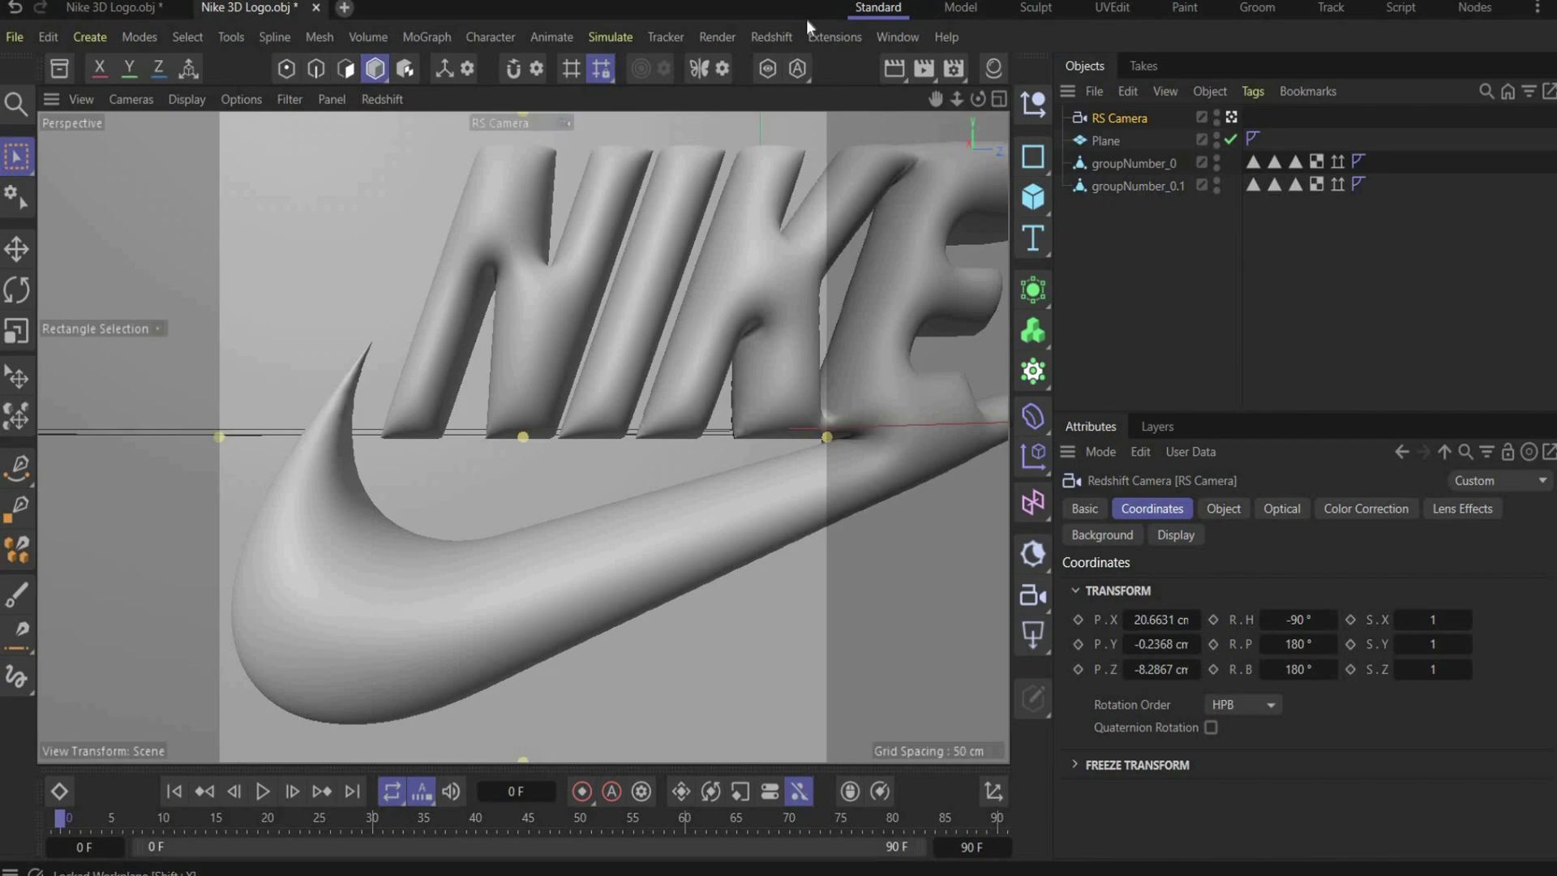
Dock the Redshift RenderView left of the viewport and start an interactive render
click(780, 35)
click(824, 193)
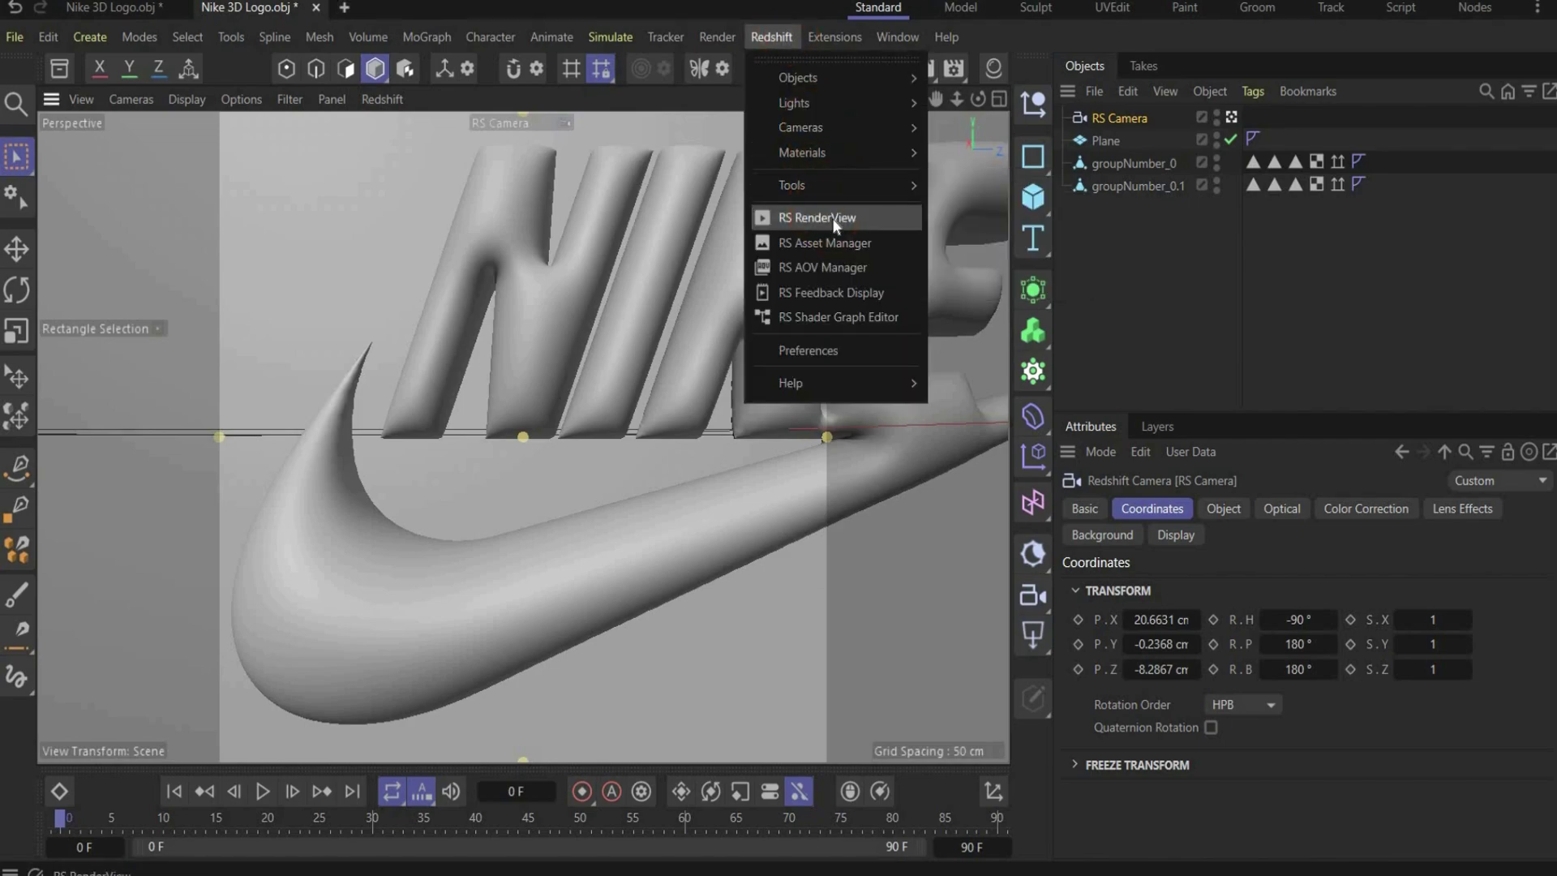
click(832, 217)
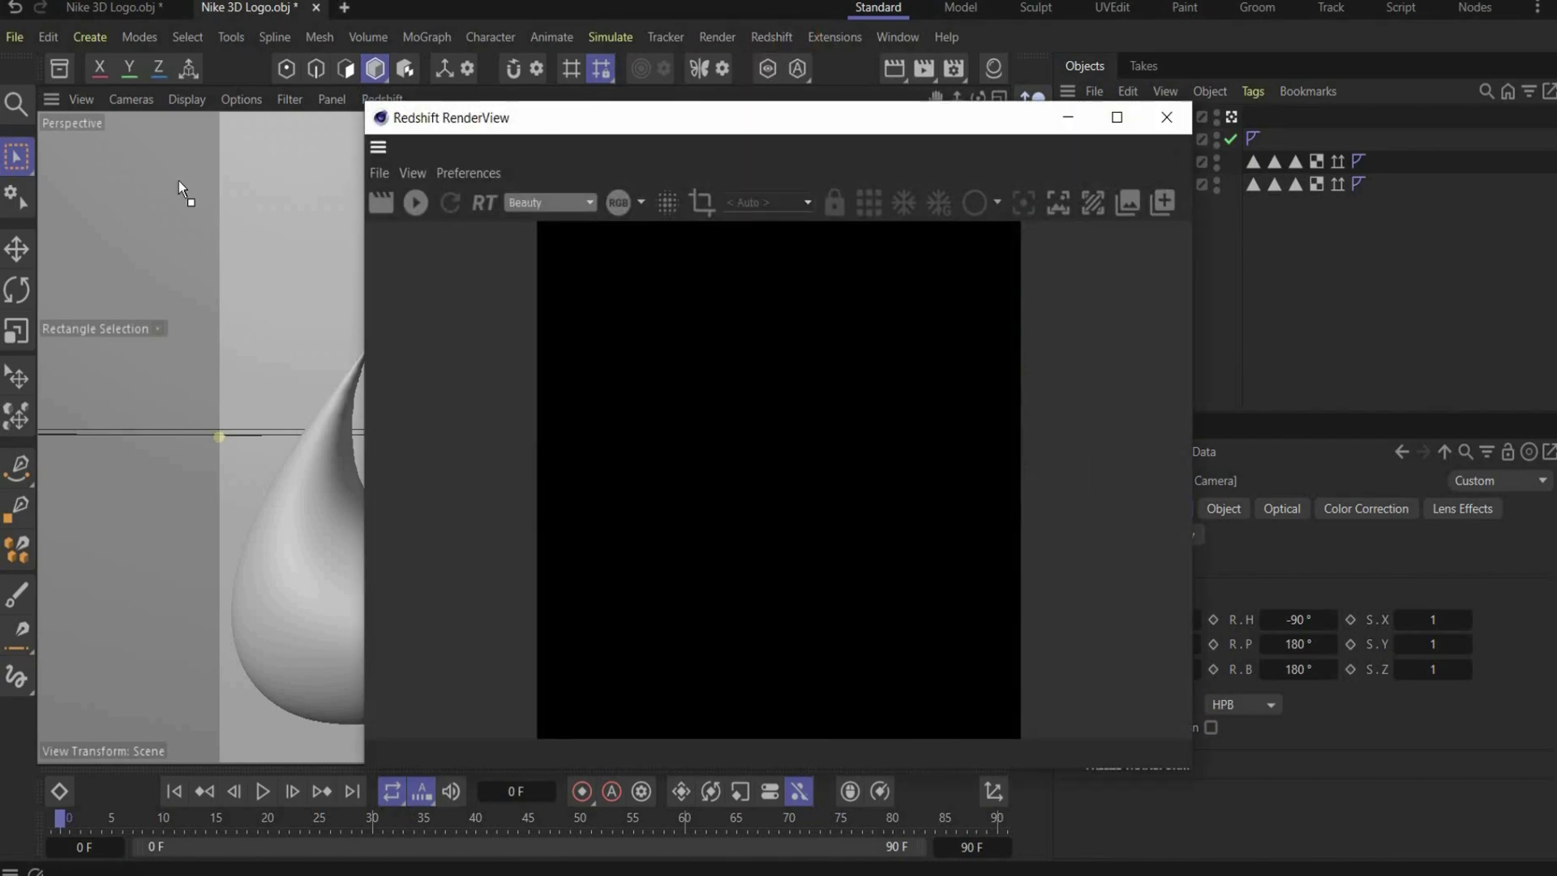
click(254, 163)
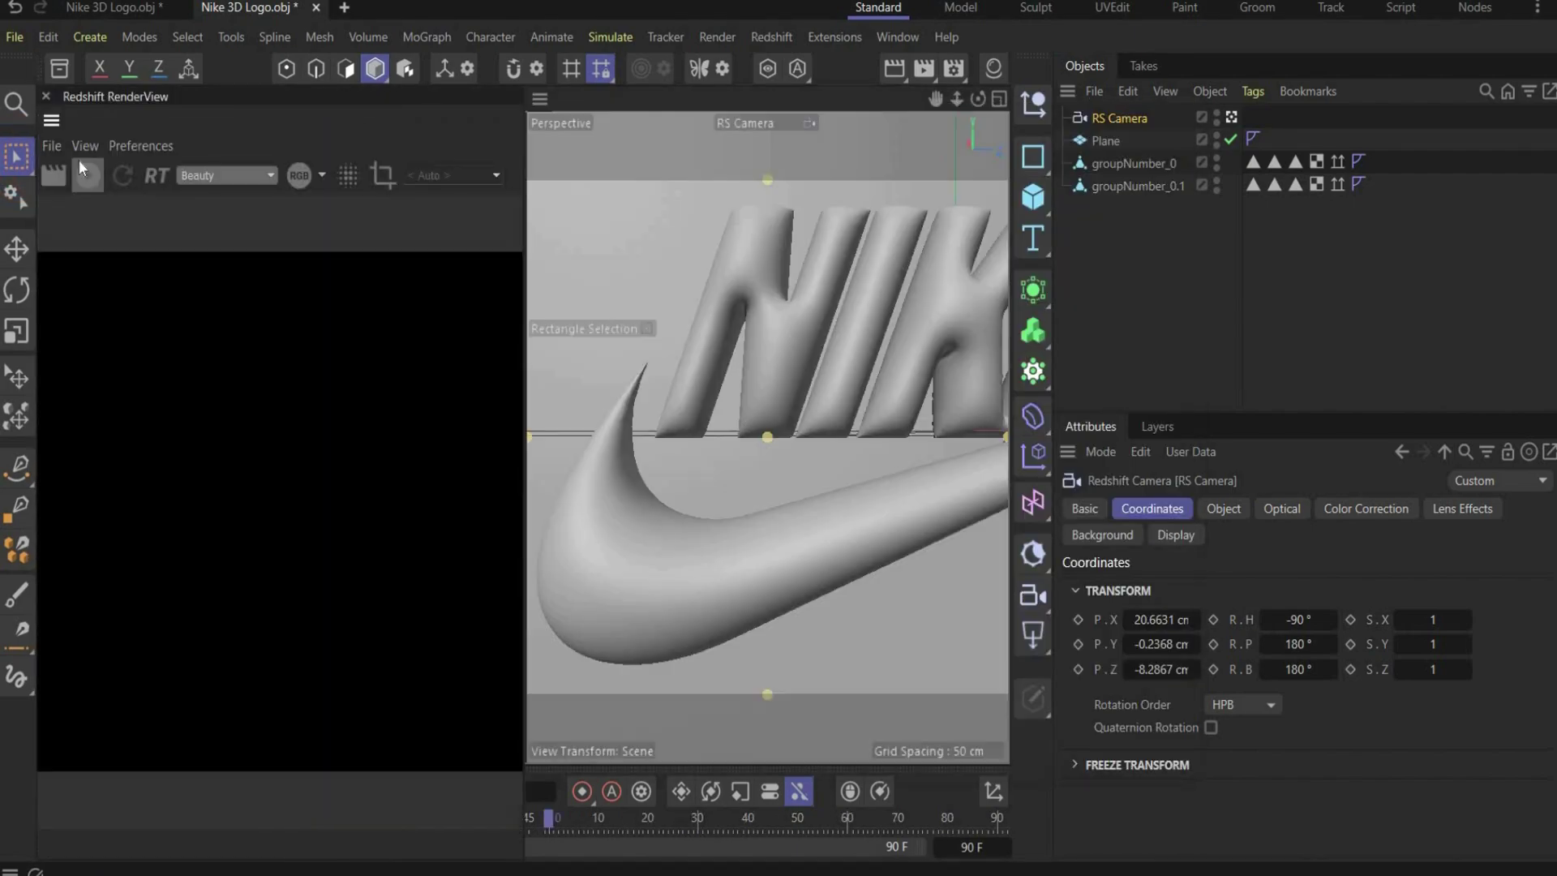
click(87, 175)
click(123, 316)
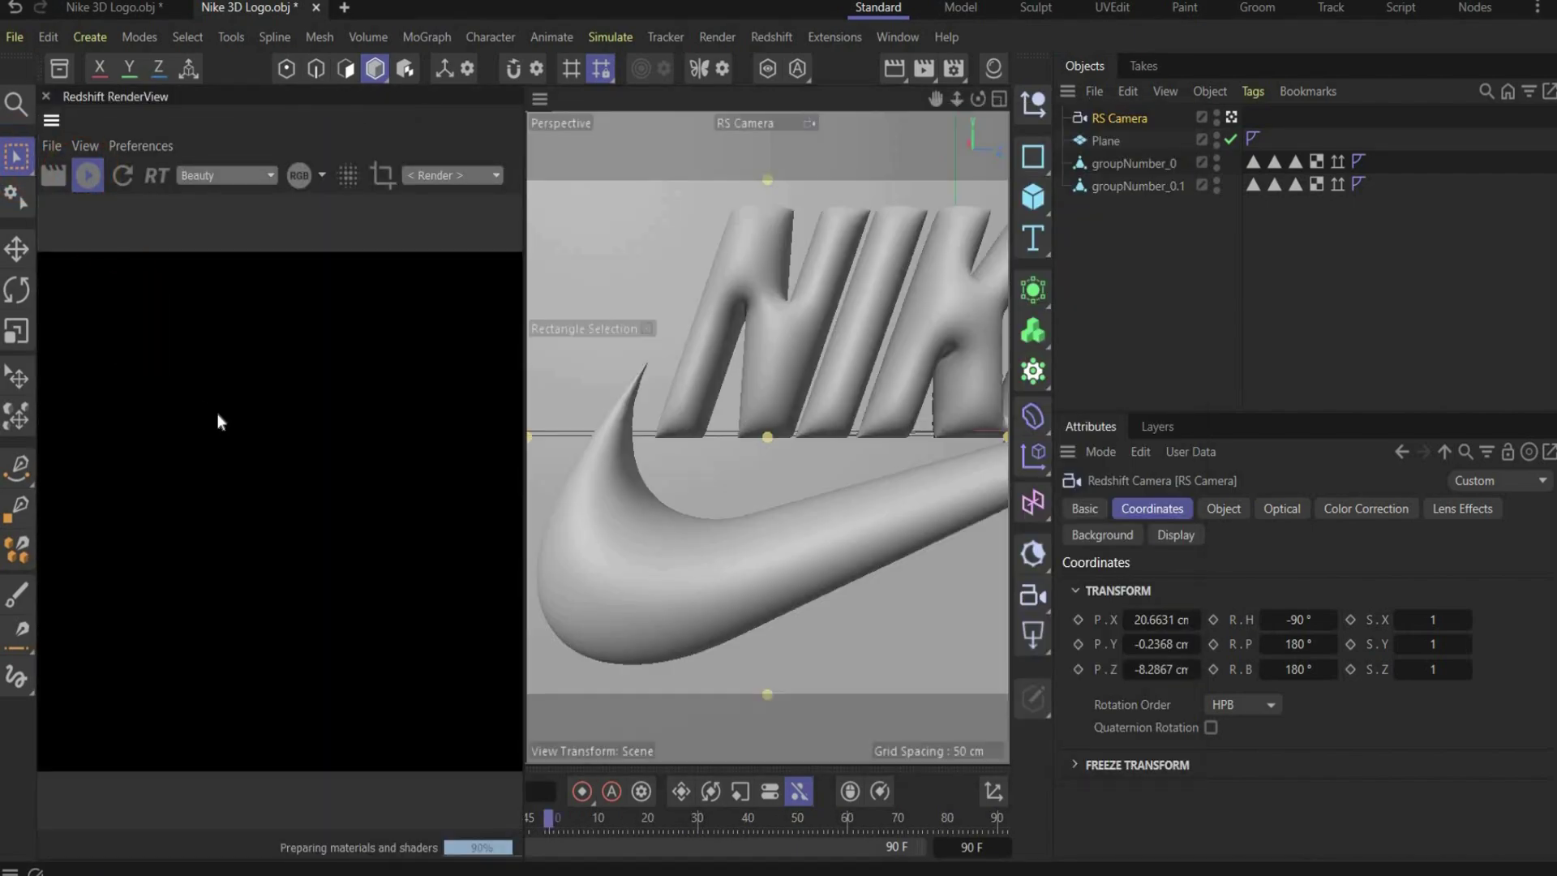
Add an RS Dome Light with a shader graph and load studio.exr as its HDRI
click(1031, 598)
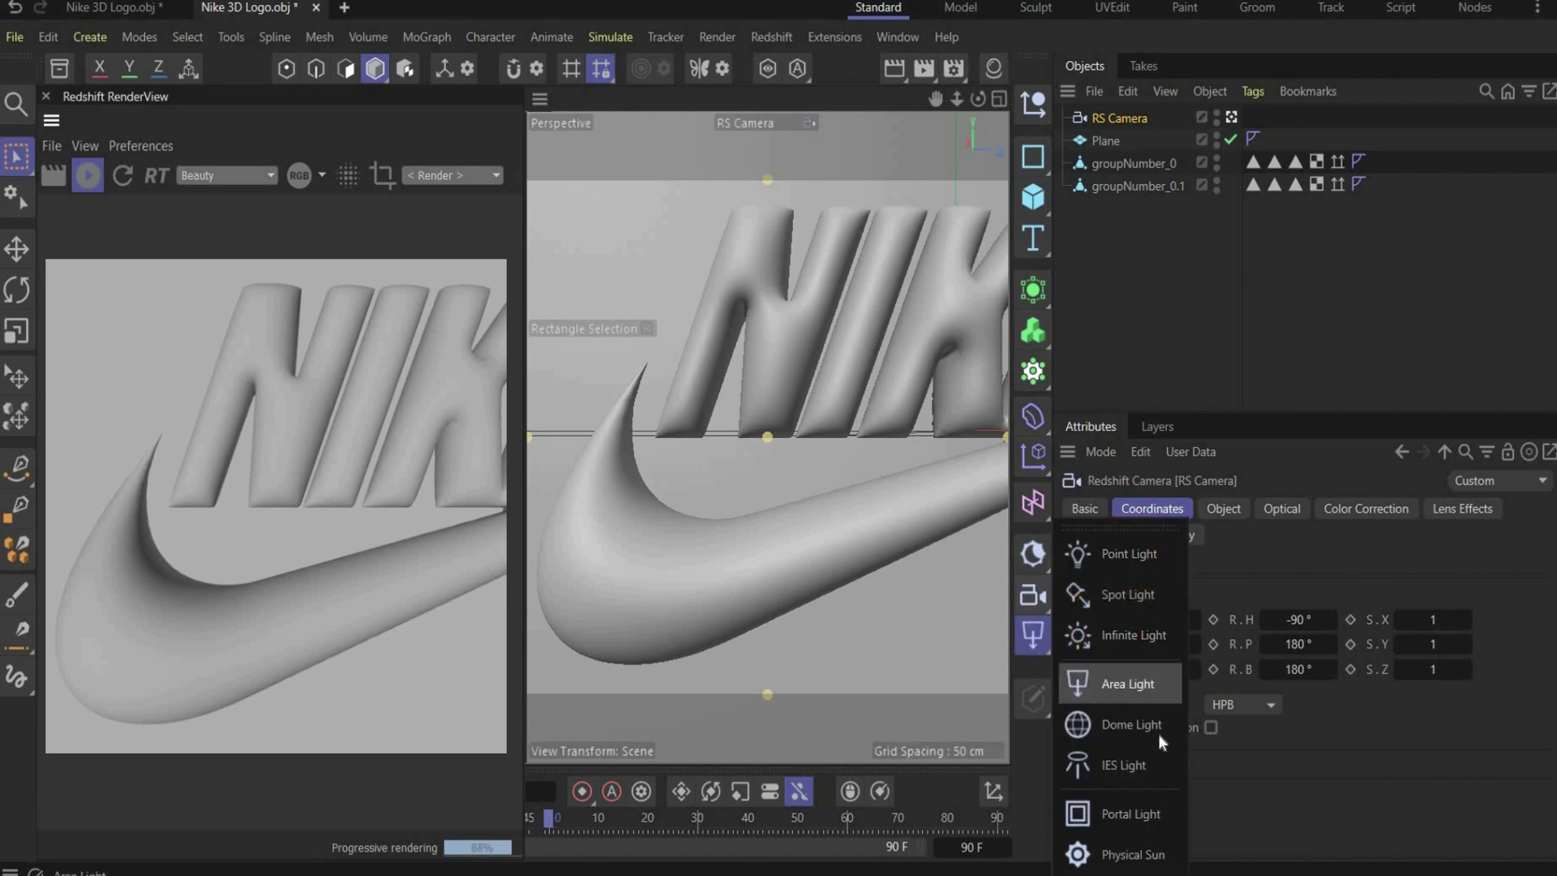
click(1158, 733)
click(1224, 509)
click(1285, 564)
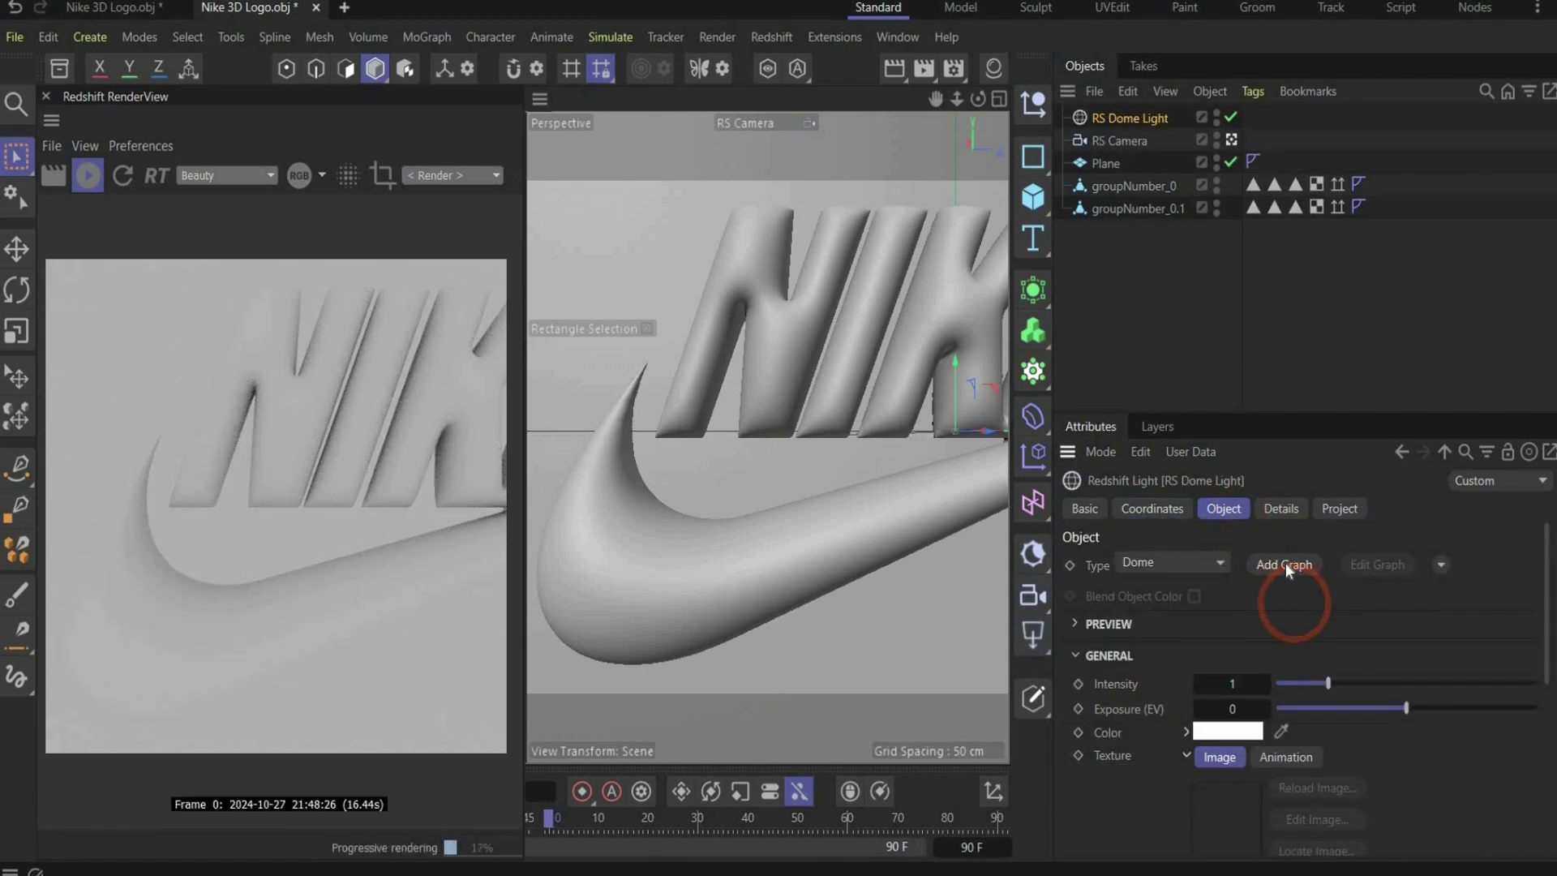
scroll(1444, 714, down, 3)
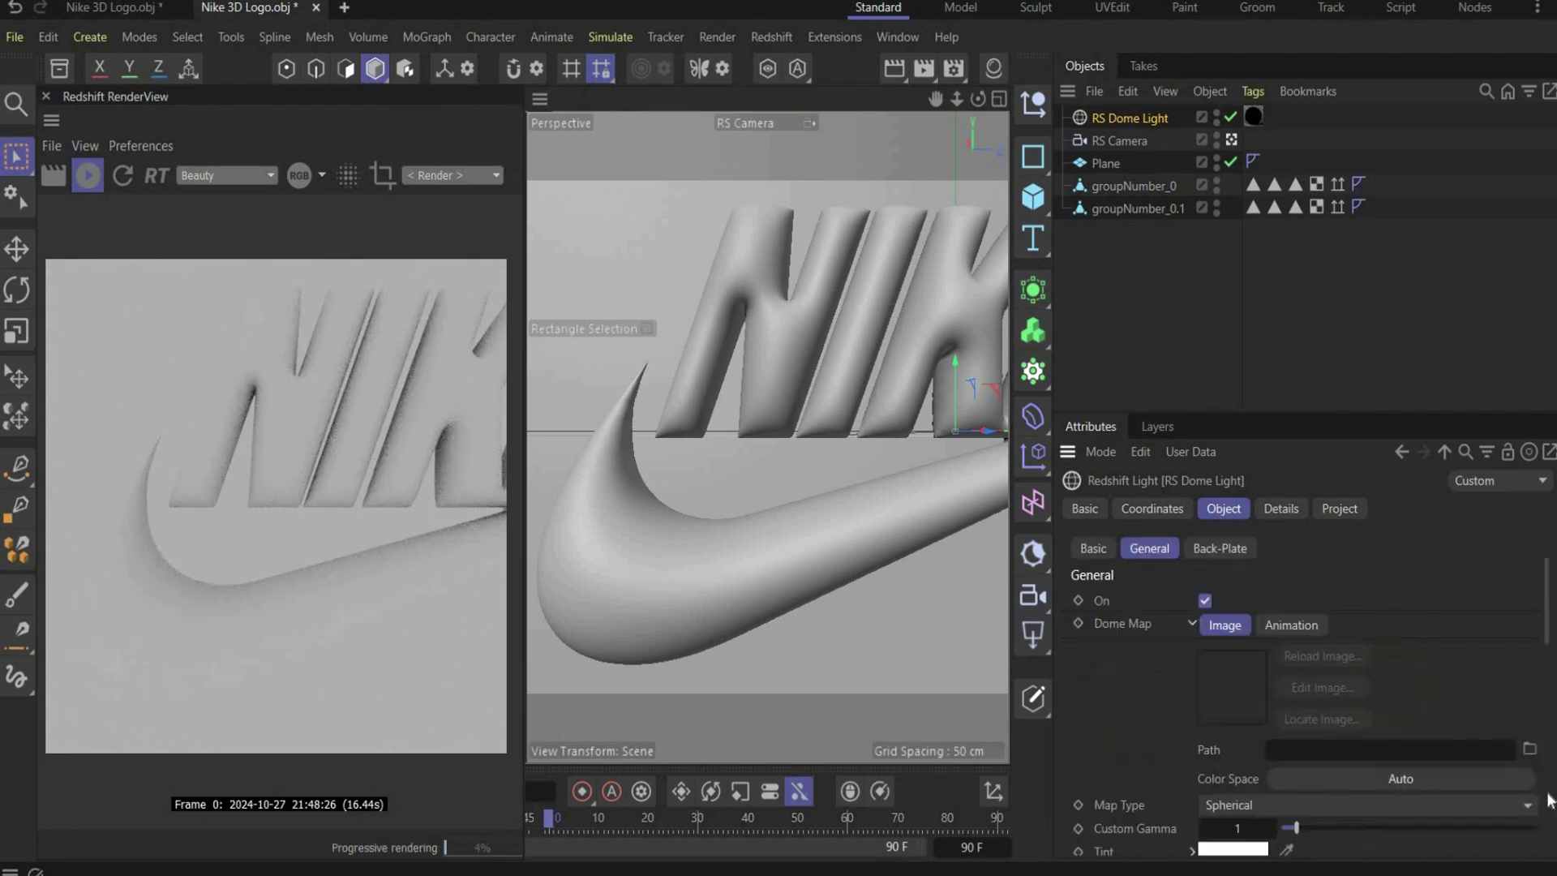
click(1530, 750)
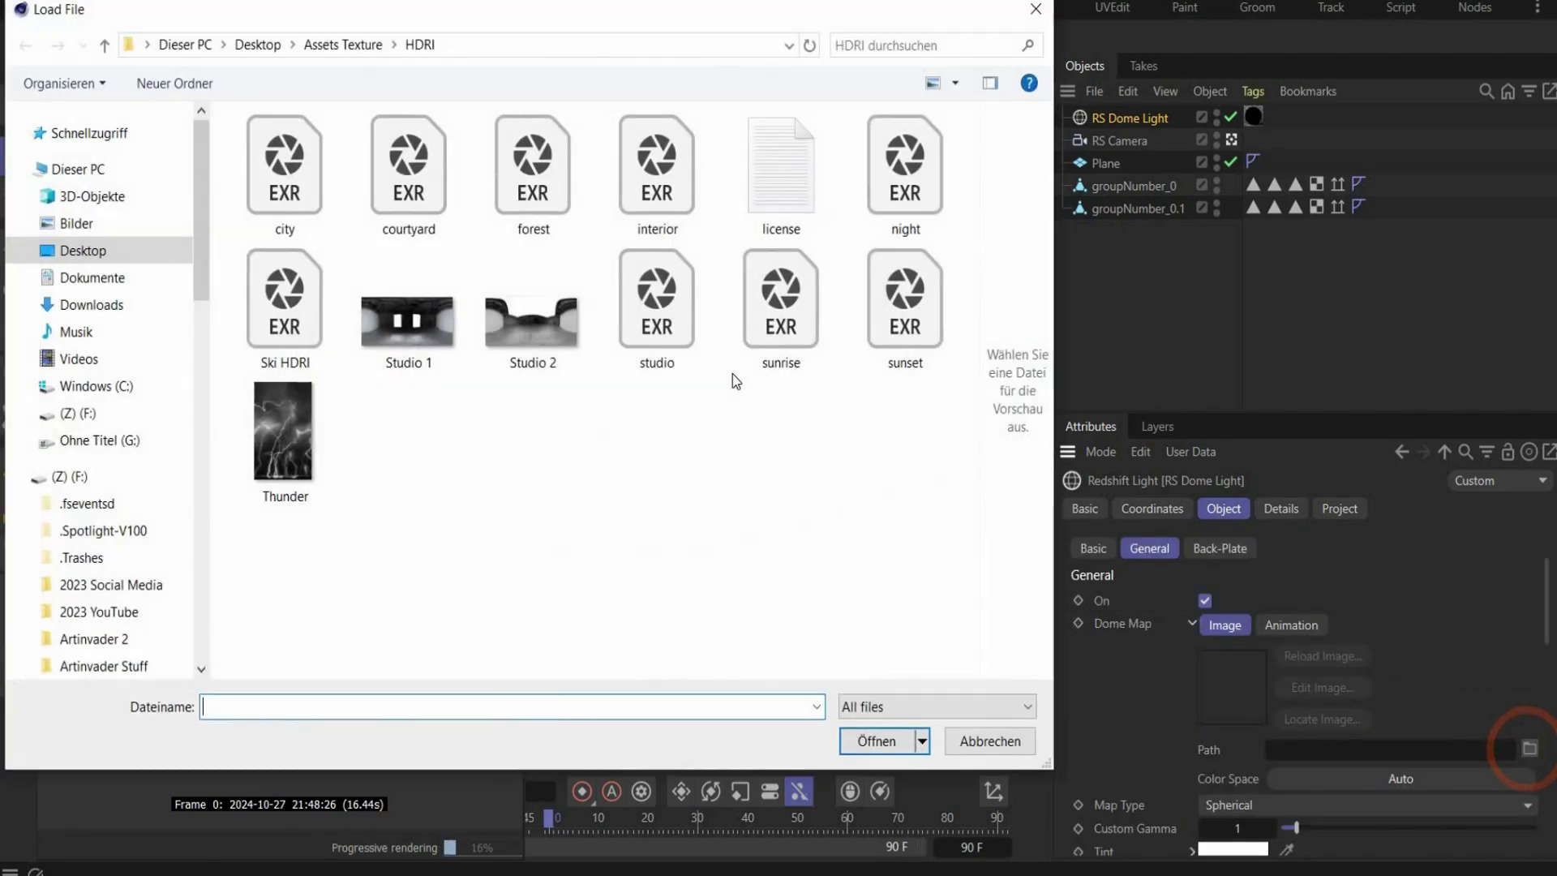
double_click(671, 304)
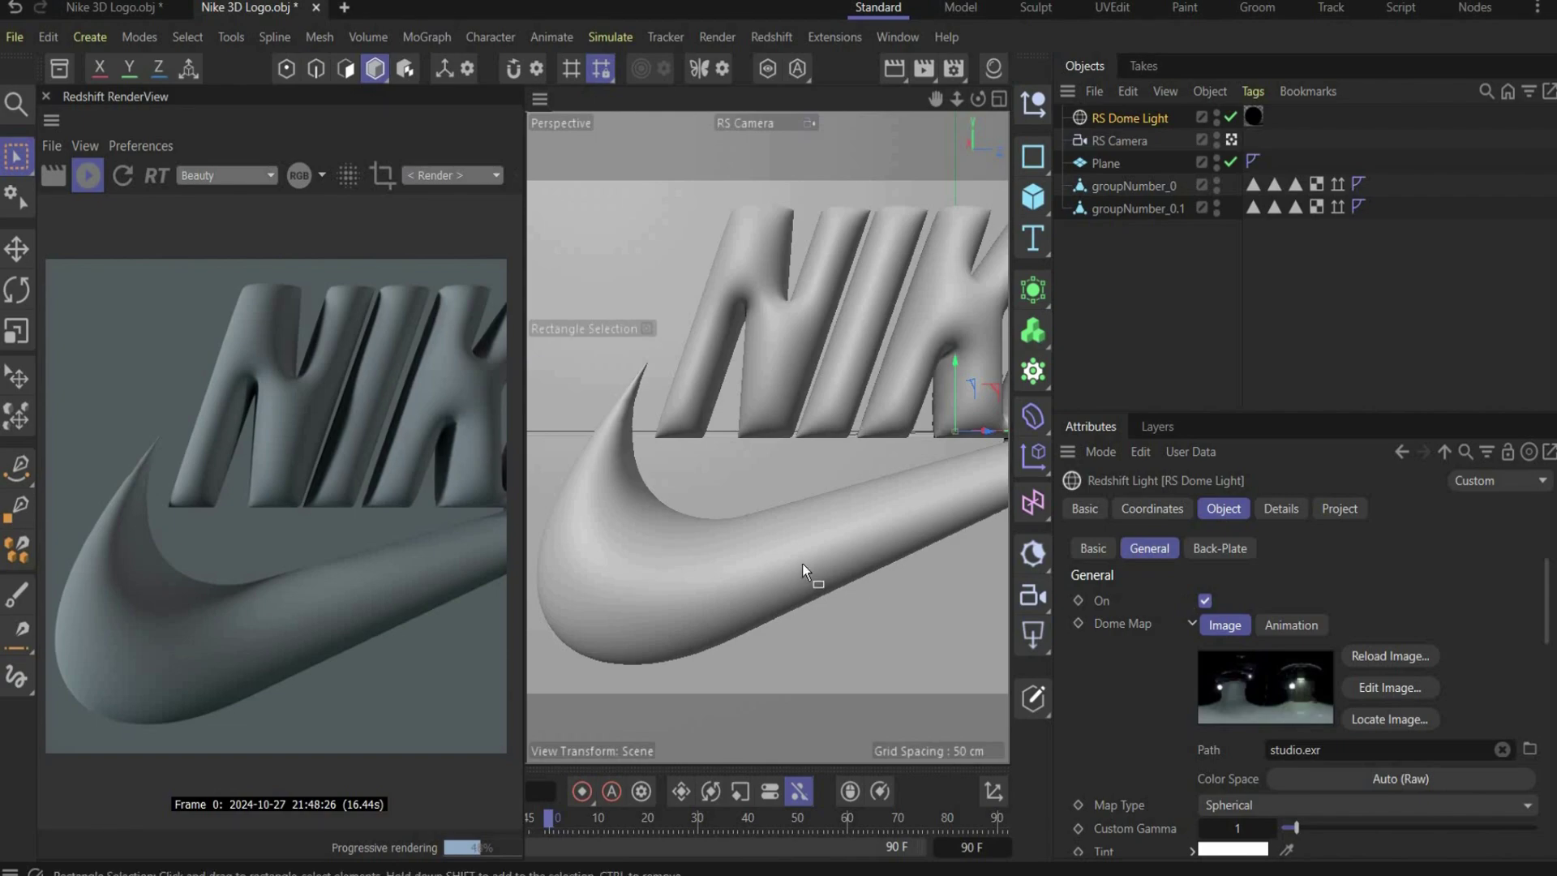
Set the dome light's Intensity Multiplier to 2
scroll(1140, 814, down, 3)
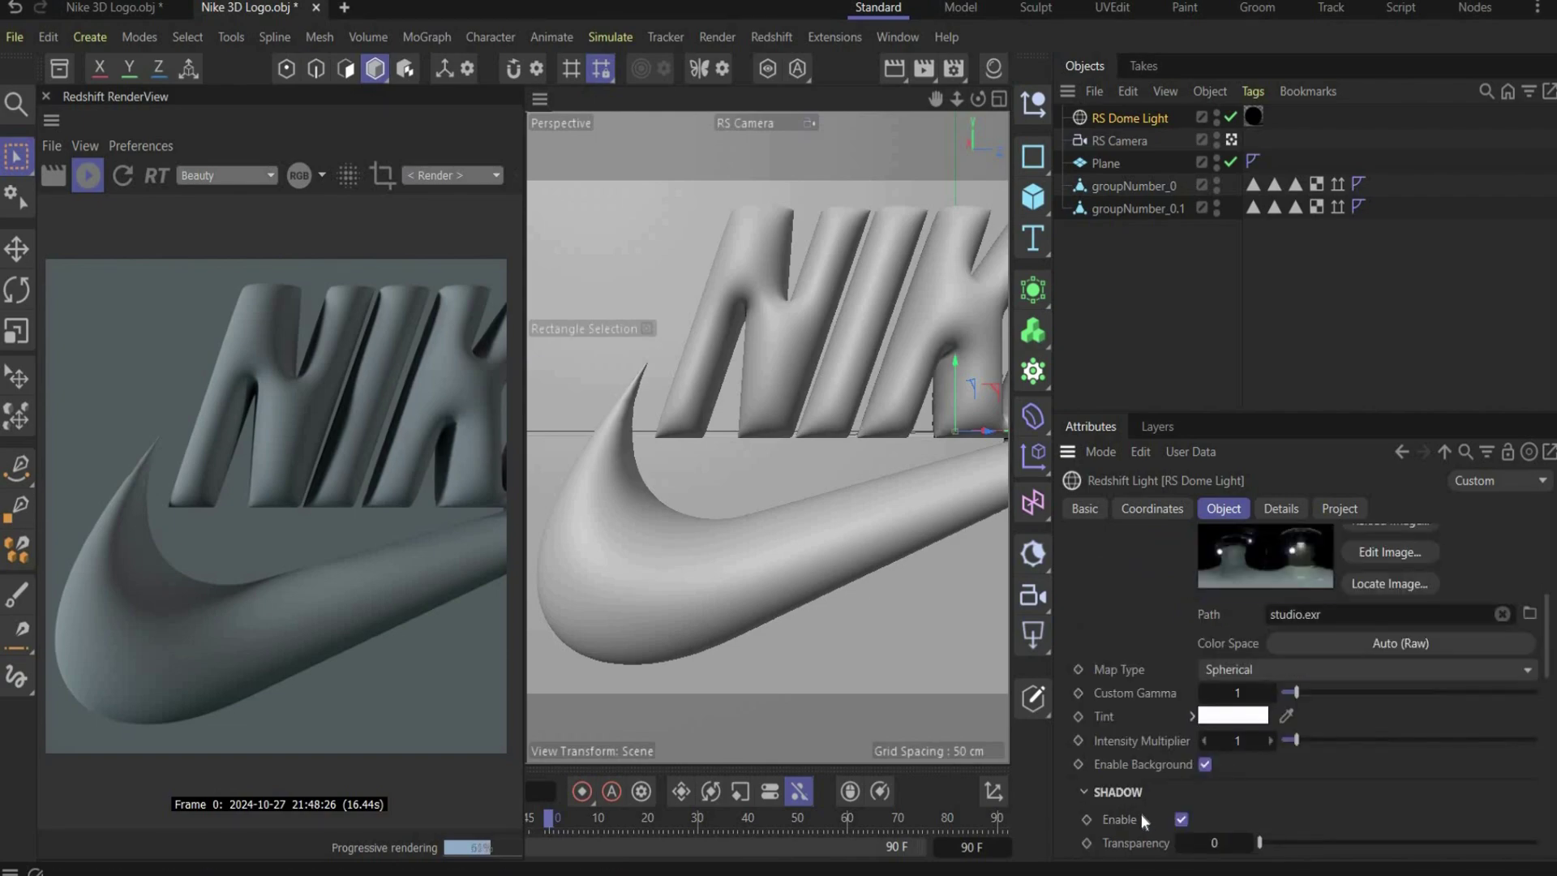
double_click(1238, 740)
text(2)
key(Return)
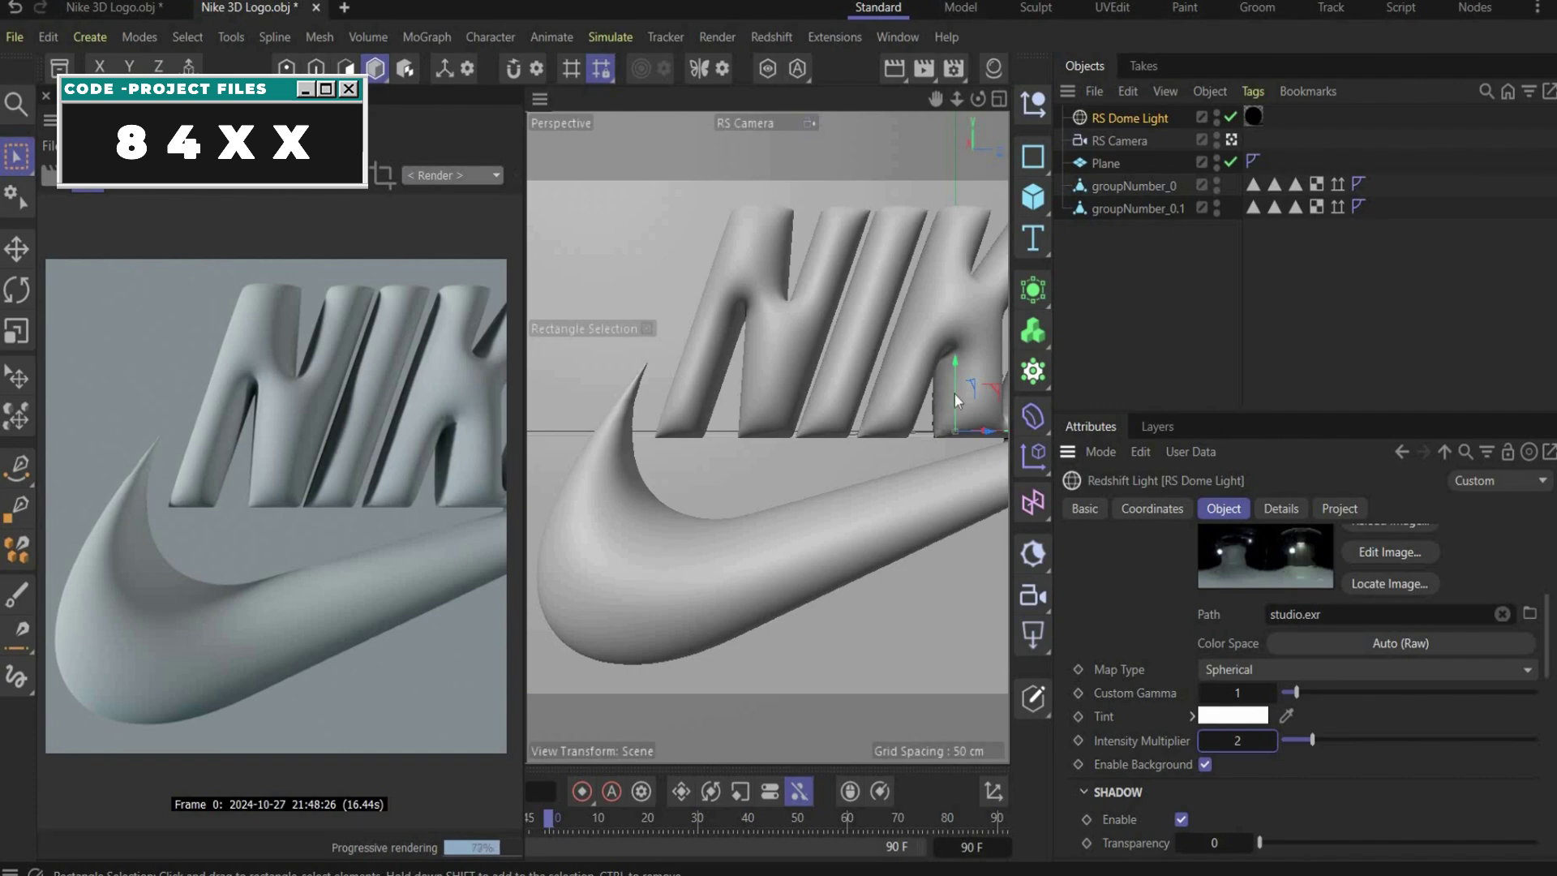
Create a new Redshift material named Mat and open its node graph
click(994, 69)
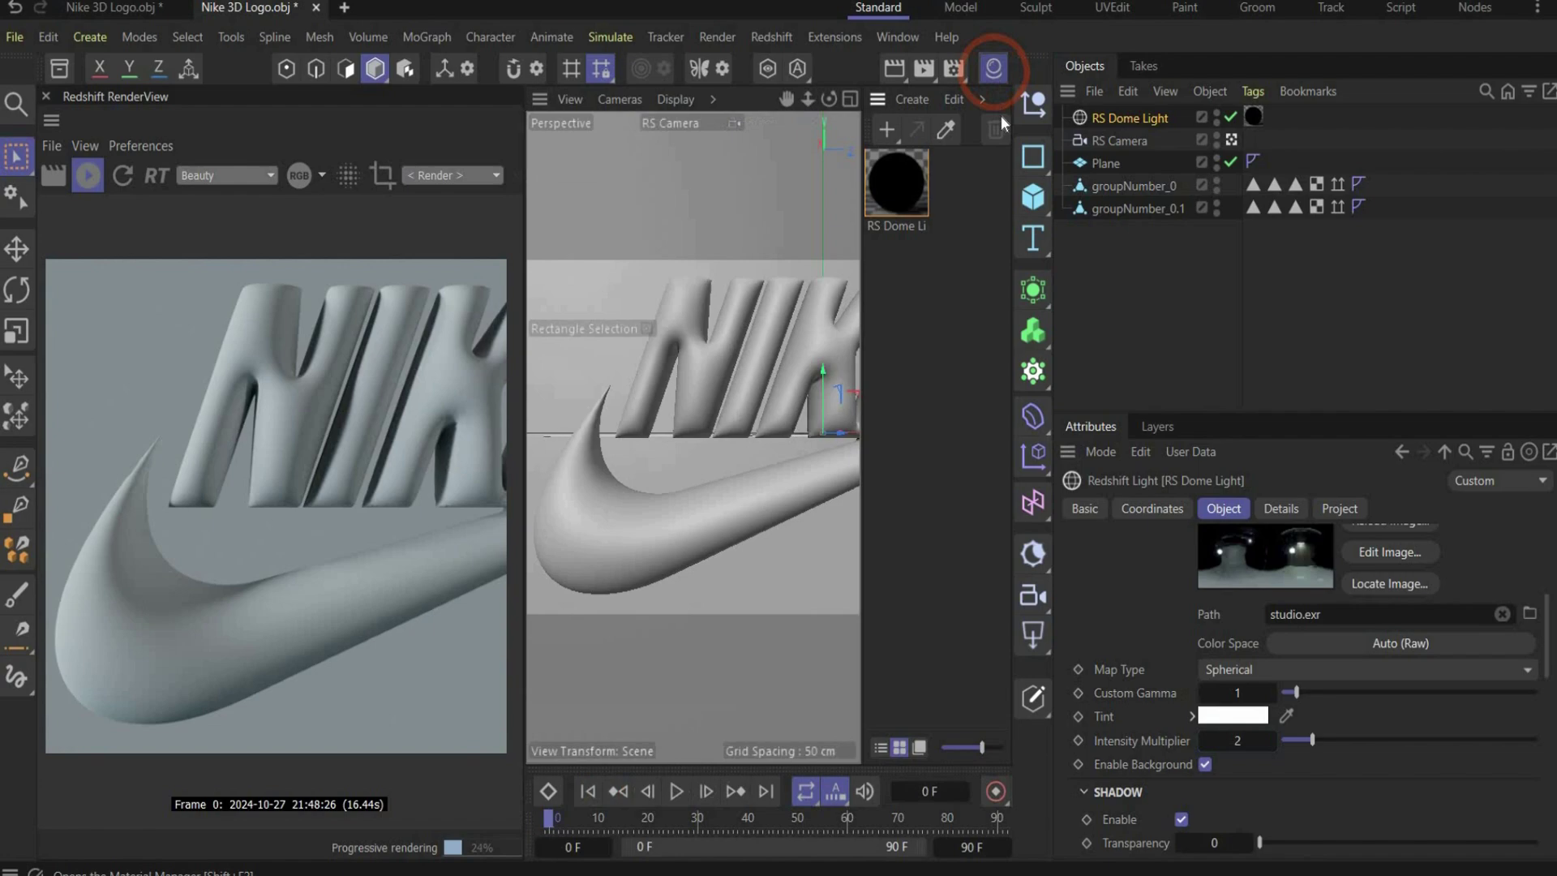
double_click(931, 246)
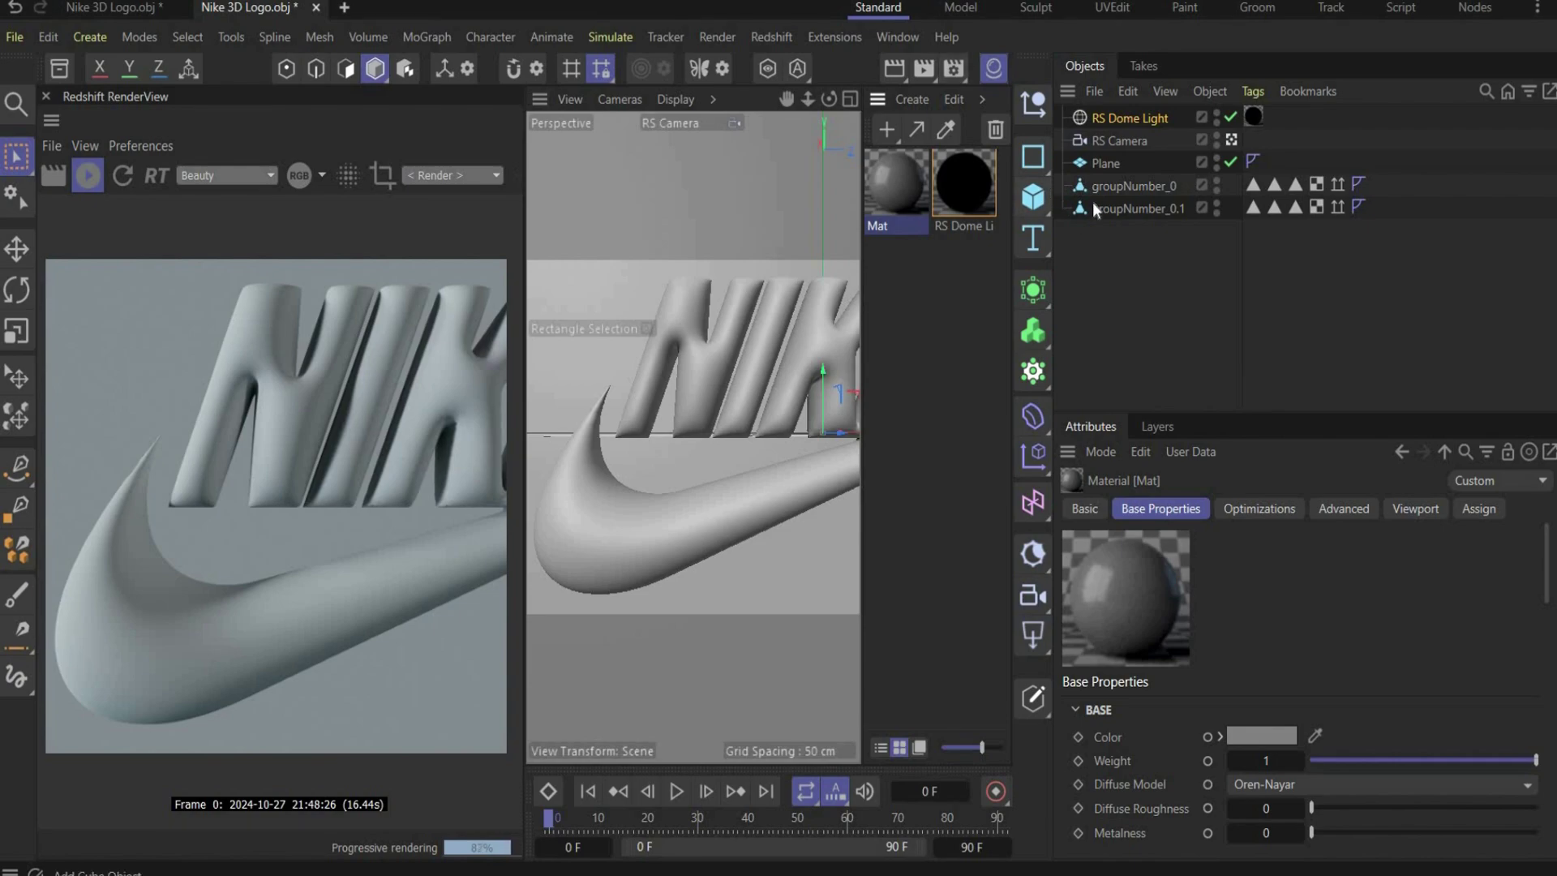
drag(910, 213, 1134, 166)
double_click(892, 186)
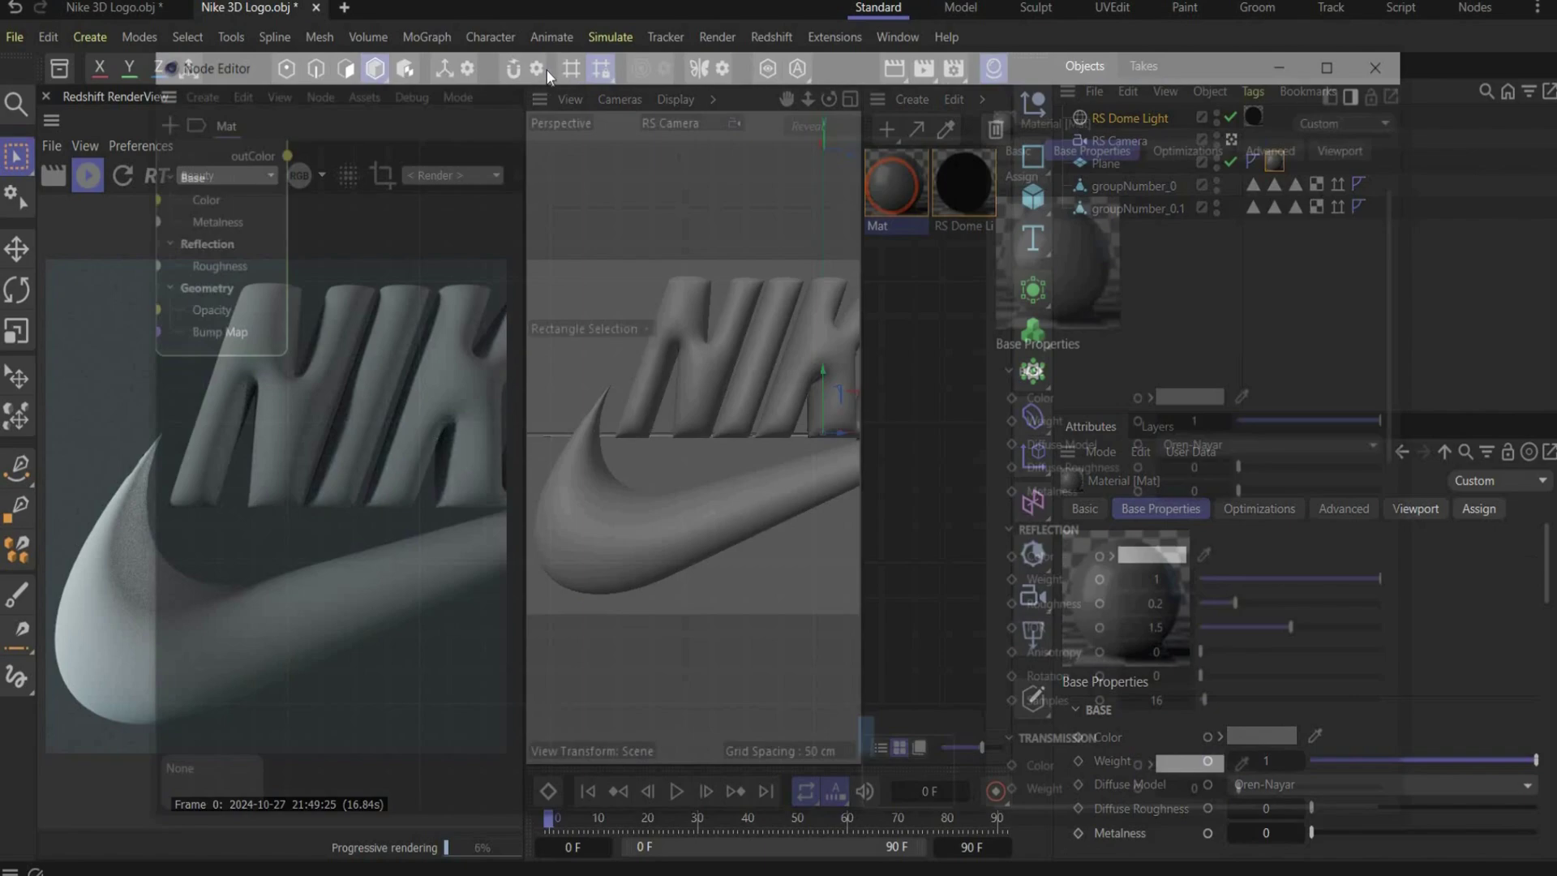
drag(546, 76, 917, 50)
Set the Mat material's Metalness to 0.5 and Reflection Roughness to 0.5
click(1369, 474)
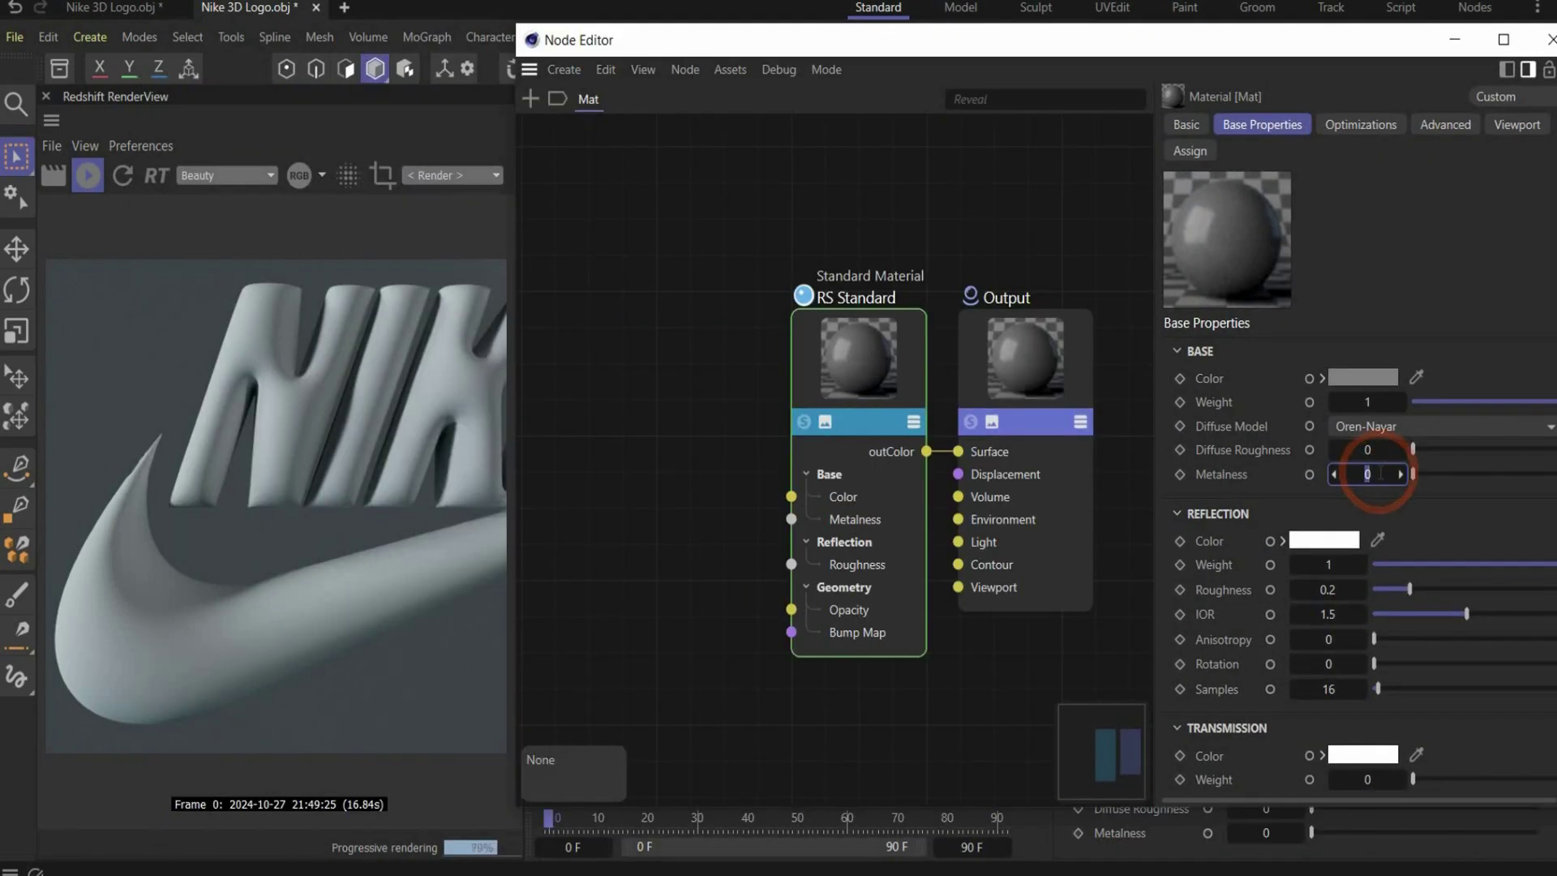
text(0.5)
key(Return)
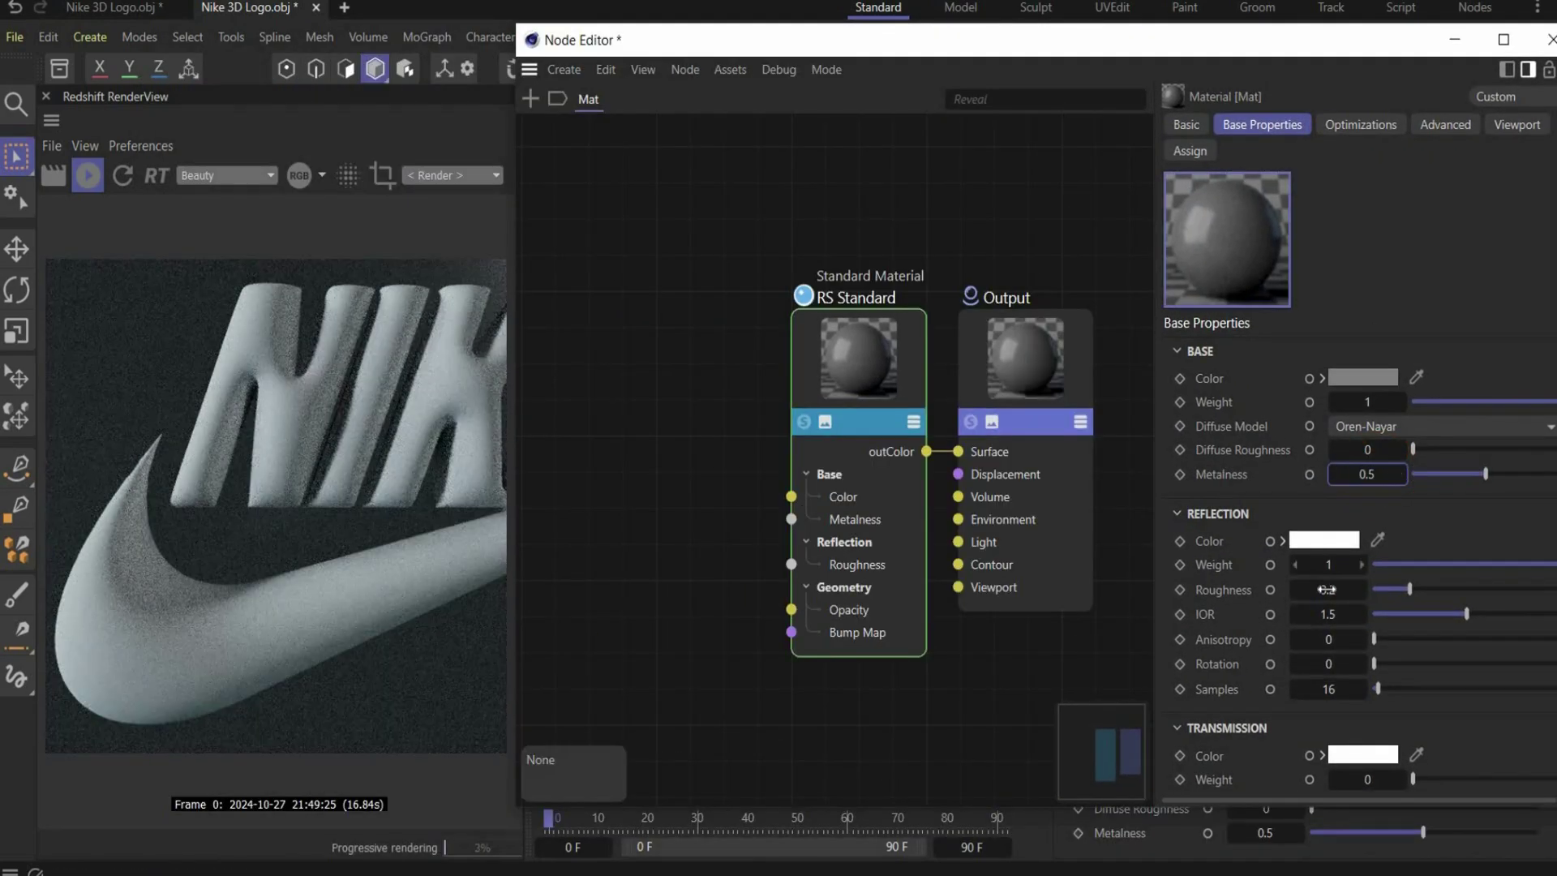
click(1327, 590)
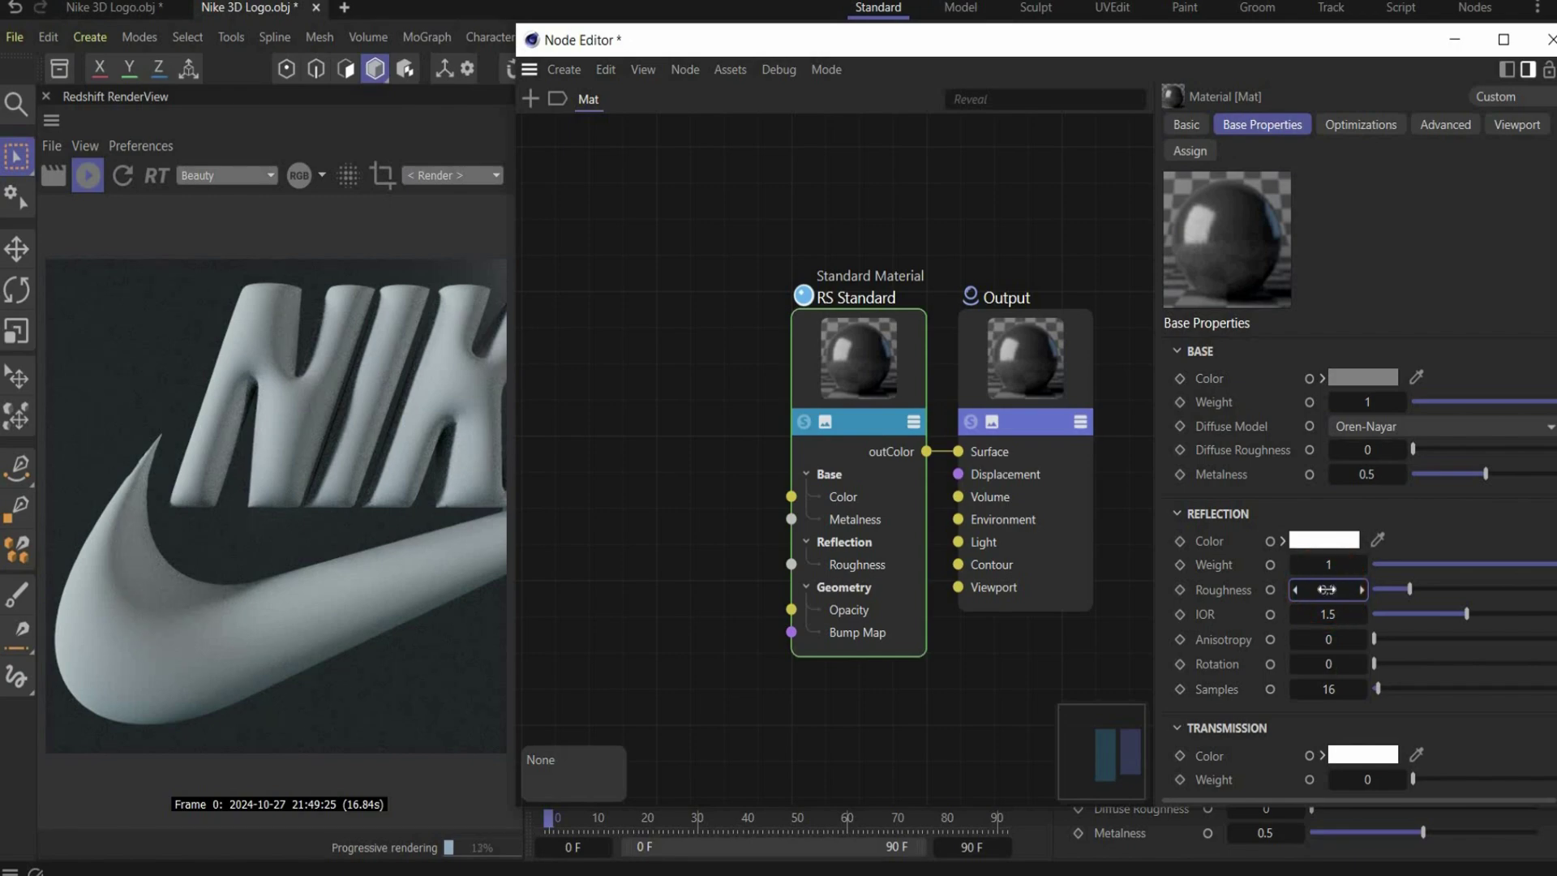
text(0.5)
key(Return)
click(407, 498)
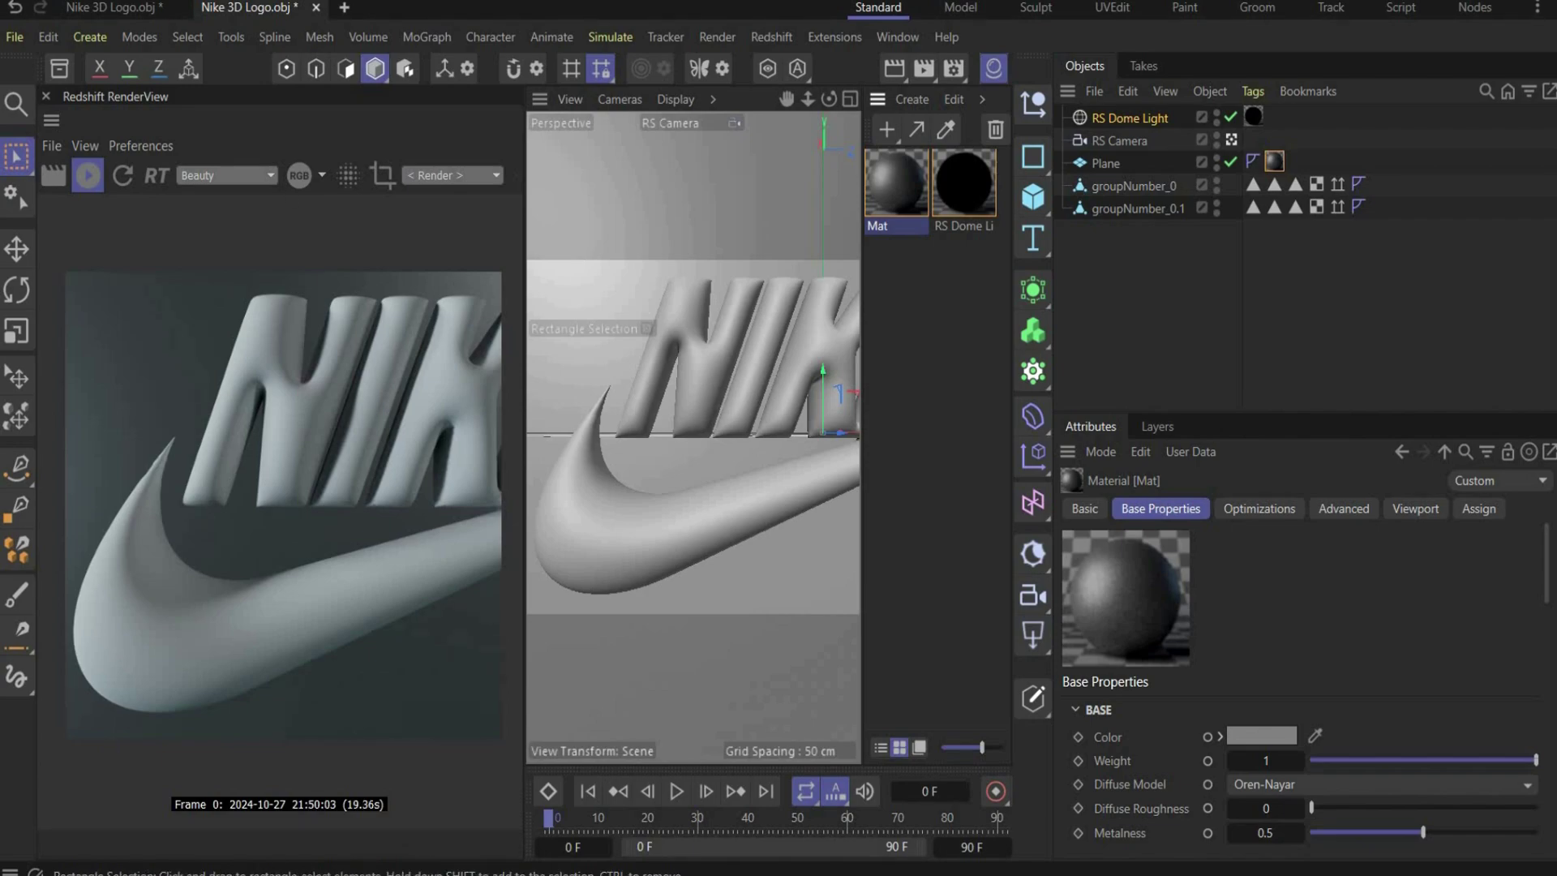
Create a second Redshift material with the chrome preset and apply it to the NIKE letters
click(769, 37)
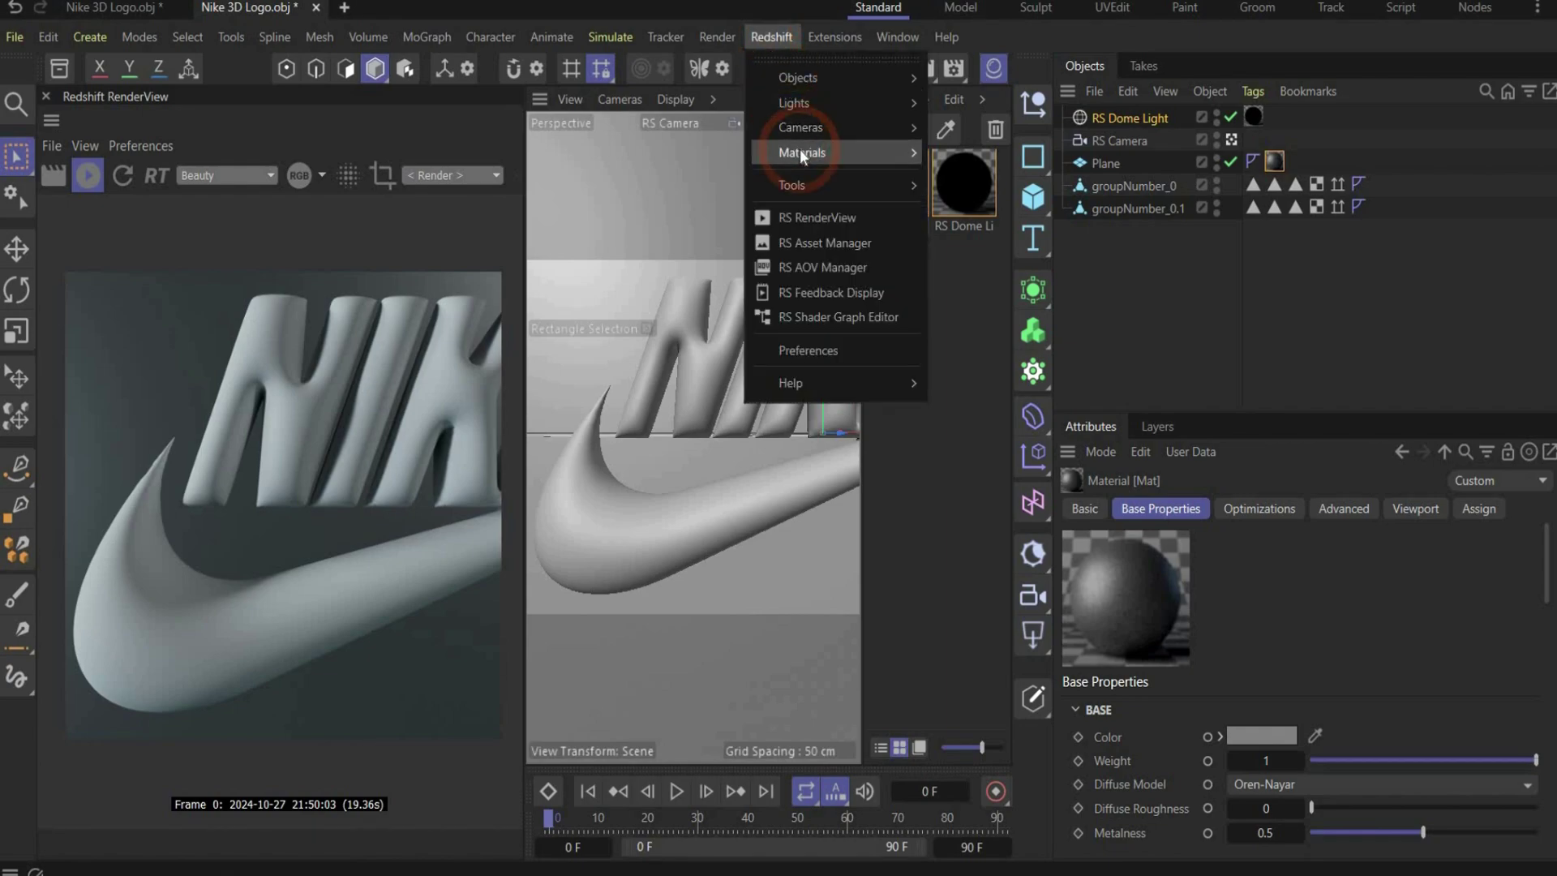
mouse_move(800, 151)
mouse_move(948, 157)
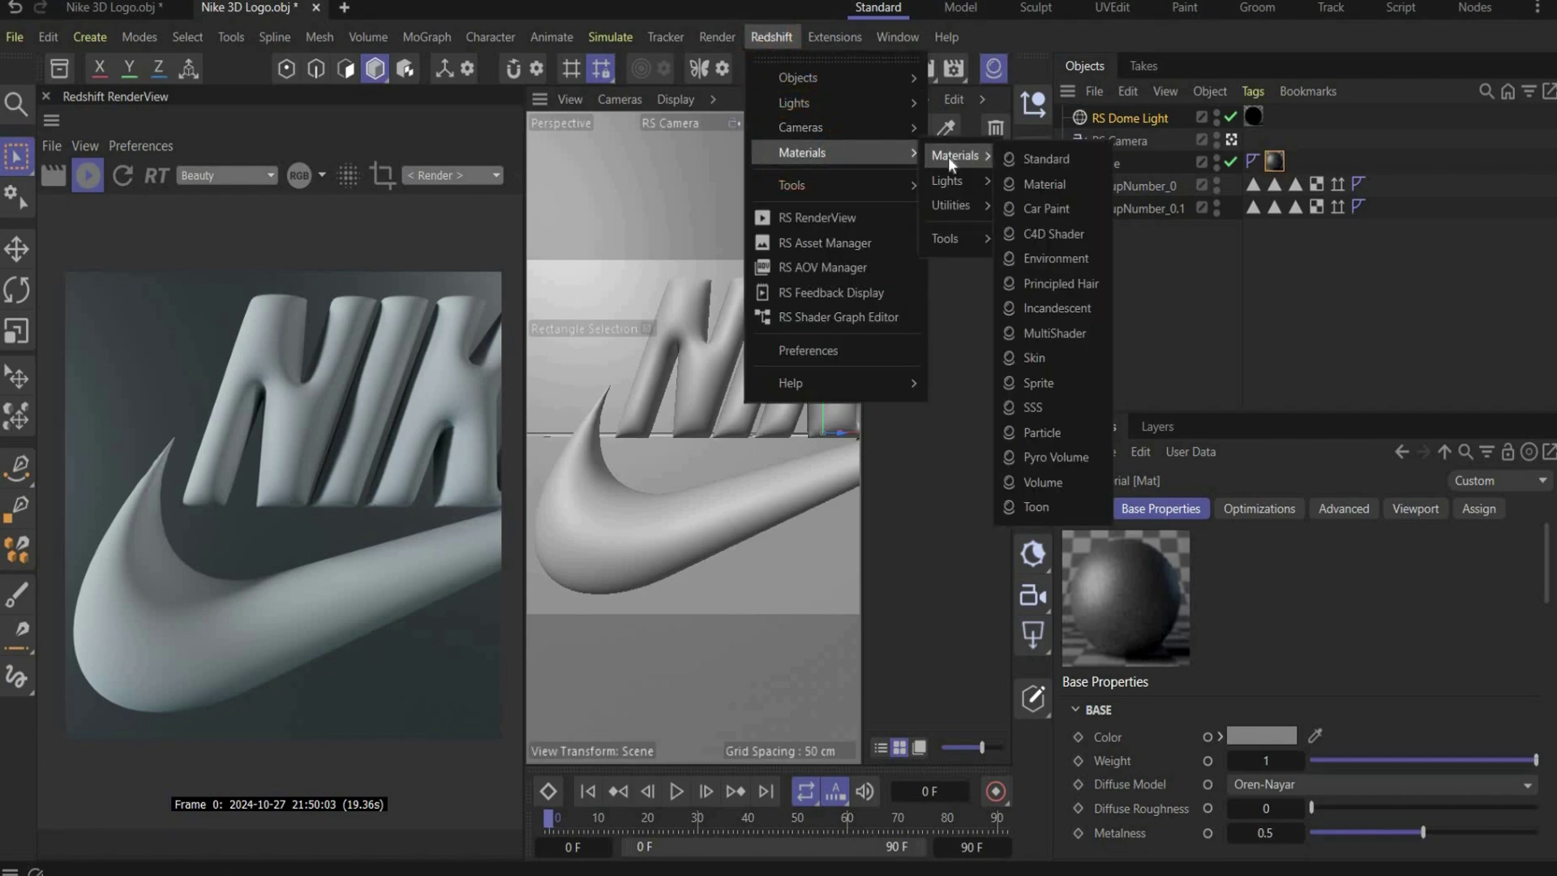
click(1038, 185)
double_click(891, 192)
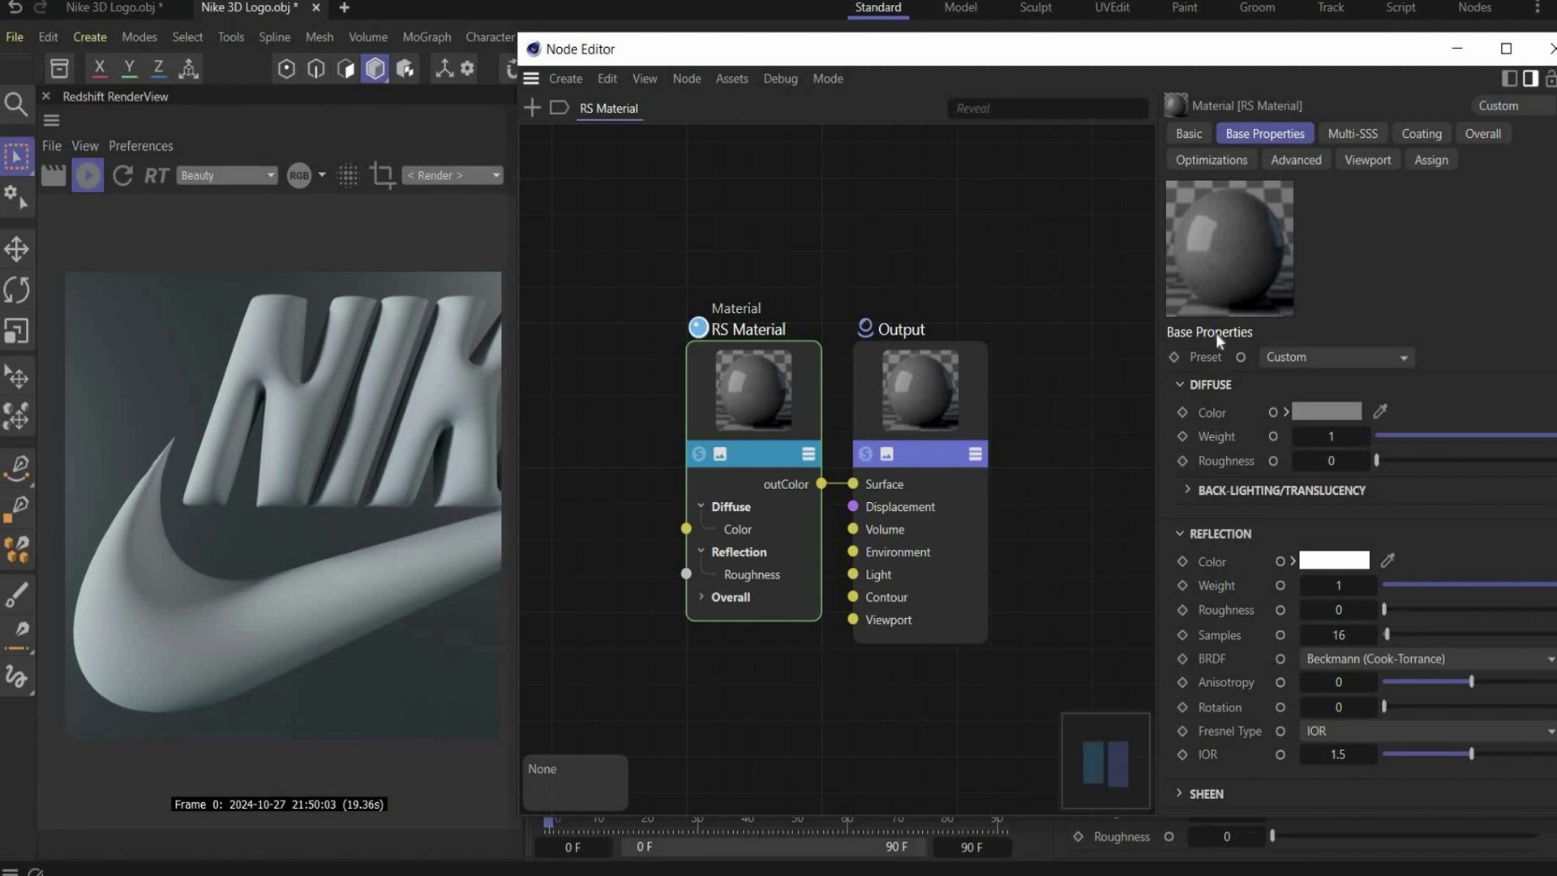
click(1300, 357)
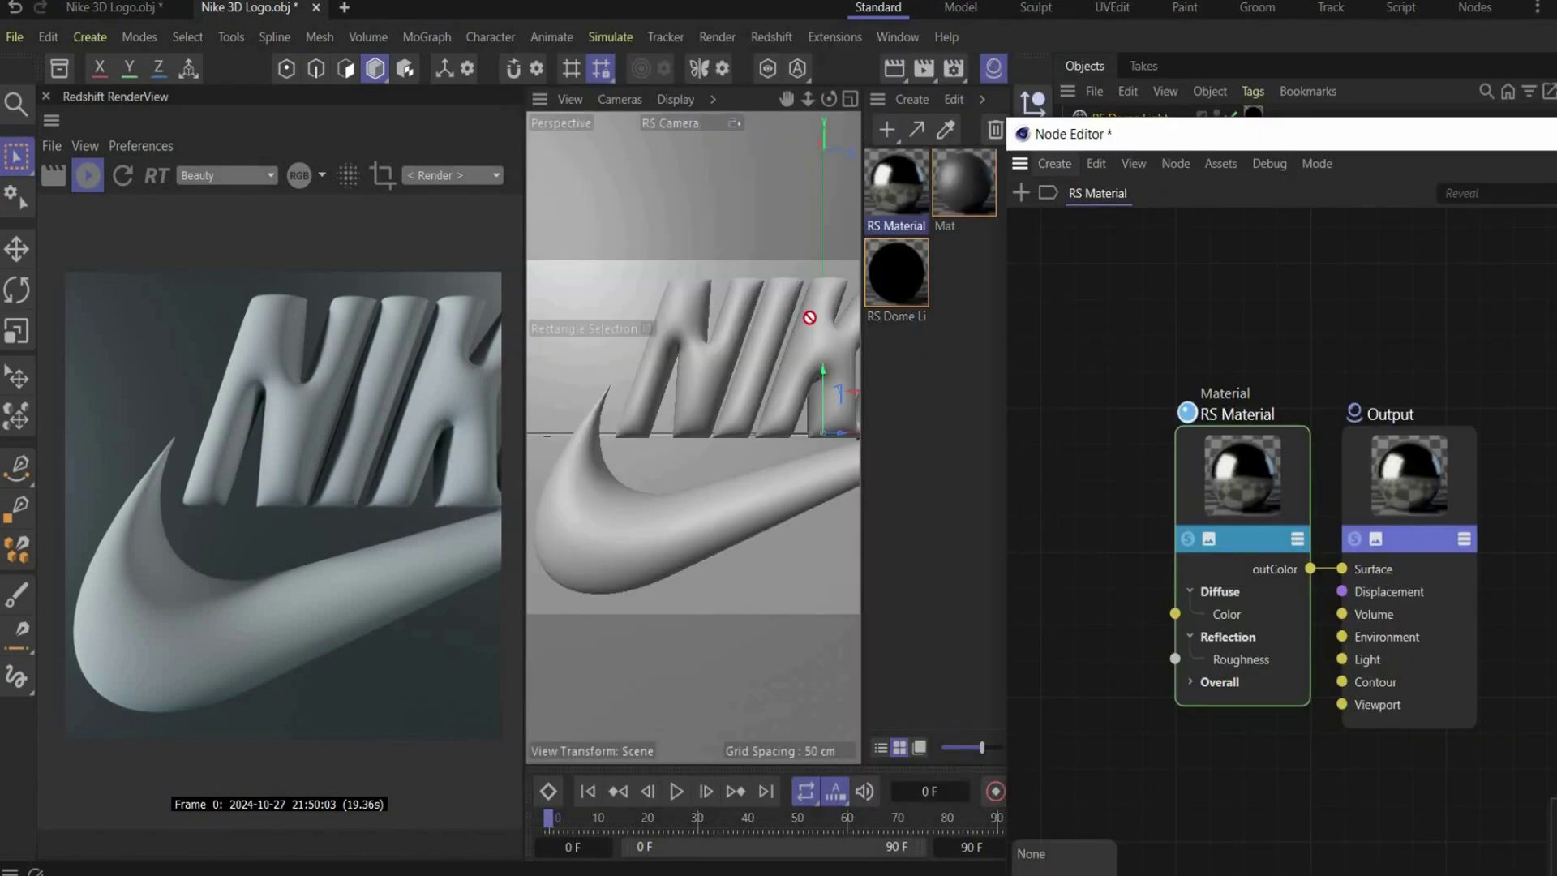
click(733, 411)
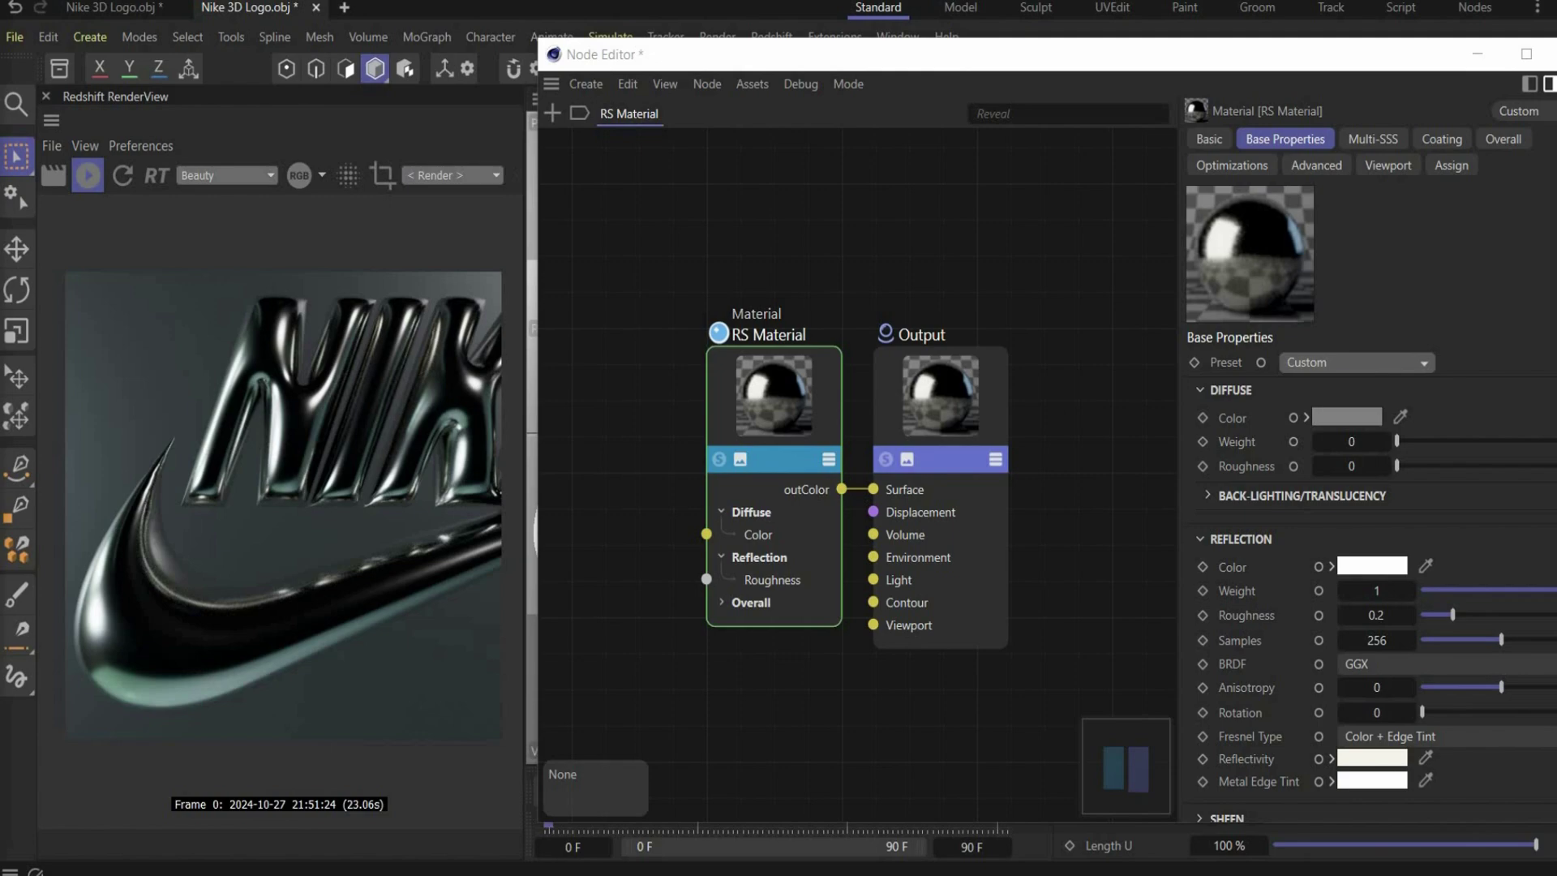
Set the reflection Fresnel type to IOR with IOR 4 and roughness 0
click(1354, 736)
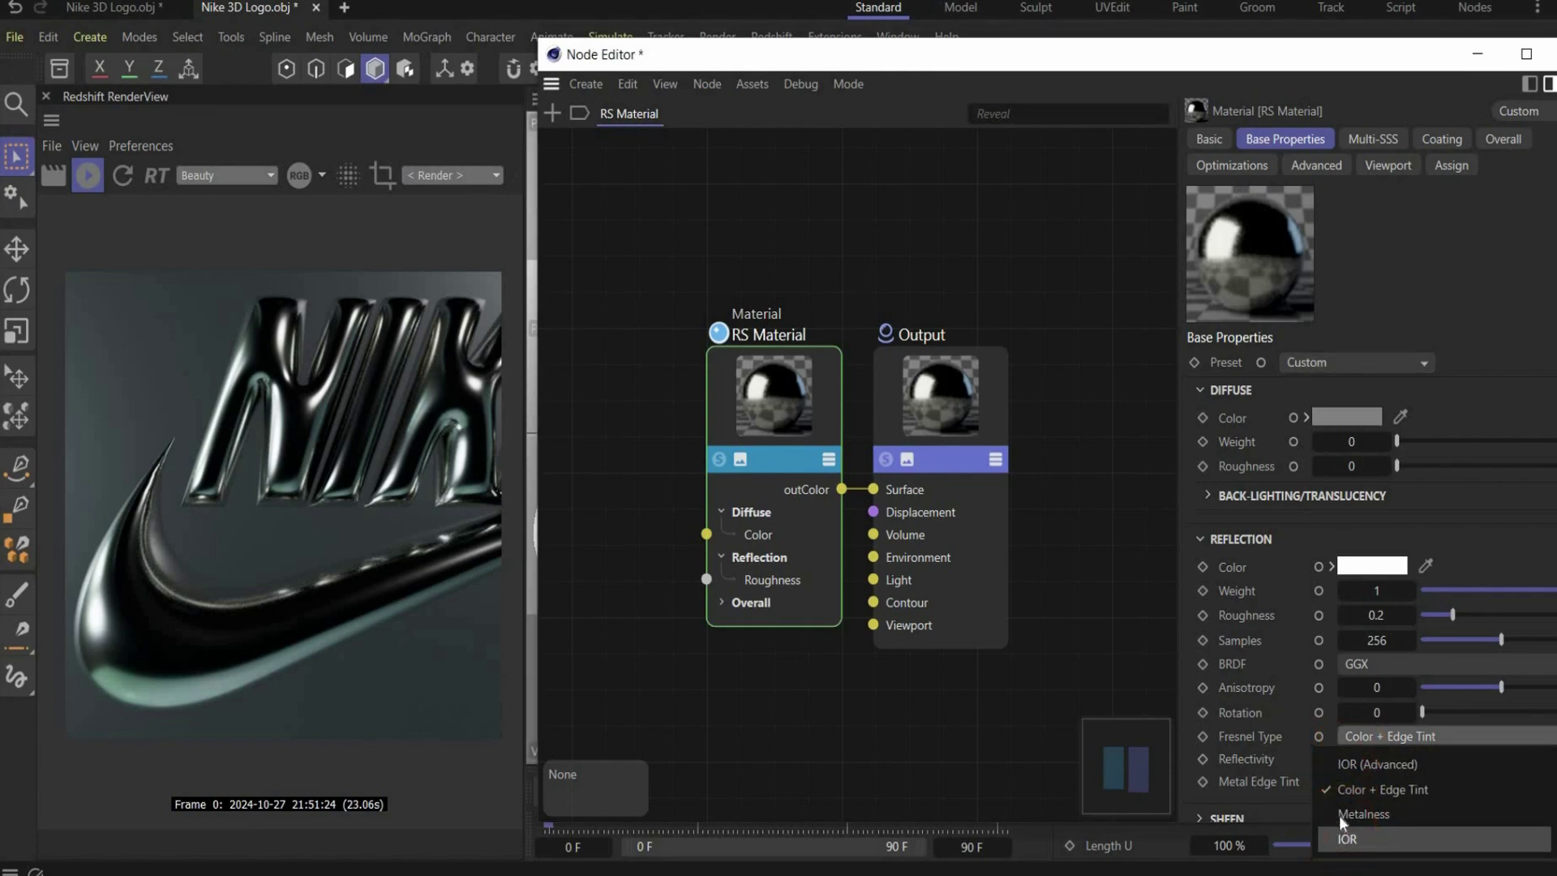
click(1342, 837)
double_click(1353, 760)
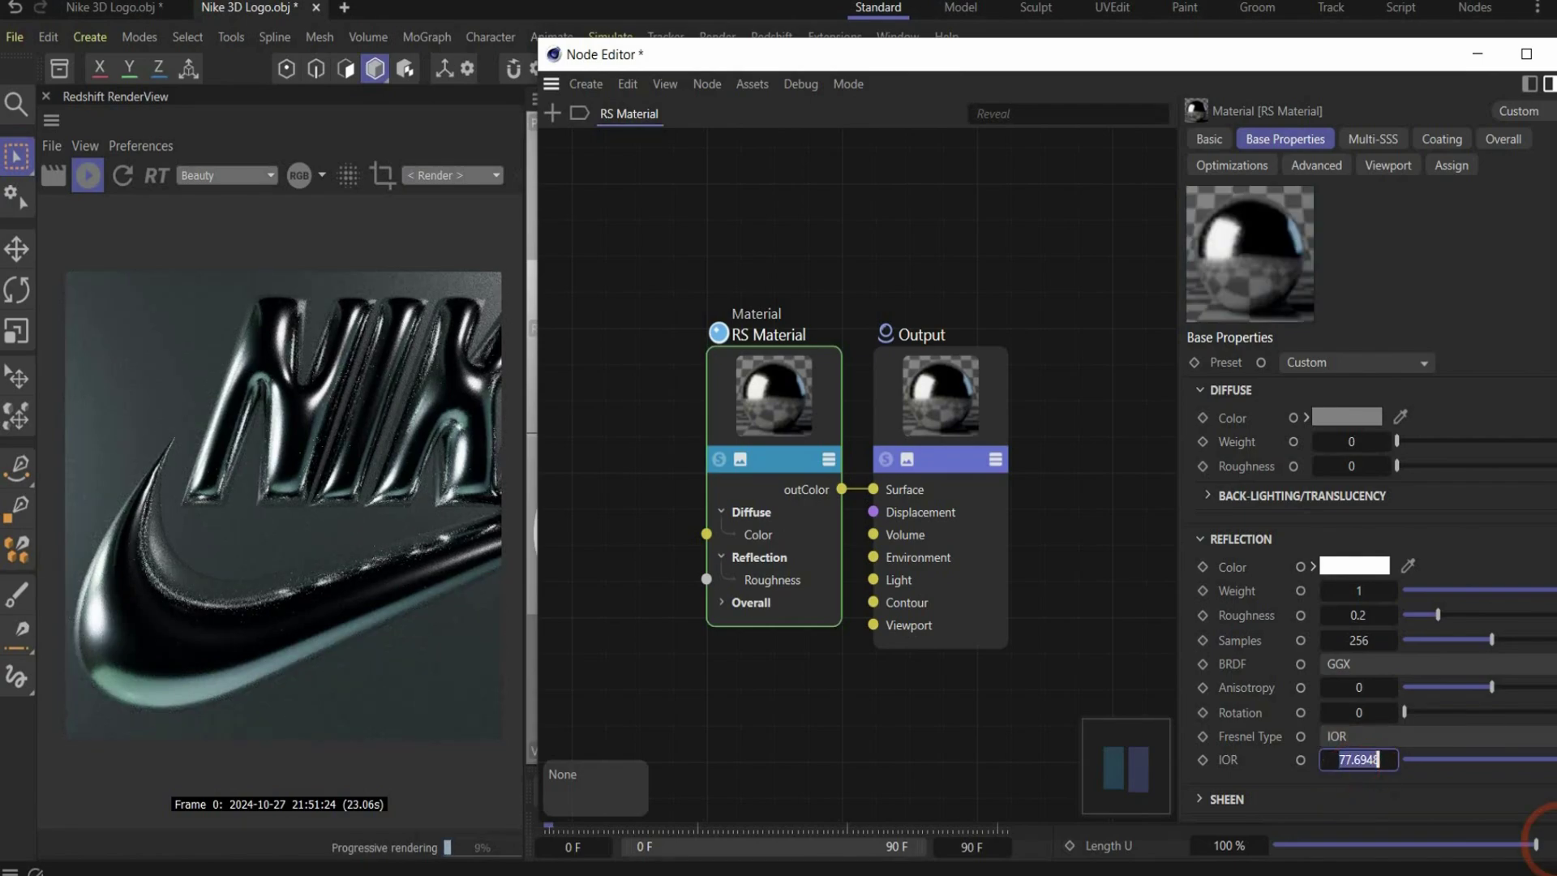
text(4)
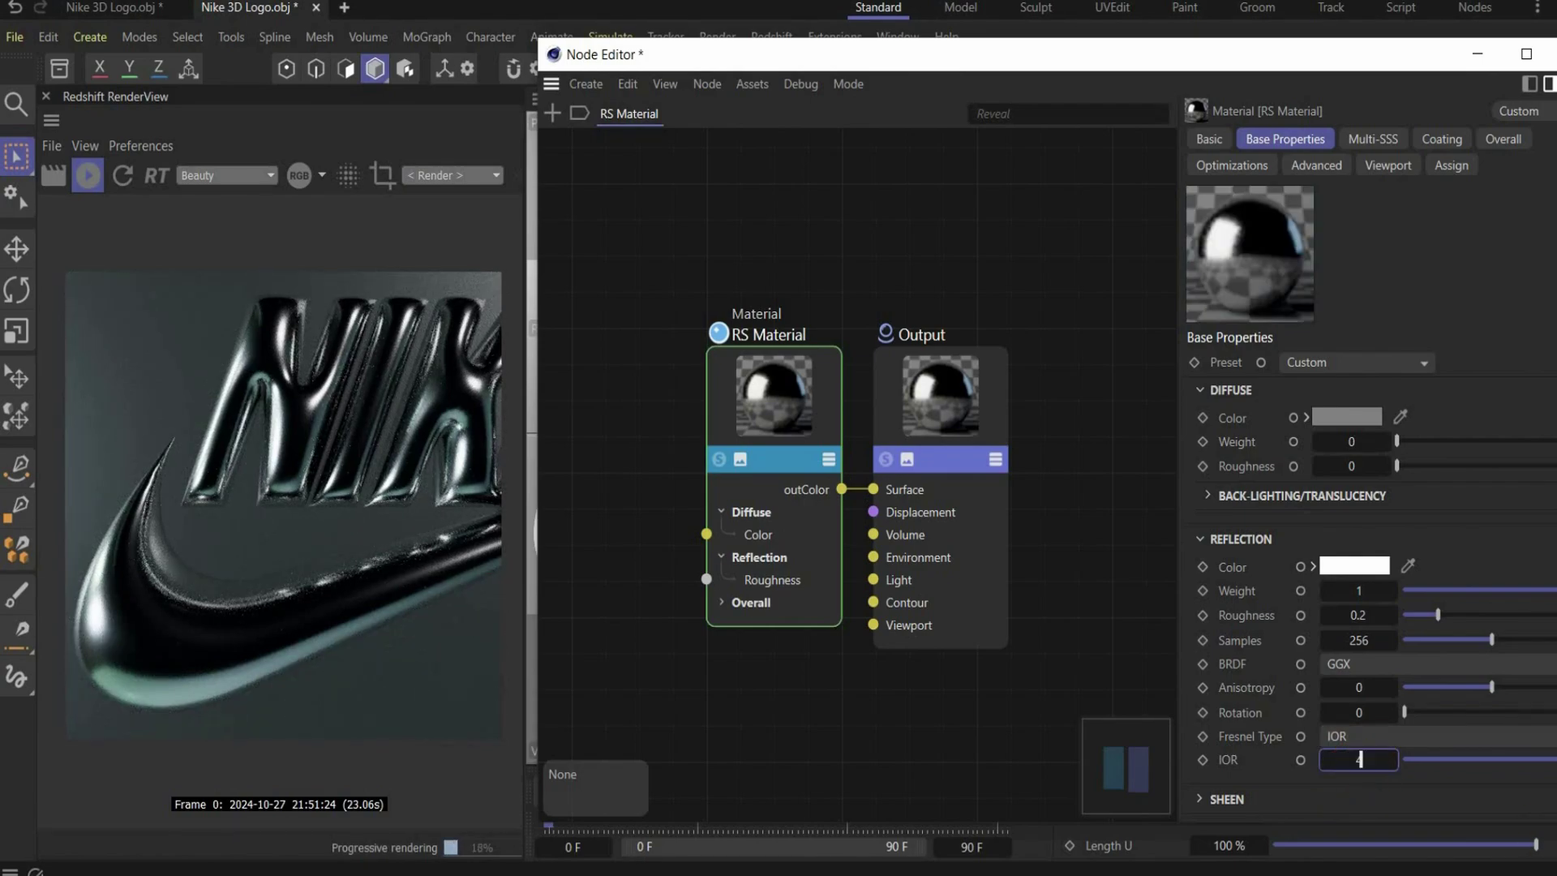
double_click(1359, 615)
text(0)
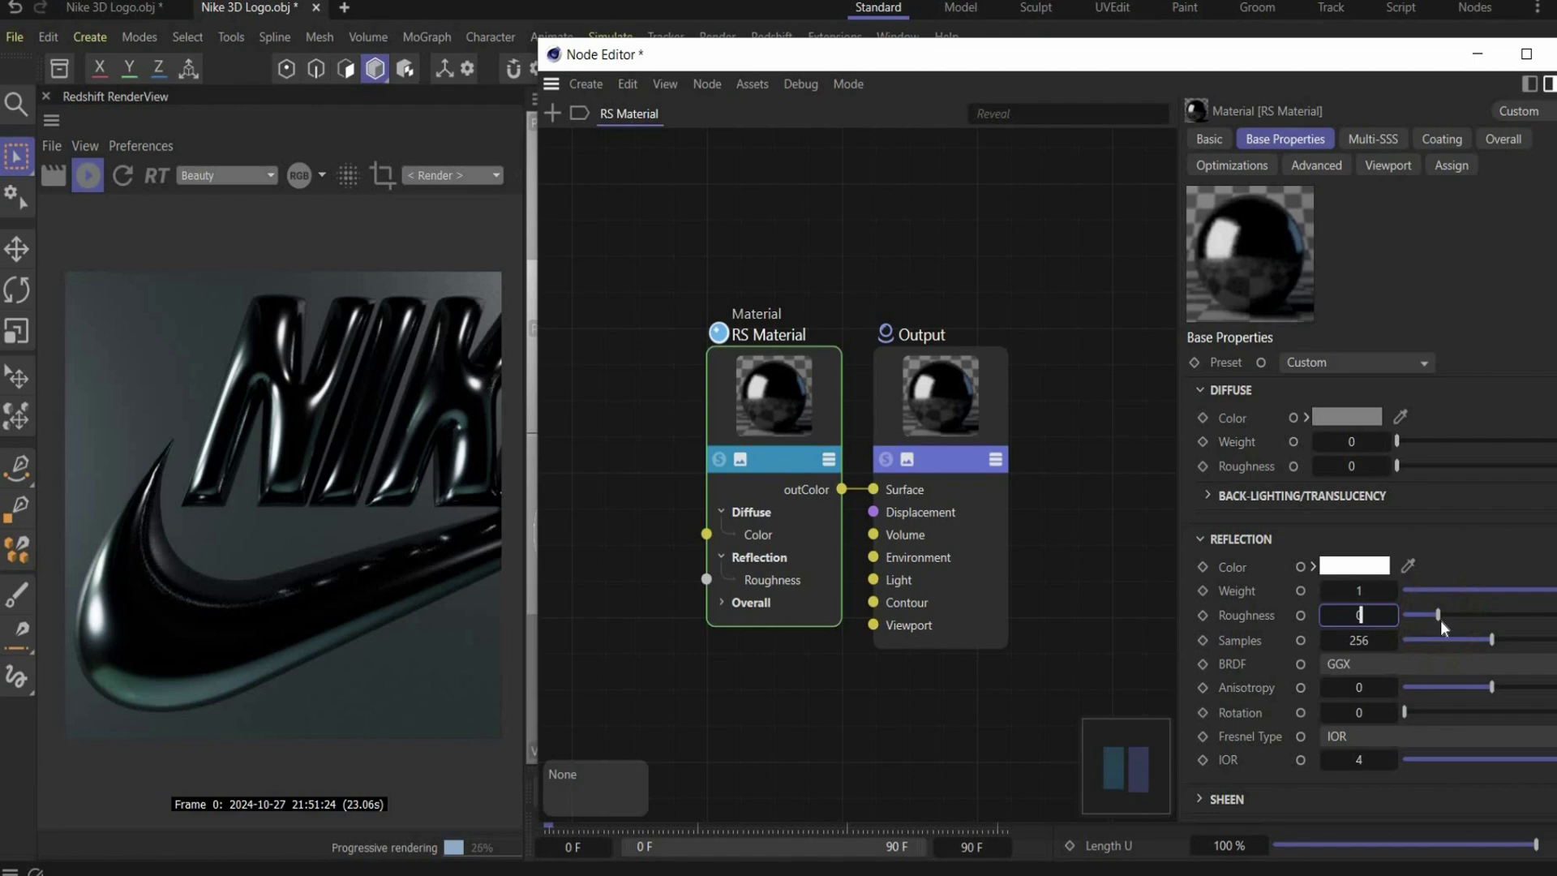
key(Return)
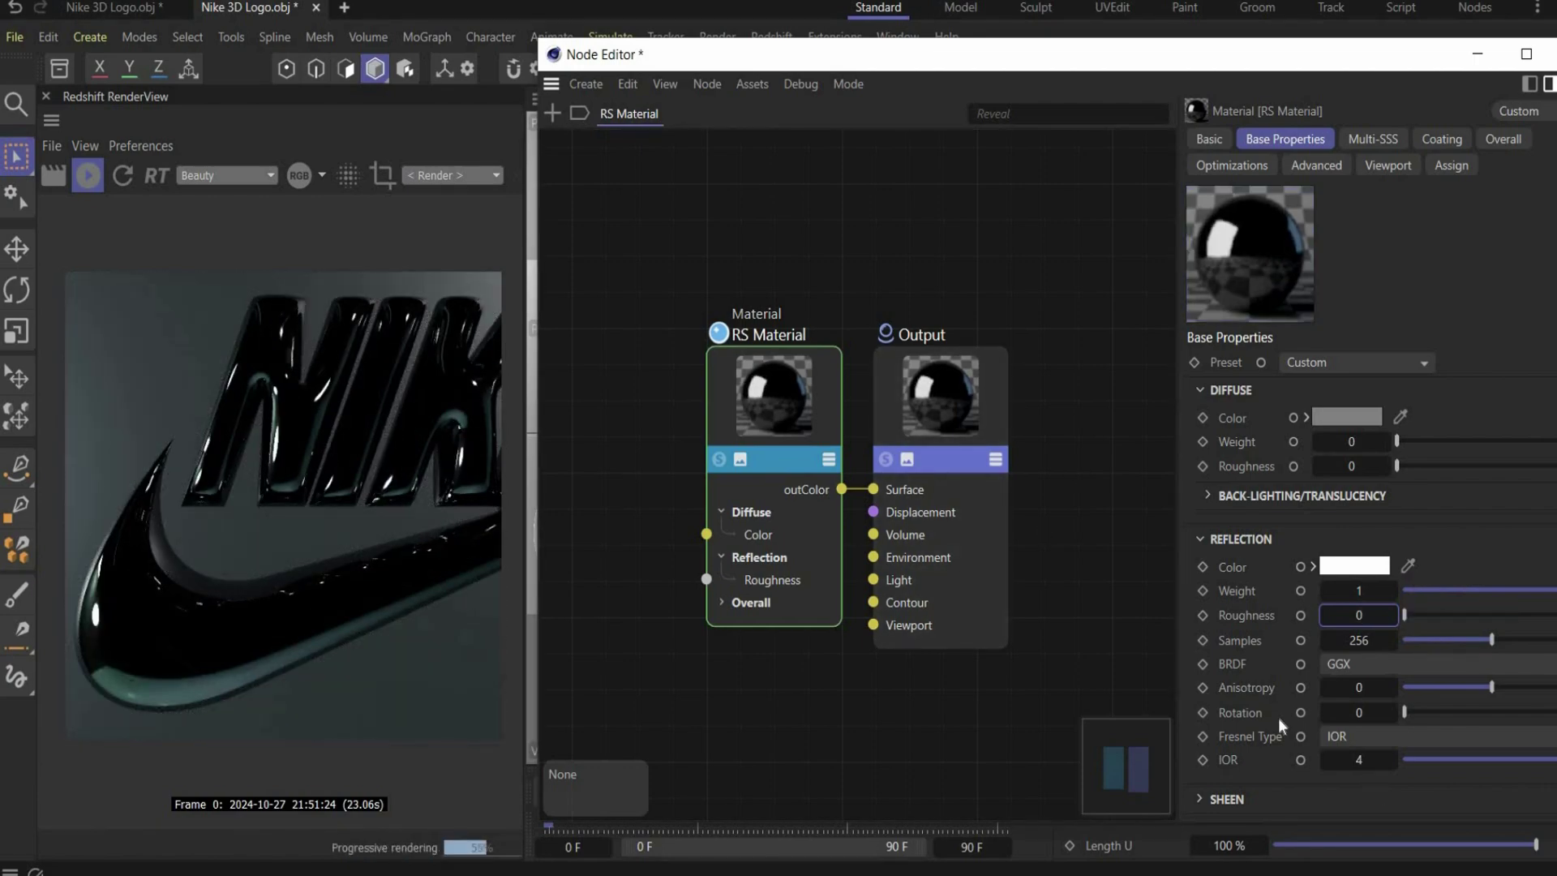
Raise the material's refraction weight to 1
scroll(1278, 718, down, 3)
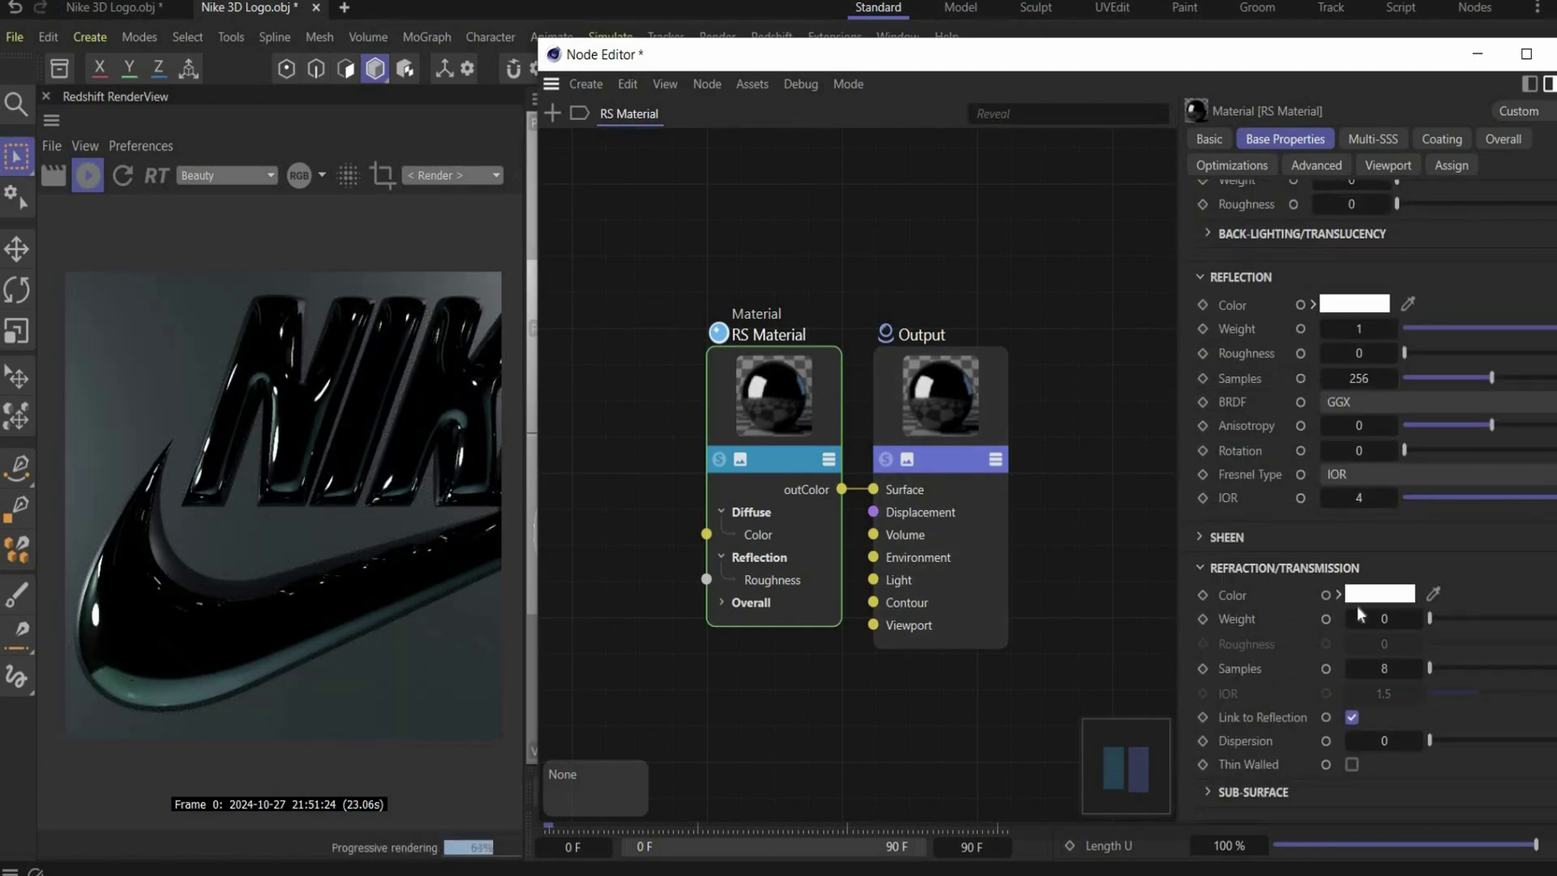
drag(1434, 618, 1519, 618)
double_click(1383, 618)
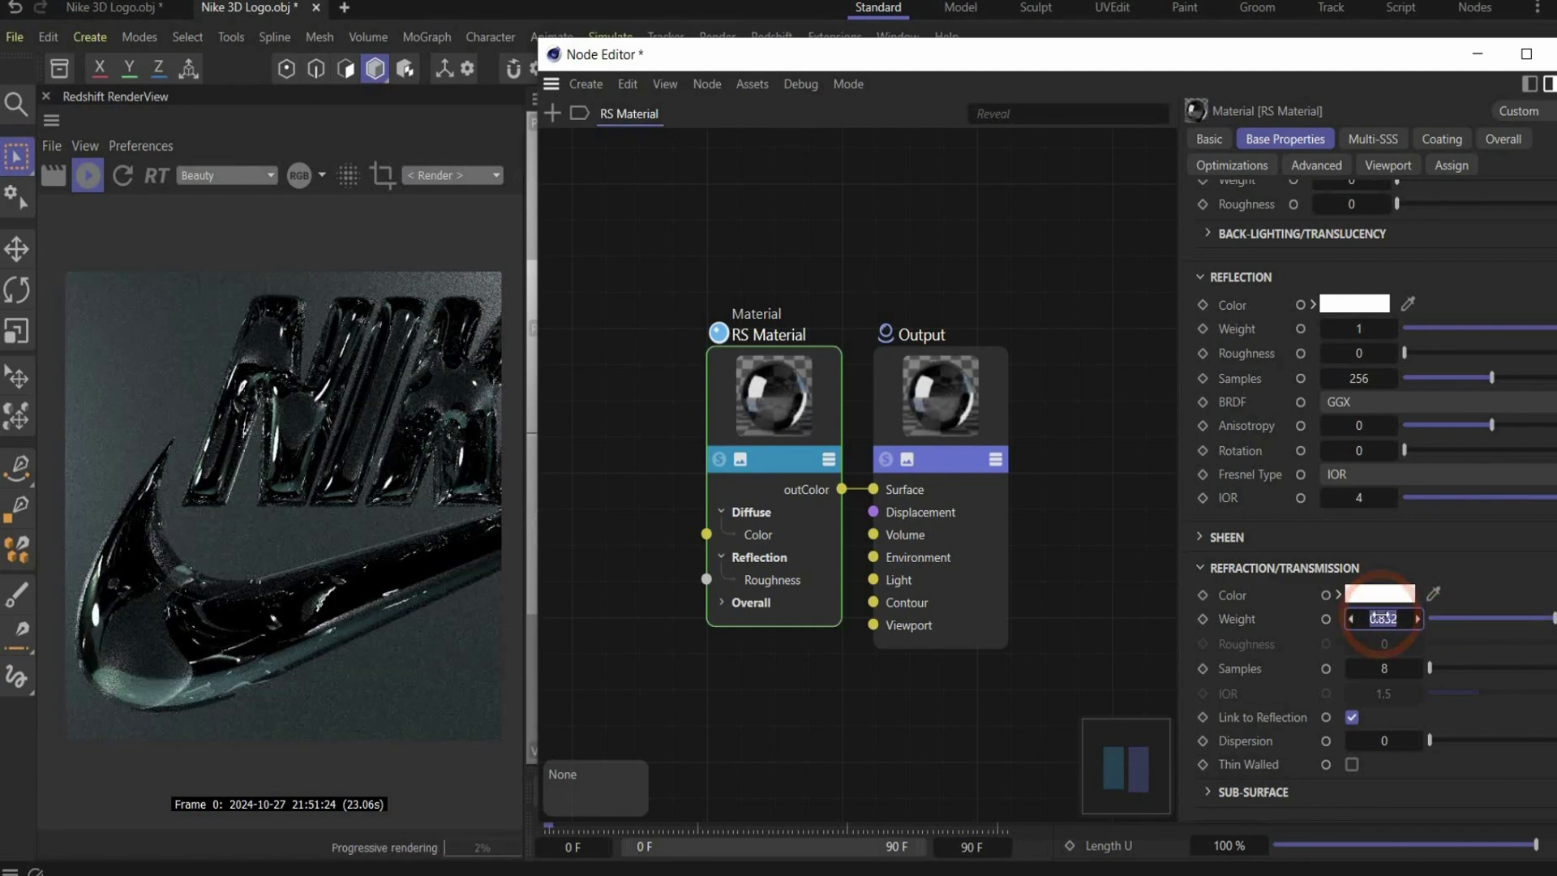
text(1)
key(Return)
middle_drag(983, 696, 1095, 640)
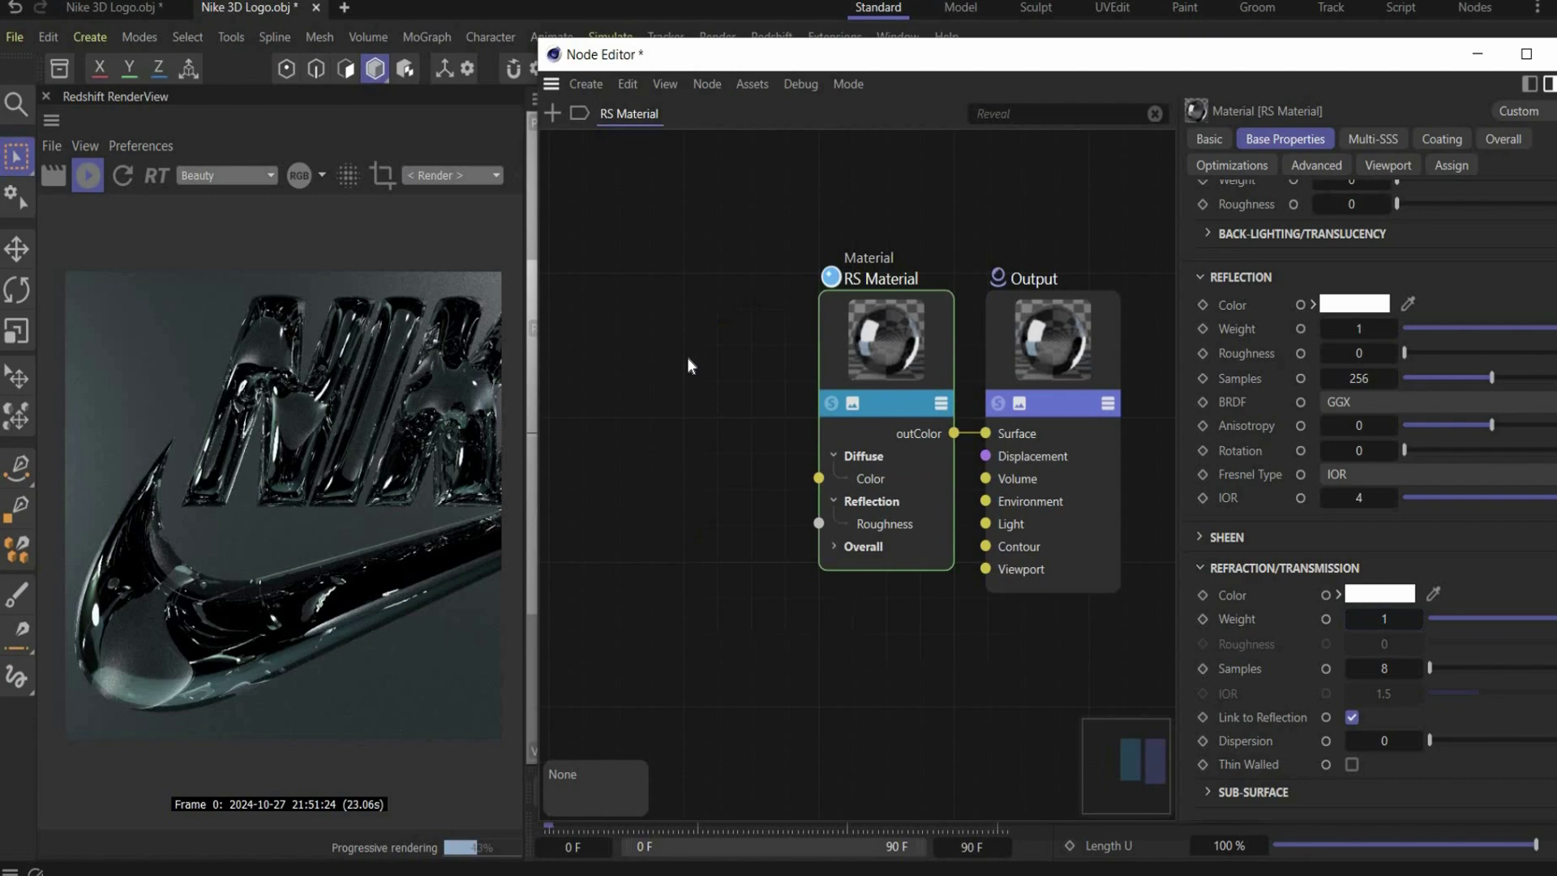
Add a Fresnel node and wire it into the diffuse Color
double_click(633, 315)
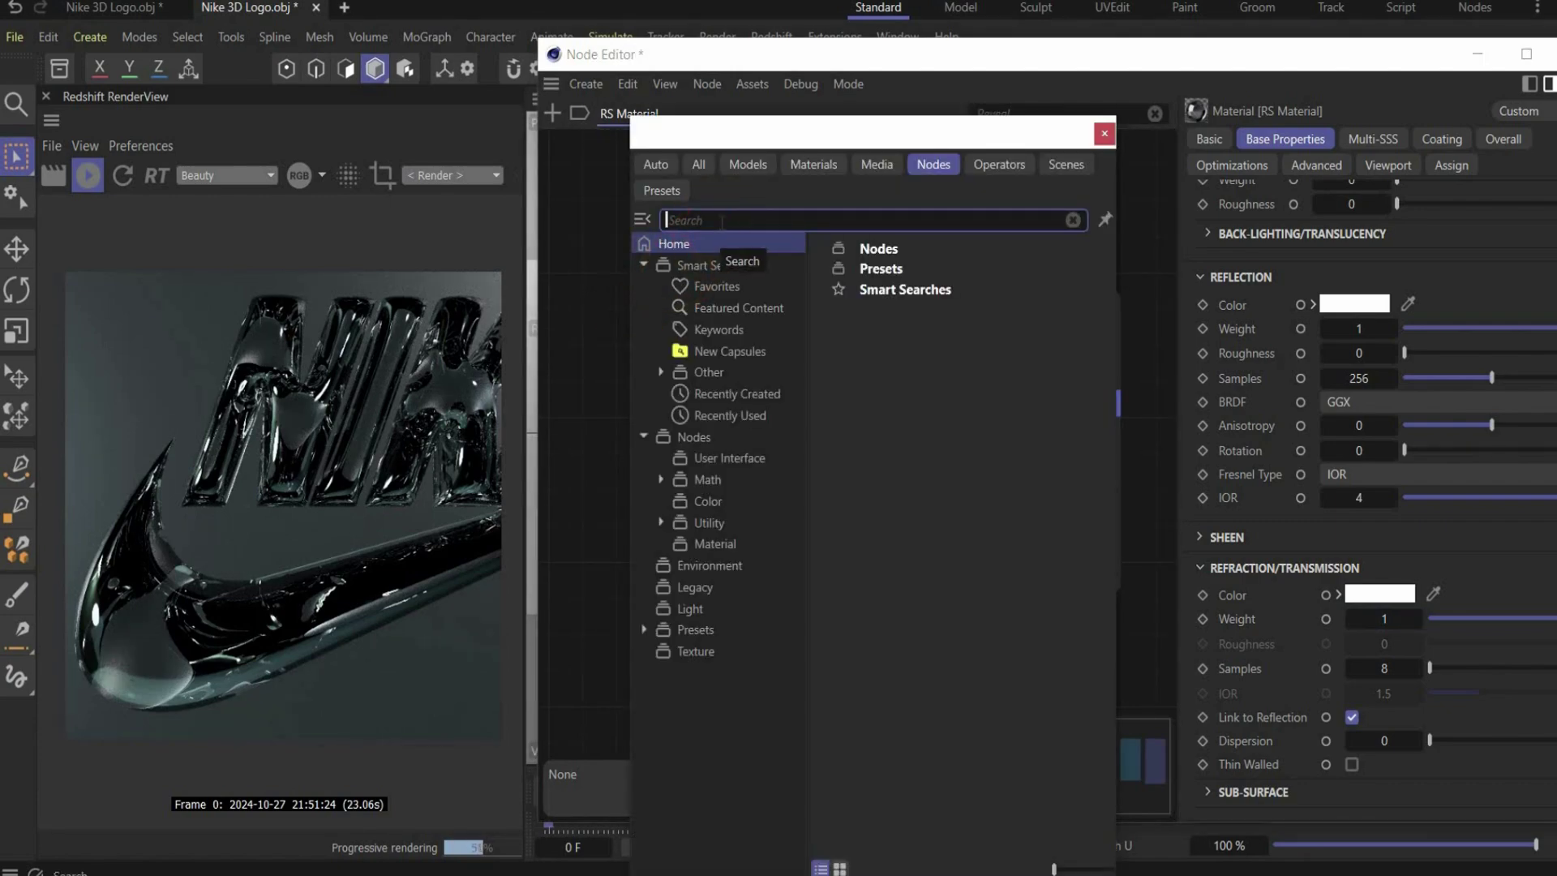
text(fres)
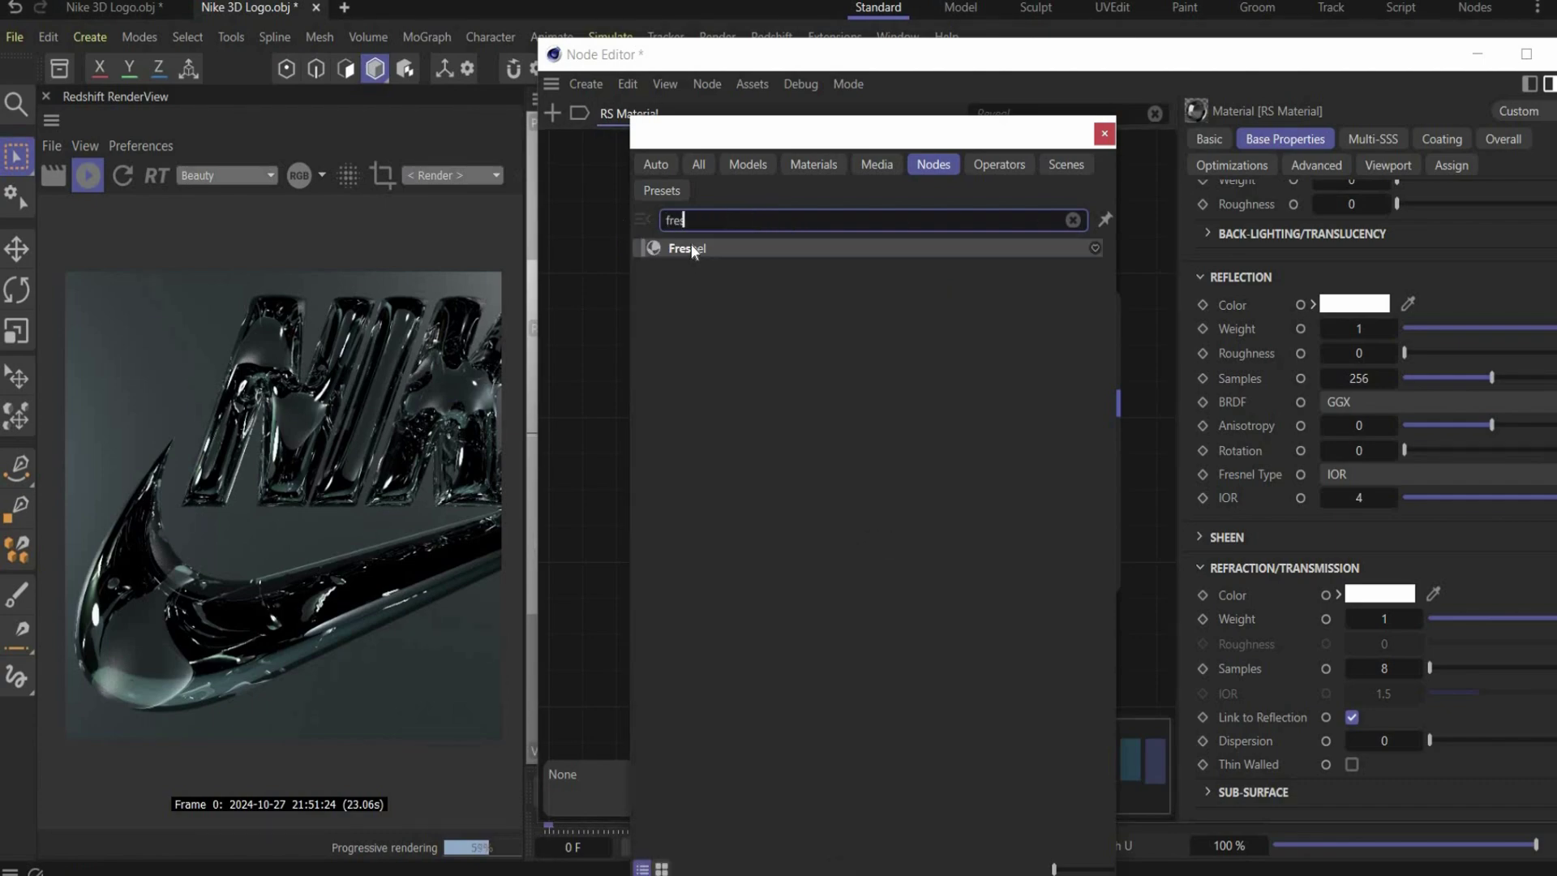
double_click(688, 247)
drag(698, 341, 819, 478)
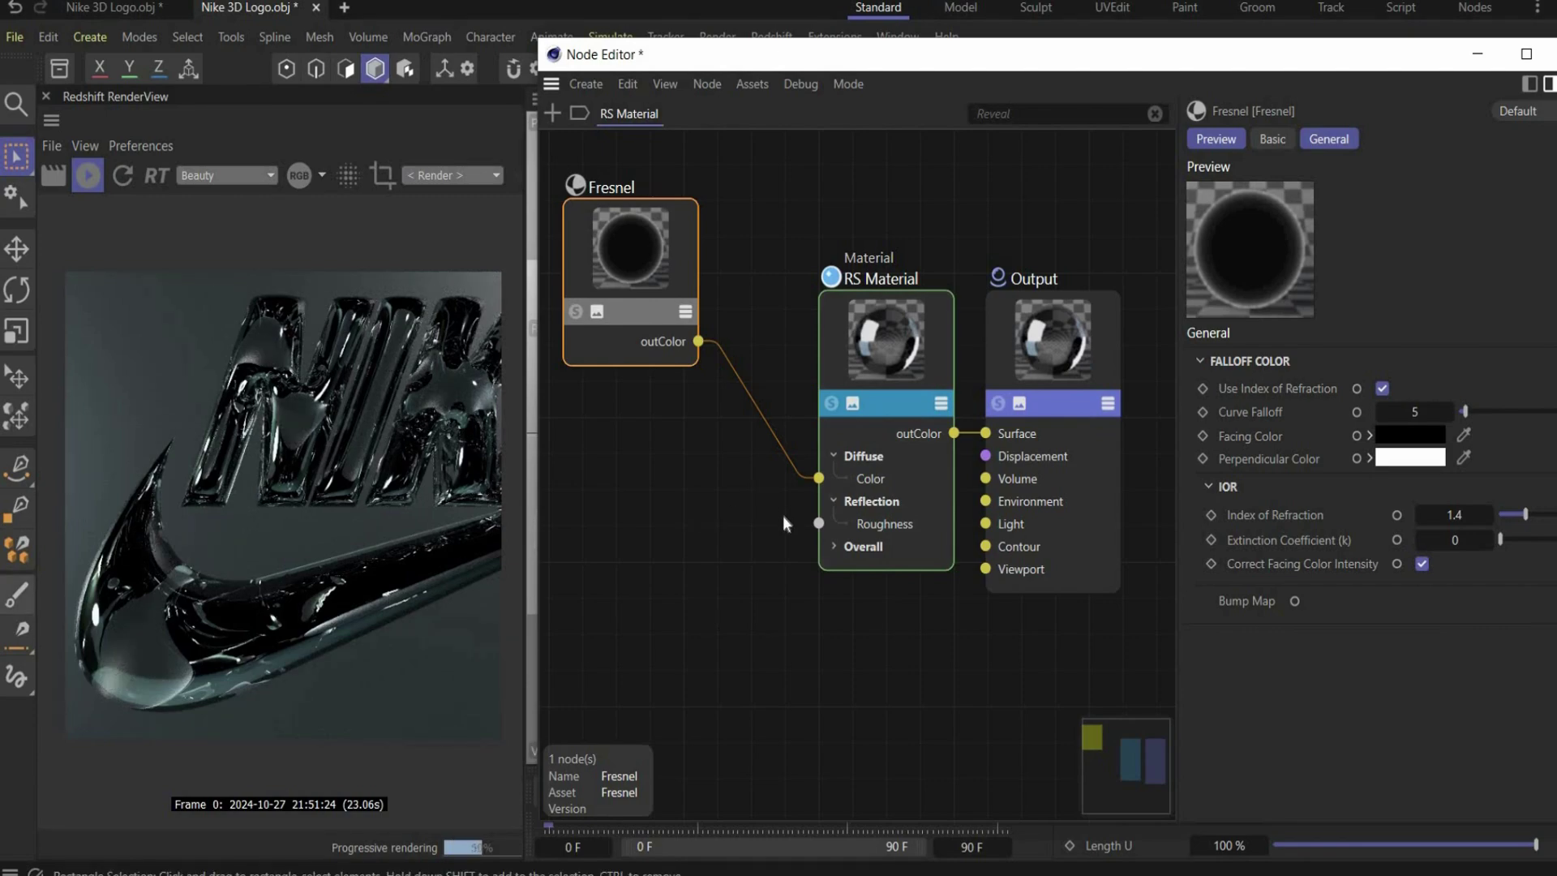
Add a Texture node feeding a new Bump Map node
double_click(868, 191)
text(te)
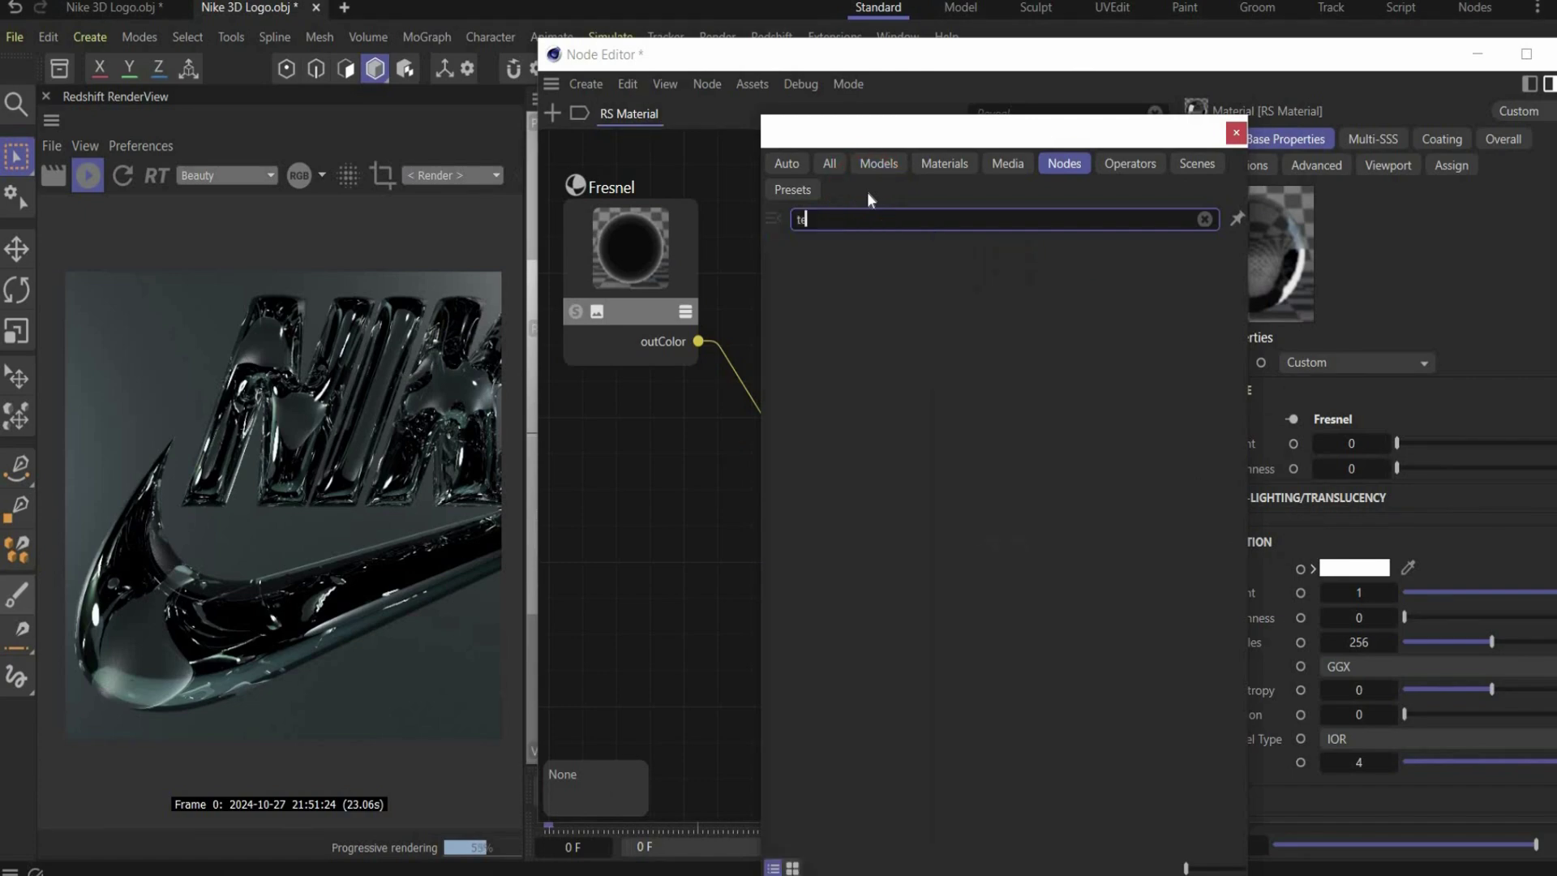
text(xture)
key(Return)
double_click(867, 142)
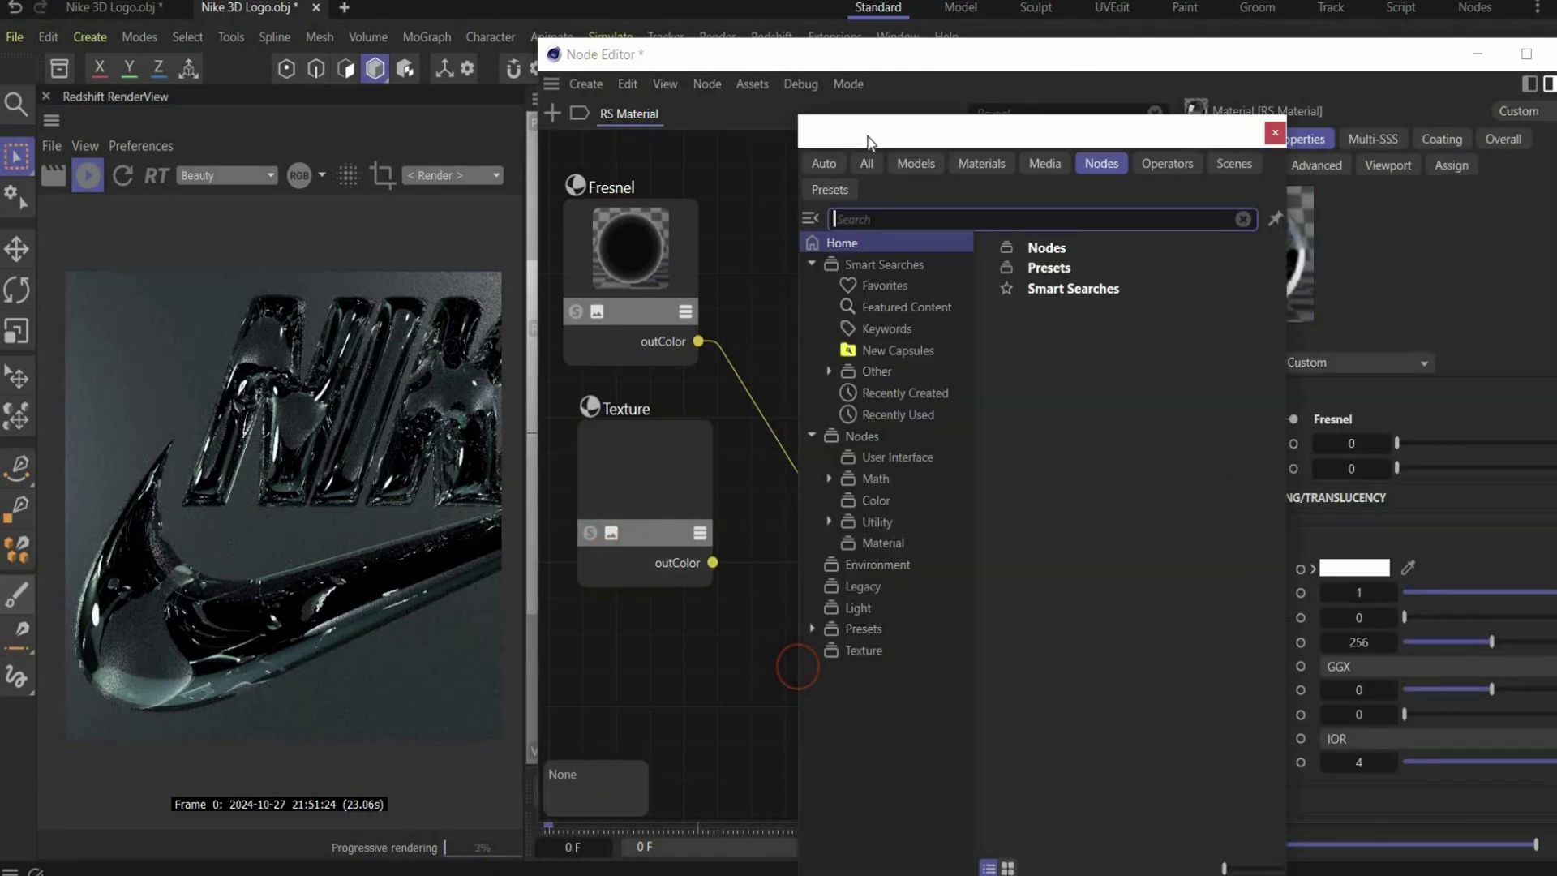
text(bum)
click(863, 269)
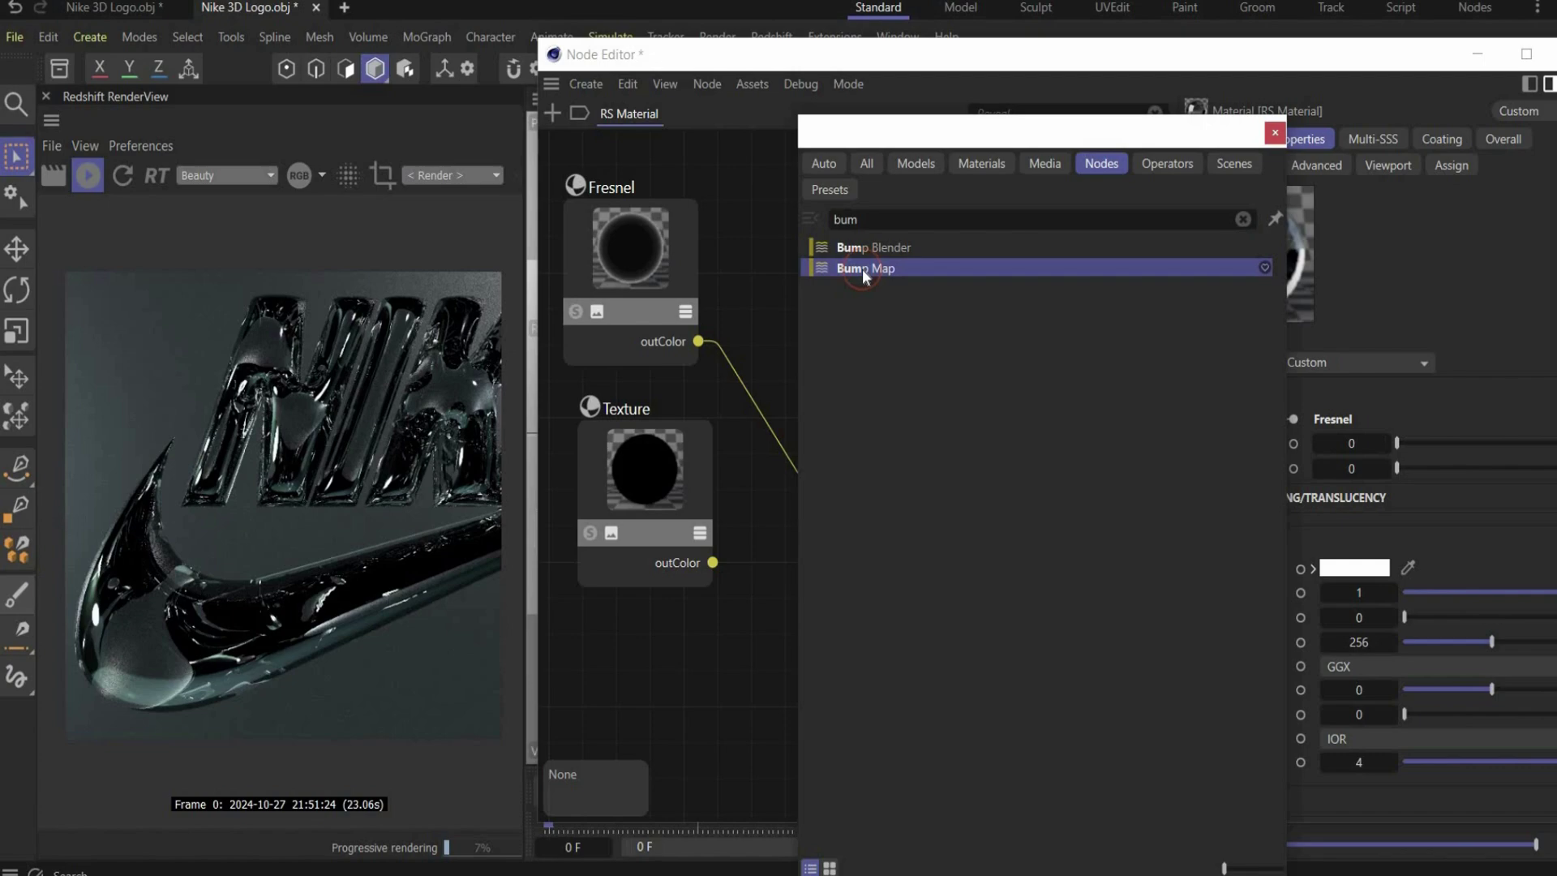
drag(712, 562, 743, 743)
drag(669, 440, 631, 429)
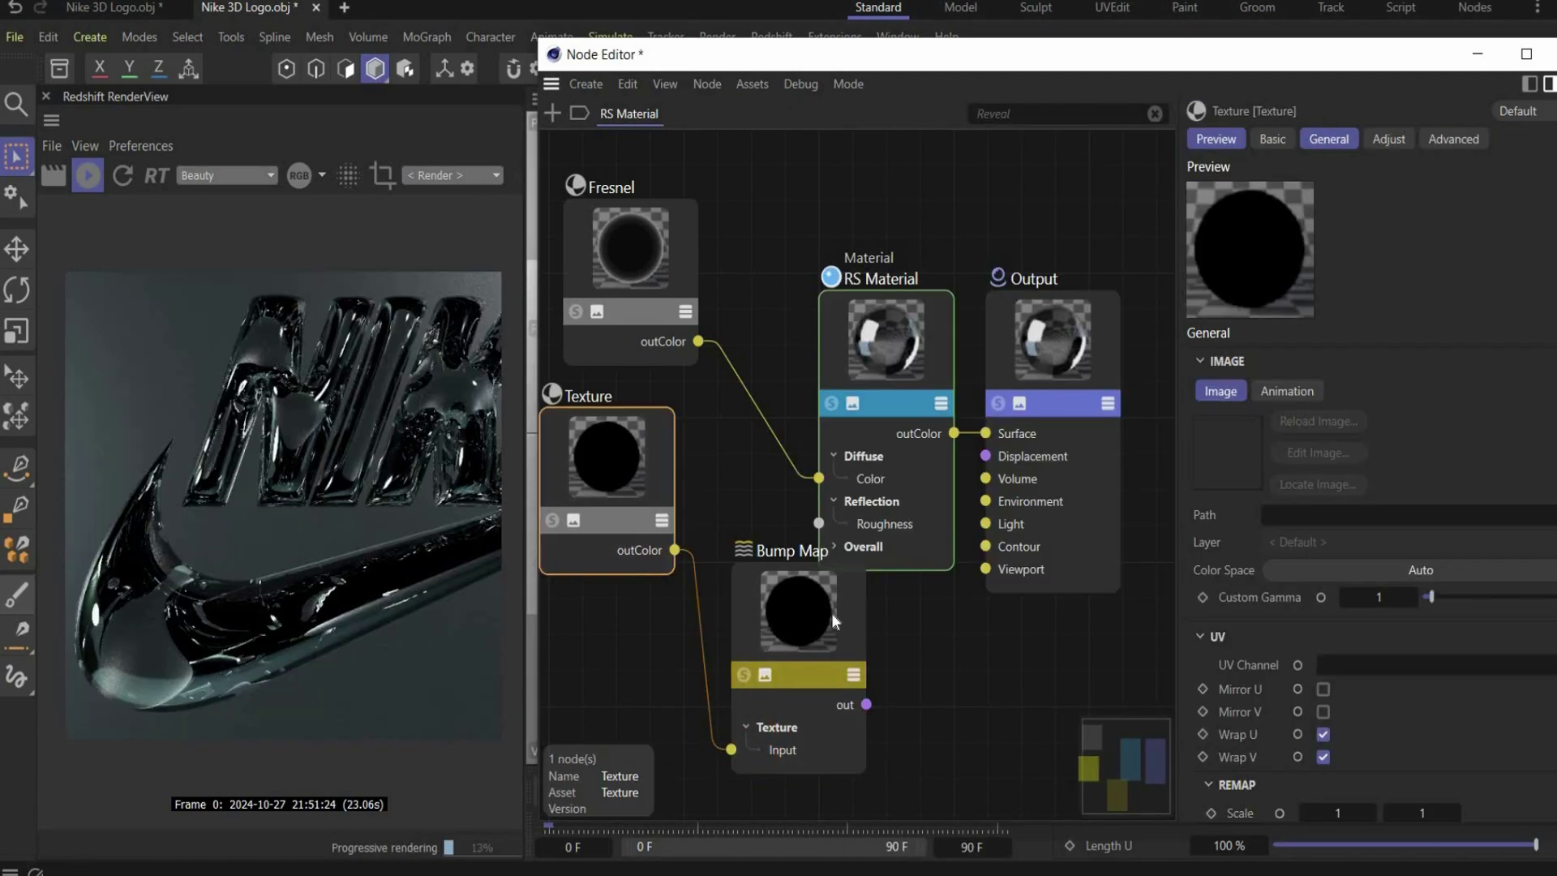
Connect the Bump Map output to the material's Overall Bump Map input
click(831, 583)
click(861, 547)
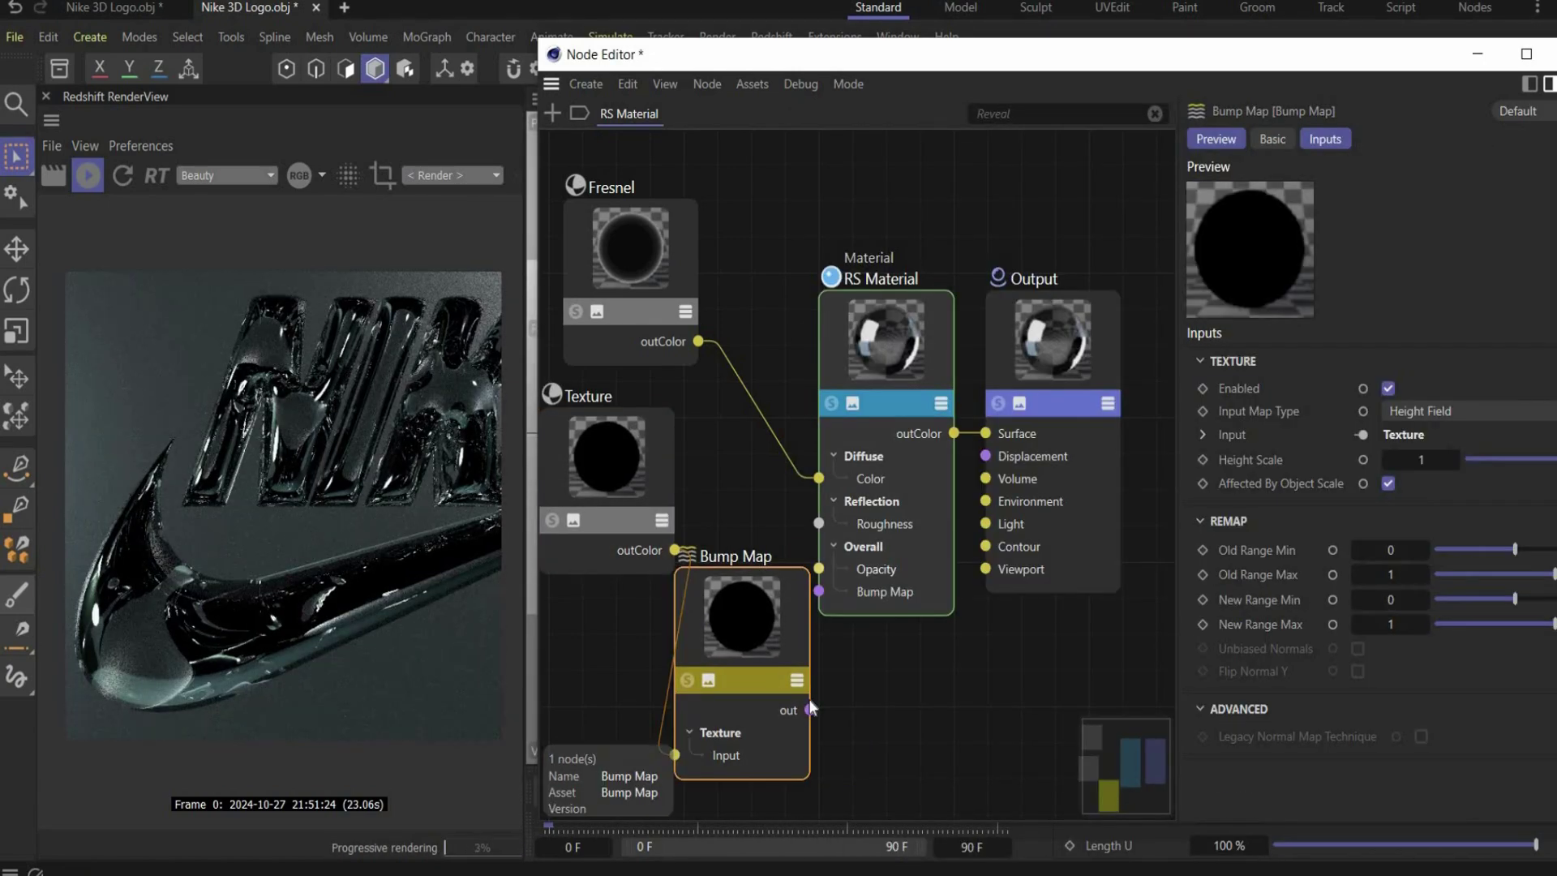
drag(809, 708, 819, 592)
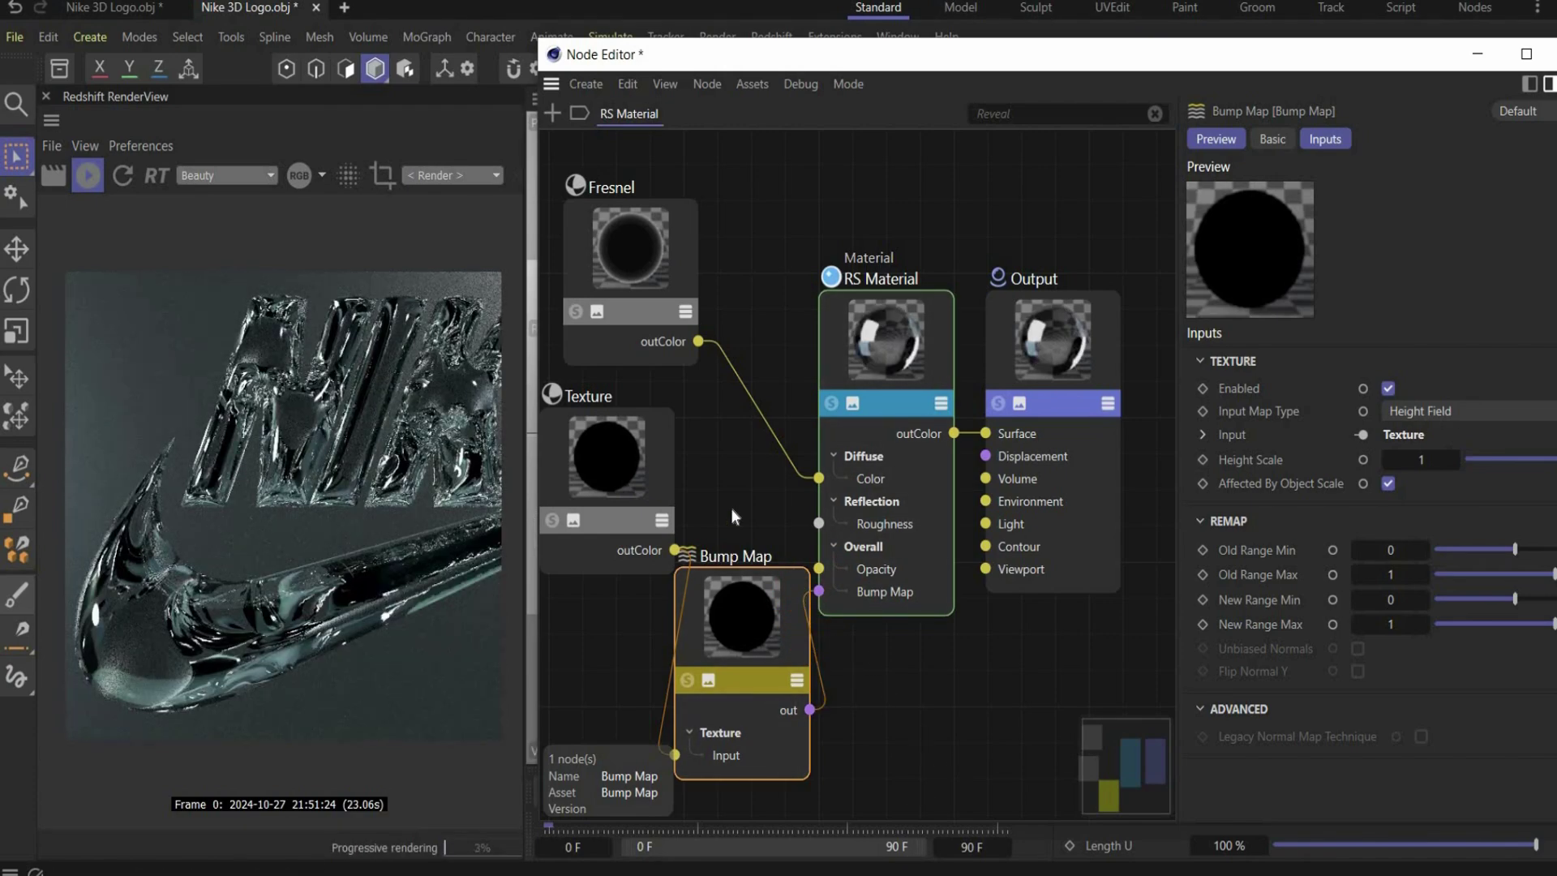
click(629, 448)
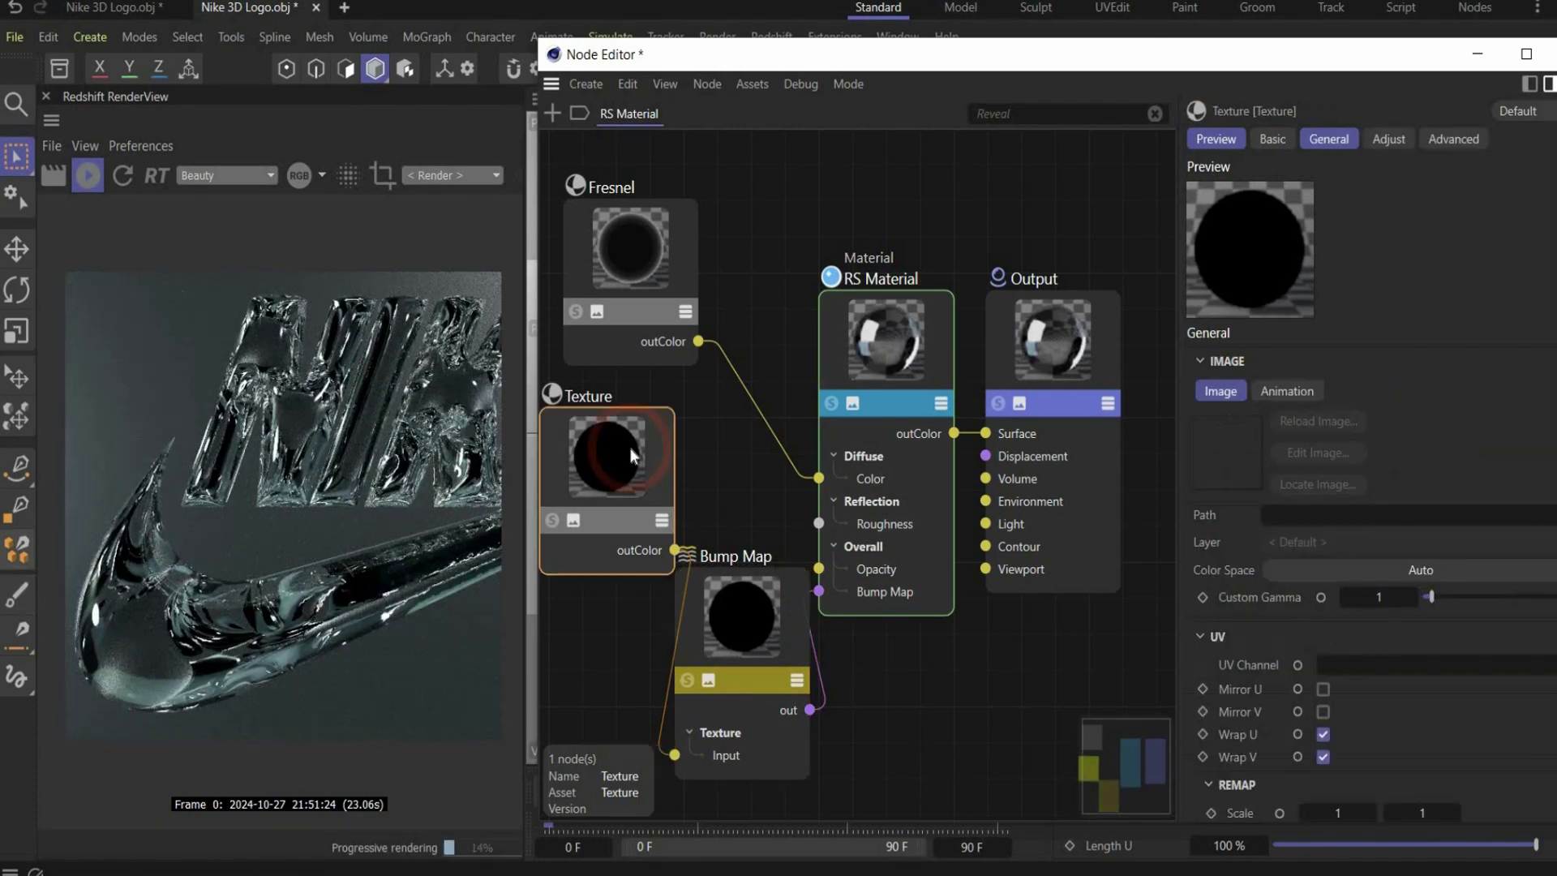
click(1176, 585)
drag(1176, 586, 1065, 591)
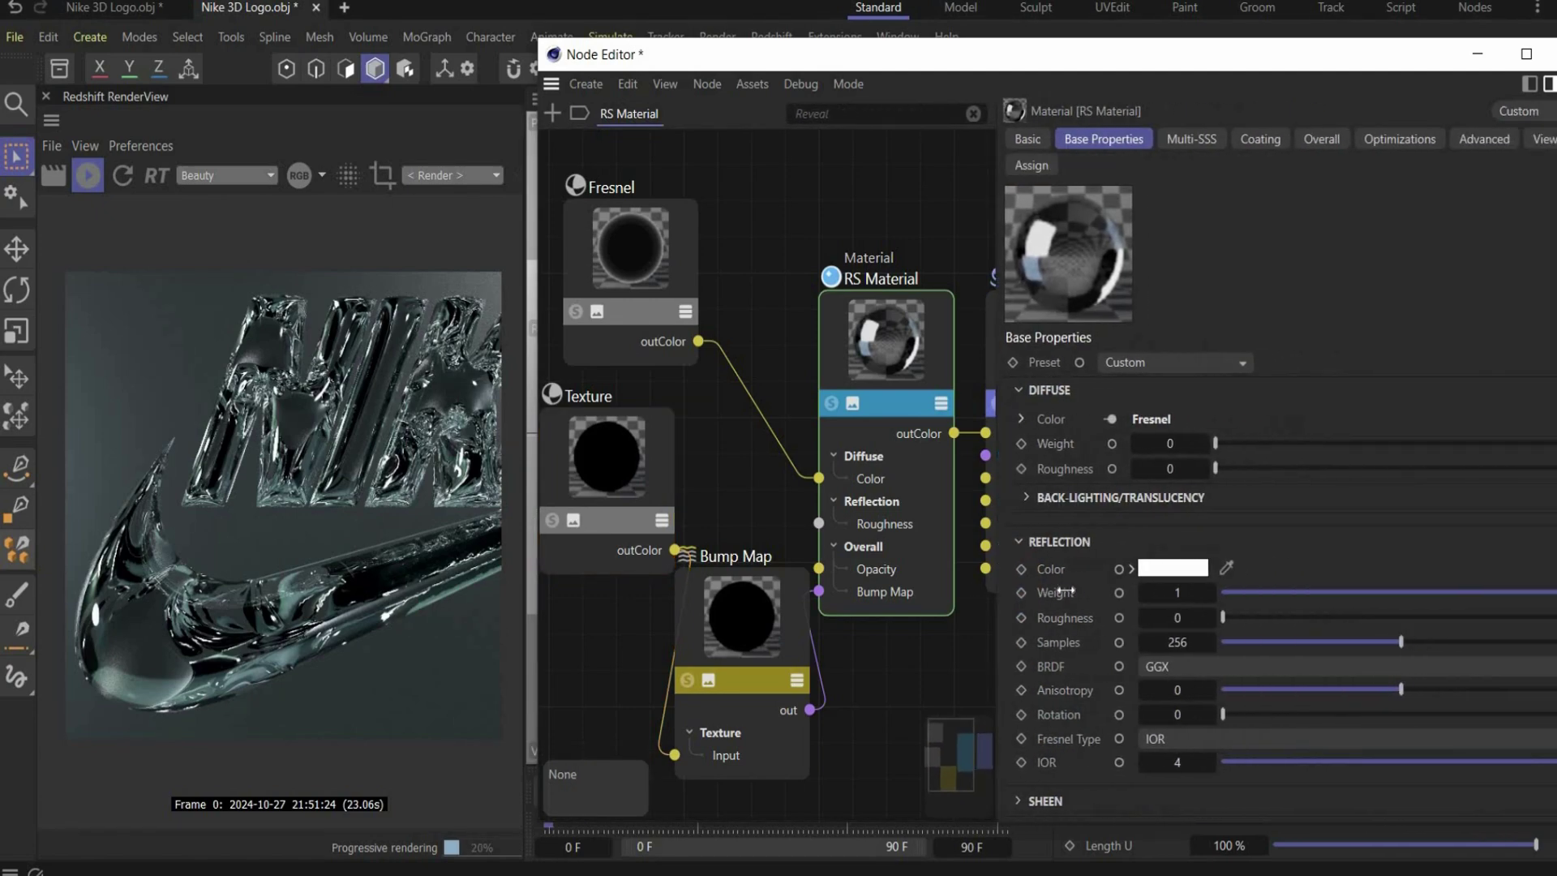
Load file.jpg into the Texture node and set its remap scale to 4 by 4
click(582, 466)
click(1498, 514)
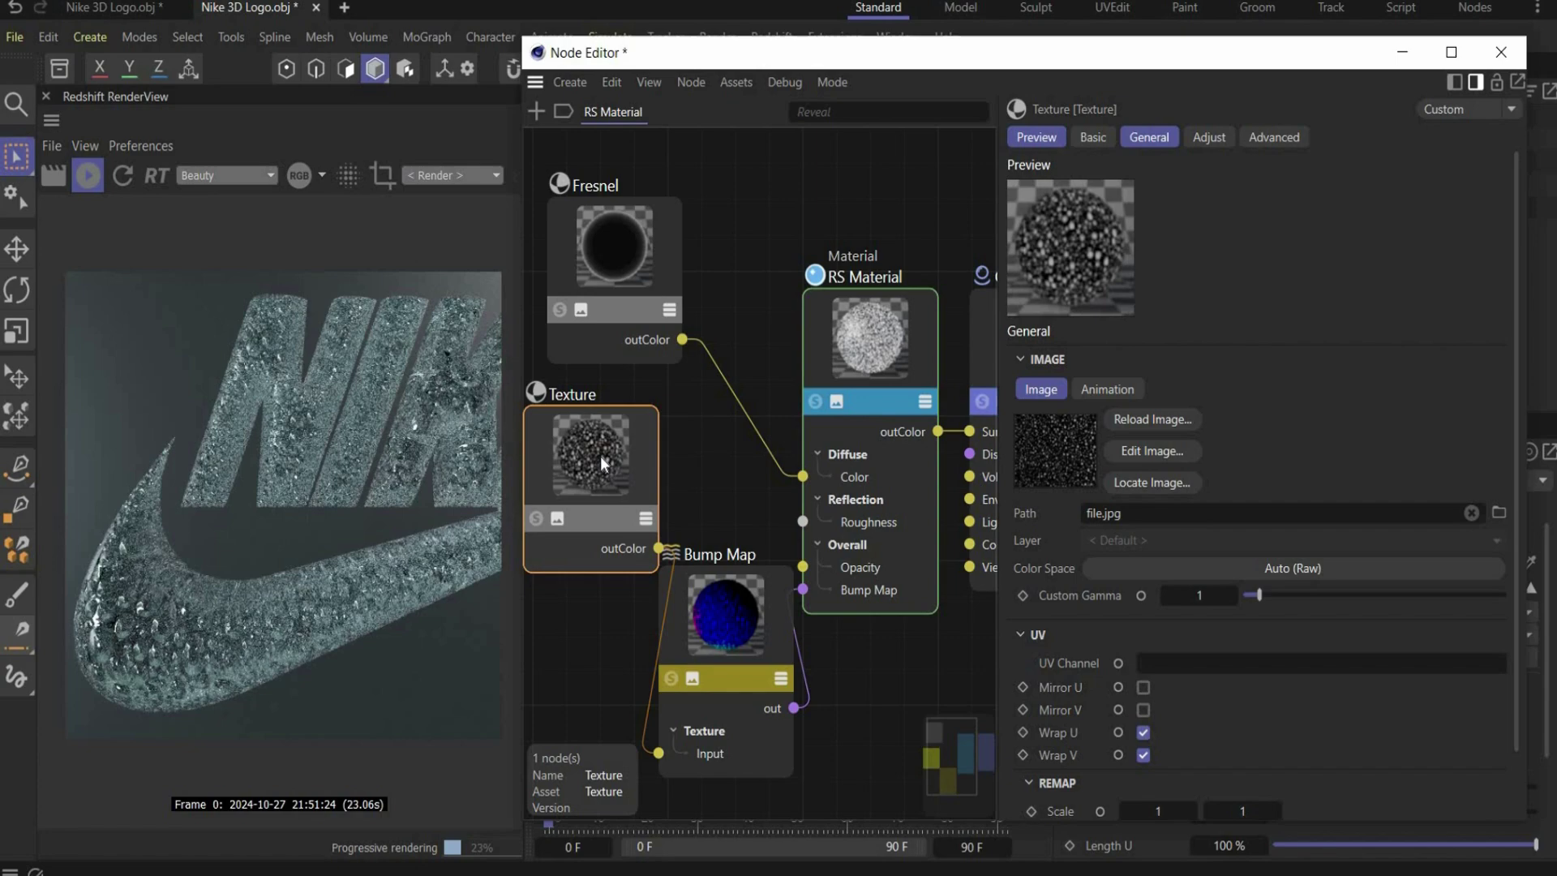
scroll(1343, 698, down, 2)
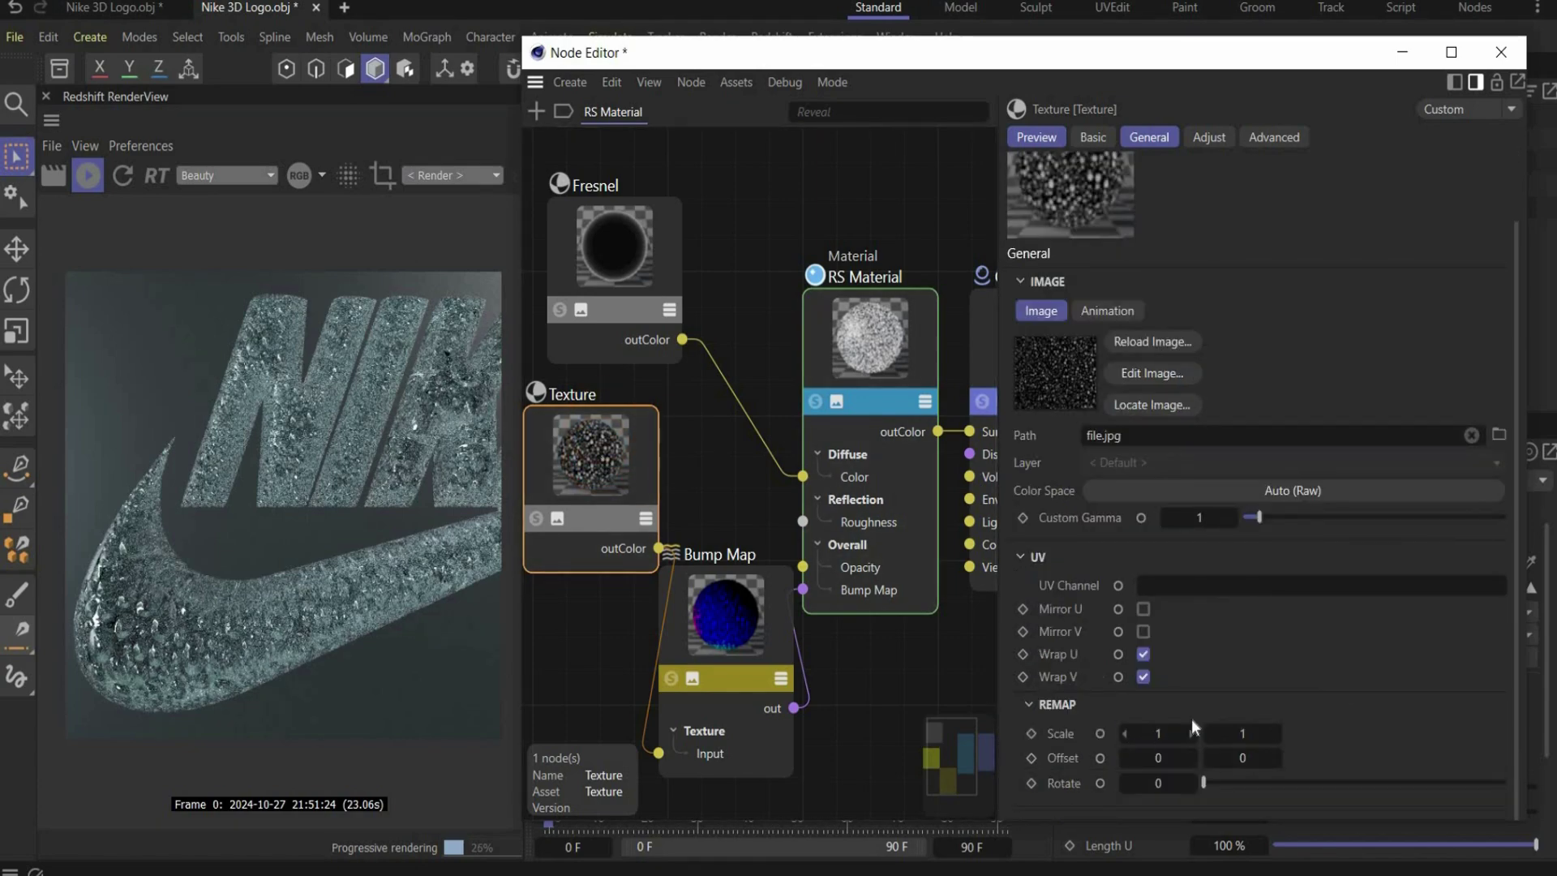
click(1192, 732)
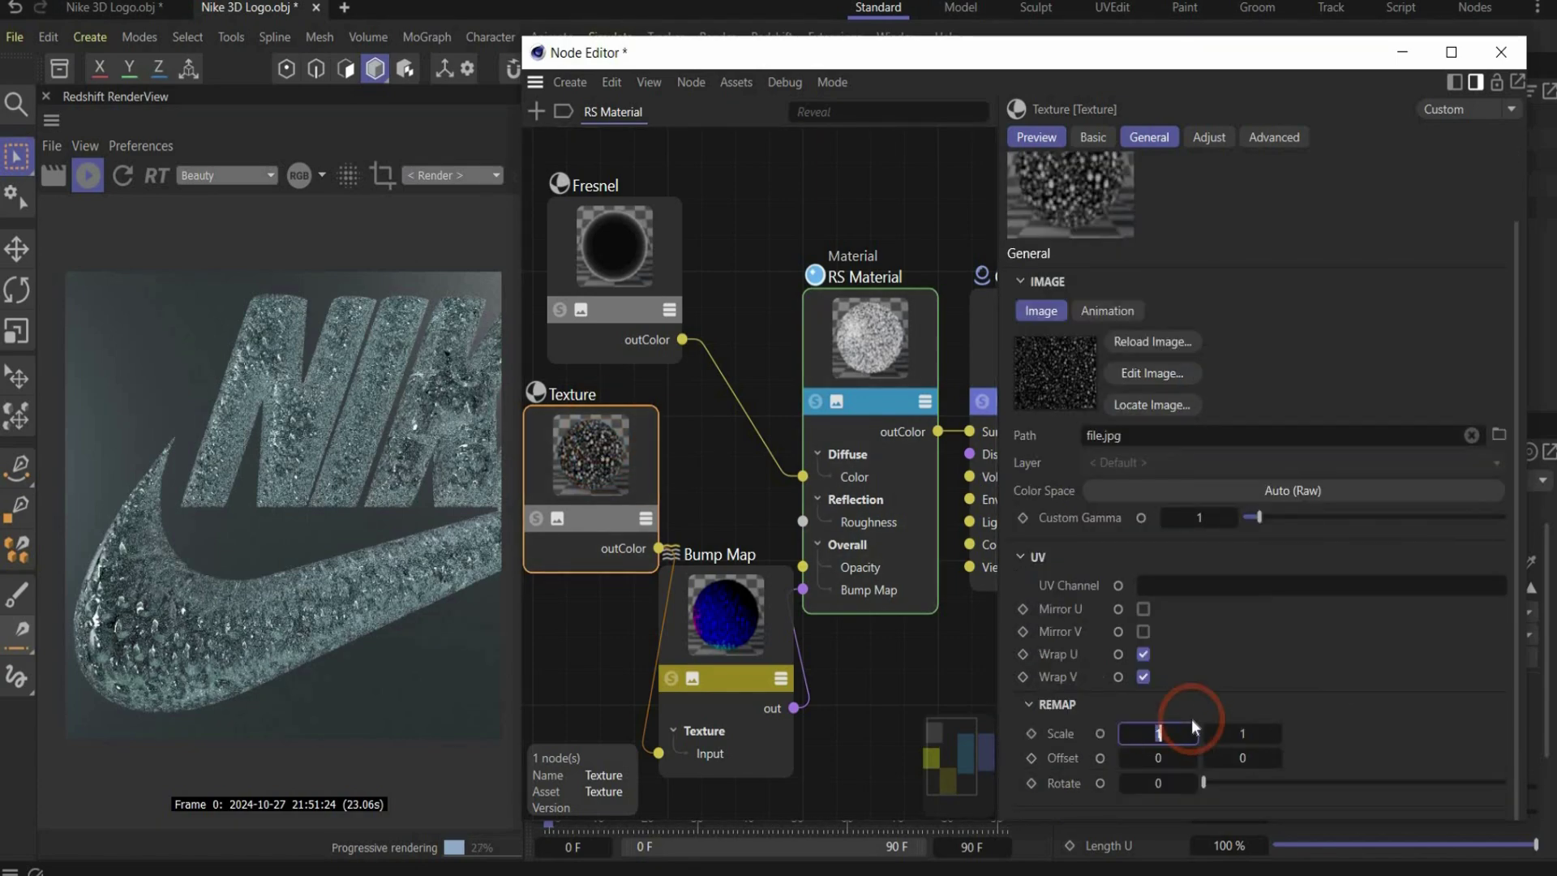
click(1241, 734)
text(4)
key(Return)
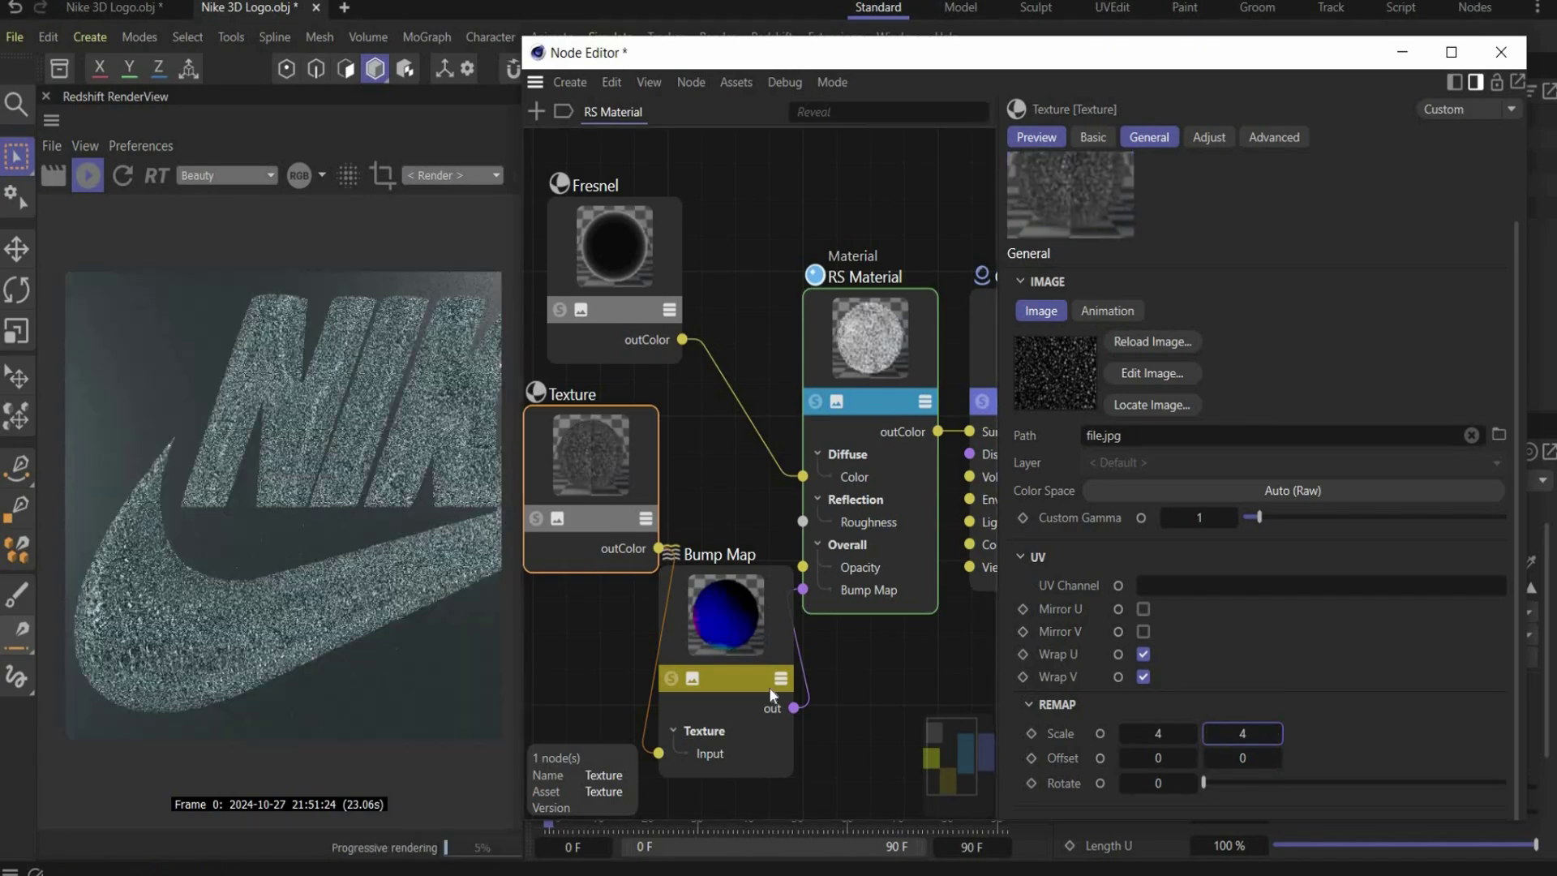
Set the Bump Map height scale to 0.05 and close the Node Editor
click(717, 609)
click(1092, 472)
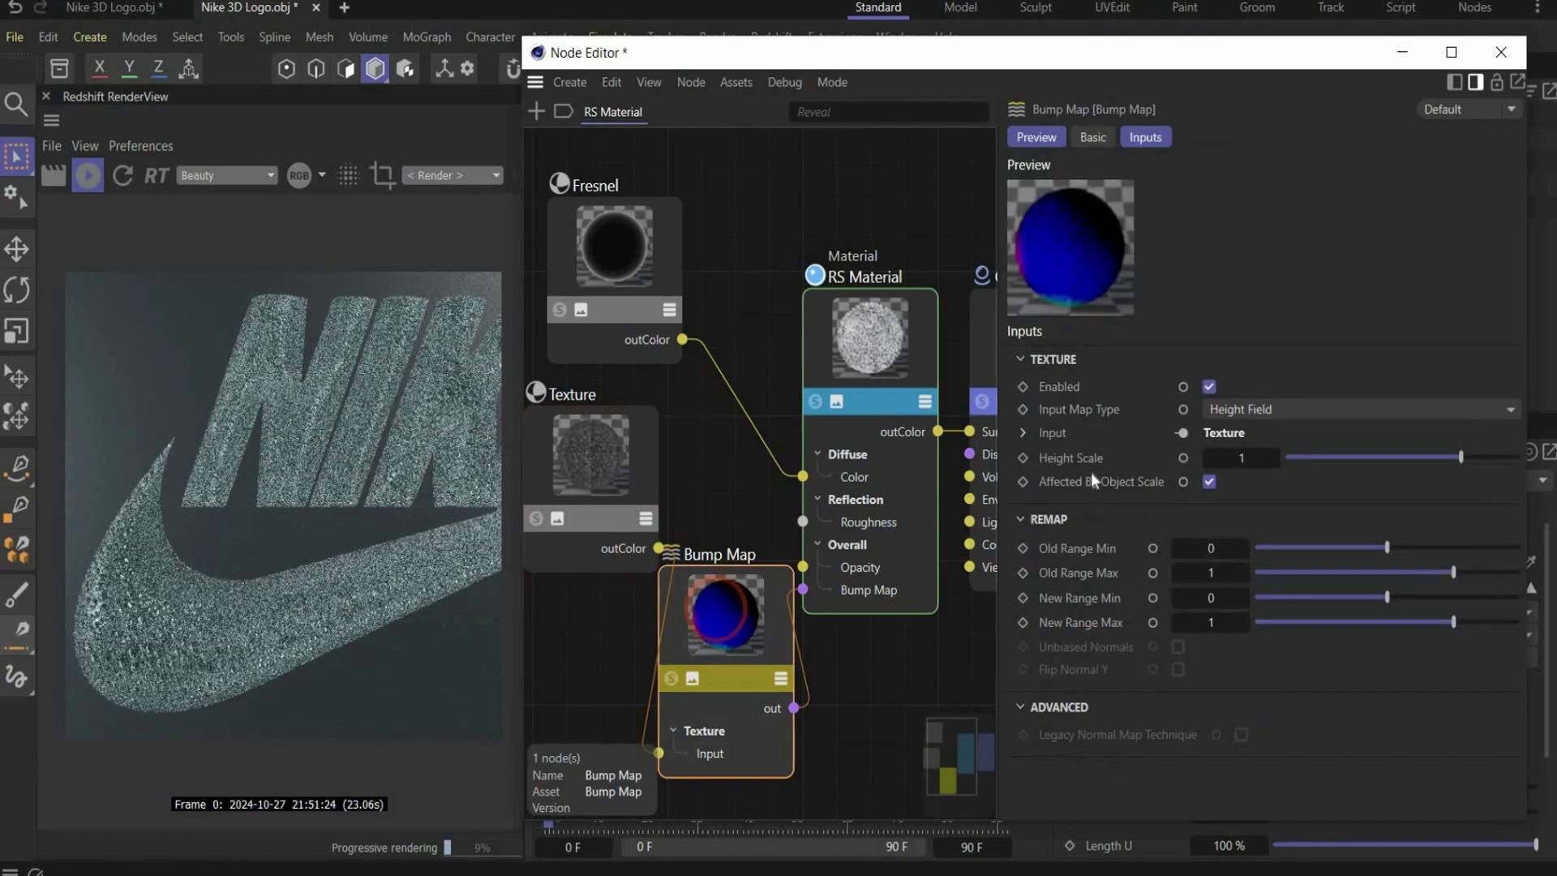
click(1233, 456)
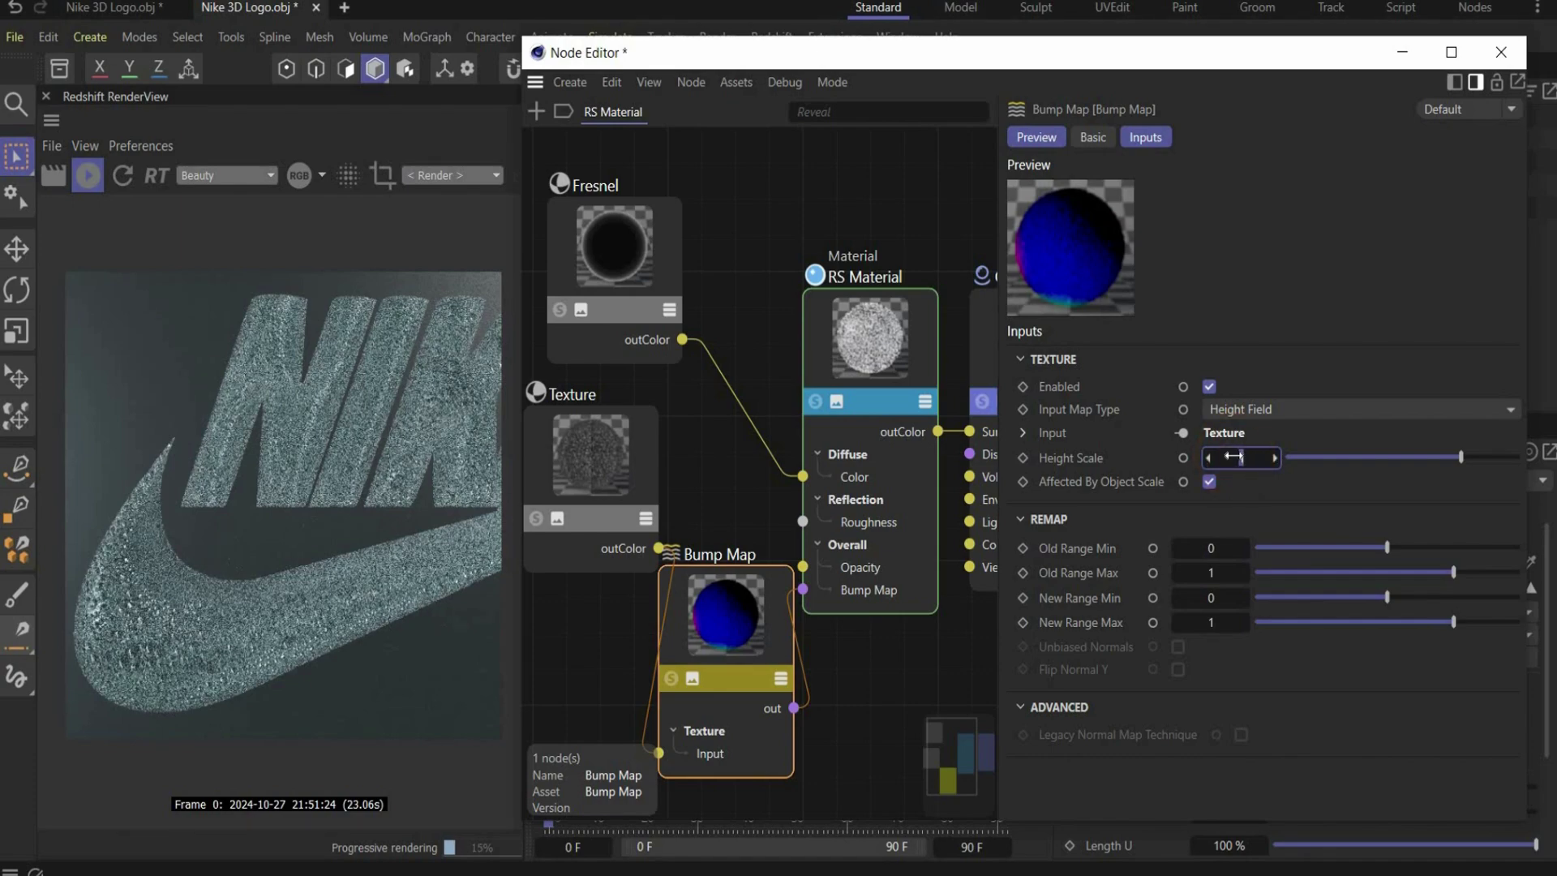
text(0.05)
key(Return)
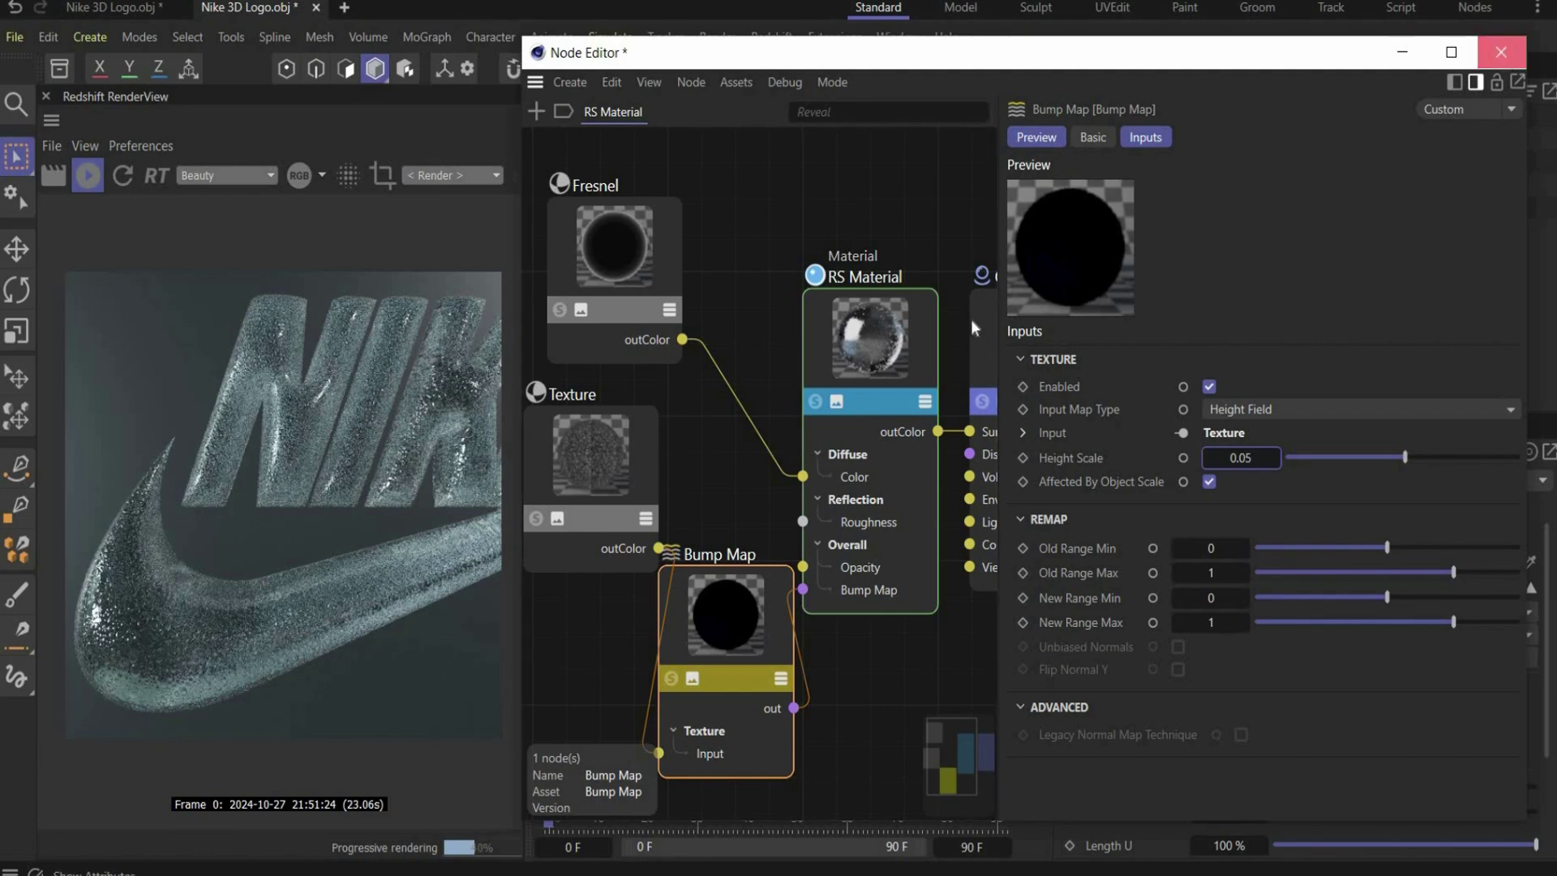
click(1501, 52)
Duplicate the RS Material and assign it to groupNumber_0.1
click(902, 184)
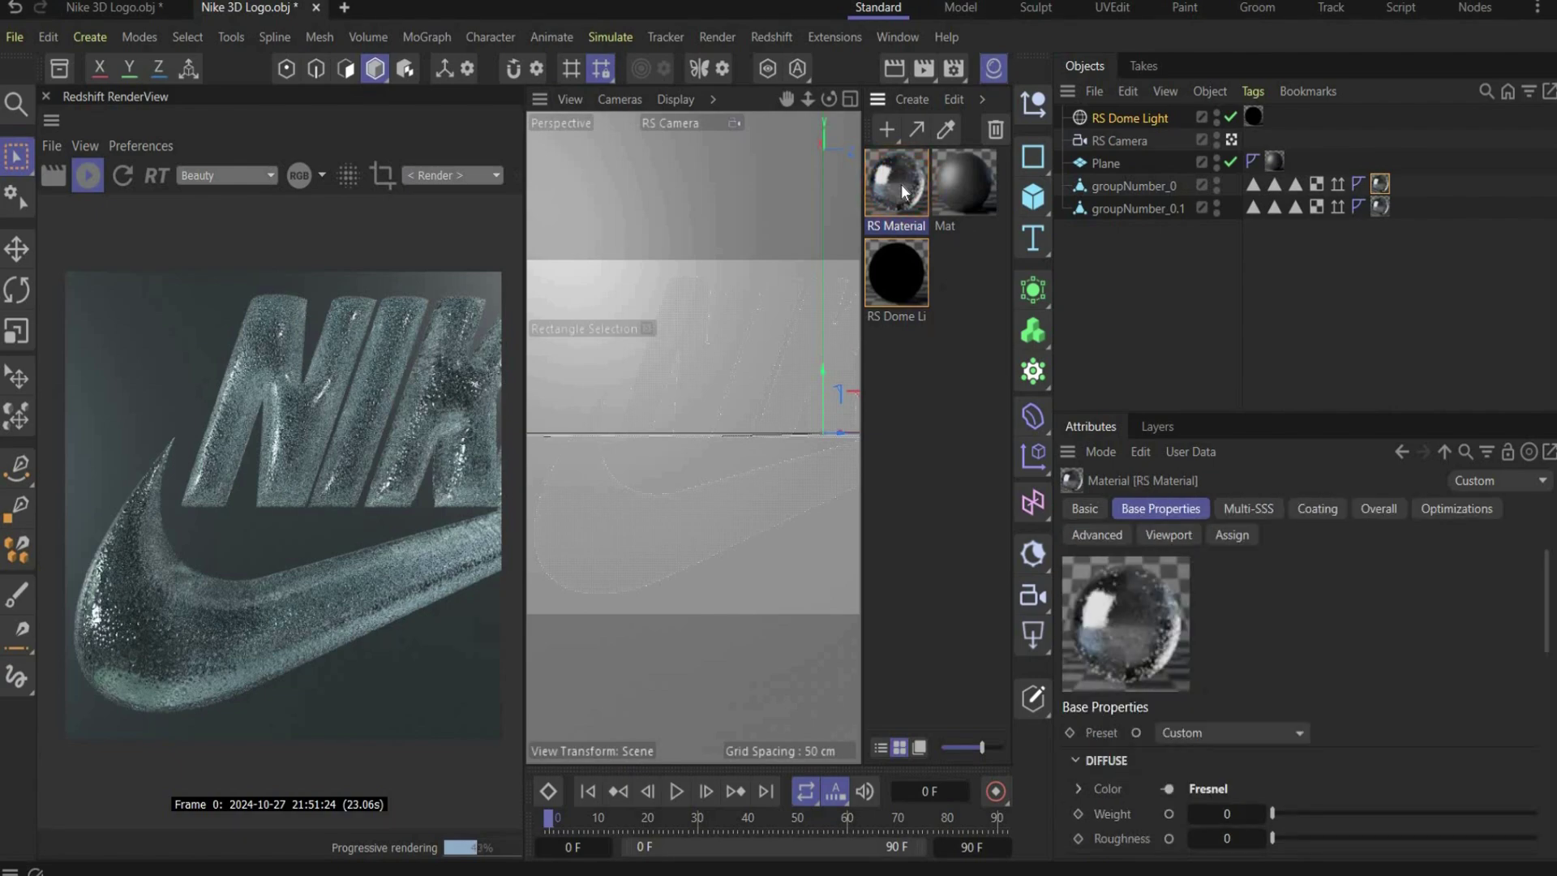
key(ctrl+c)
key(ctrl+v)
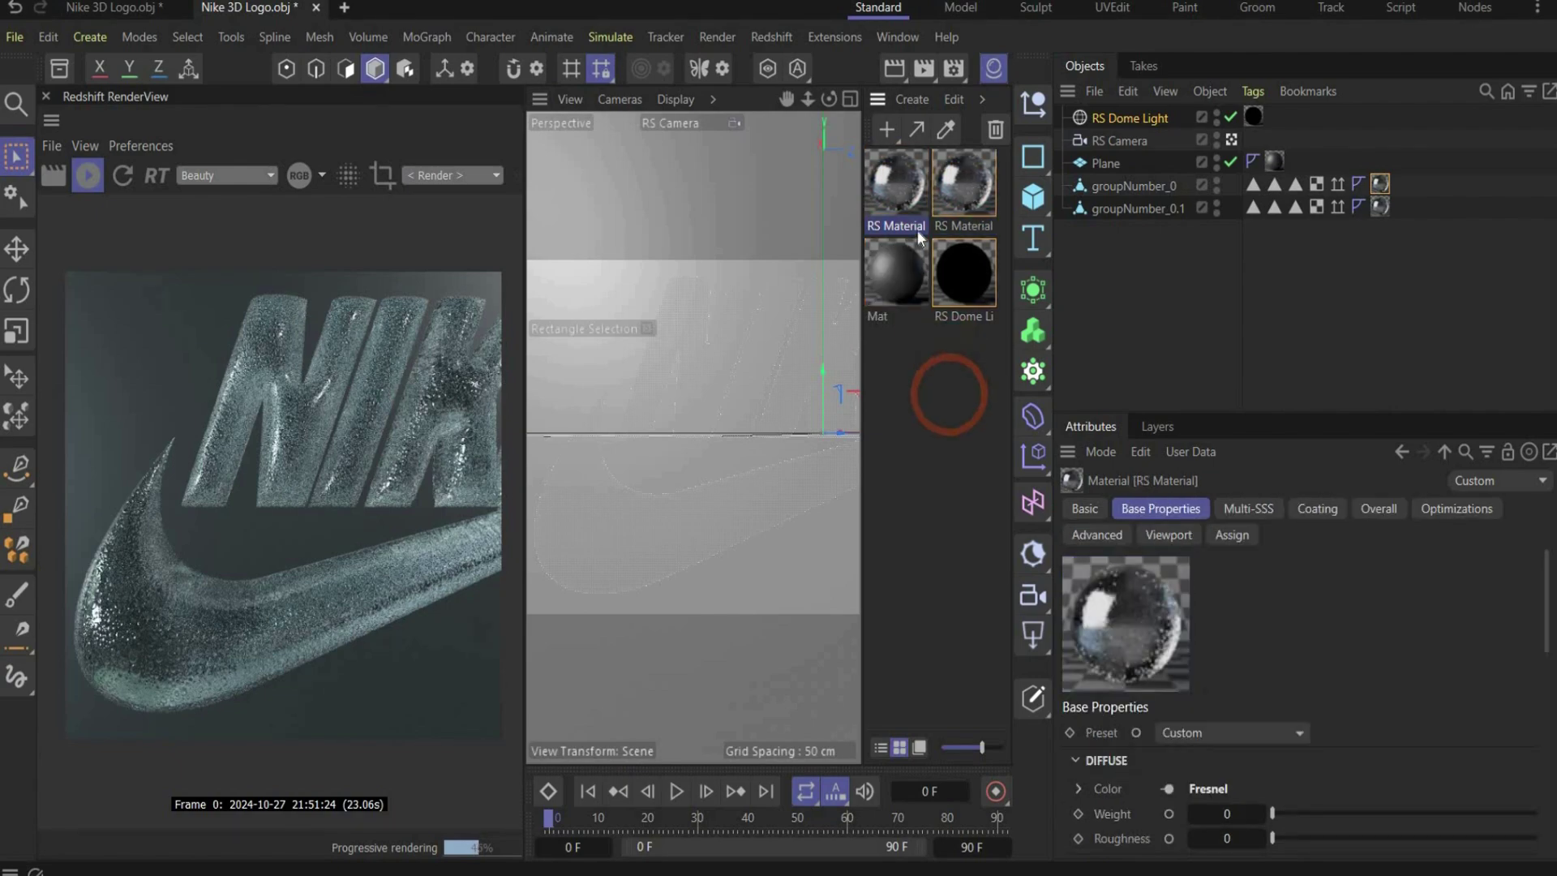
click(1131, 209)
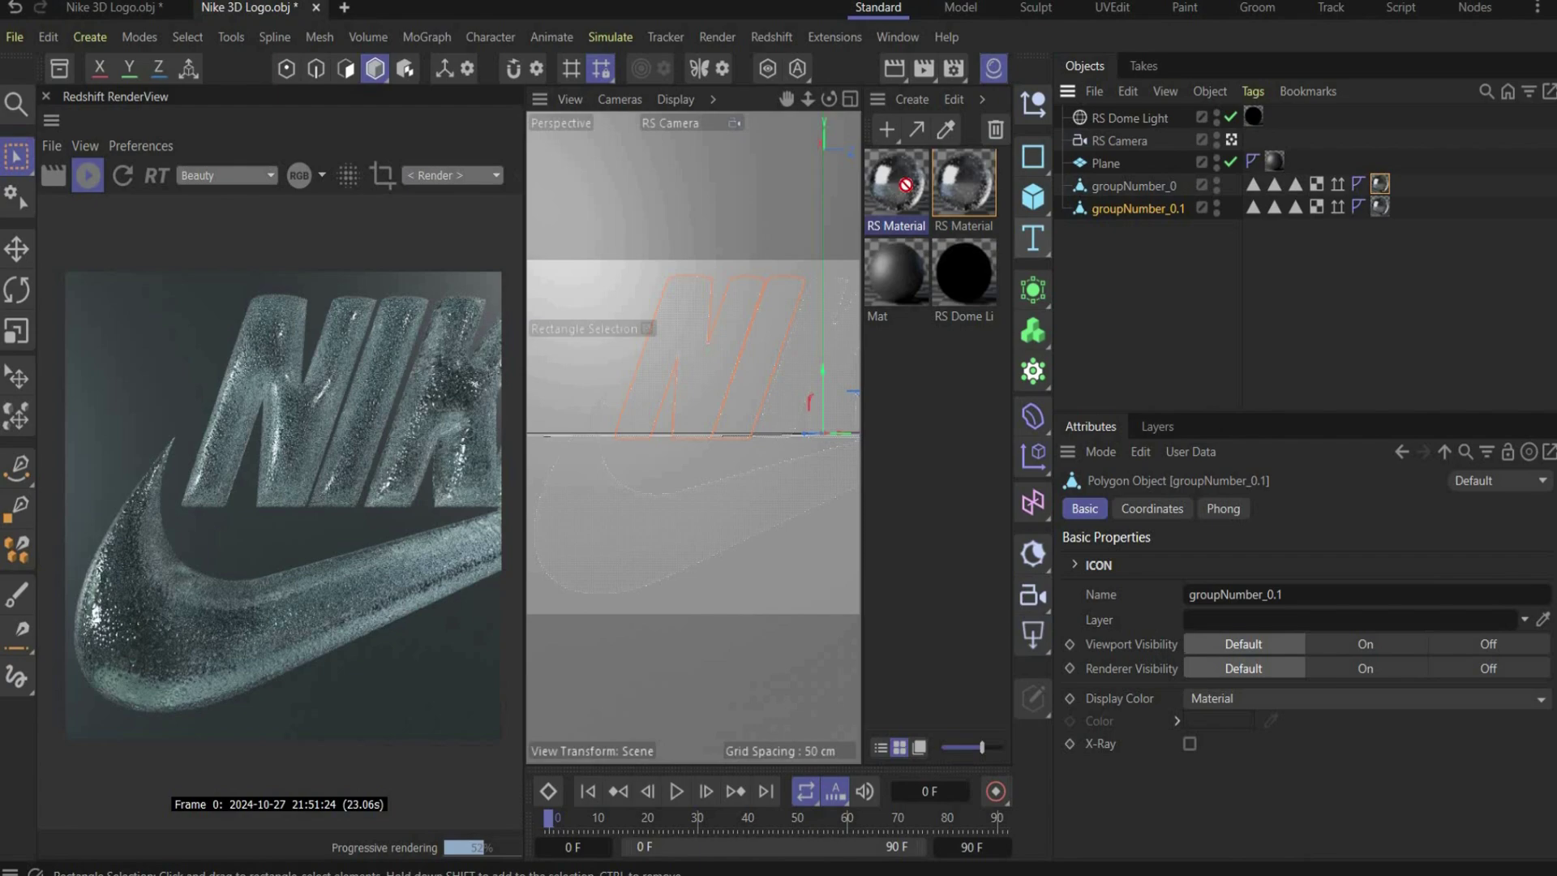
drag(906, 184, 1383, 211)
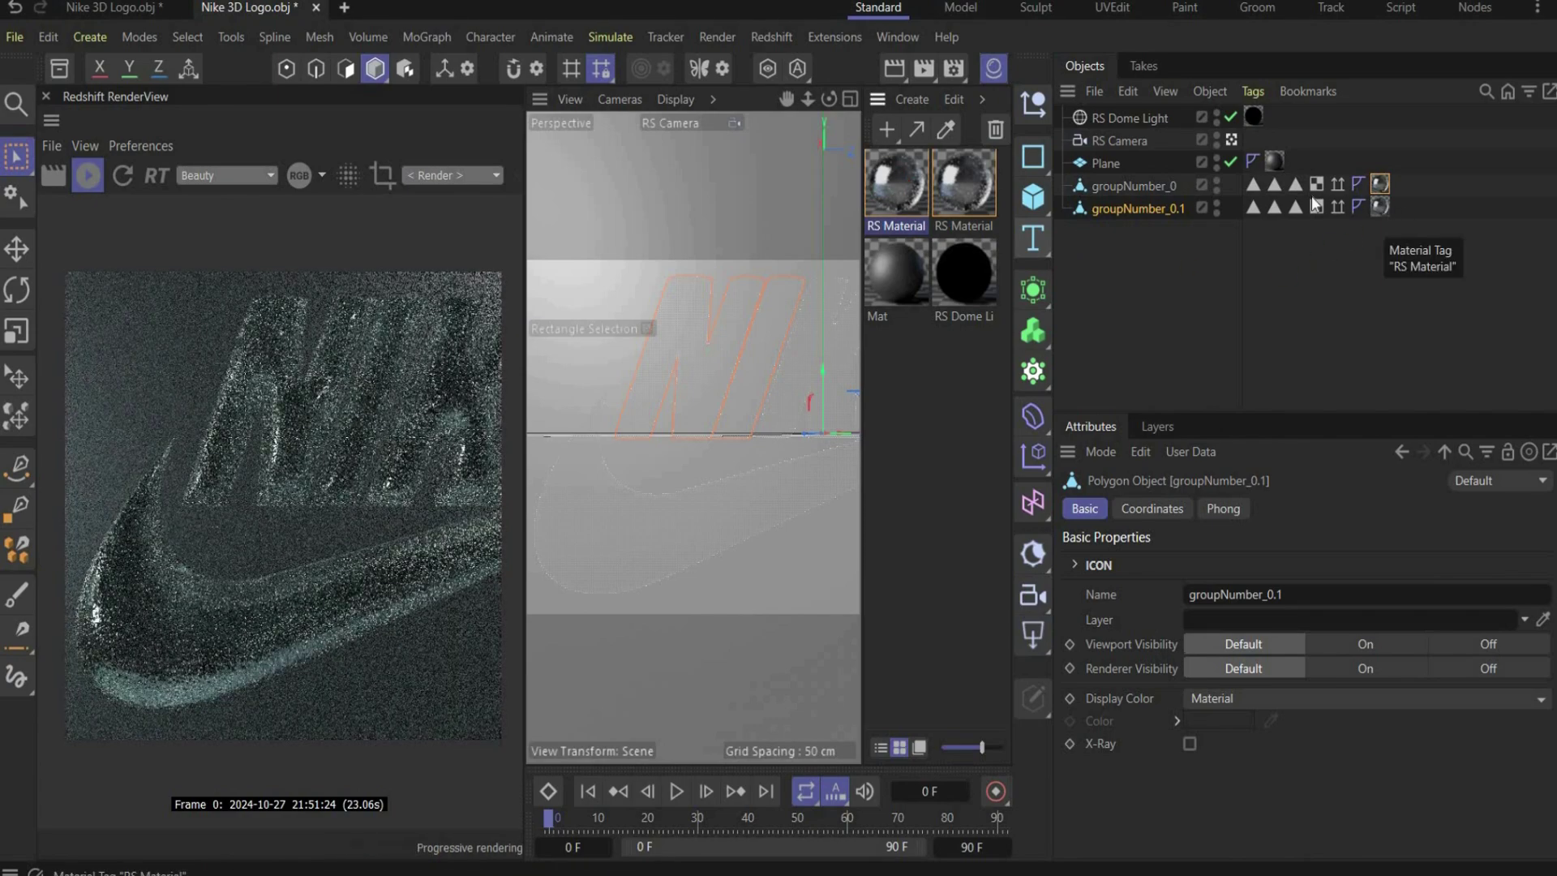
Set the first RS Material's grain texture scale to 2 on both axes
double_click(902, 185)
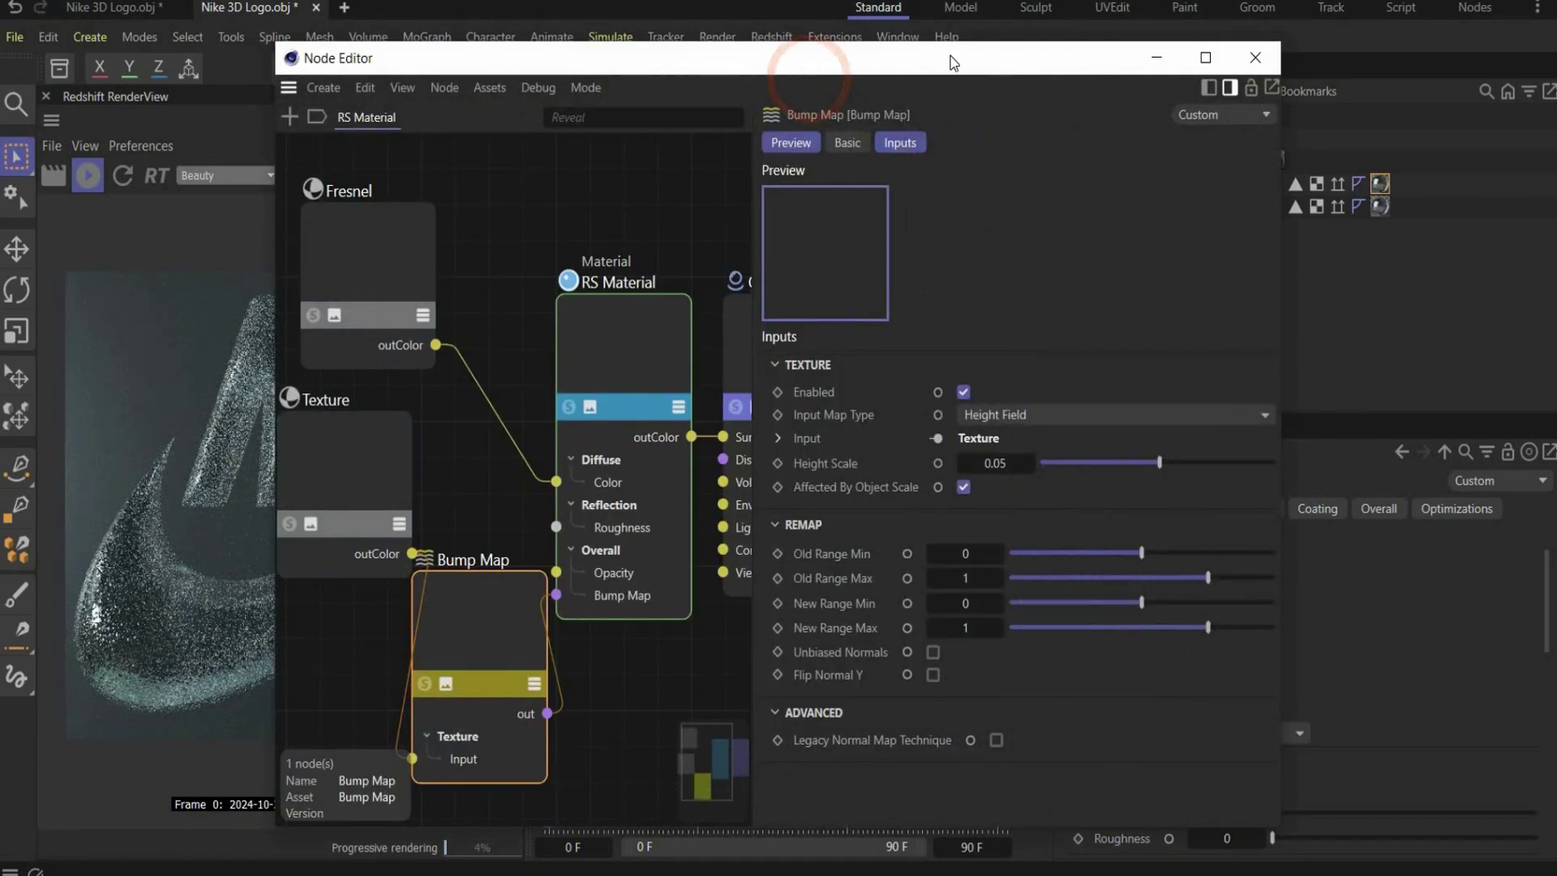
drag(953, 64, 1192, 21)
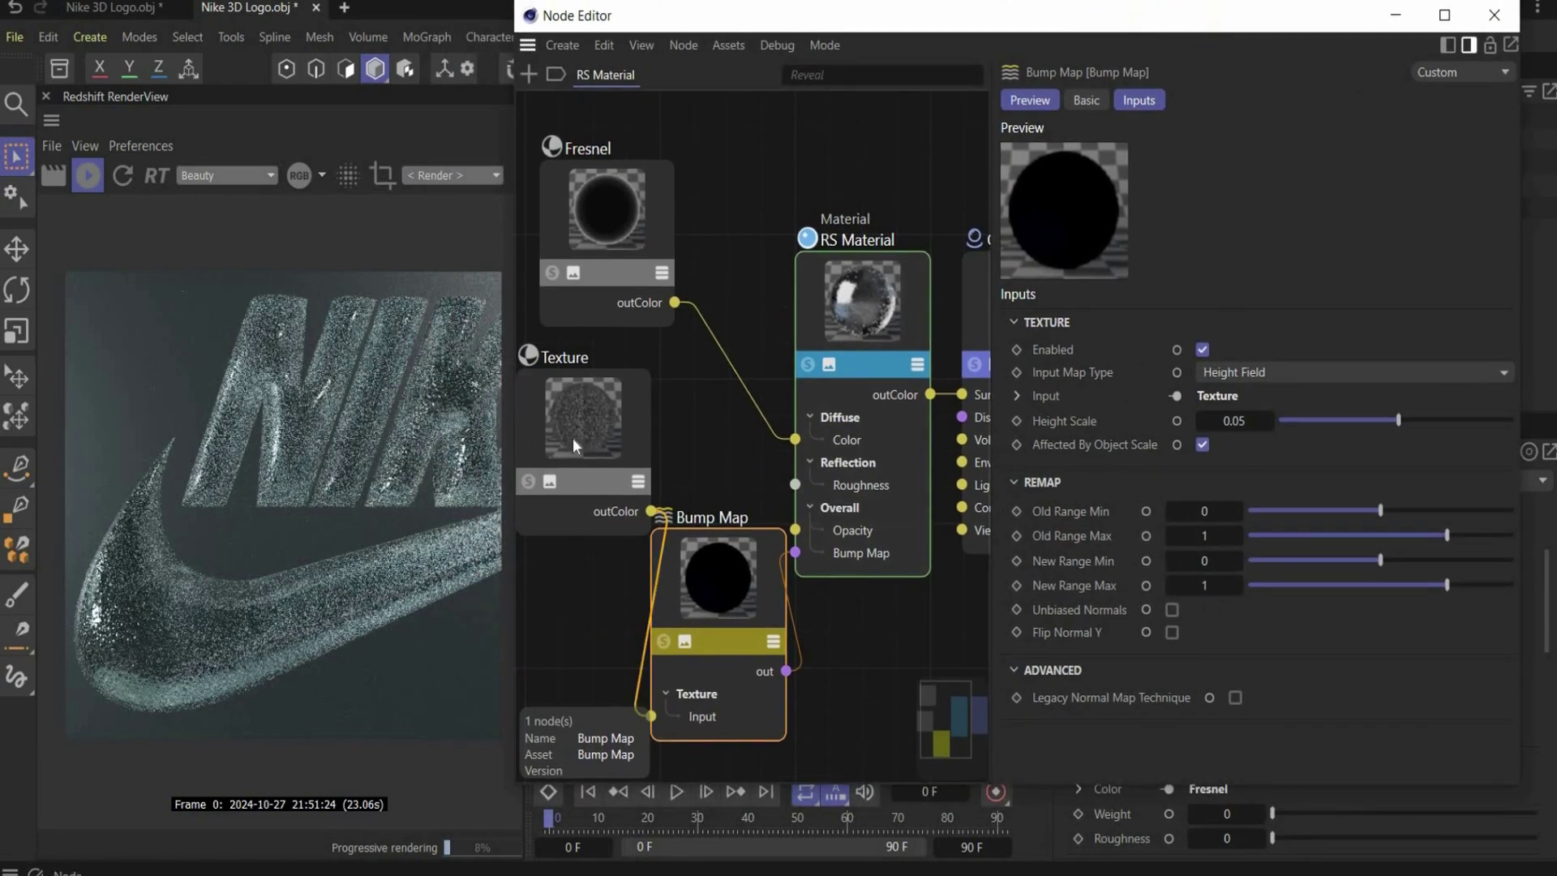
click(578, 436)
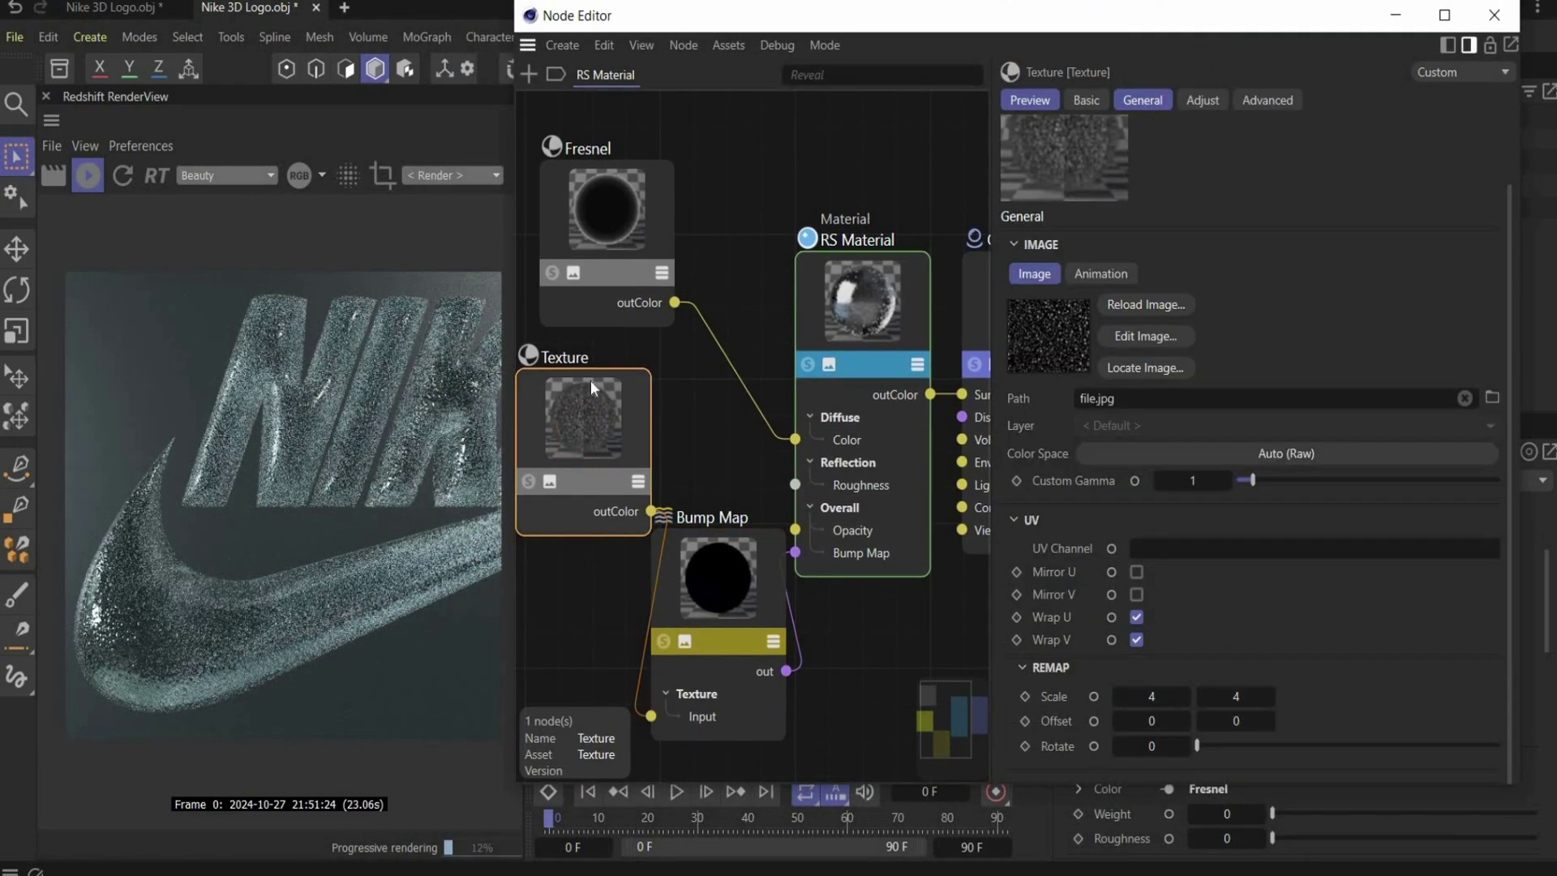
click(1153, 700)
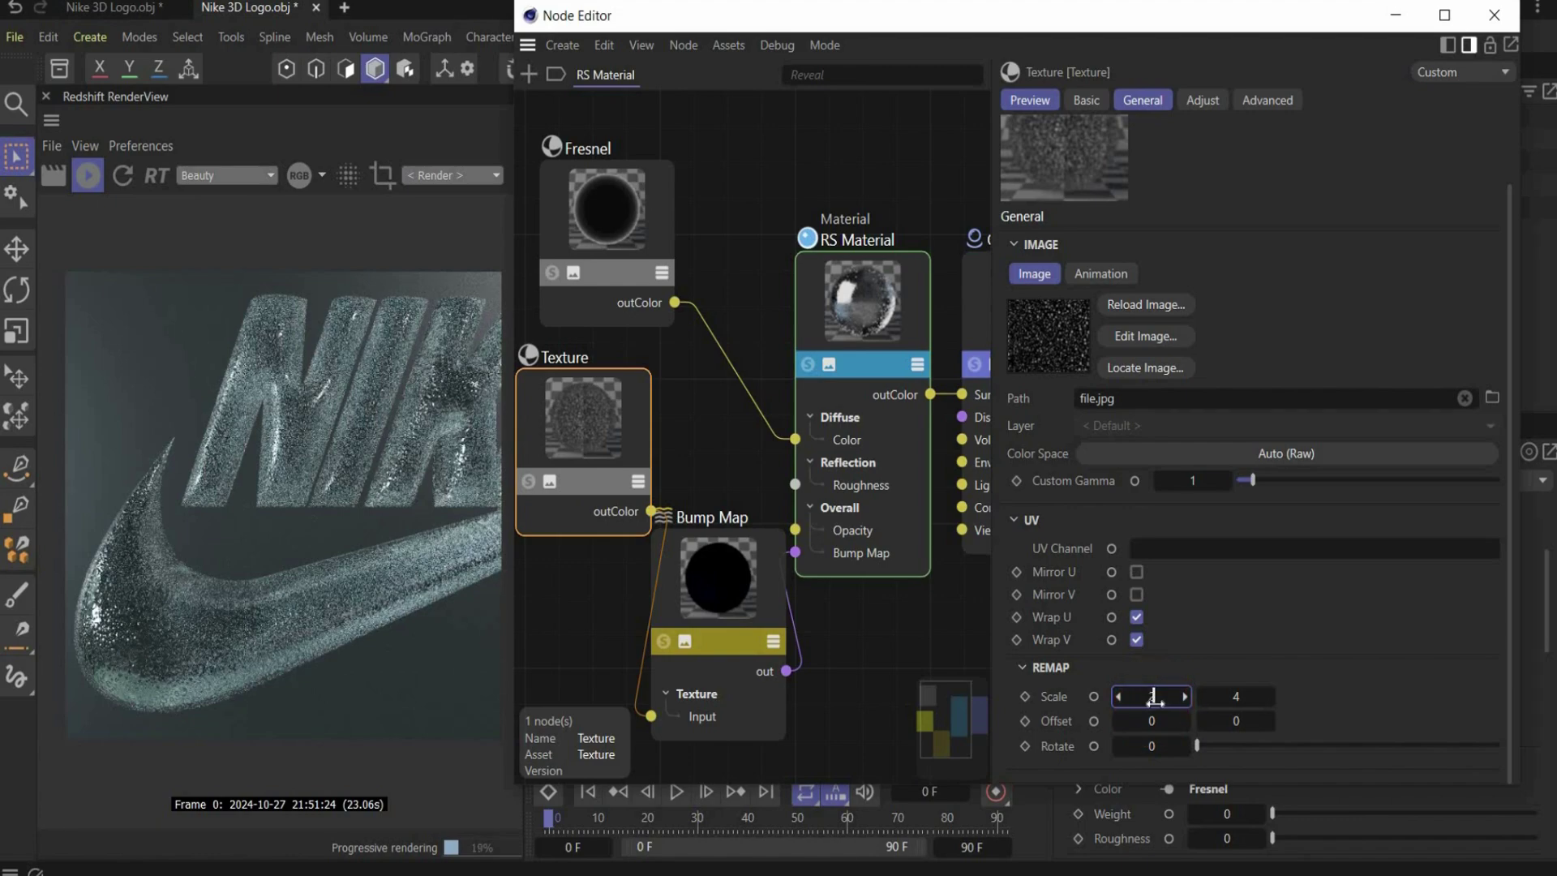
text(2)
click(1236, 689)
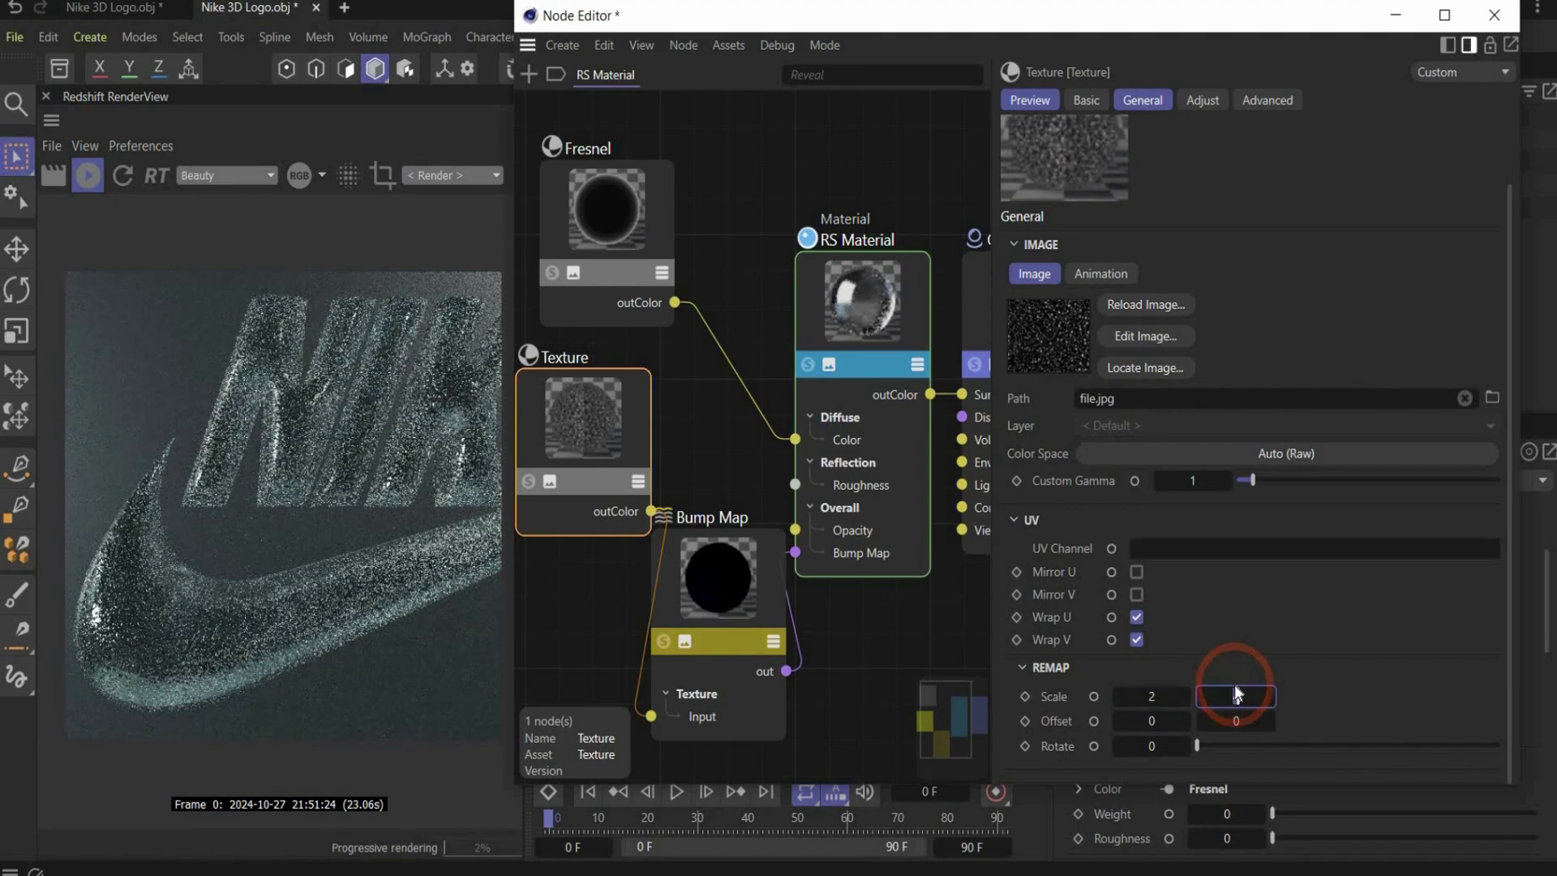
text(2)
key(Return)
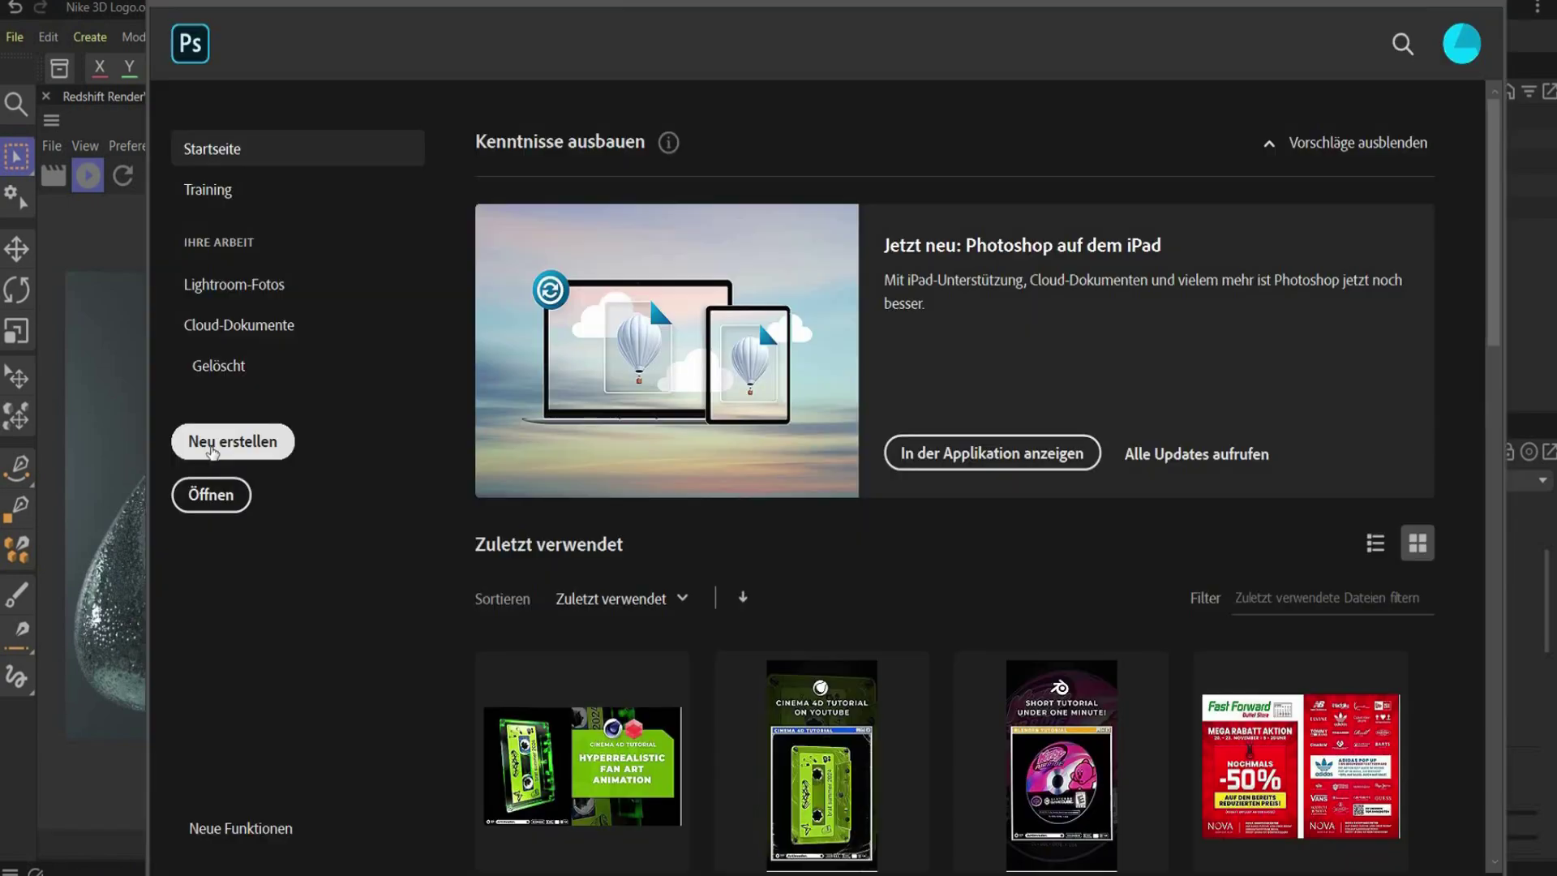
Create a 1080×1080 canvas with the sneaker sticker and hide the white background layer
click(213, 451)
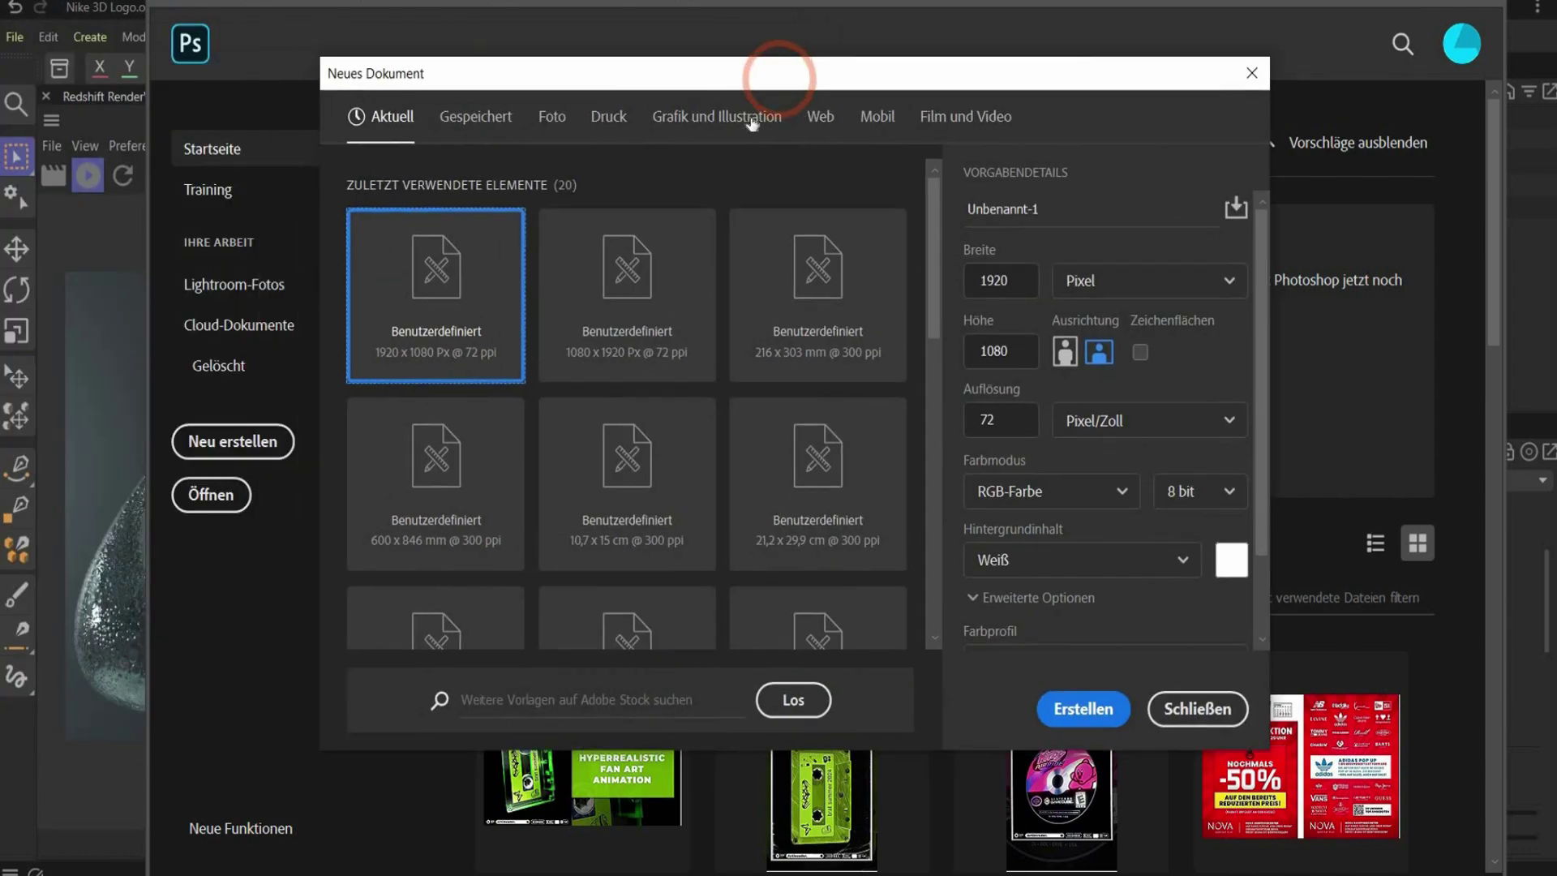
click(708, 341)
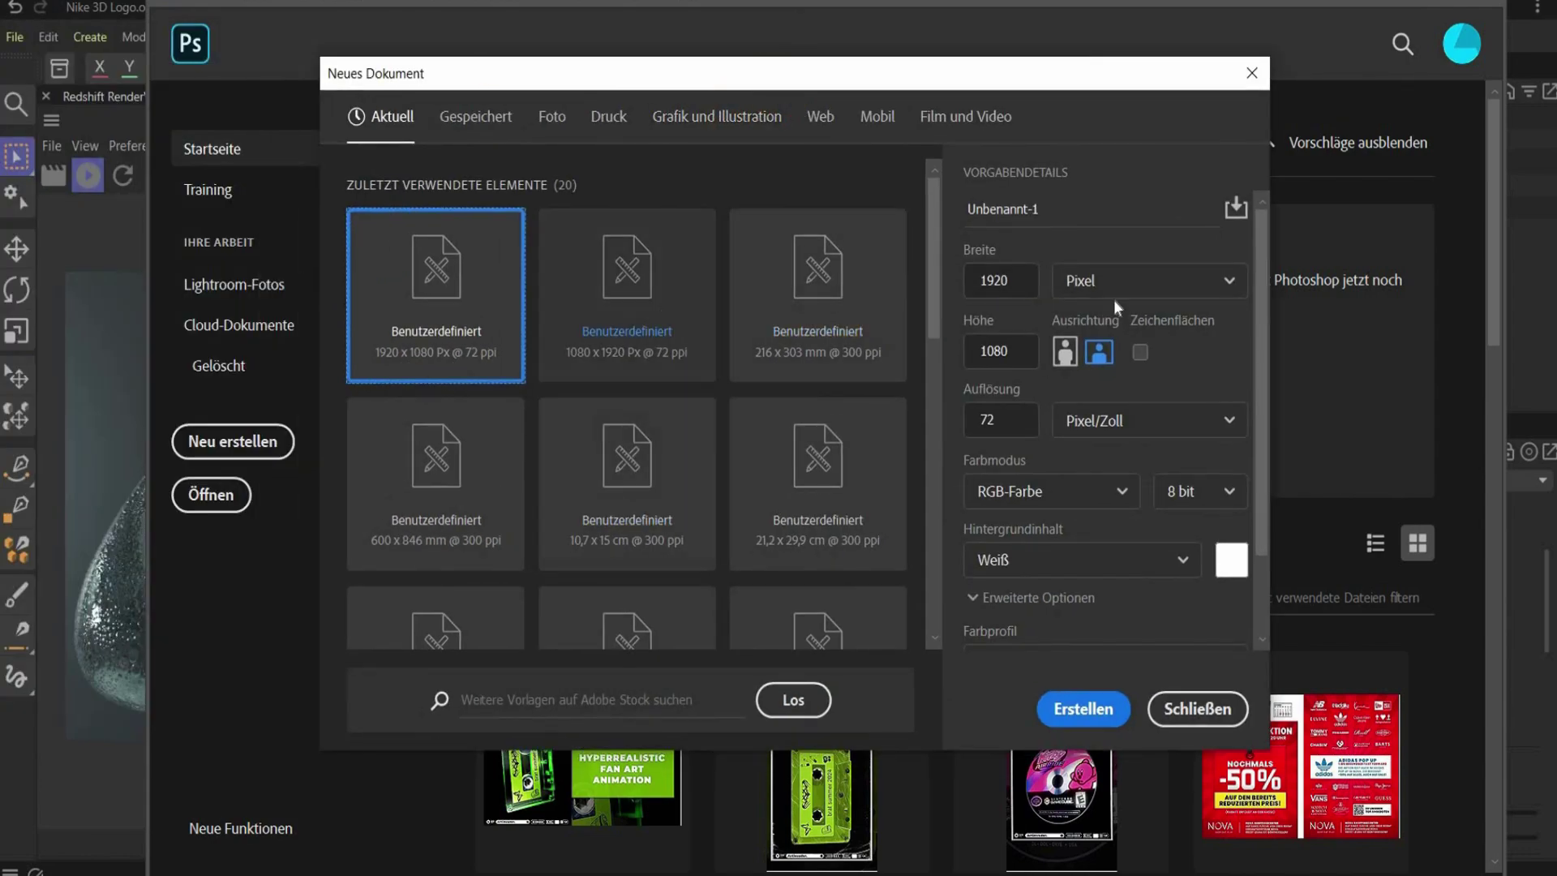
double_click(998, 350)
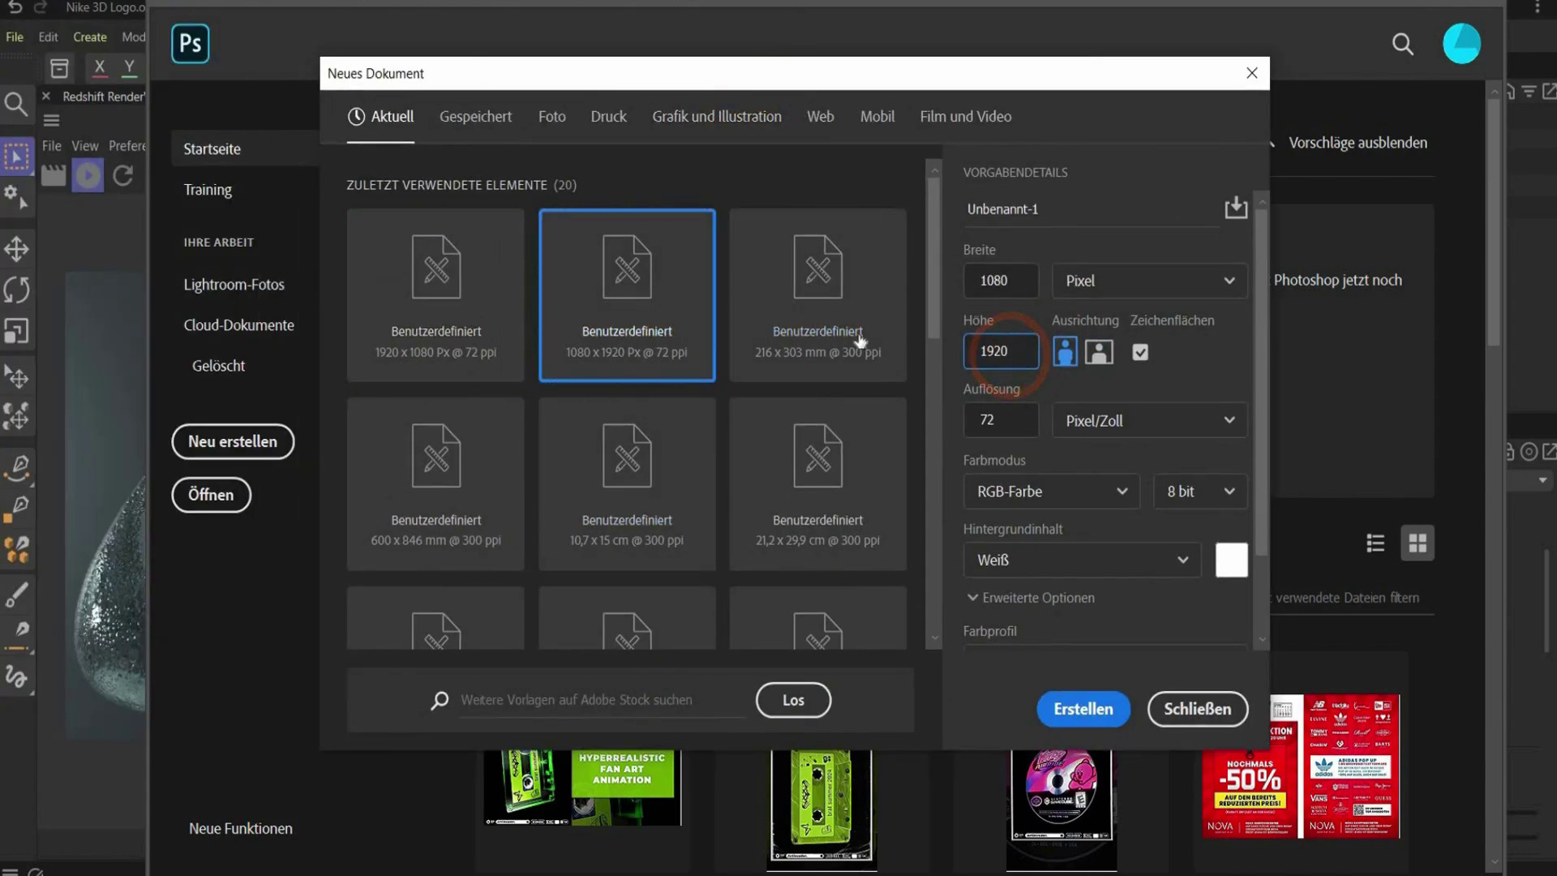
text(1080)
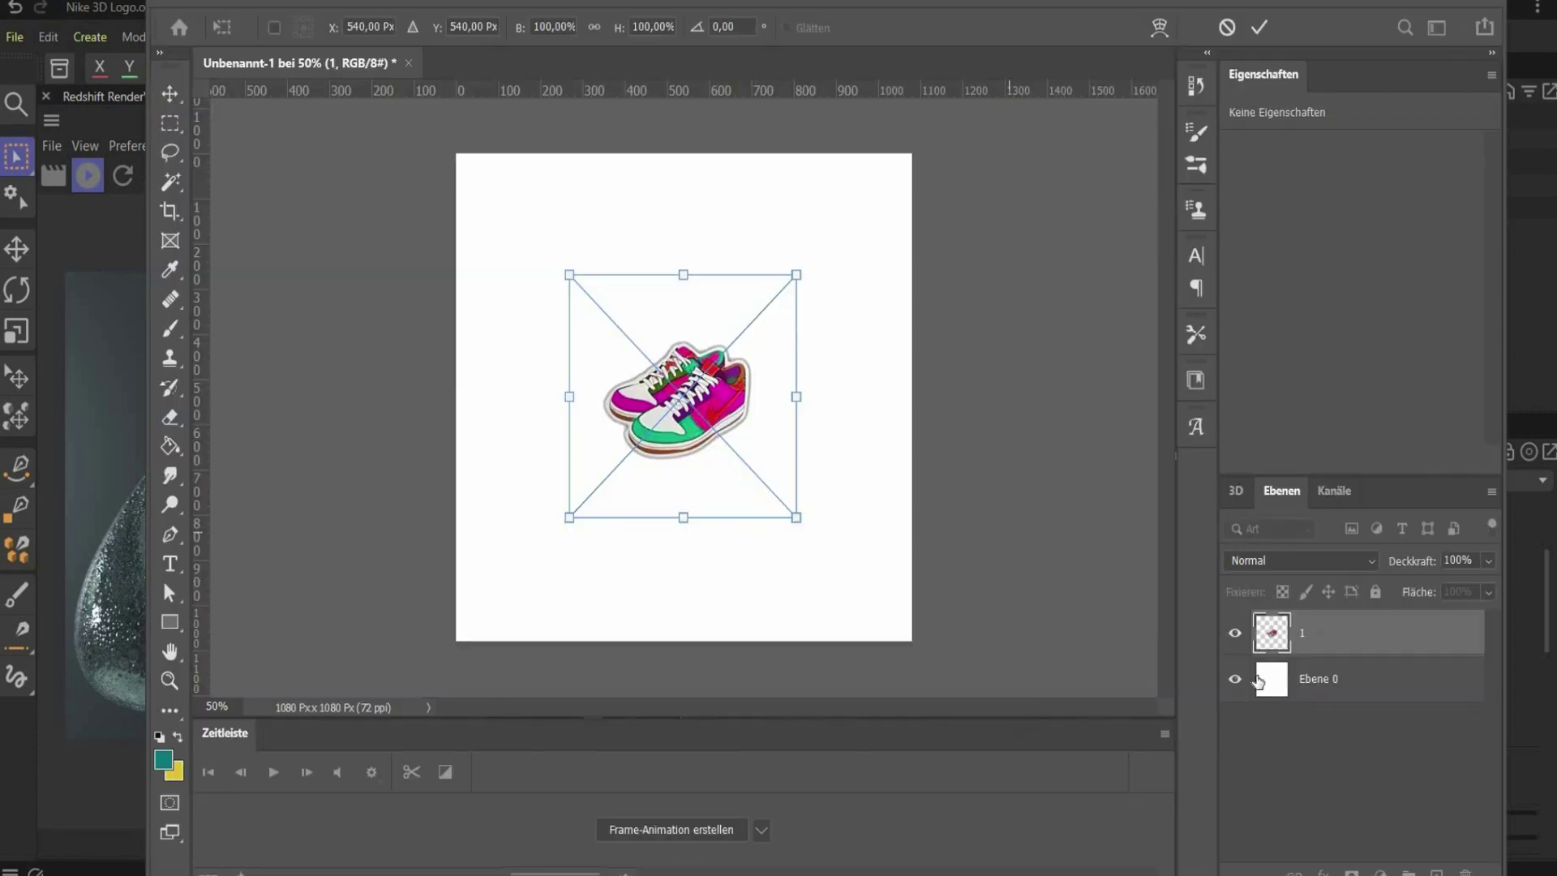
click(1330, 678)
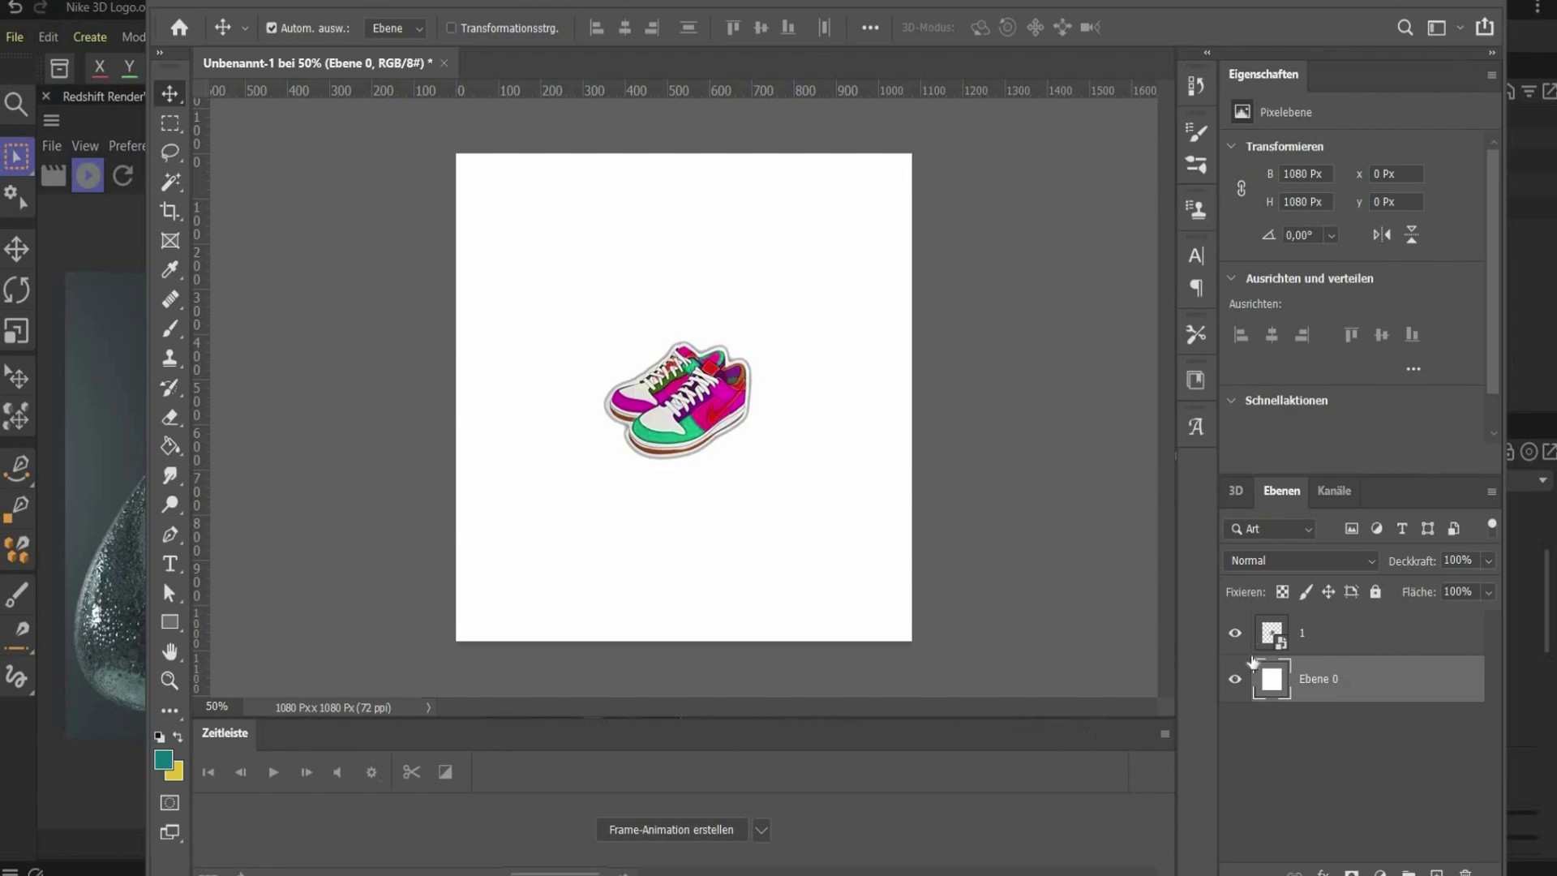
click(1235, 679)
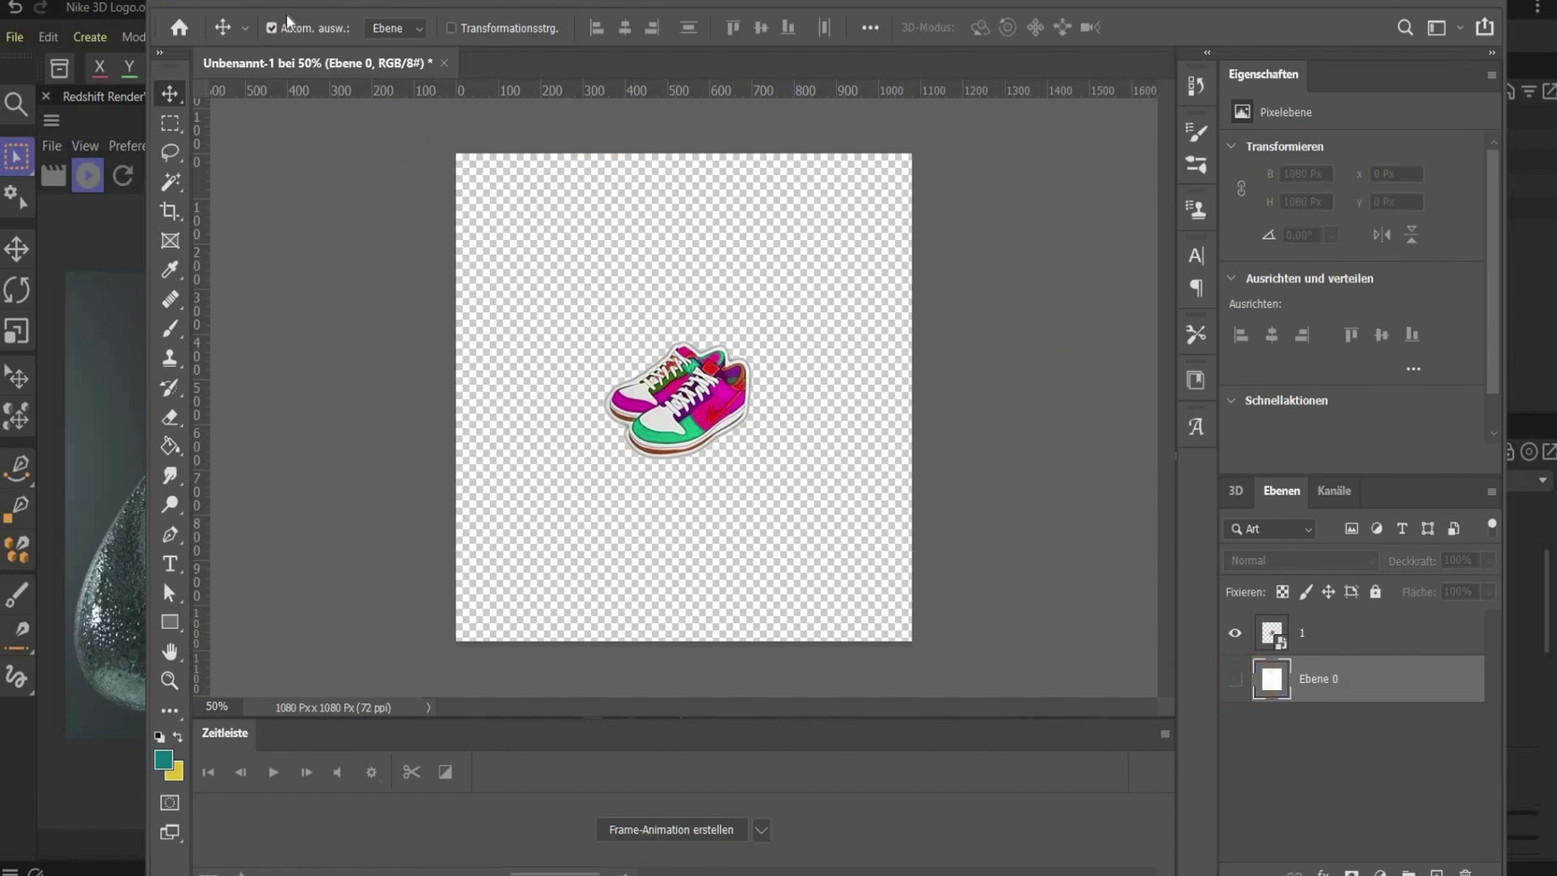
Export the sneaker canvas as a transparent PNG via Export As
click(197, 5)
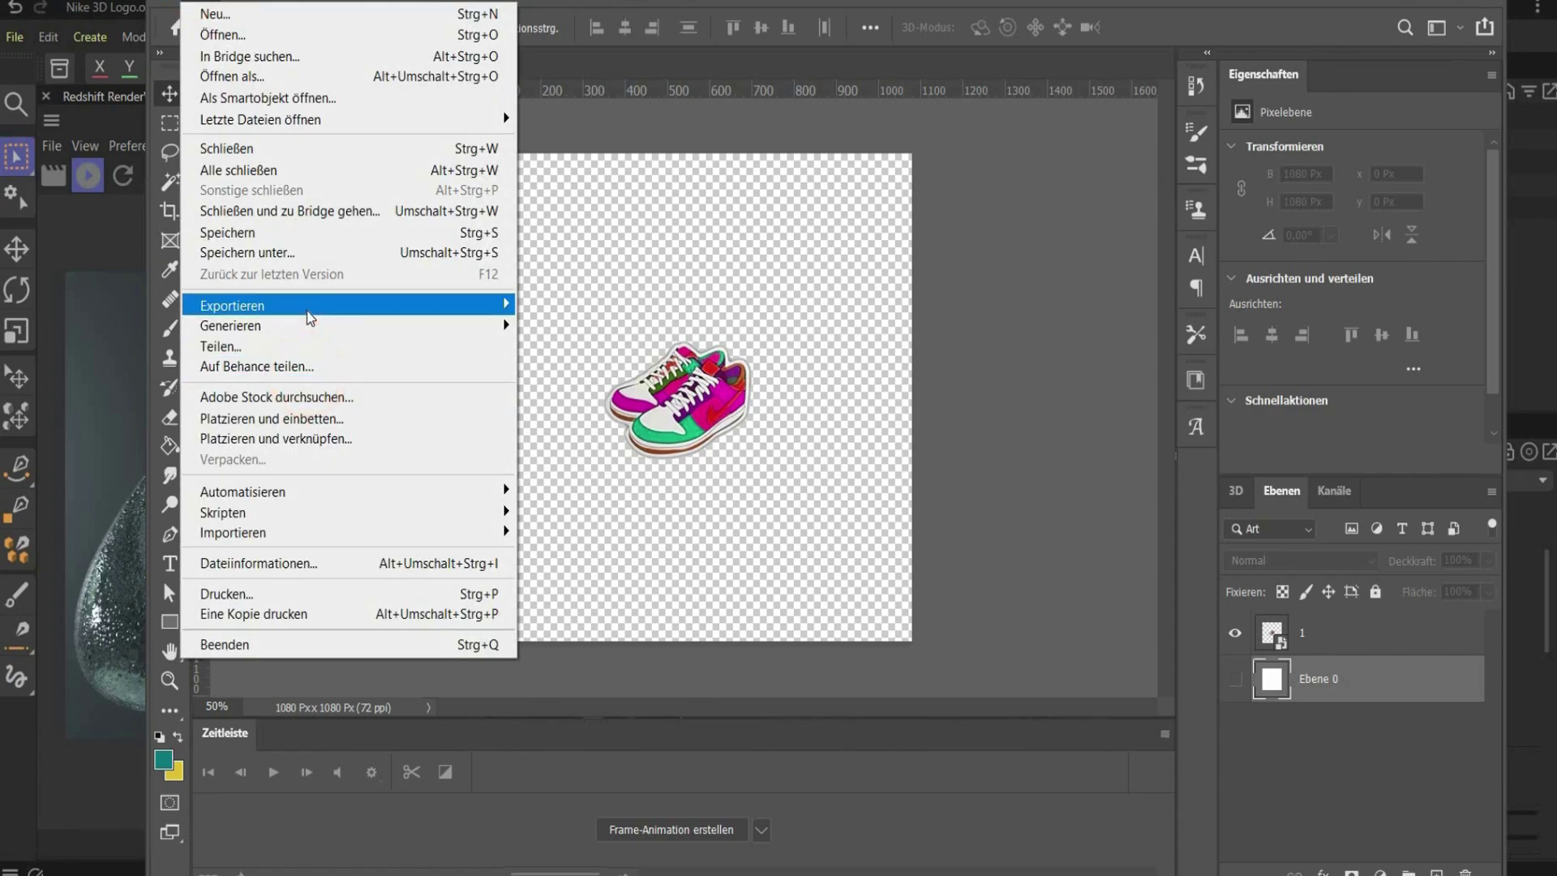
mouse_move(478, 306)
click(600, 325)
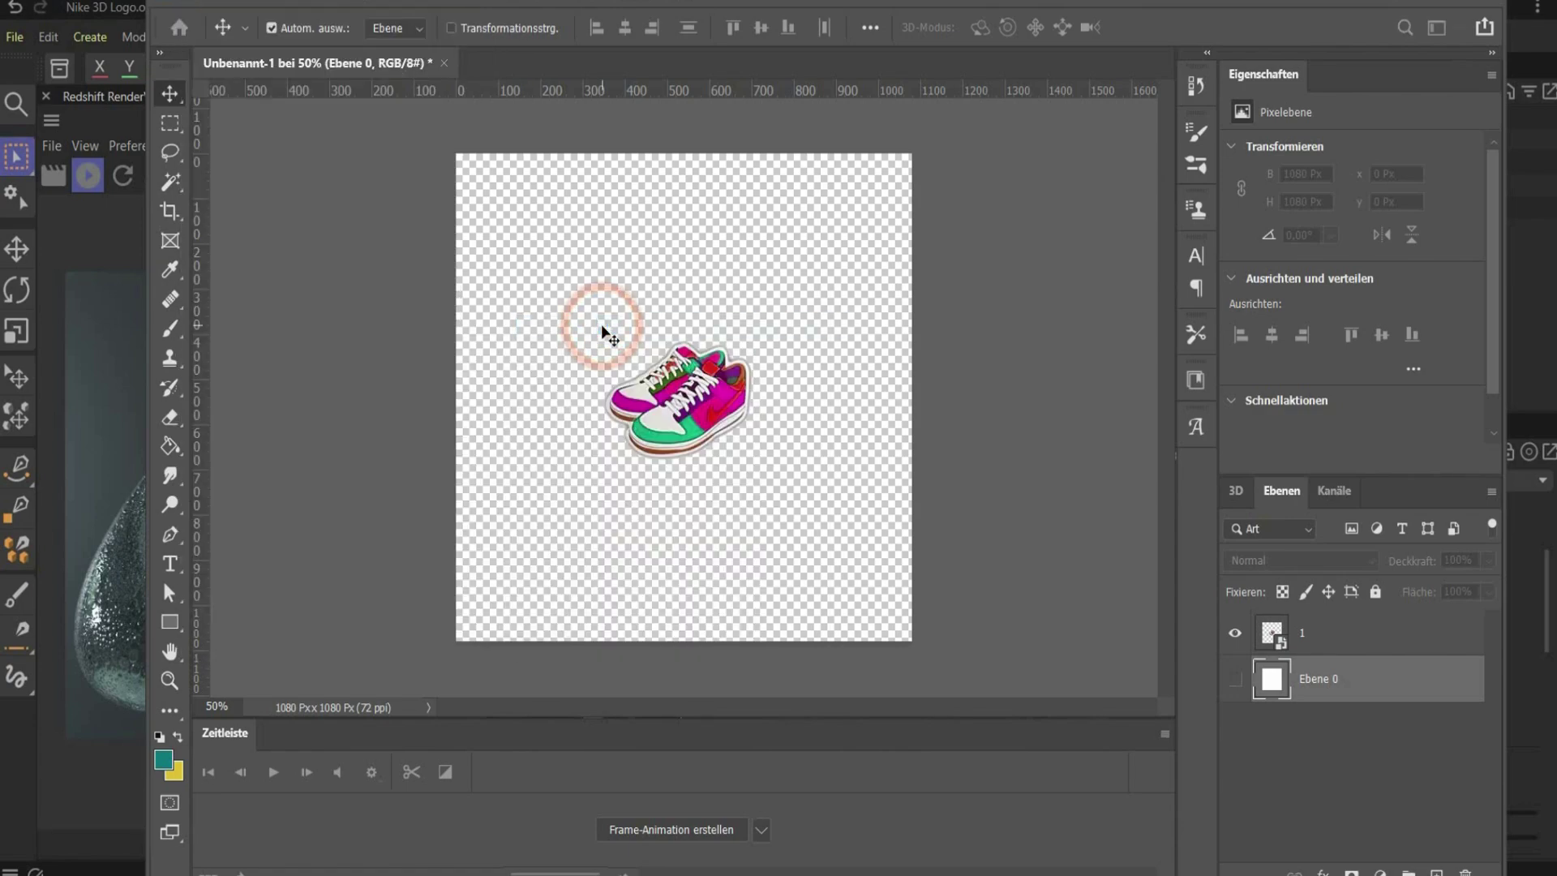
click(809, 104)
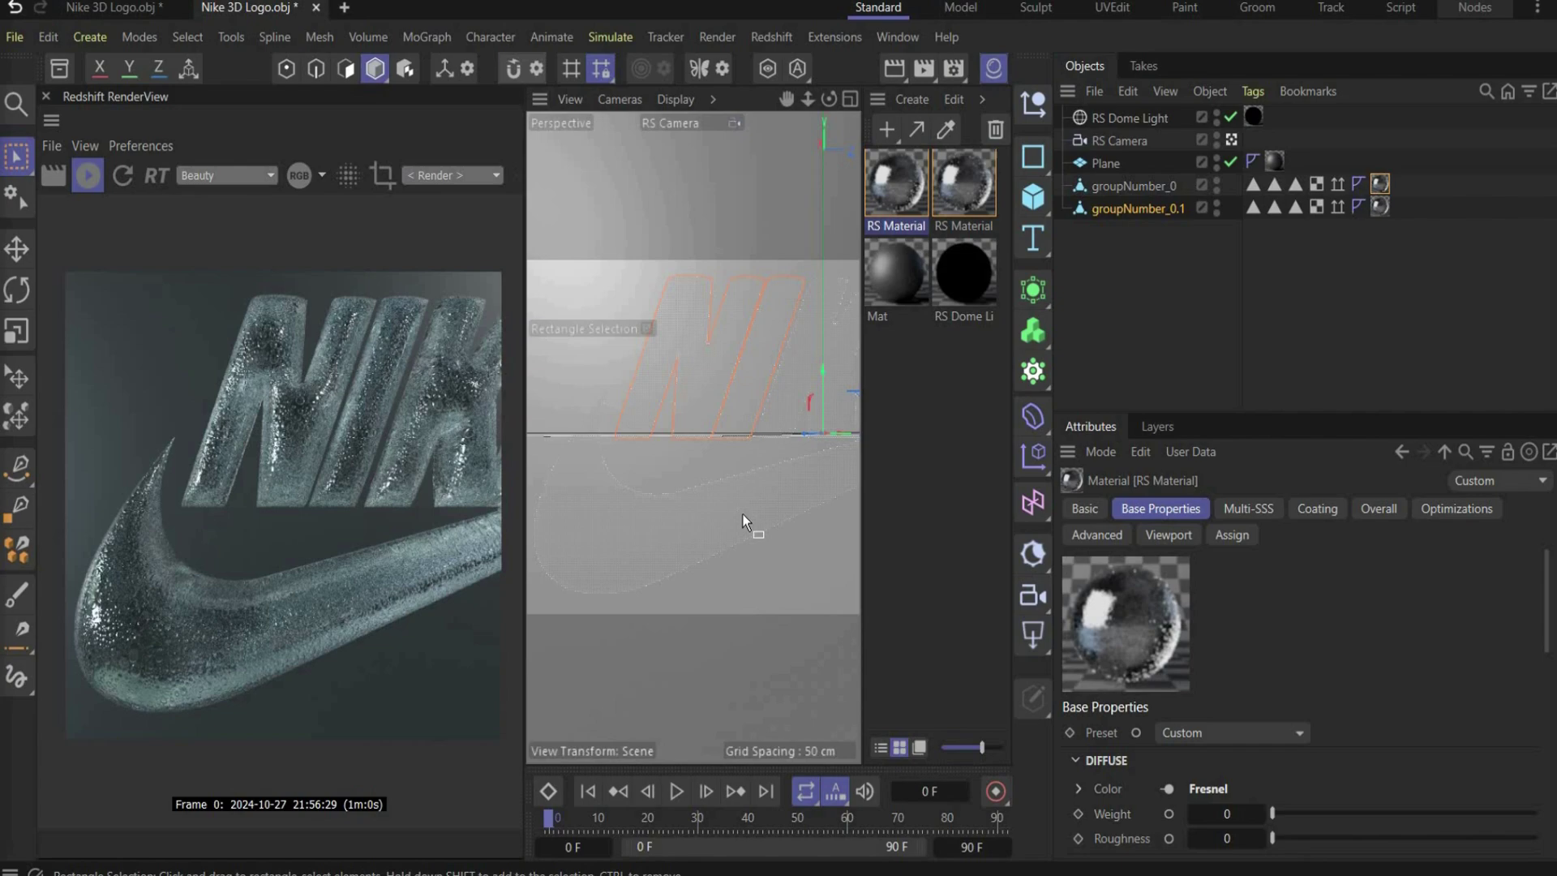
Create material Mat.1 and bring 3.png into its node graph
double_click(936, 378)
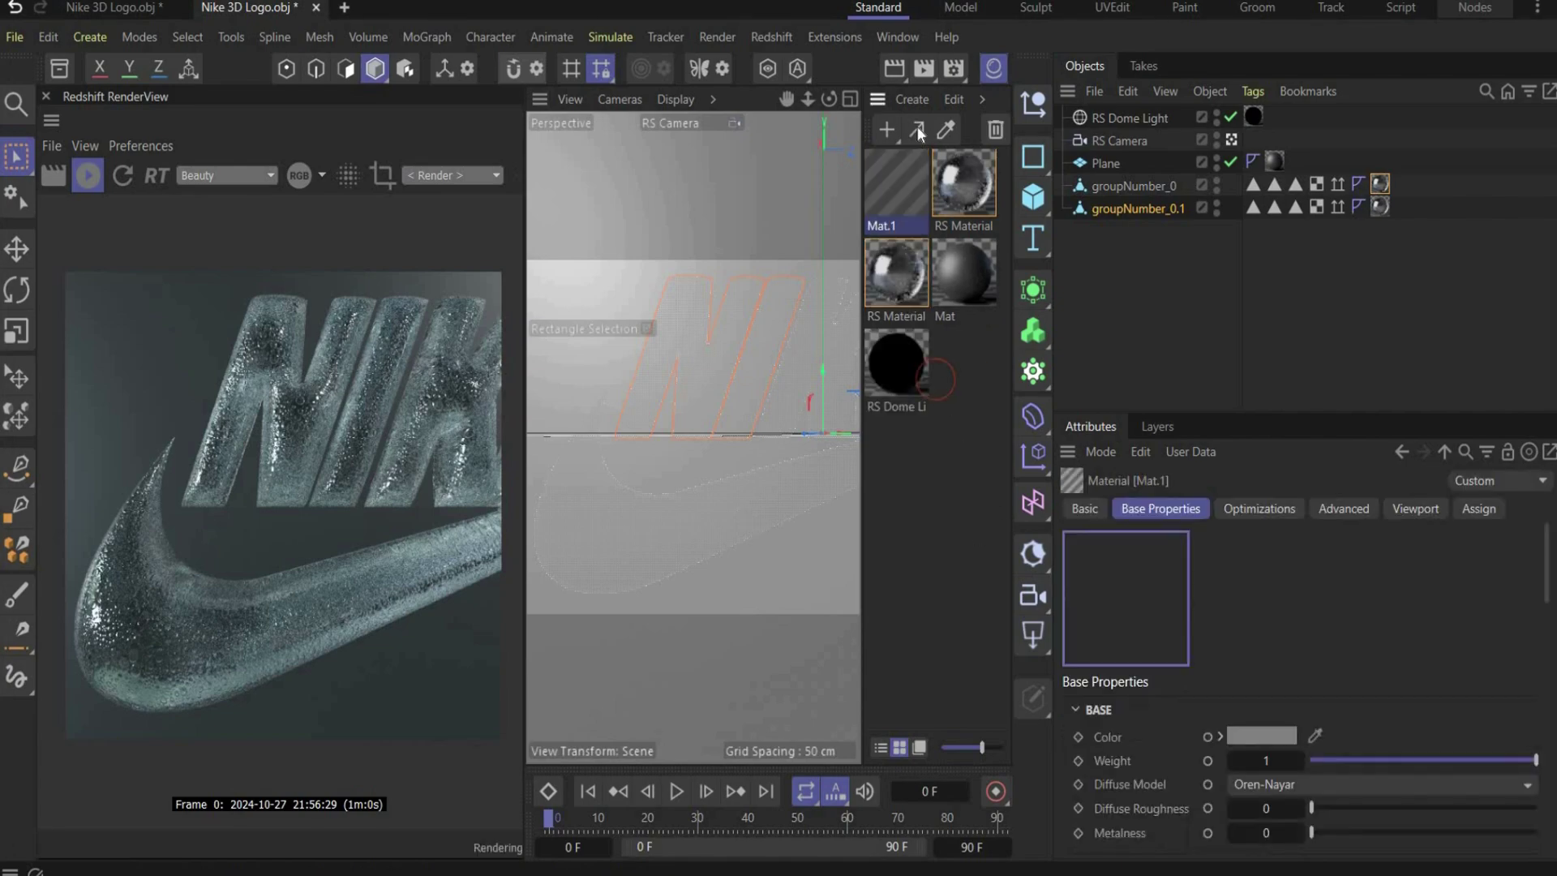
double_click(907, 174)
drag(588, 51, 874, 42)
drag(0, 341, 618, 404)
click(543, 535)
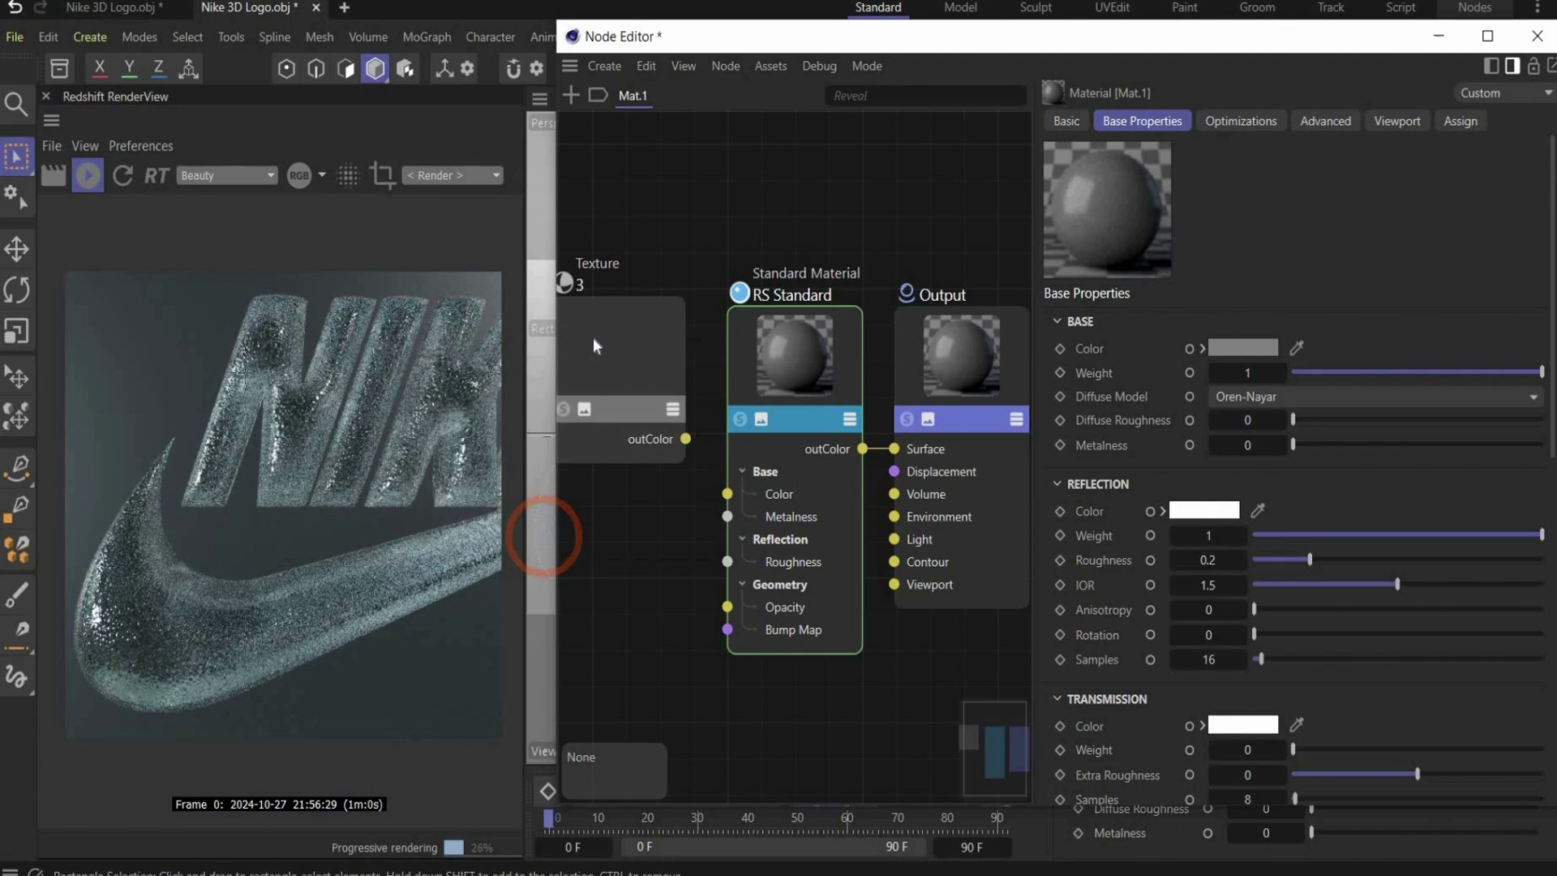
Add a Color Splitter, wiring the sticker to base colour and its alpha to opacity
double_click(667, 217)
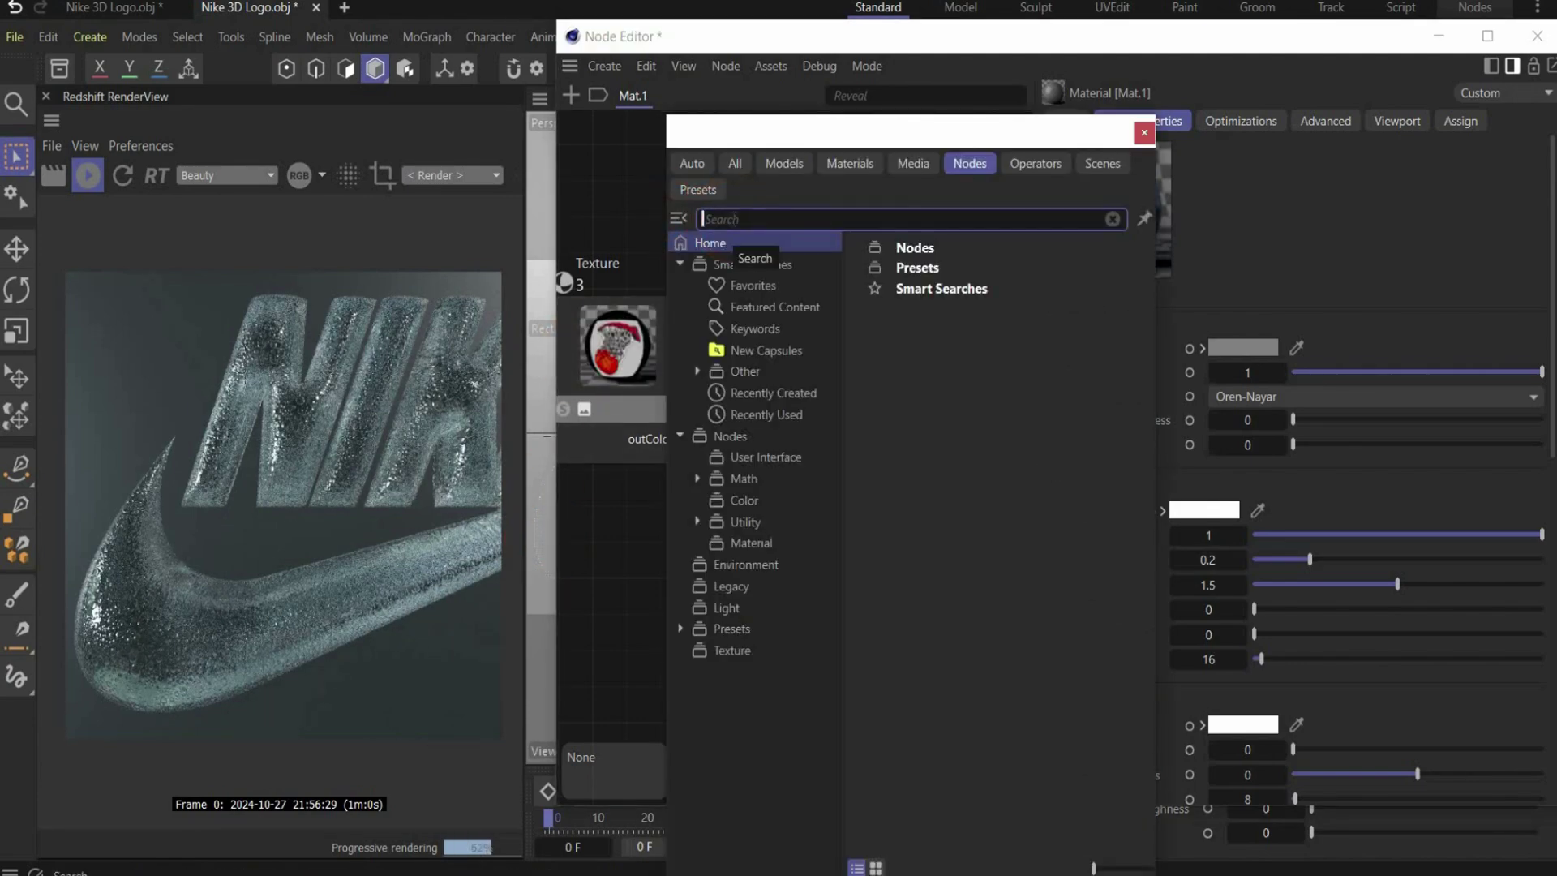
text(color s)
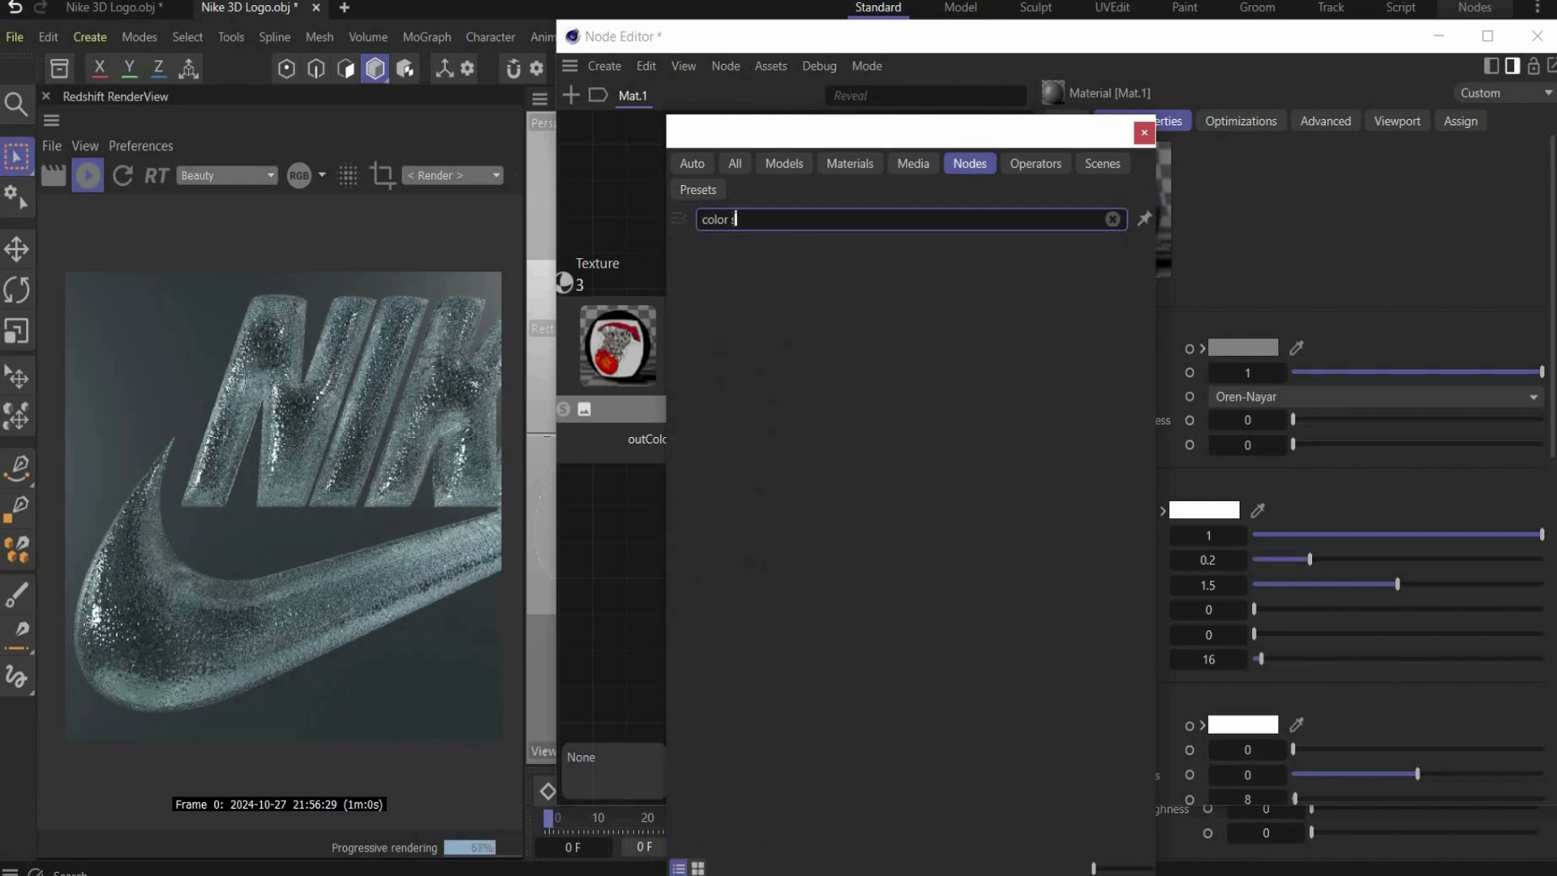
key(Return)
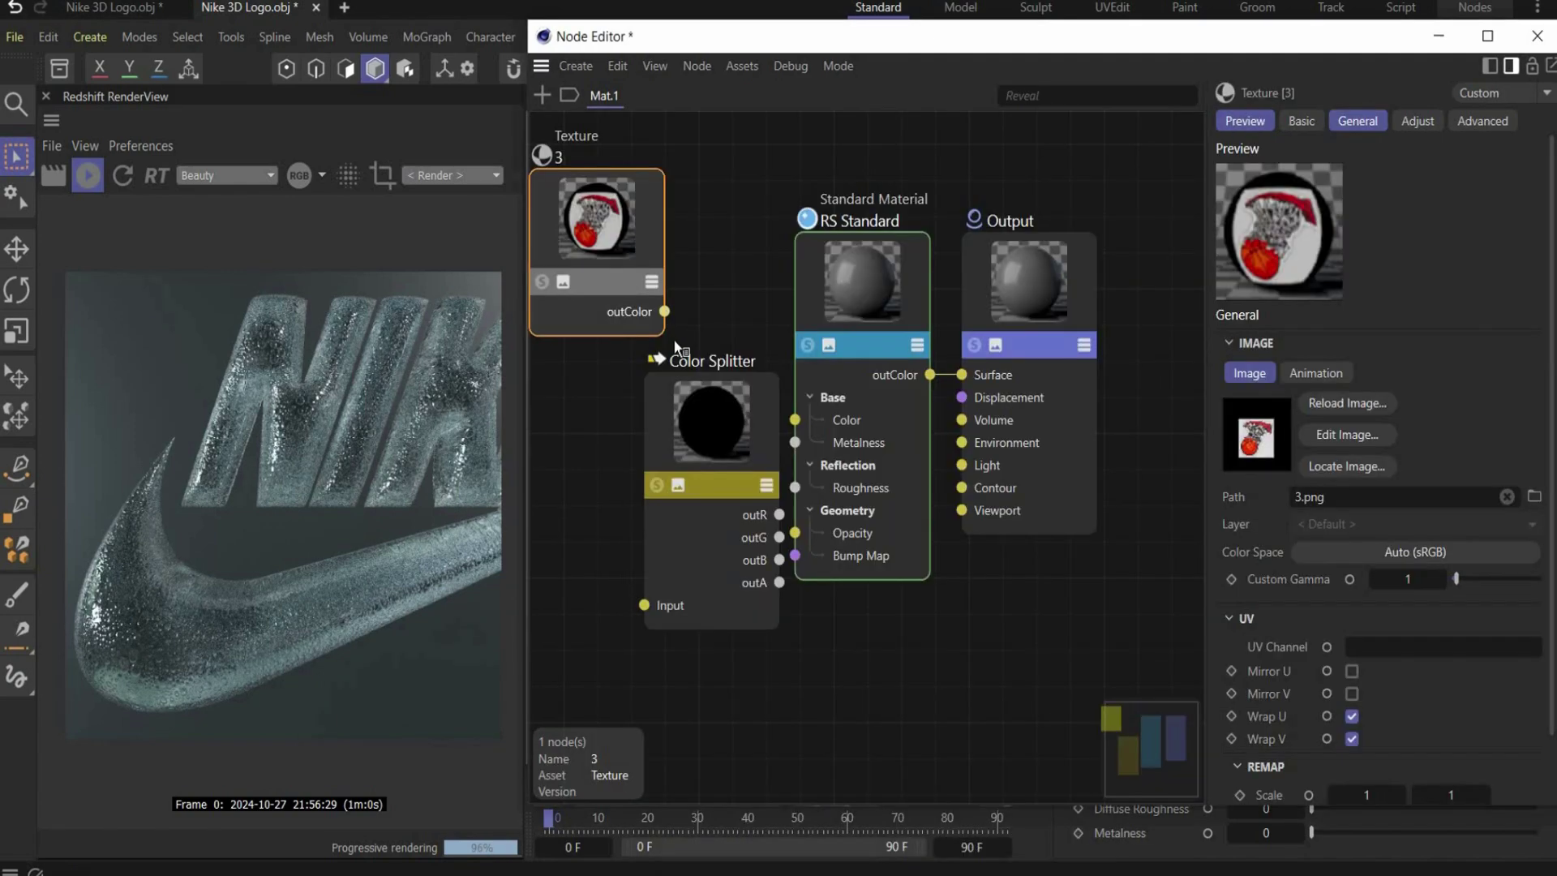
drag(665, 311, 646, 605)
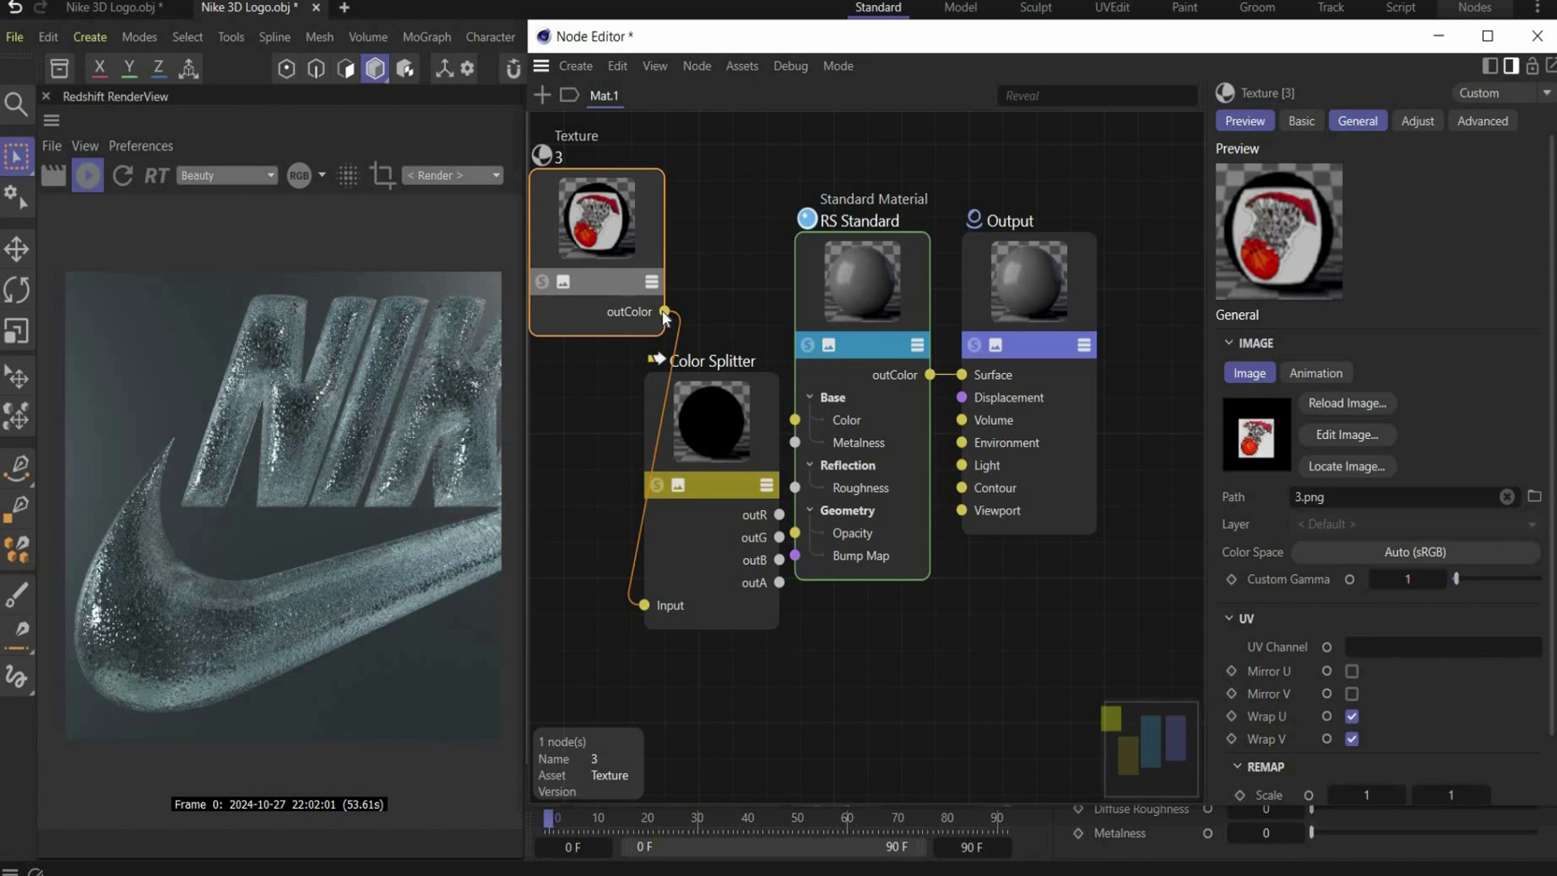
drag(662, 310, 712, 436)
drag(799, 541, 755, 584)
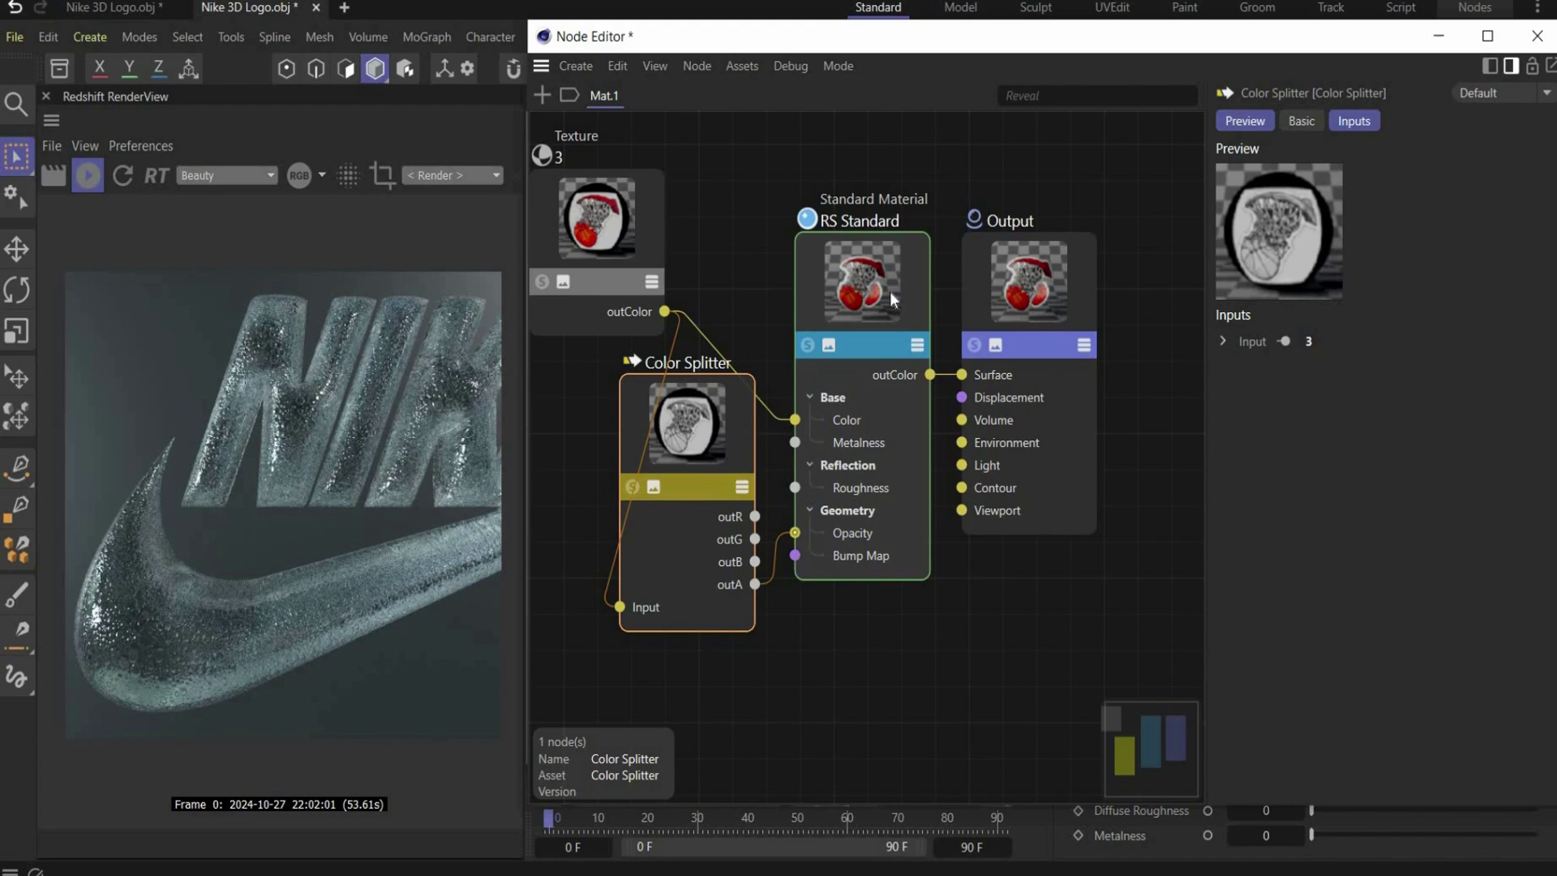
Set Mat.1's Metalness to 0.5 and Reflection Roughness to 0.5
click(874, 276)
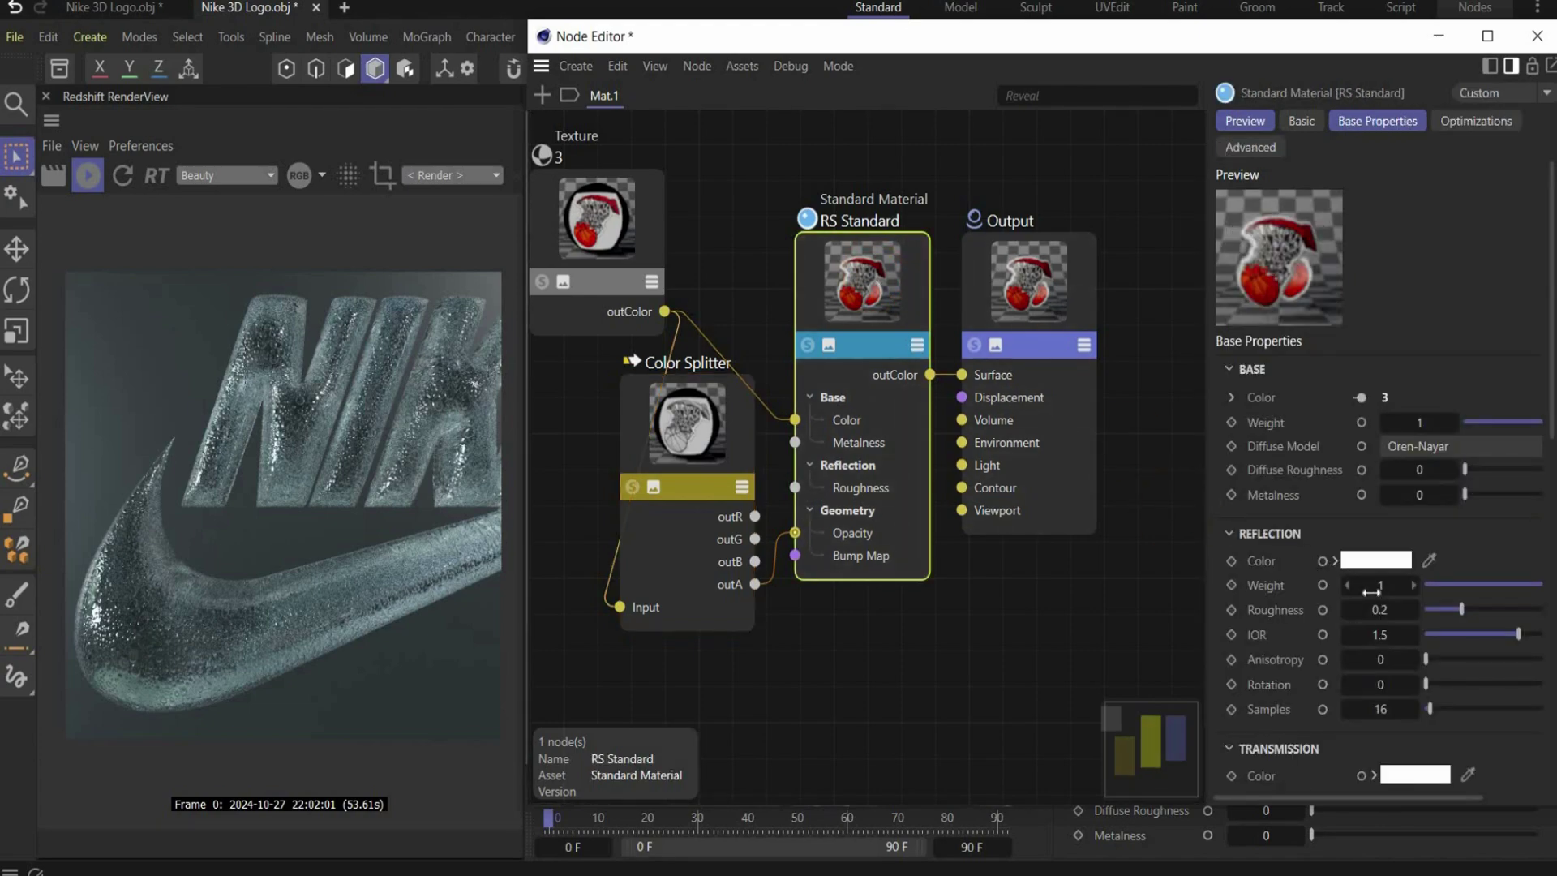
click(1417, 496)
text(0.5)
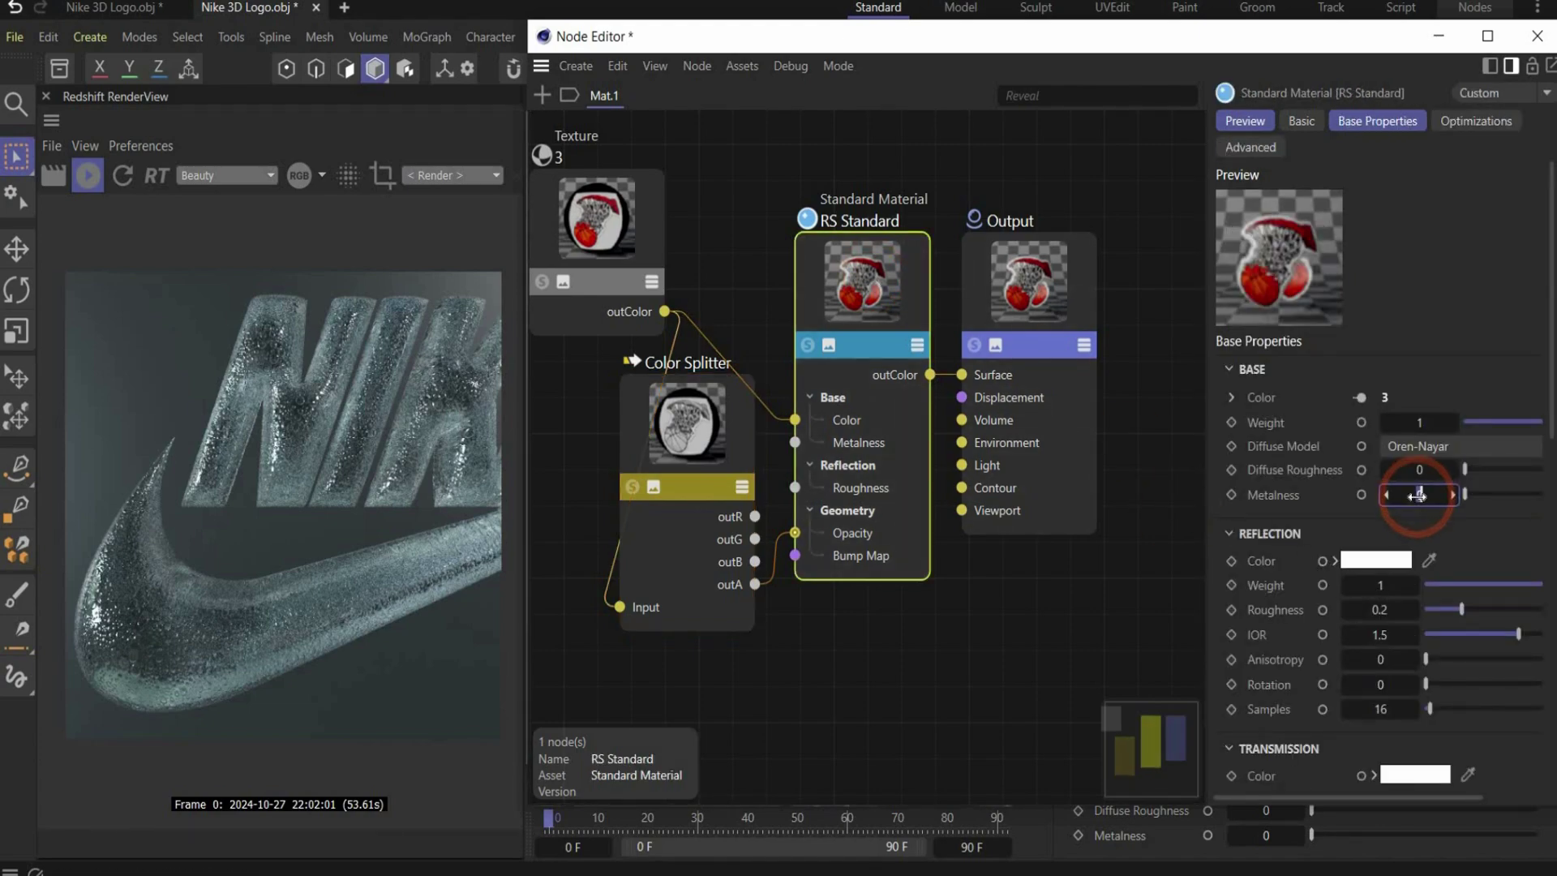
key(Return)
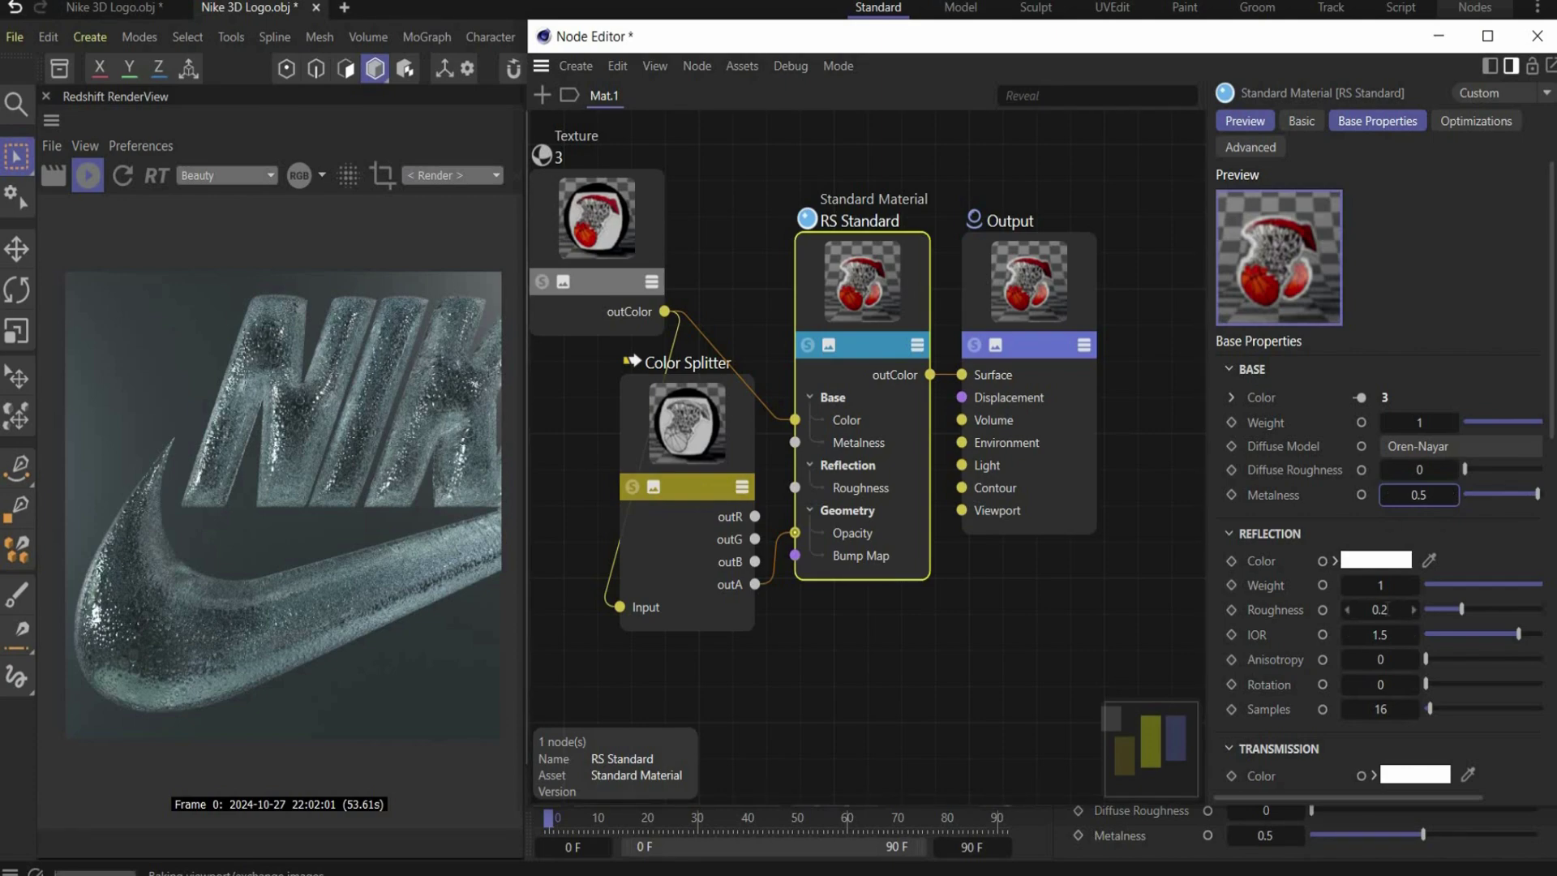
click(1379, 609)
text(0.)
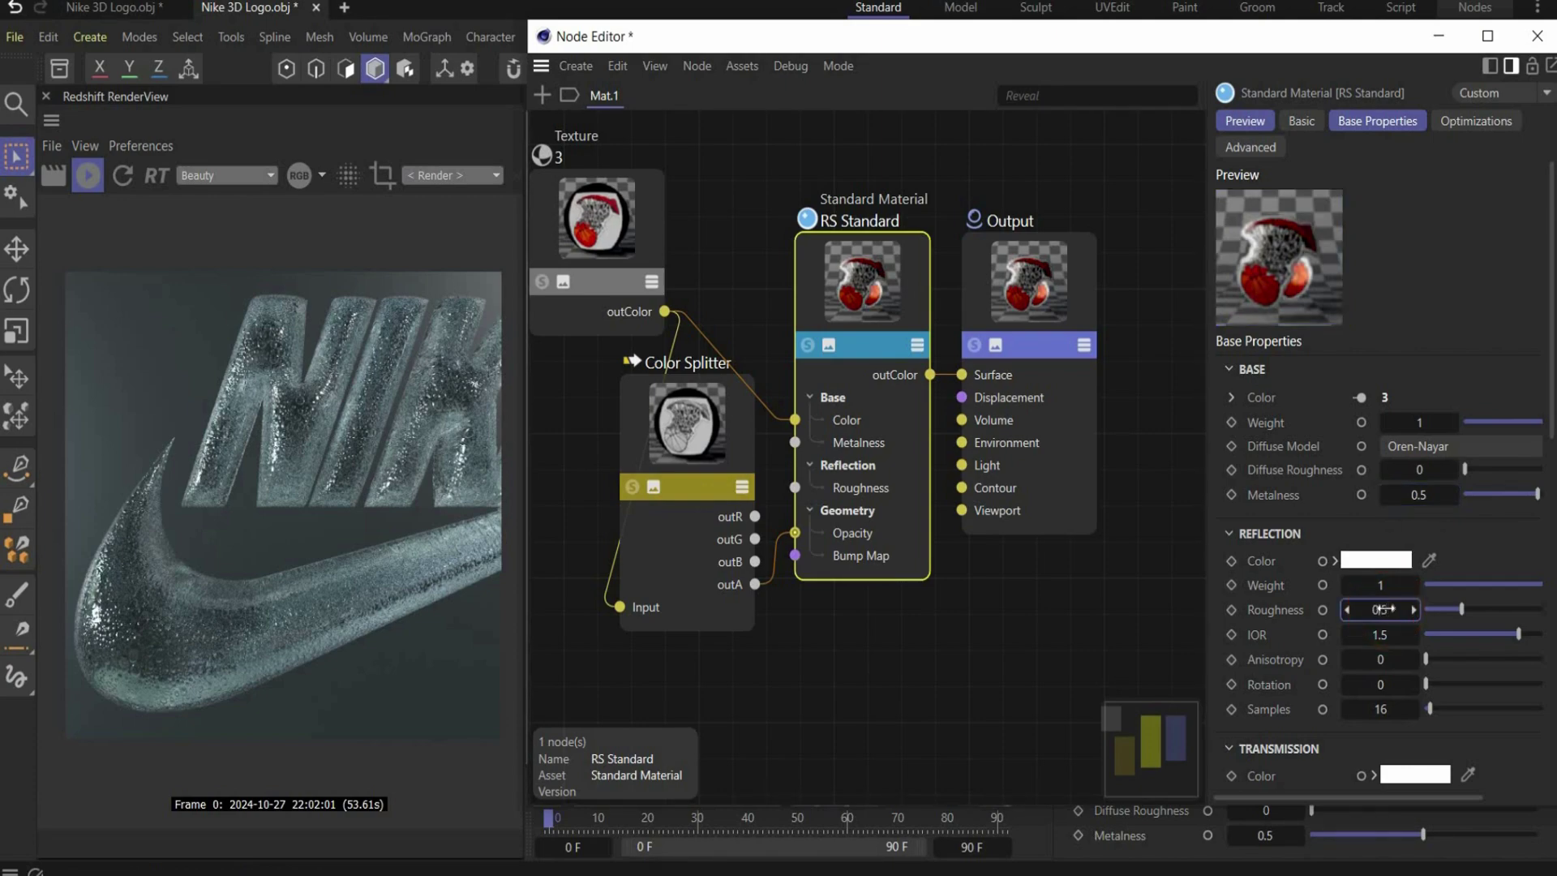
text(5)
key(Return)
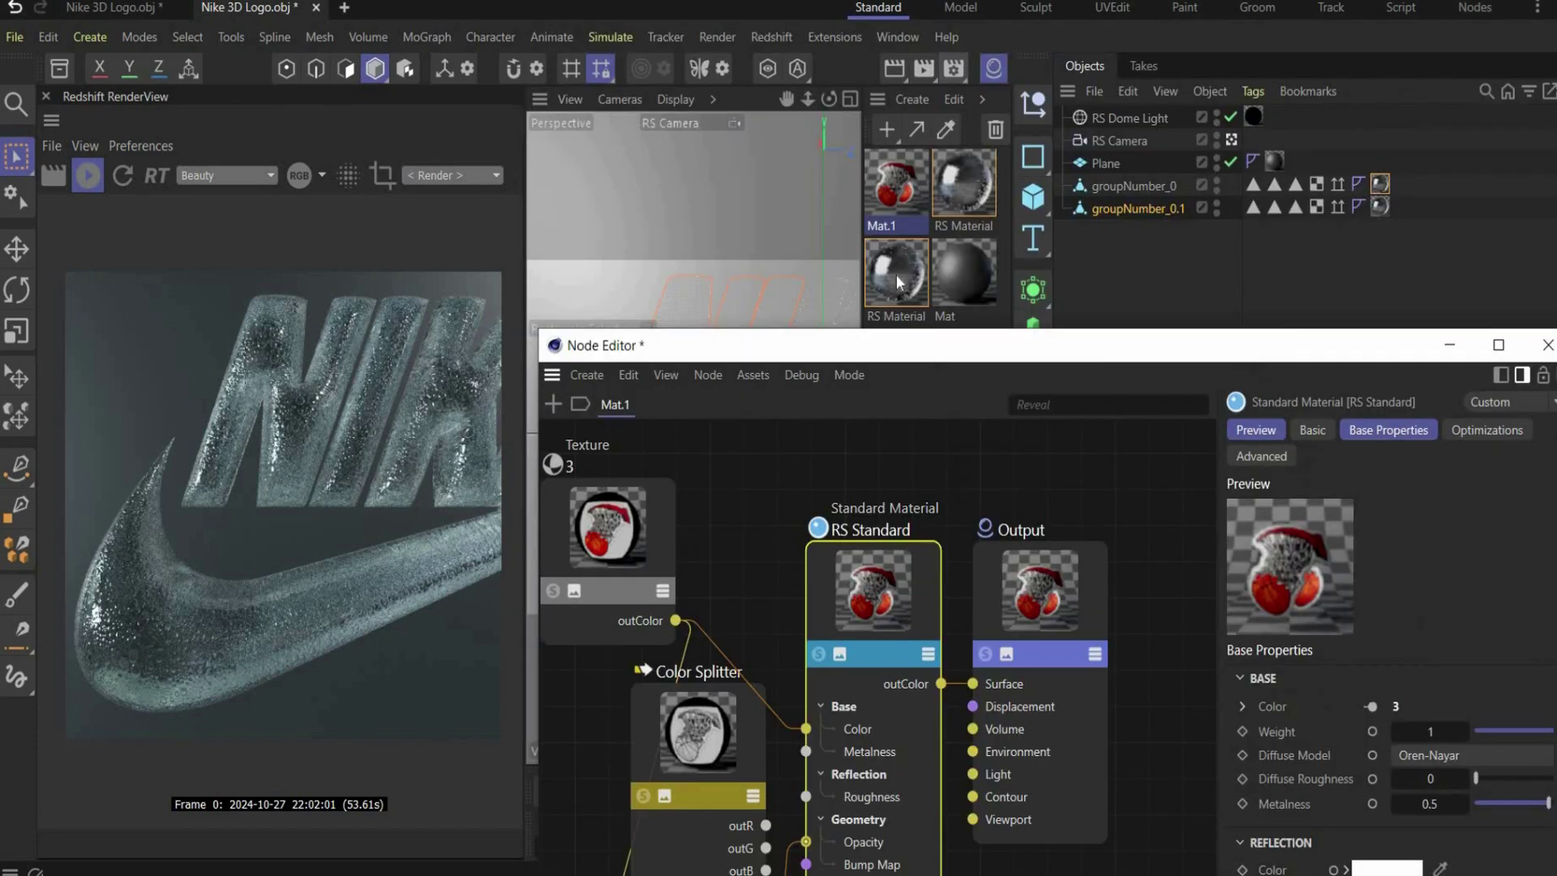
Select the grain Texture and Bump Map nodes in the glass RS Material's graph
click(897, 274)
drag(915, 359, 900, 132)
scroll(799, 479, down, 3)
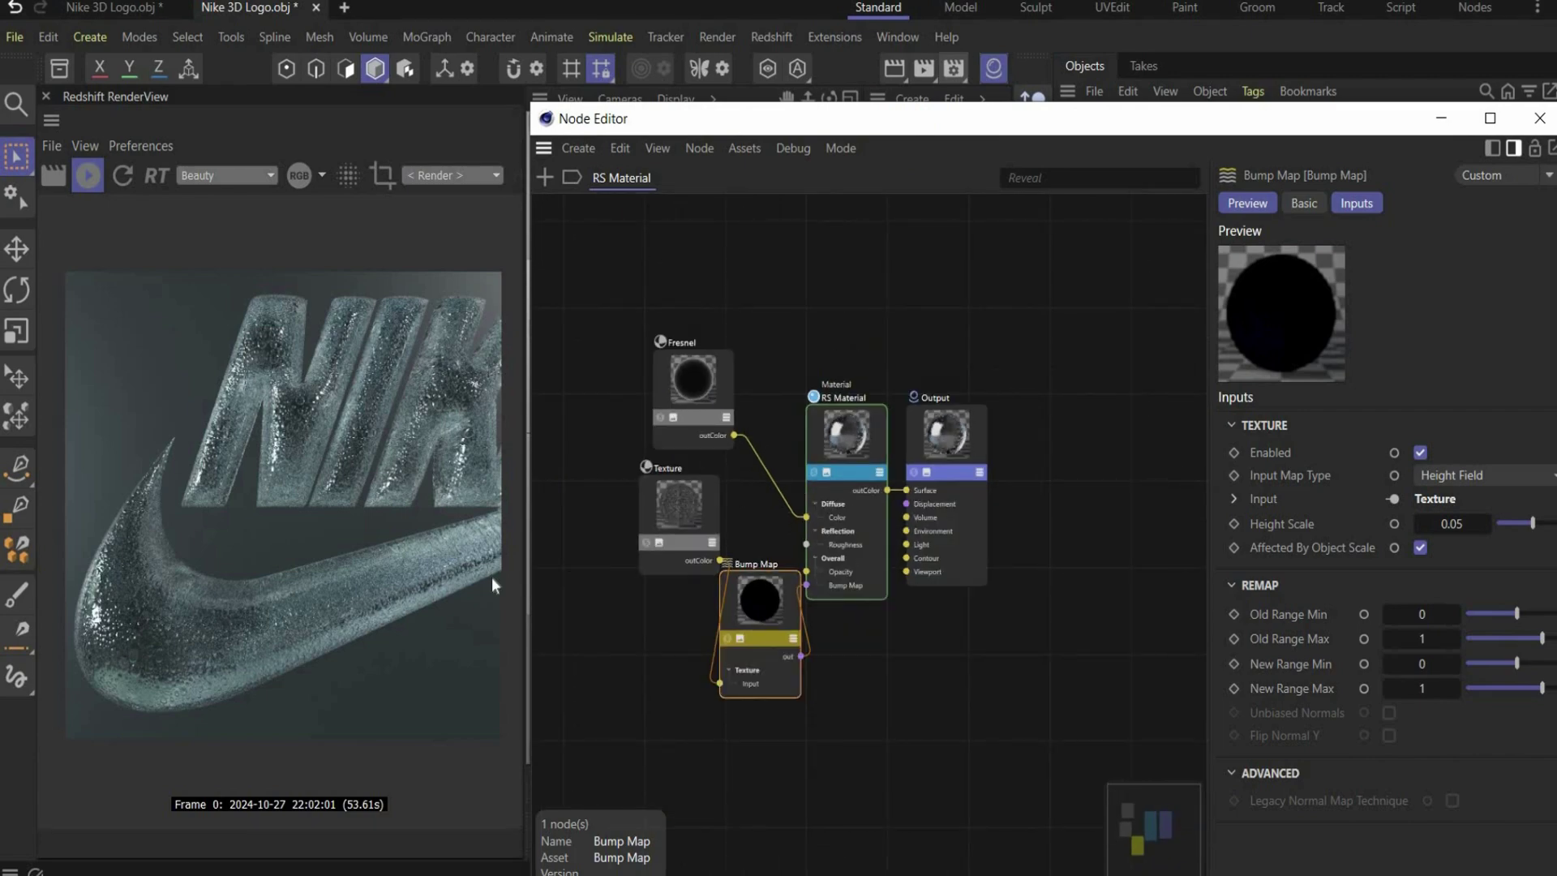
drag(591, 514, 735, 663)
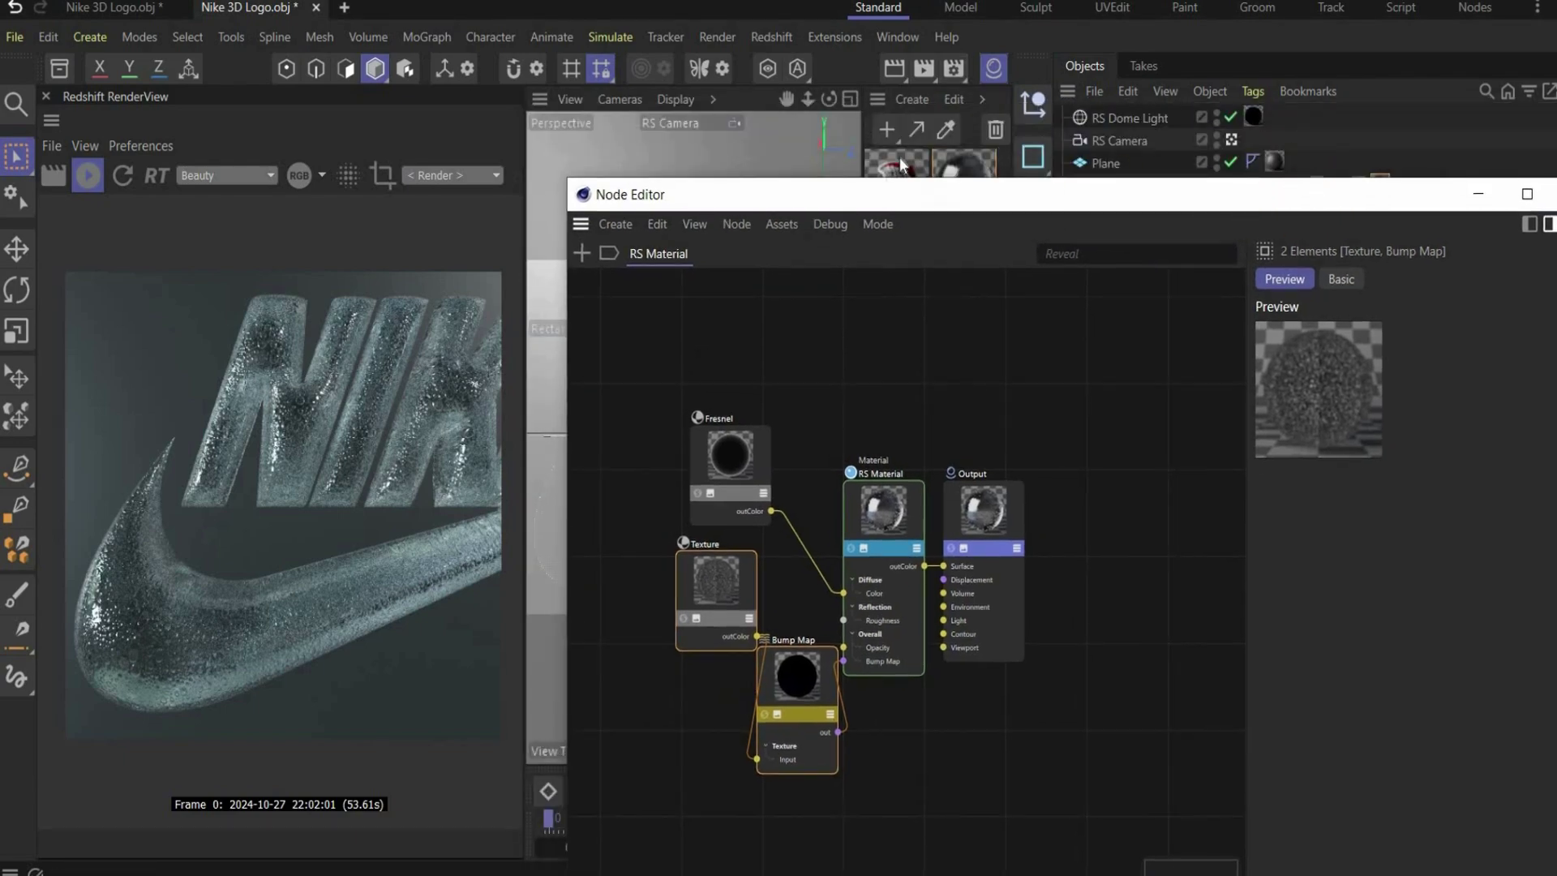
Paste the Texture and Bump Map nodes into Mat.1's graph and move them aside
double_click(901, 166)
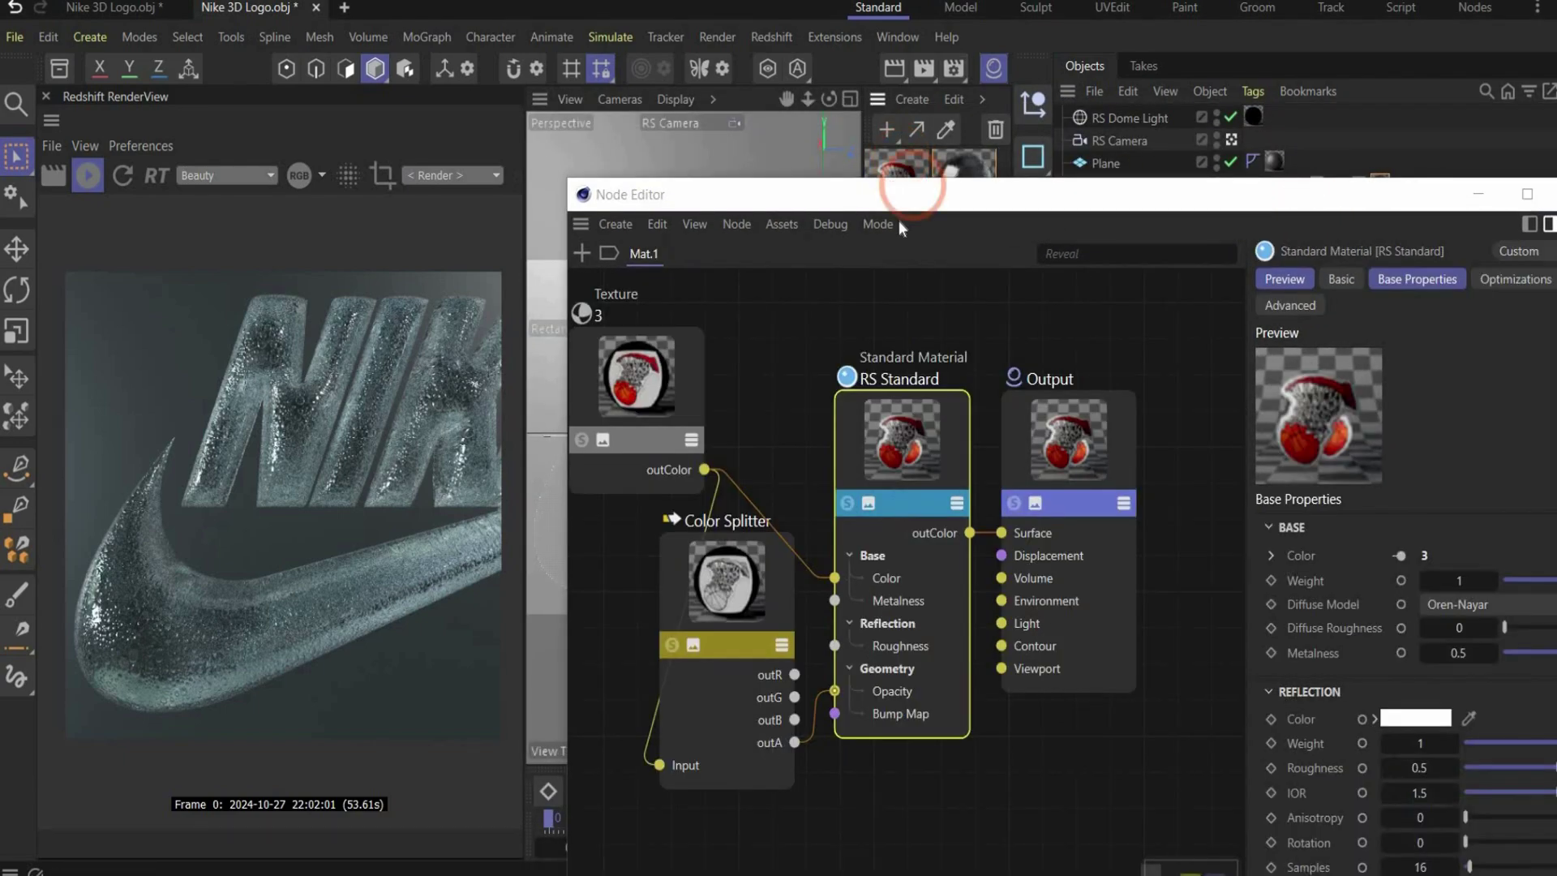
drag(894, 196, 872, 82)
key(ctrl+v)
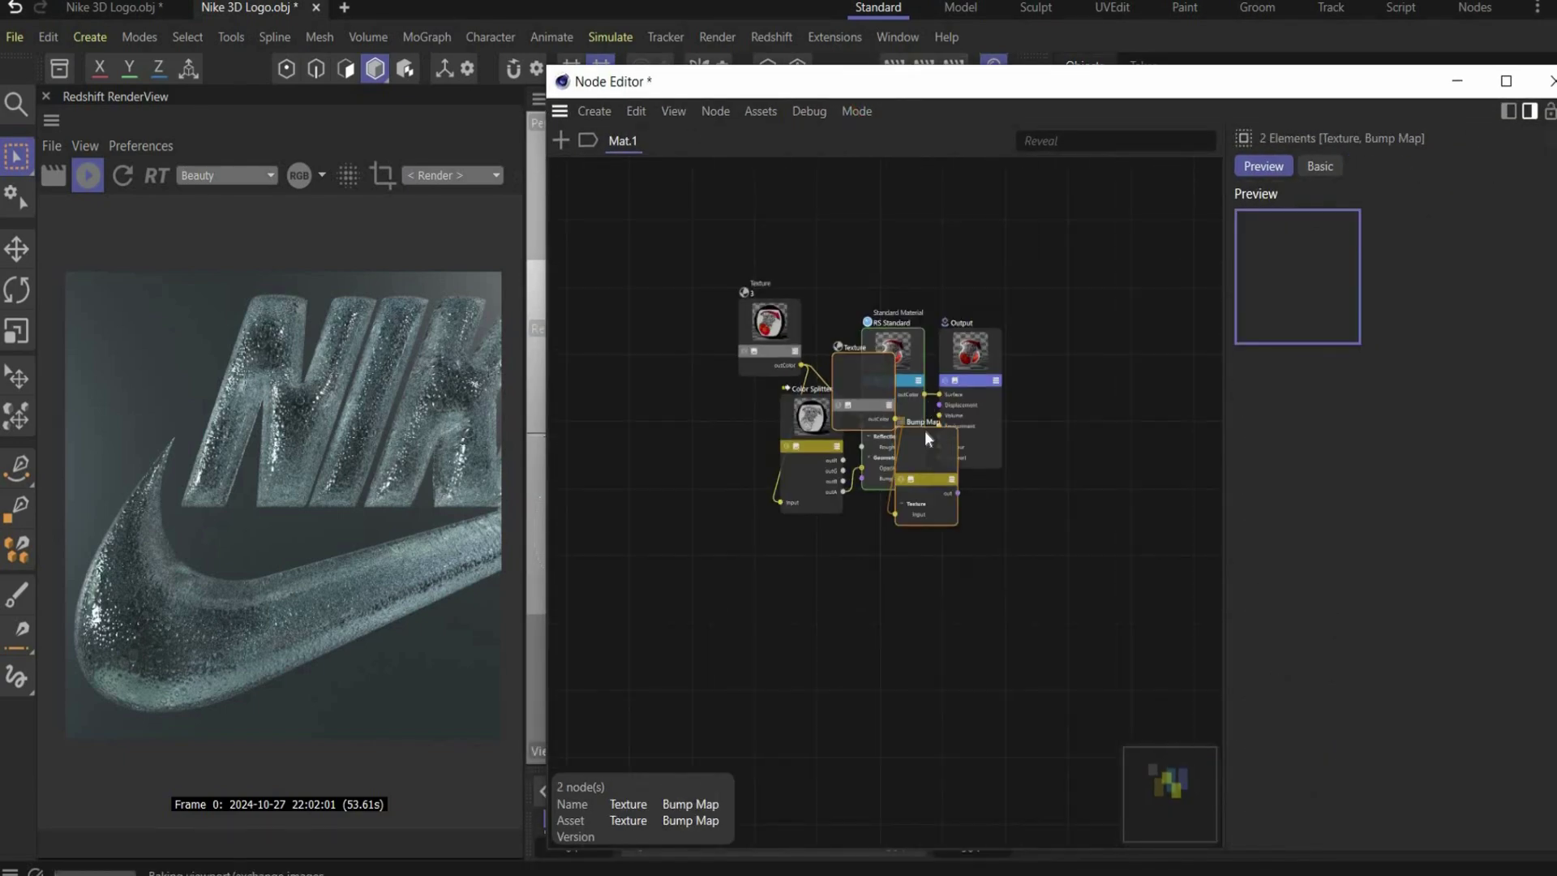
drag(925, 560, 733, 722)
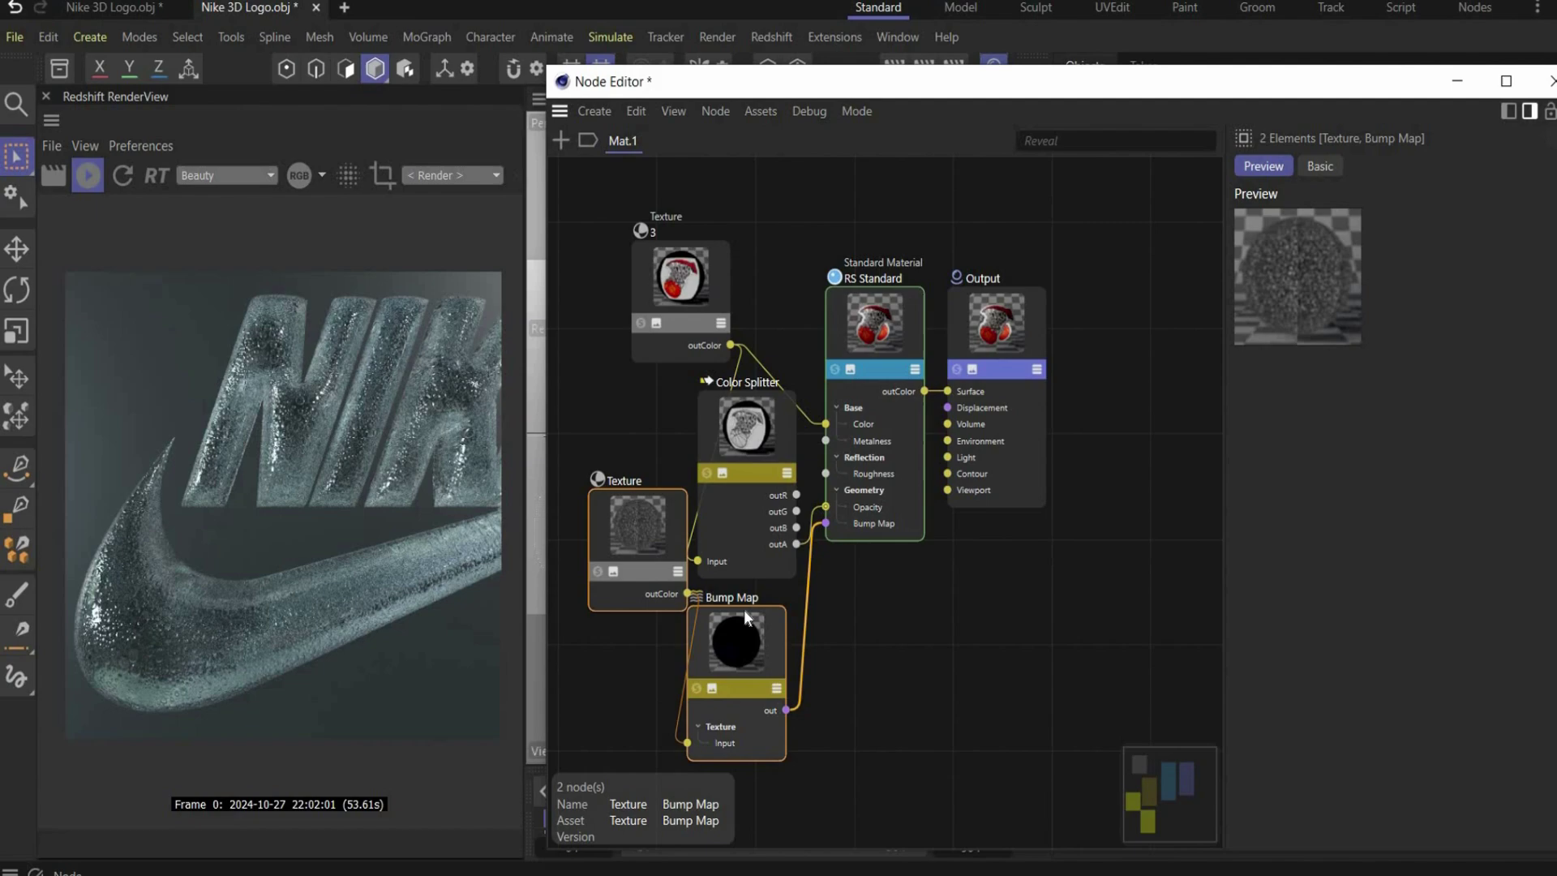
Add a Displacement node fed by the grain texture and wired to the output's displacement
double_click(886, 626)
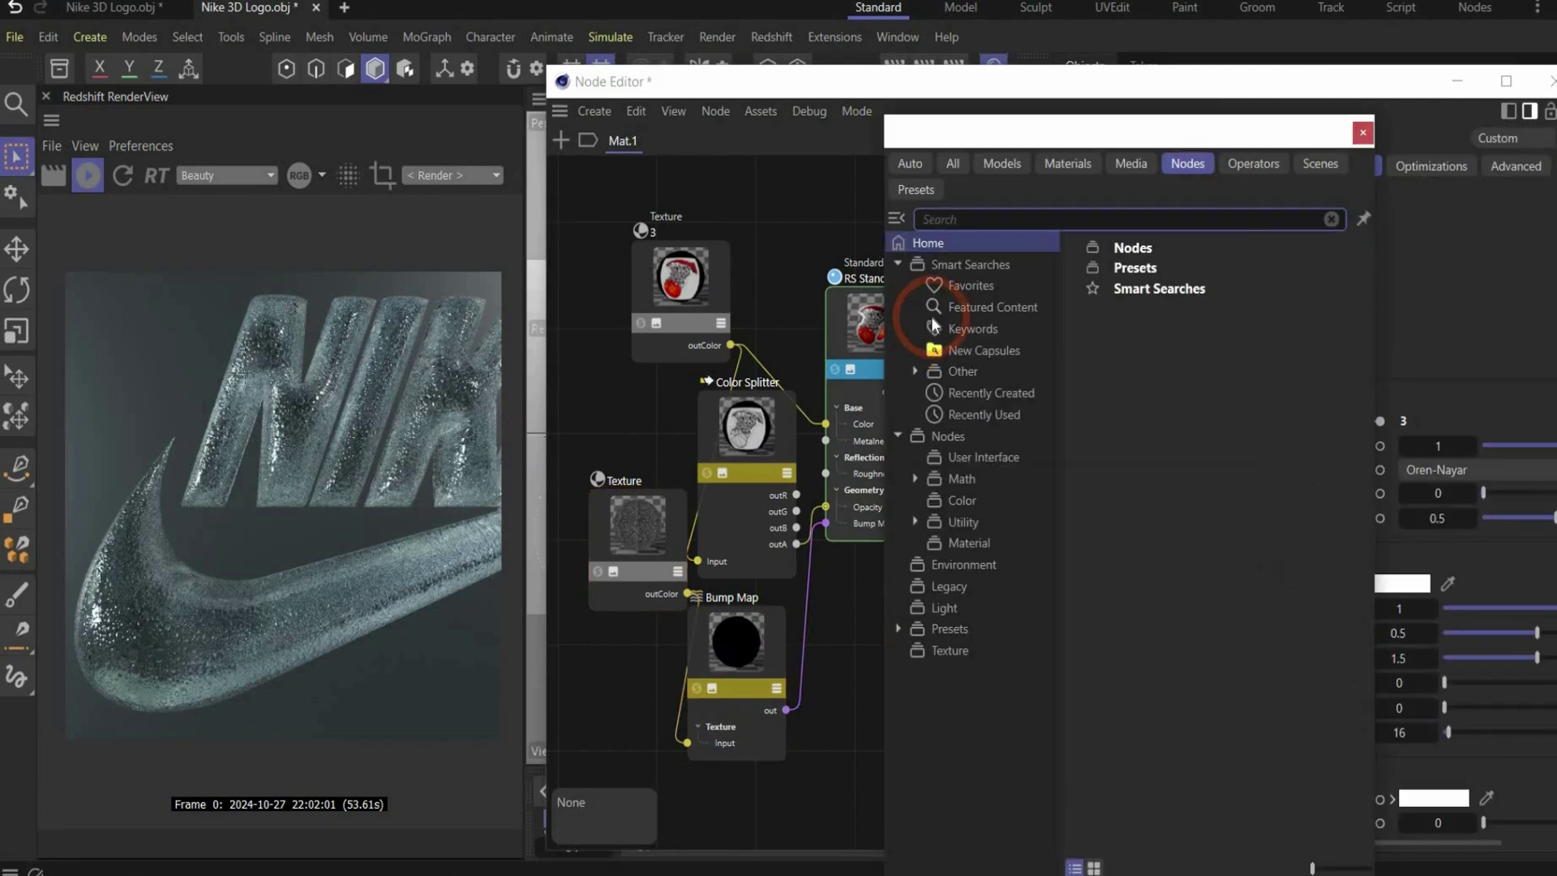
text(displac)
click(1014, 270)
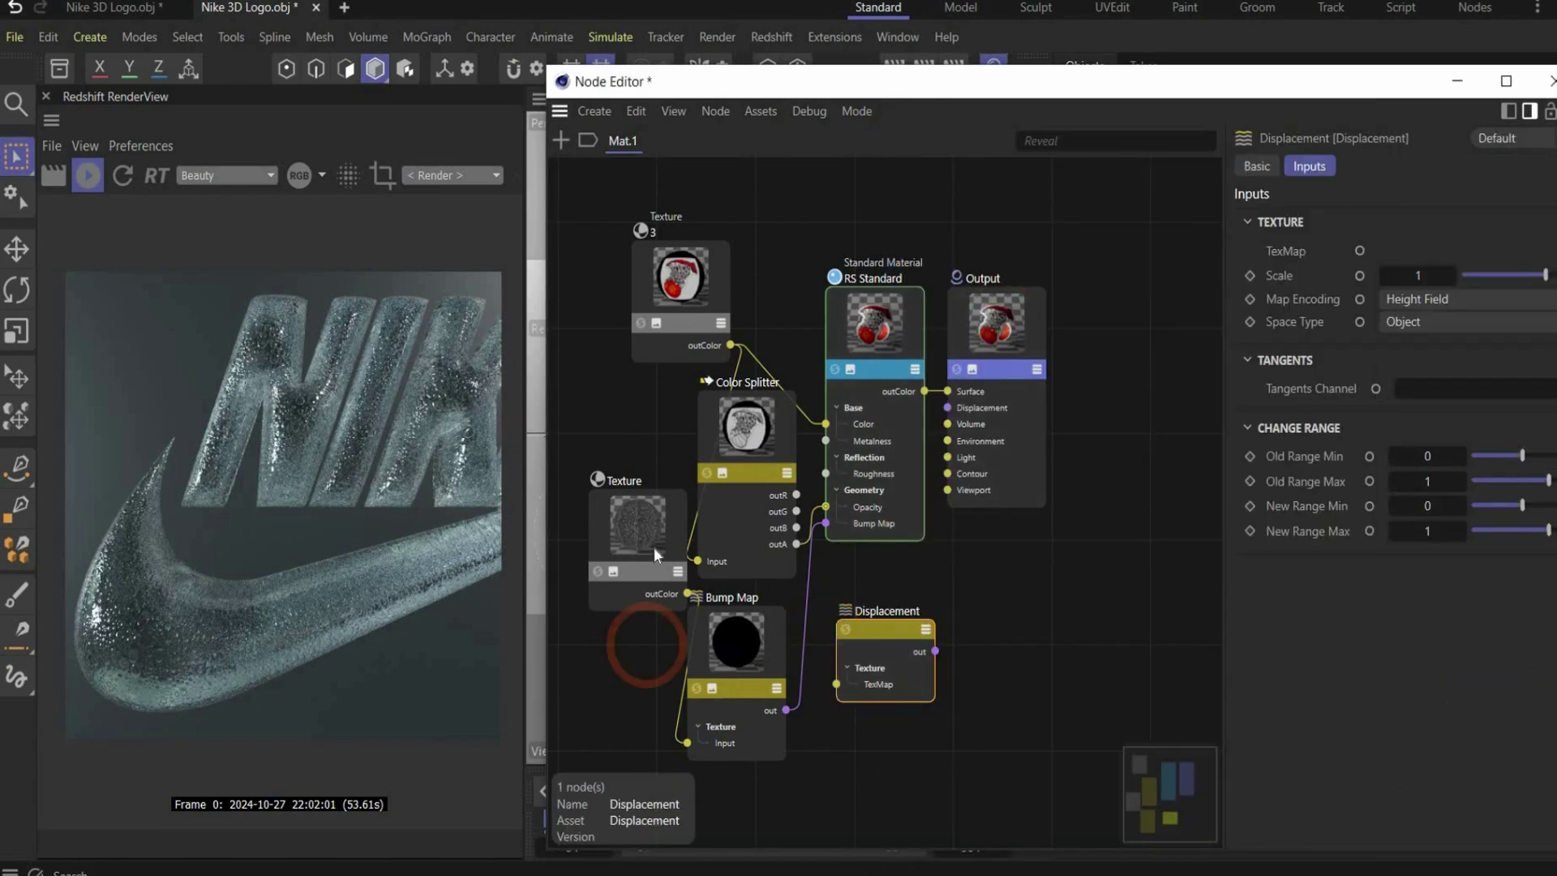
drag(653, 546, 611, 547)
drag(862, 667, 838, 683)
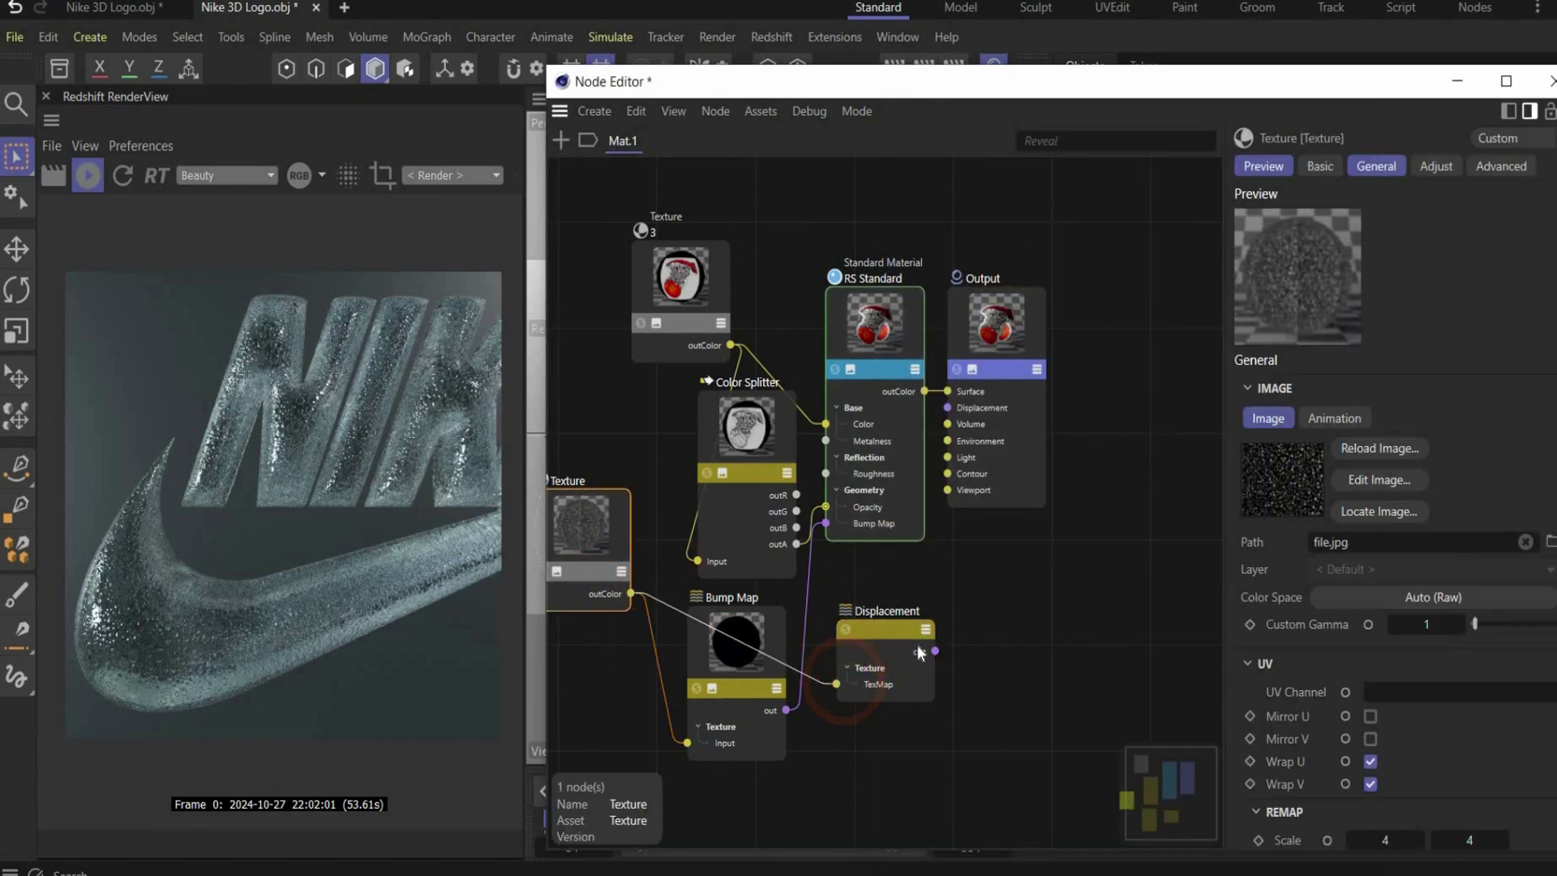
drag(947, 407, 935, 651)
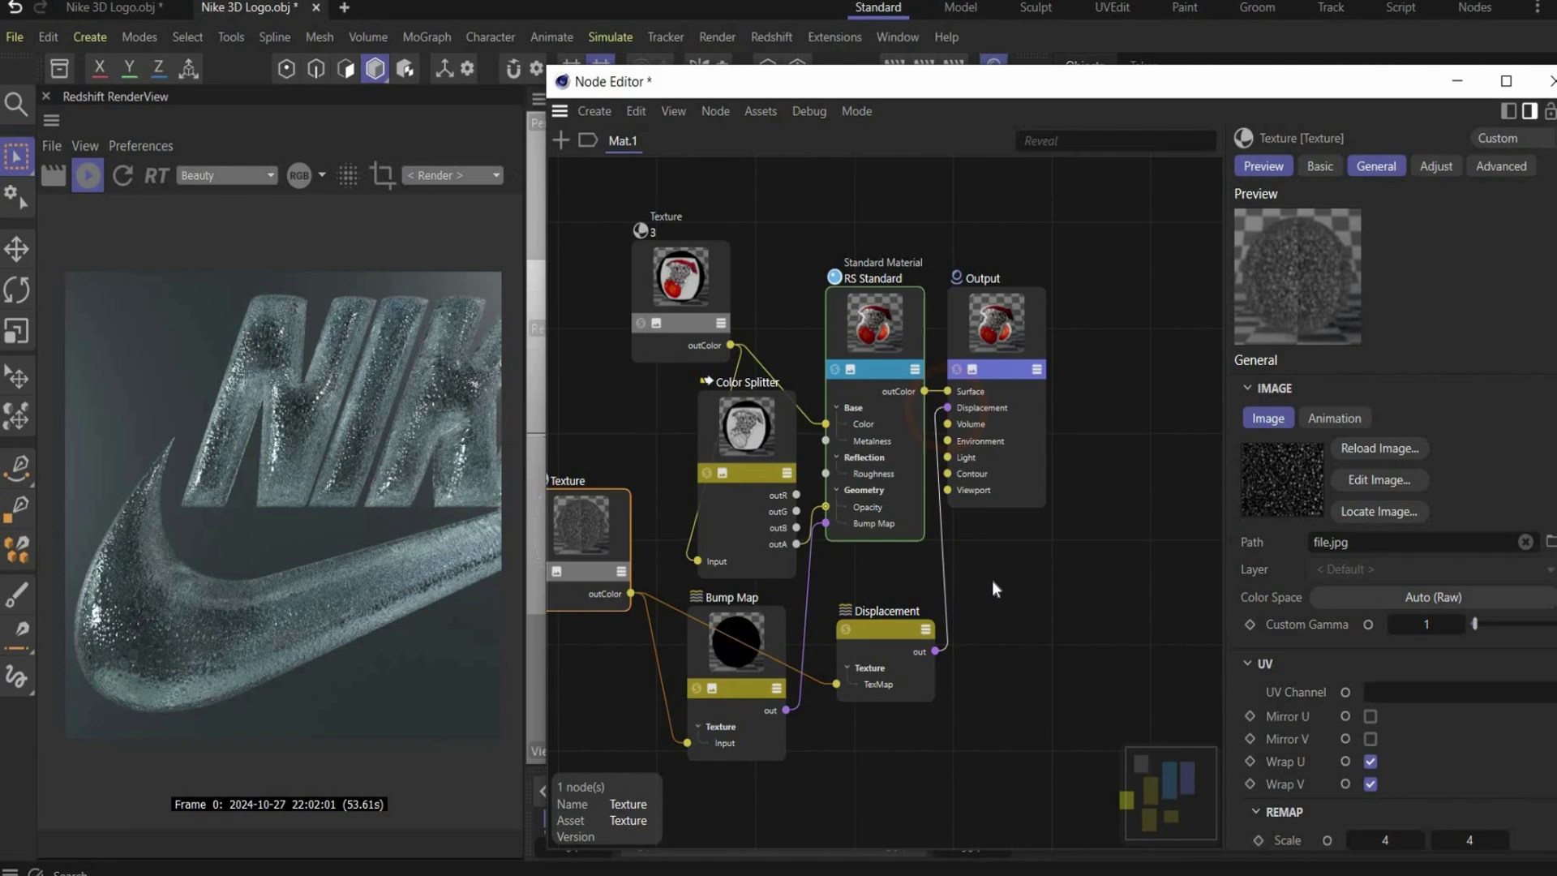
Set the displacement scale to 0.04 and close the Node Editor
click(892, 641)
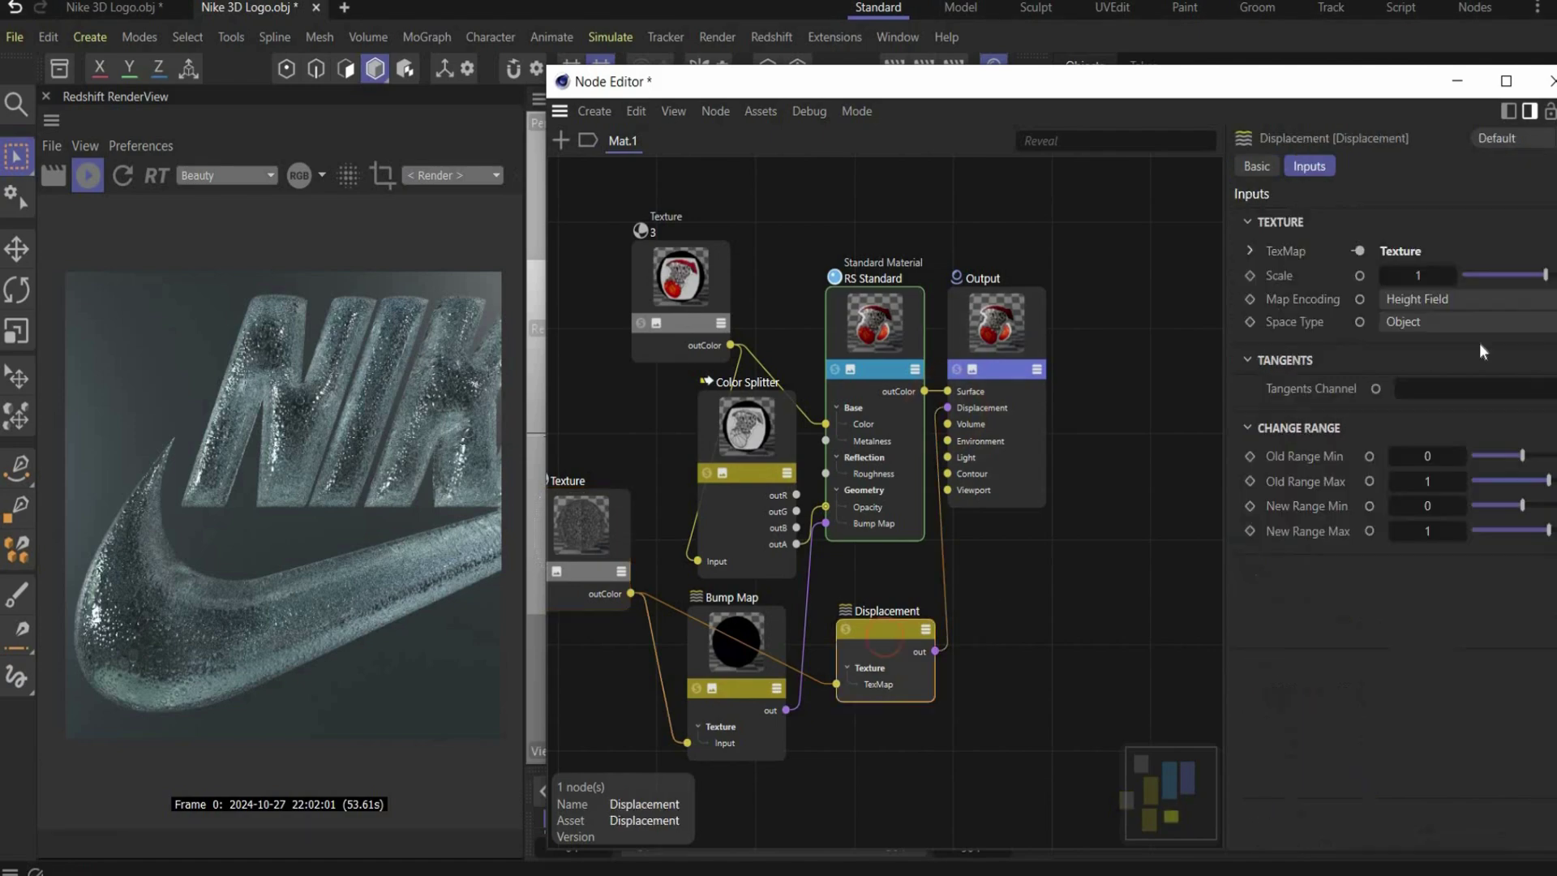
click(1414, 278)
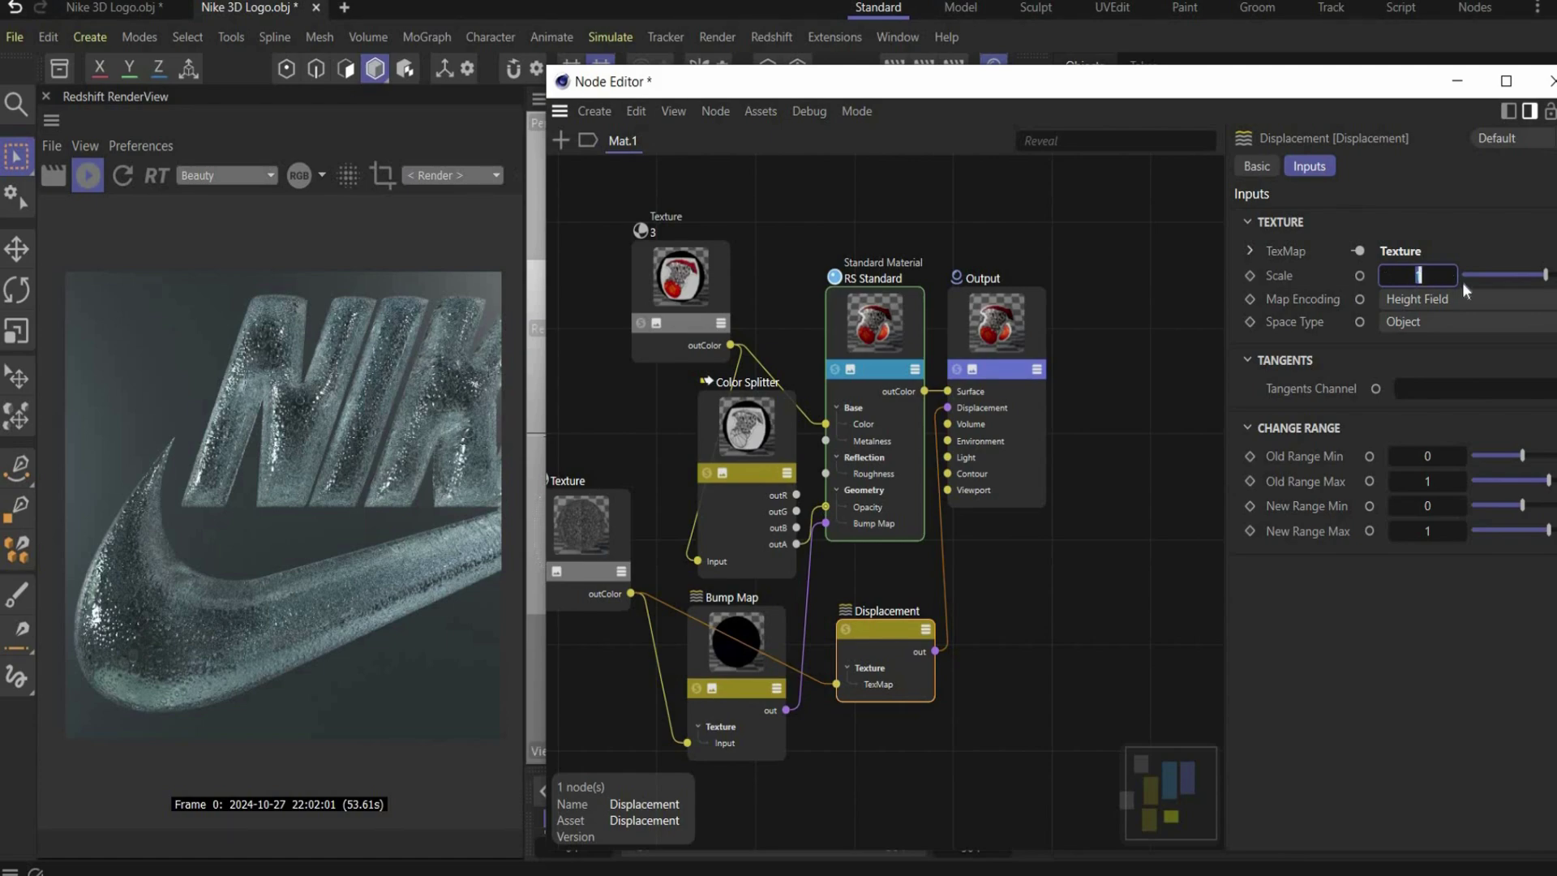
text(0.04)
key(Return)
click(1551, 81)
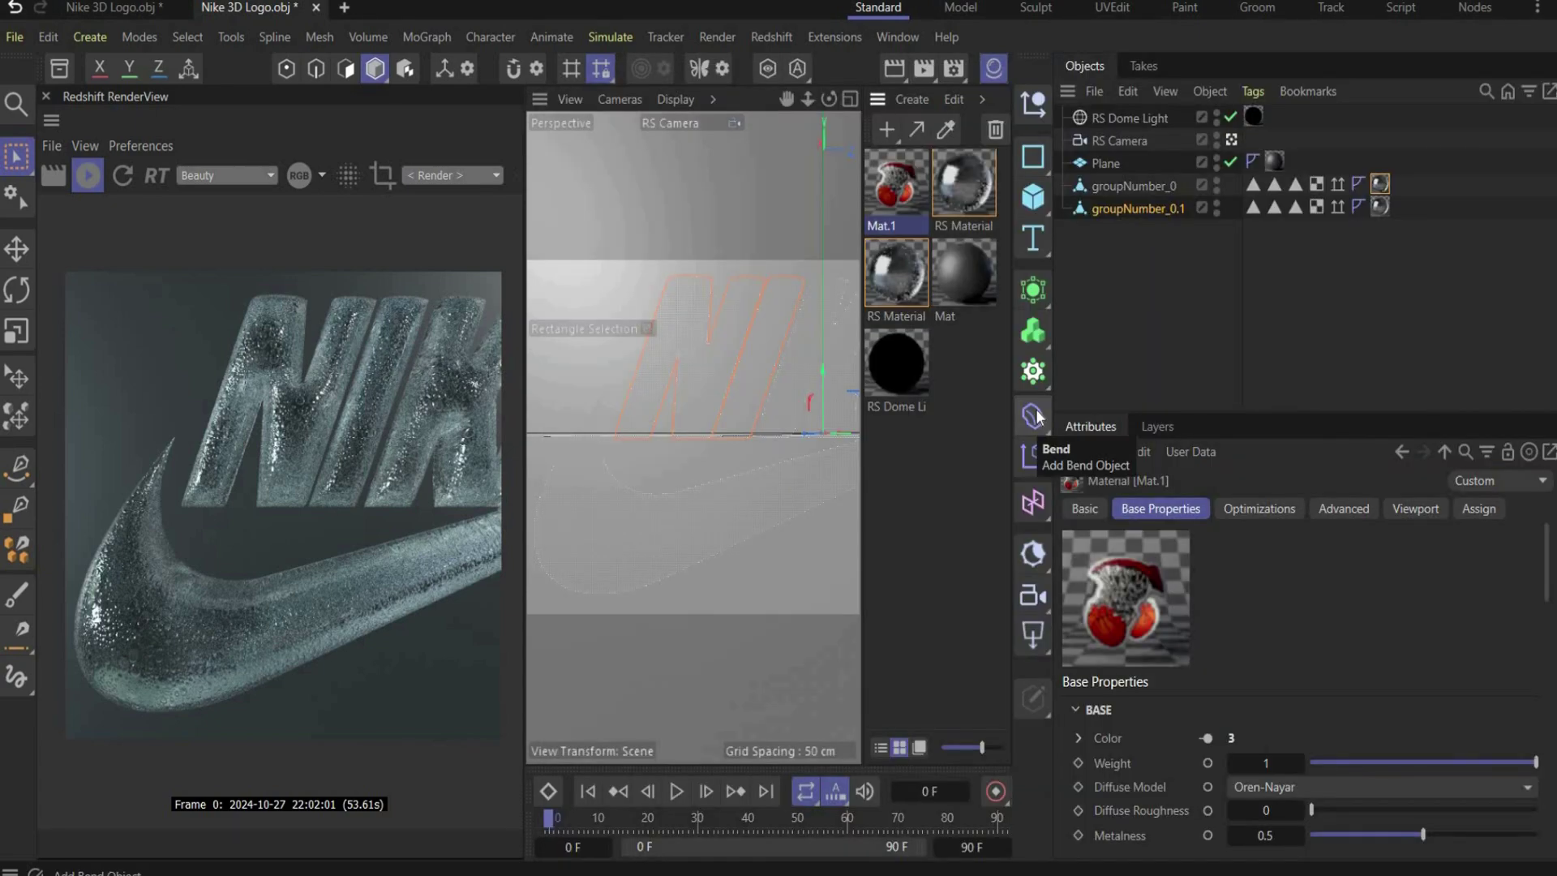
Add a Projection deformer from the deformer palette, plus an empty Null object
click(1035, 408)
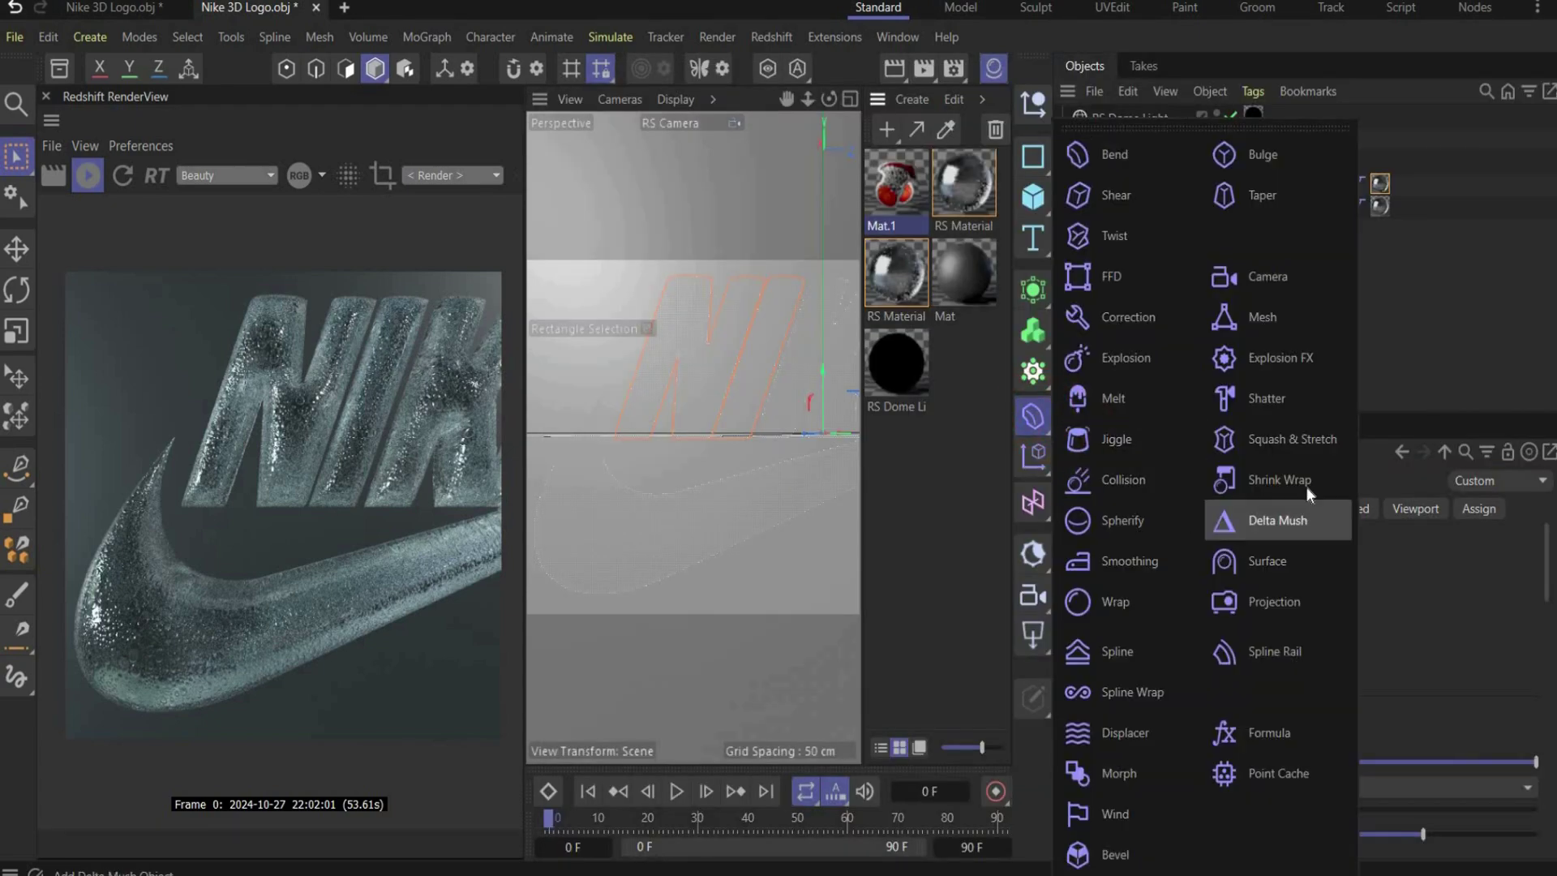
click(1308, 608)
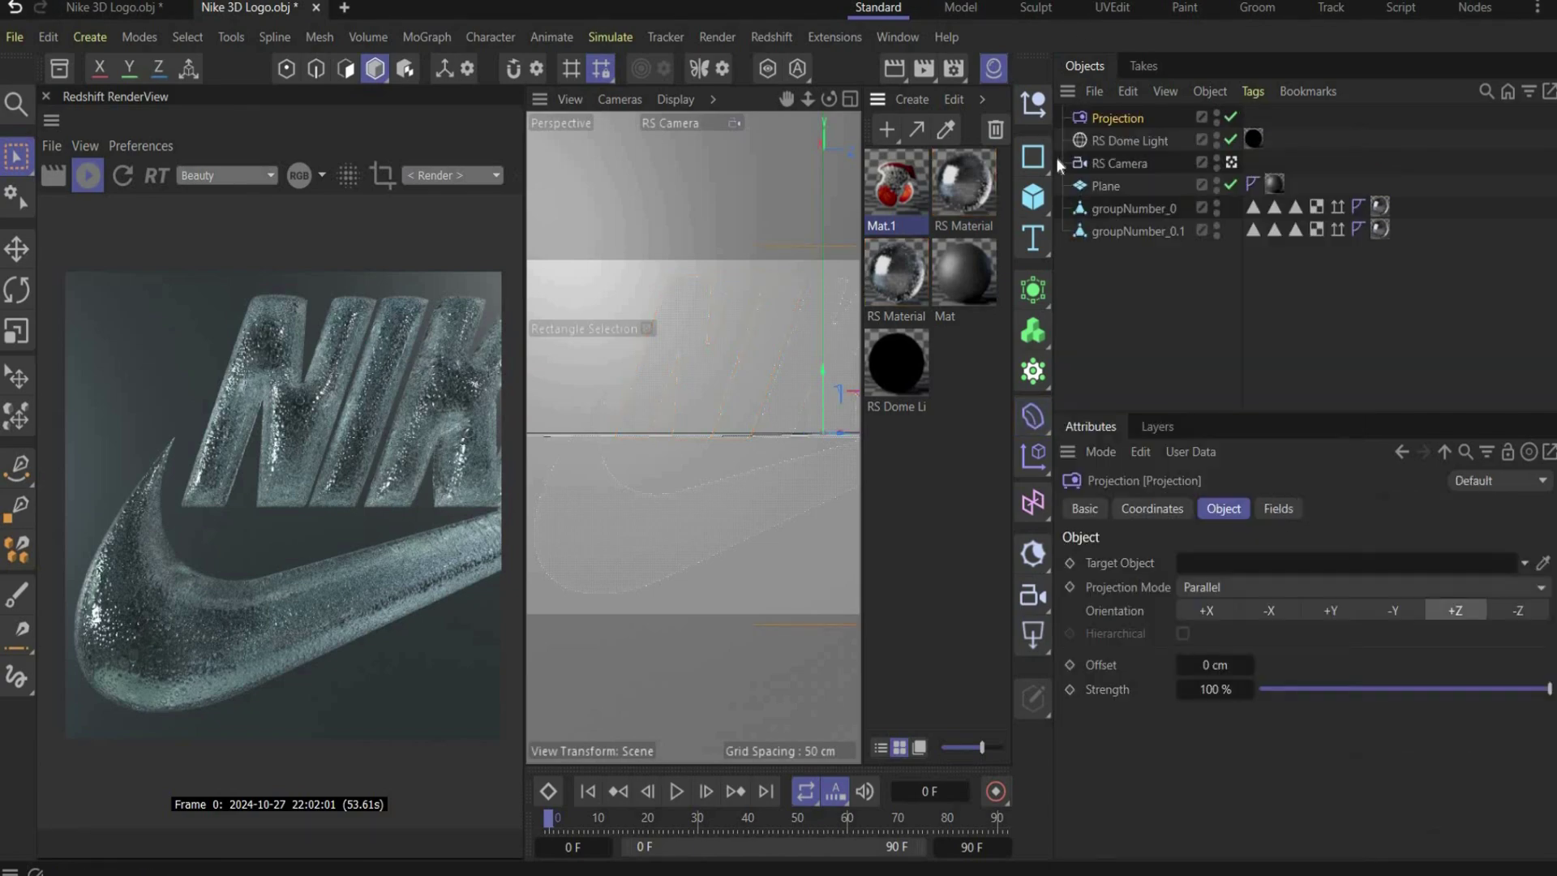
click(1046, 113)
Parent the Projection deformer under the Null and add a new Plane primitive
click(1111, 122)
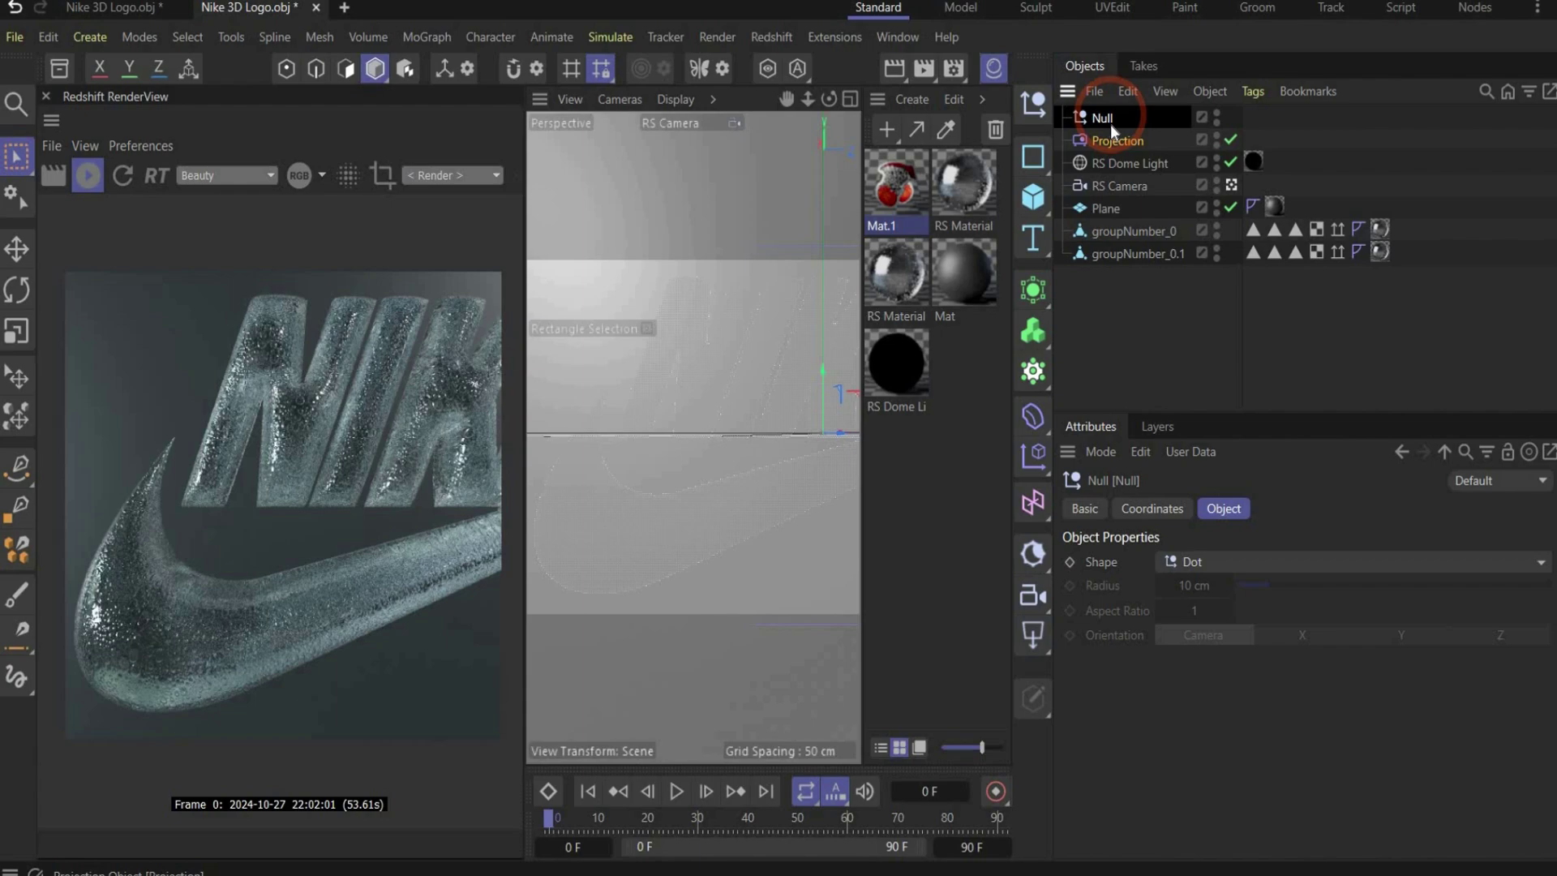
drag(1116, 140, 1111, 124)
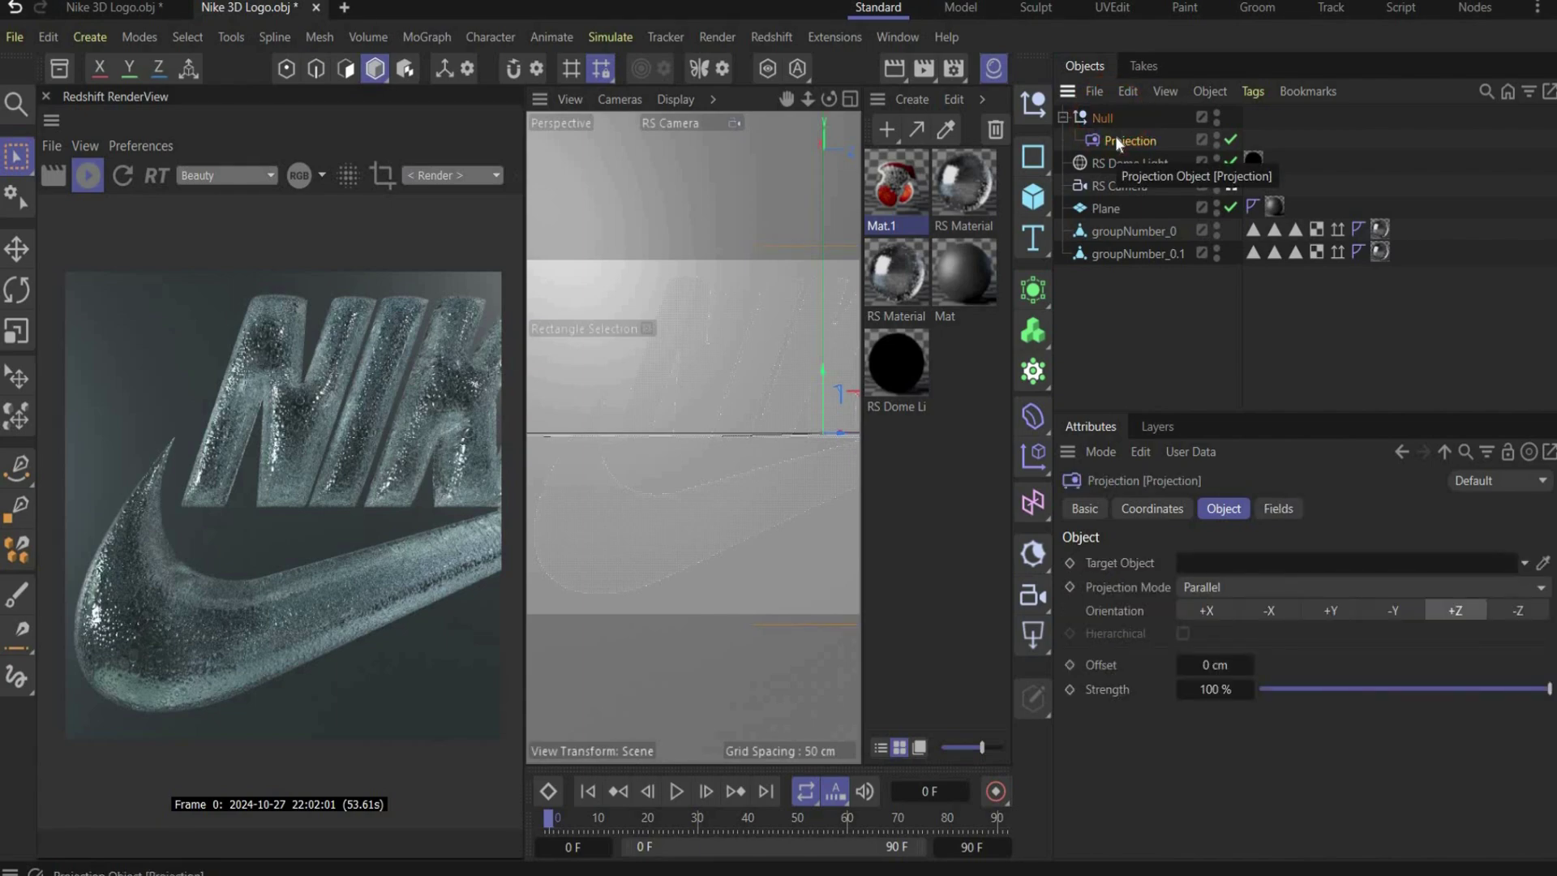
click(1039, 202)
click(1146, 270)
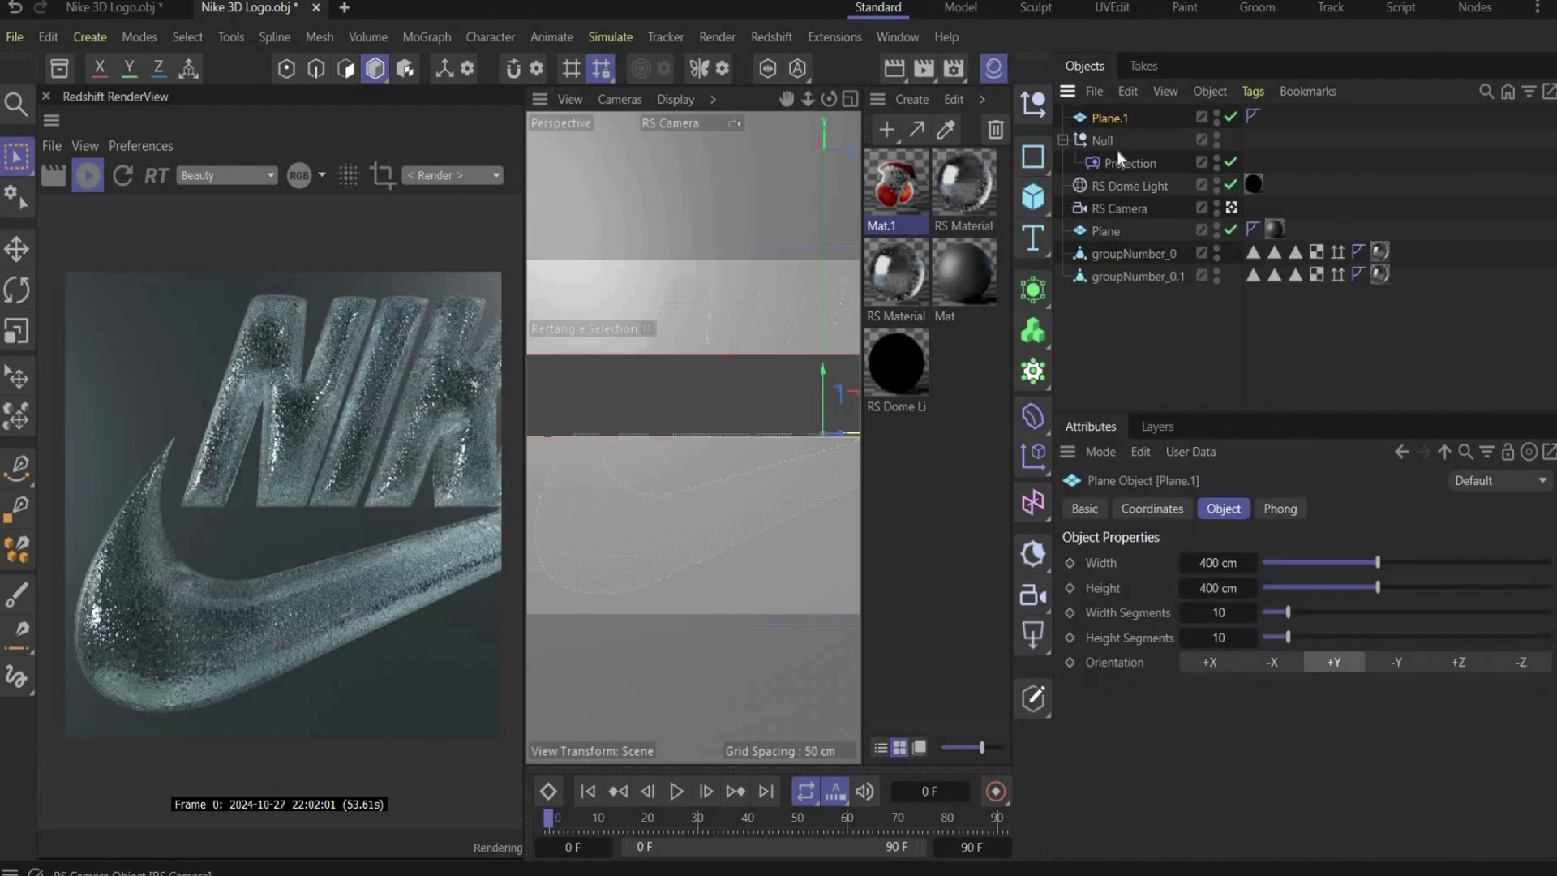
Make the plane face -X, 4 × 4 cm, with 100 width and 100 height segments
click(1273, 661)
click(1208, 562)
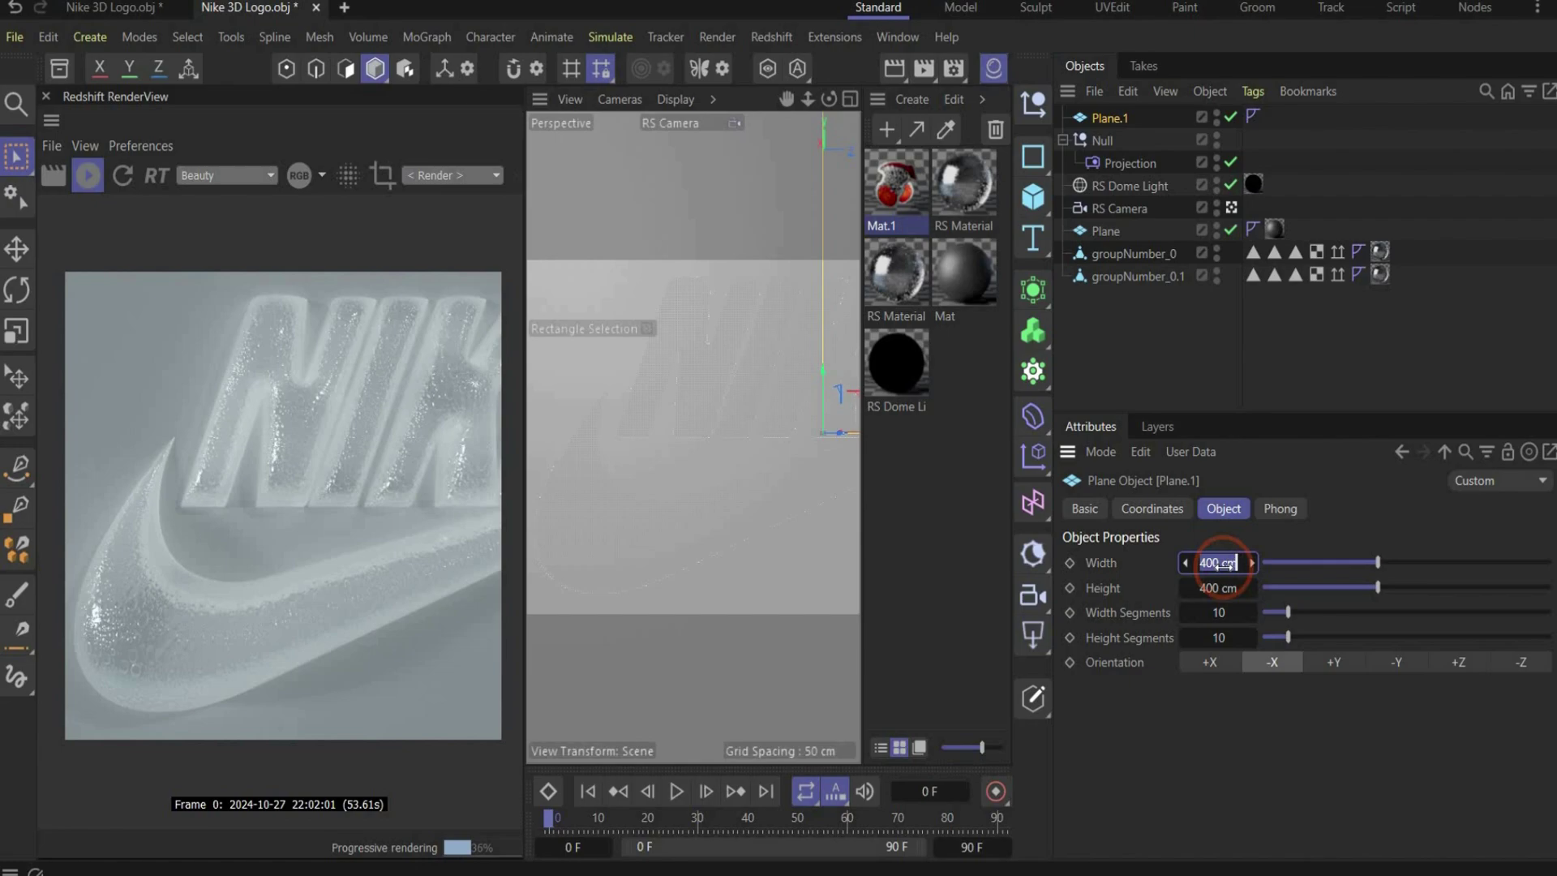
text(4)
click(1218, 587)
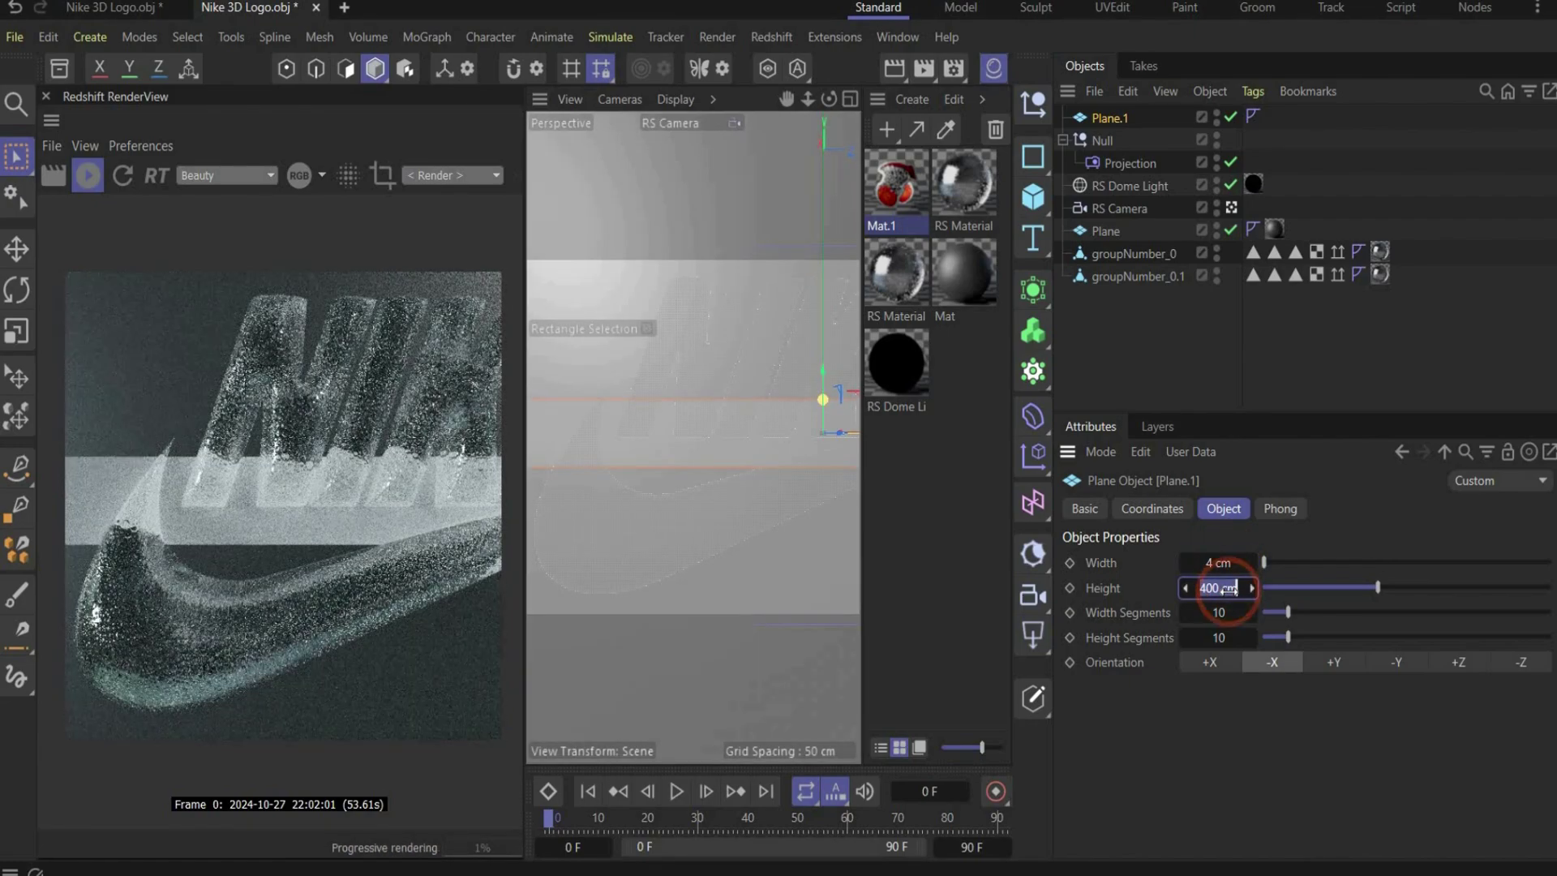
text(4)
click(1223, 611)
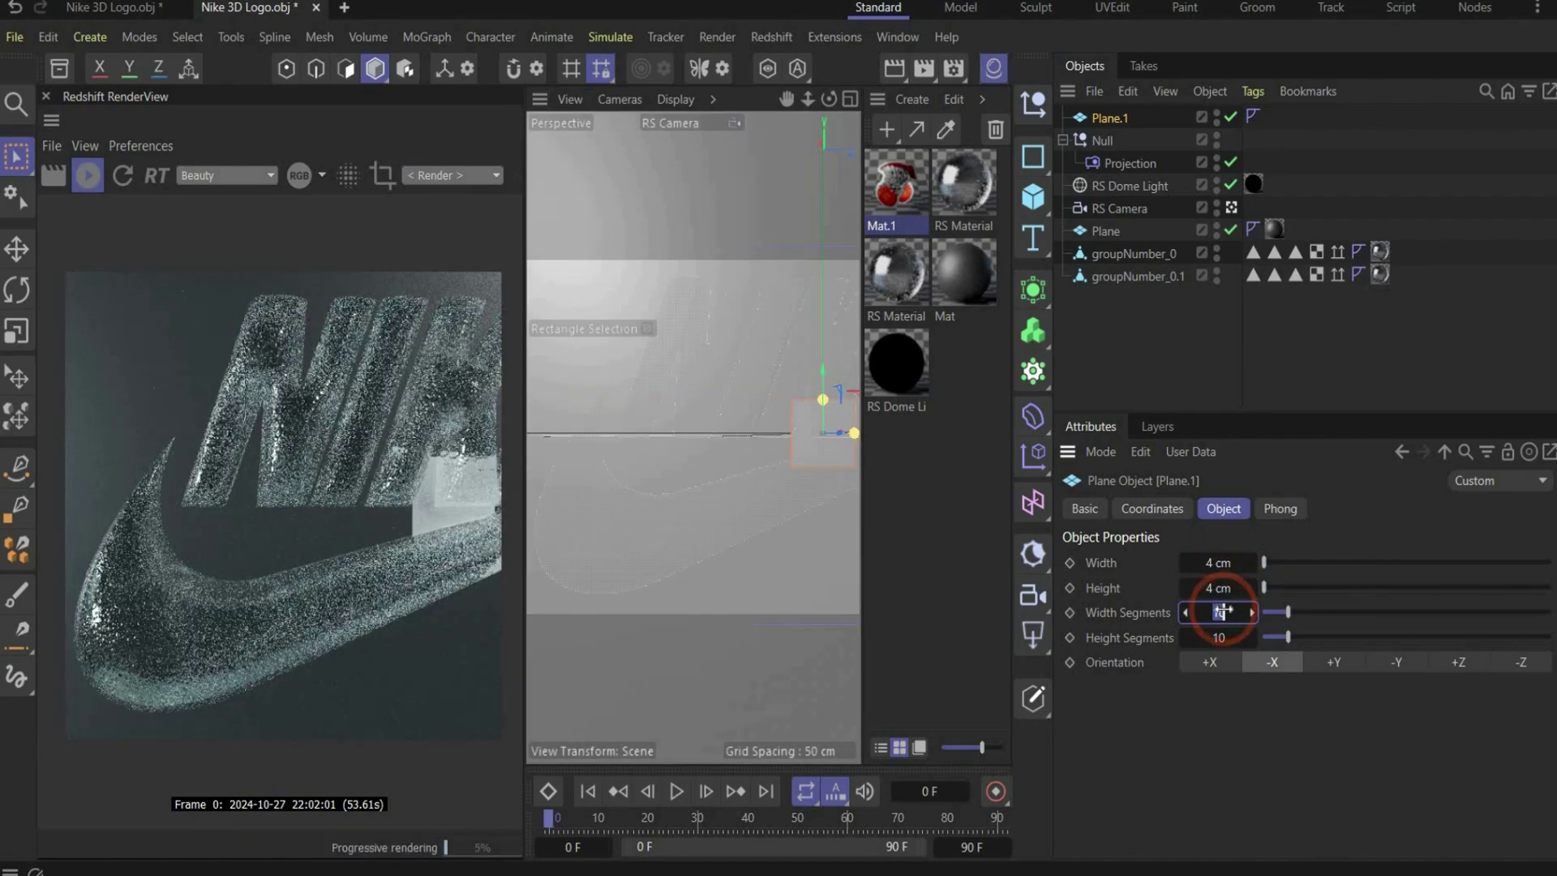
text(100)
key(Return)
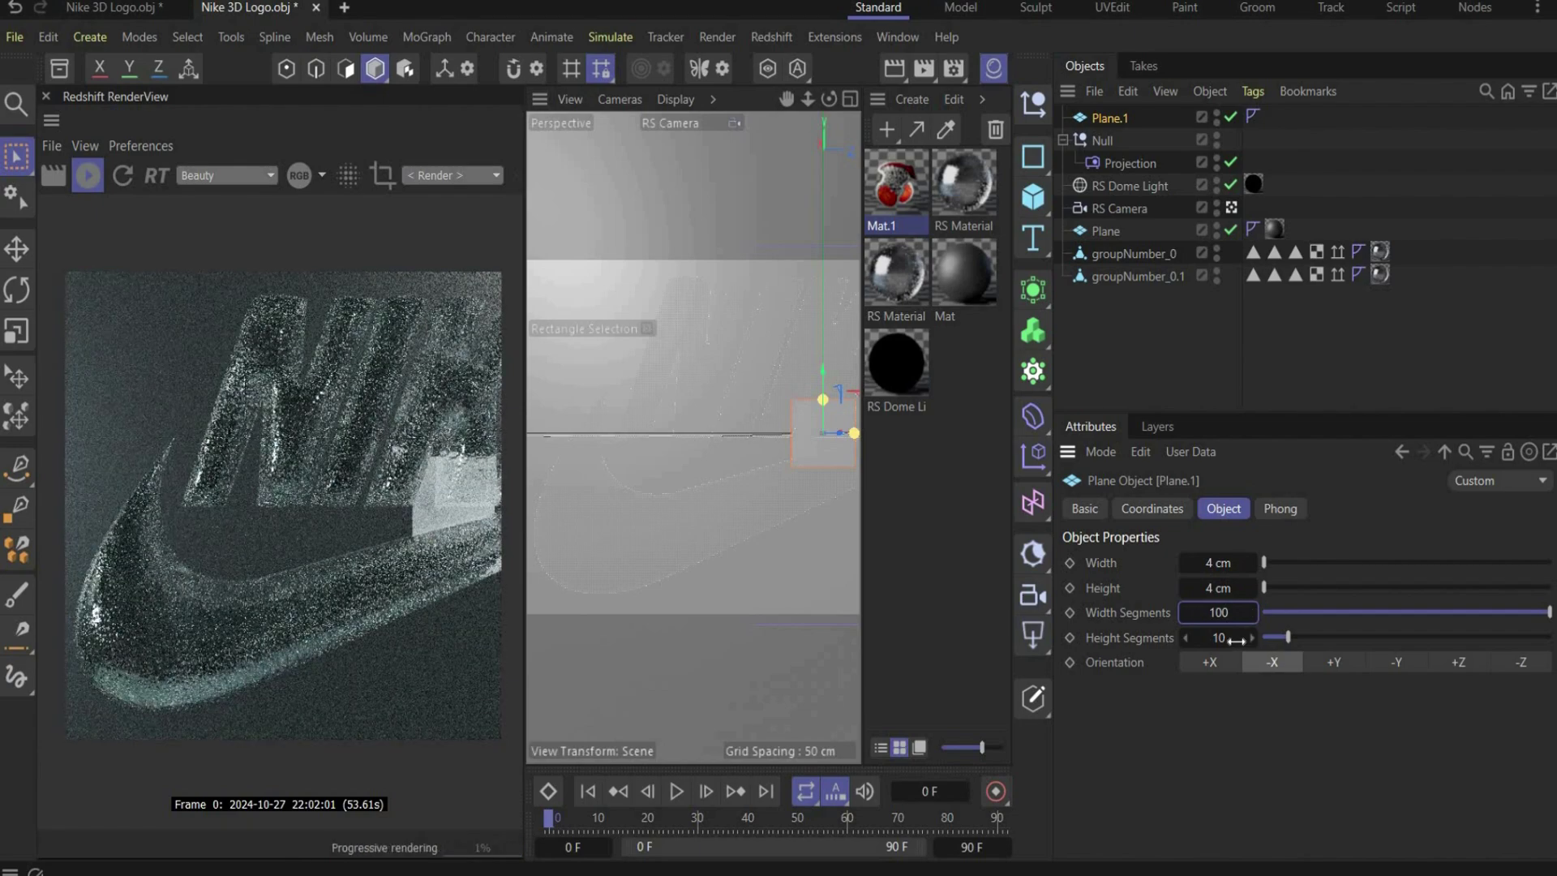
click(1234, 639)
text(100)
key(Return)
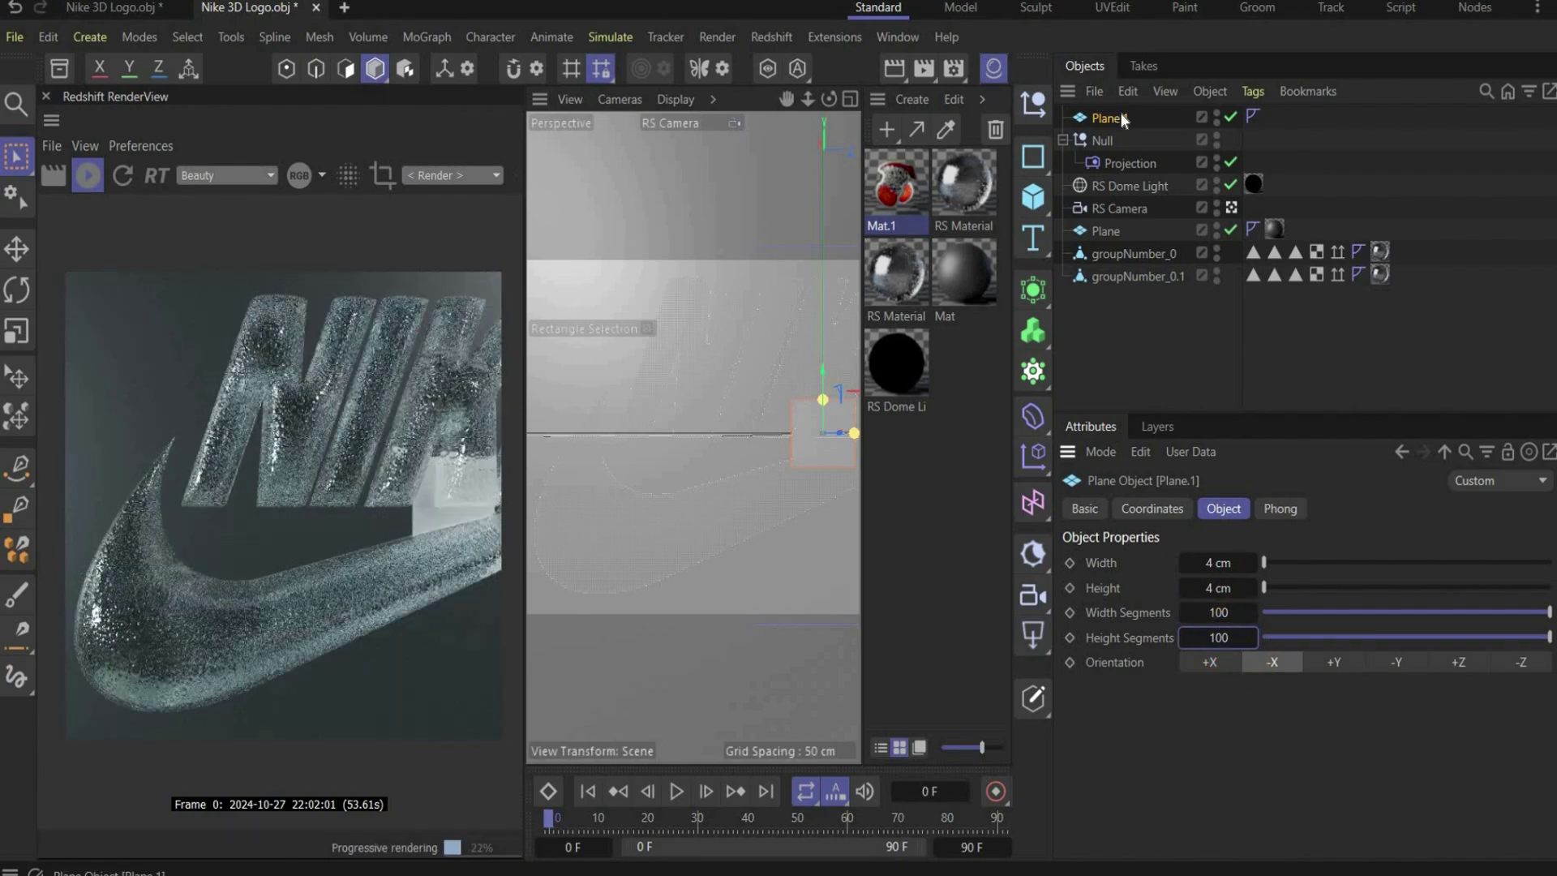
Put Plane.1 in the Null, set groupNumber_0 as Projection's Target Object, and drop Mat.1 on Plane.1
drag(1121, 118, 1131, 169)
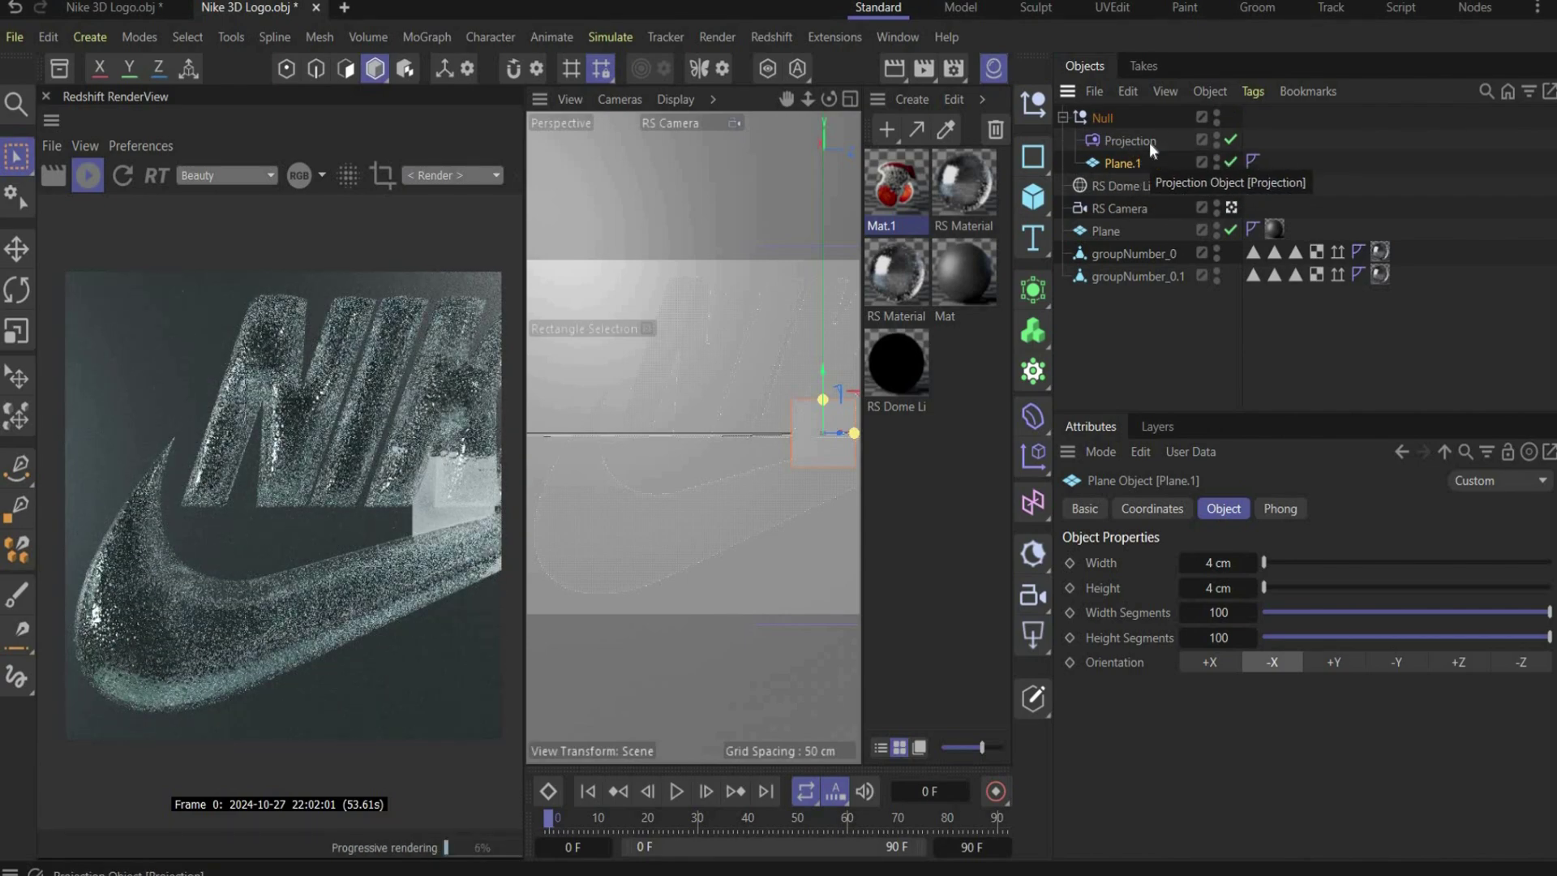
click(1150, 143)
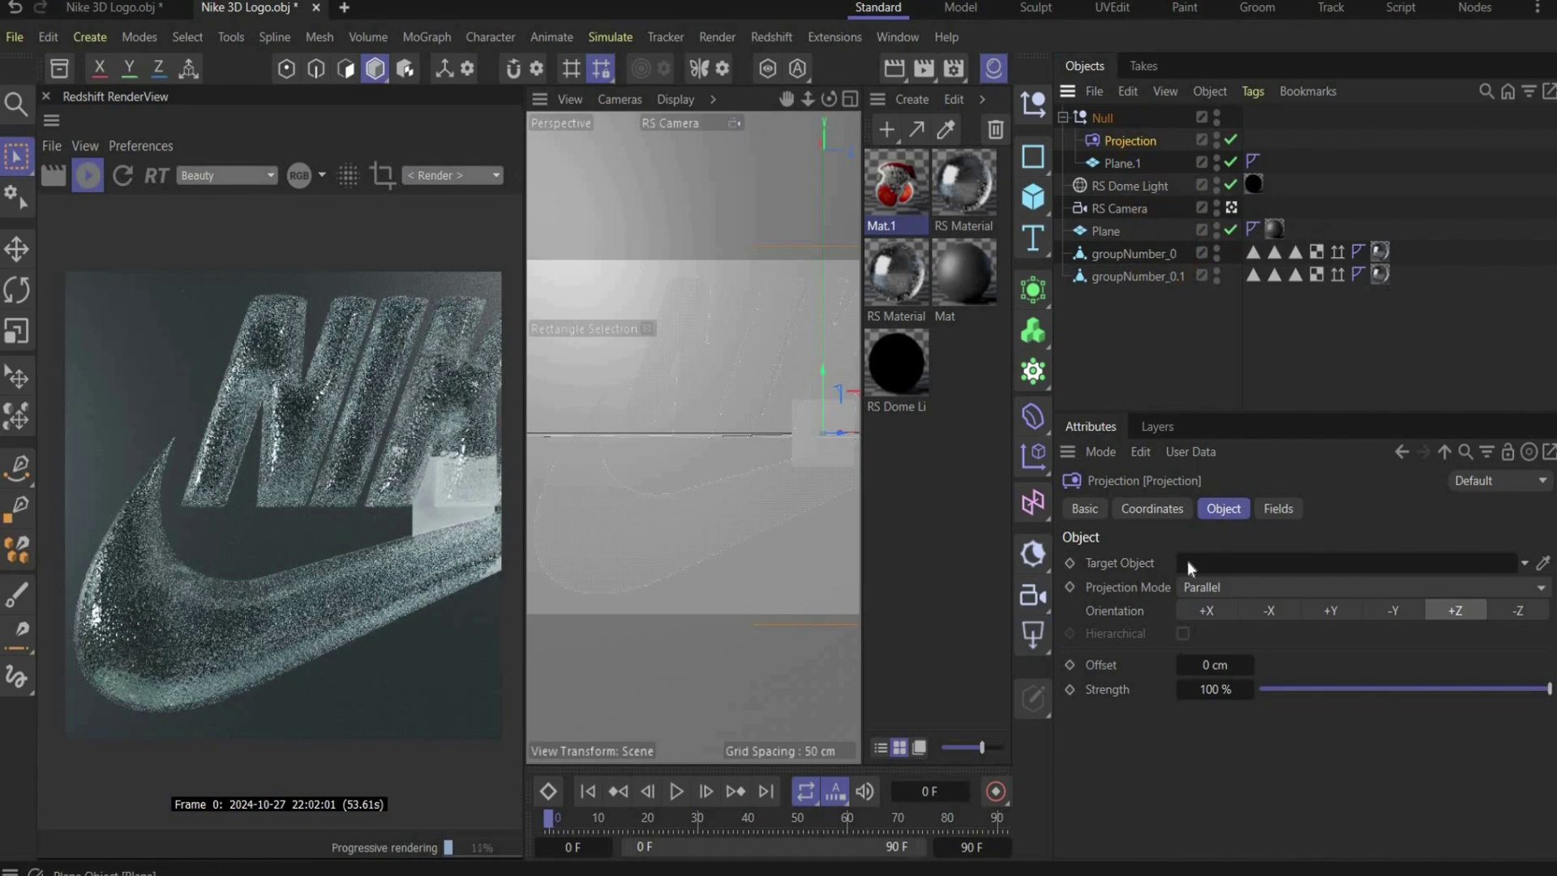
drag(1144, 254, 1228, 559)
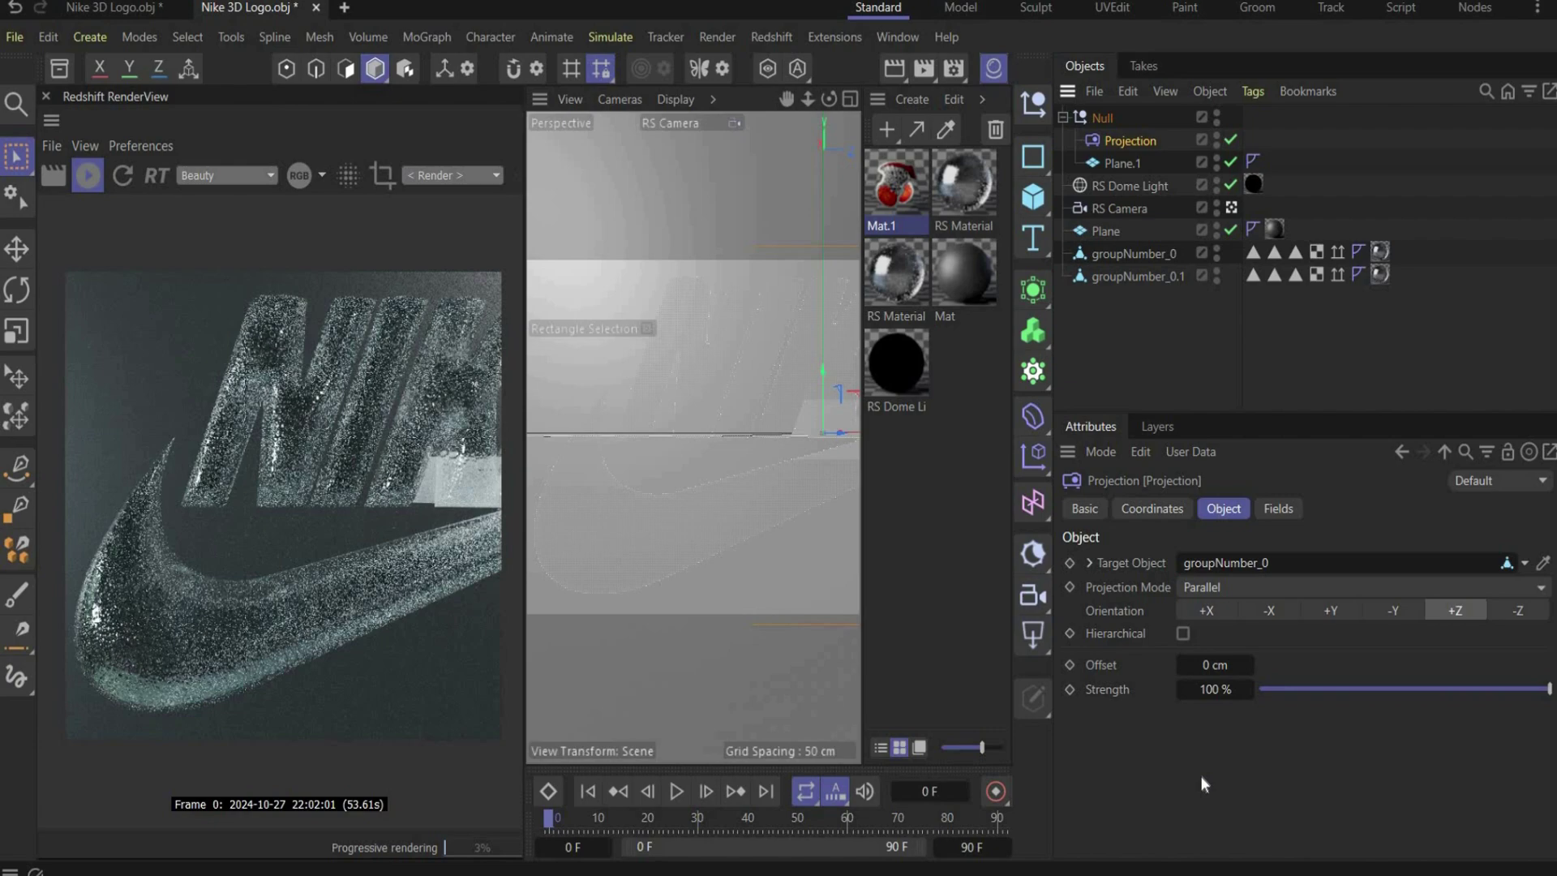
click(1156, 143)
drag(1162, 183, 1161, 183)
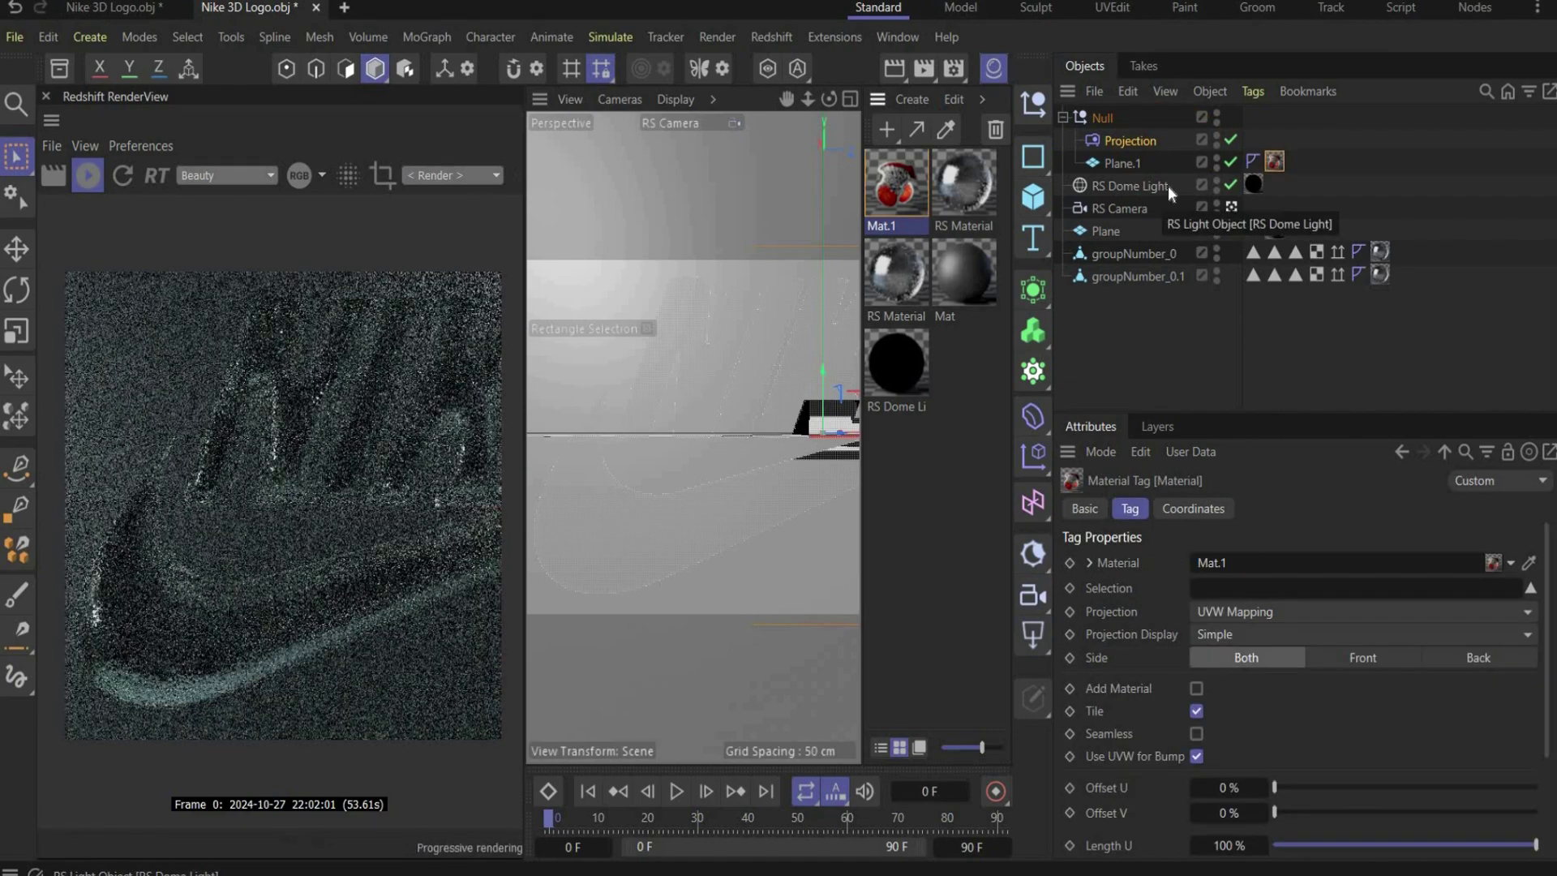
In the Projection deformer's Object settings, choose -X orientation and a 0.01 cm offset
click(1131, 143)
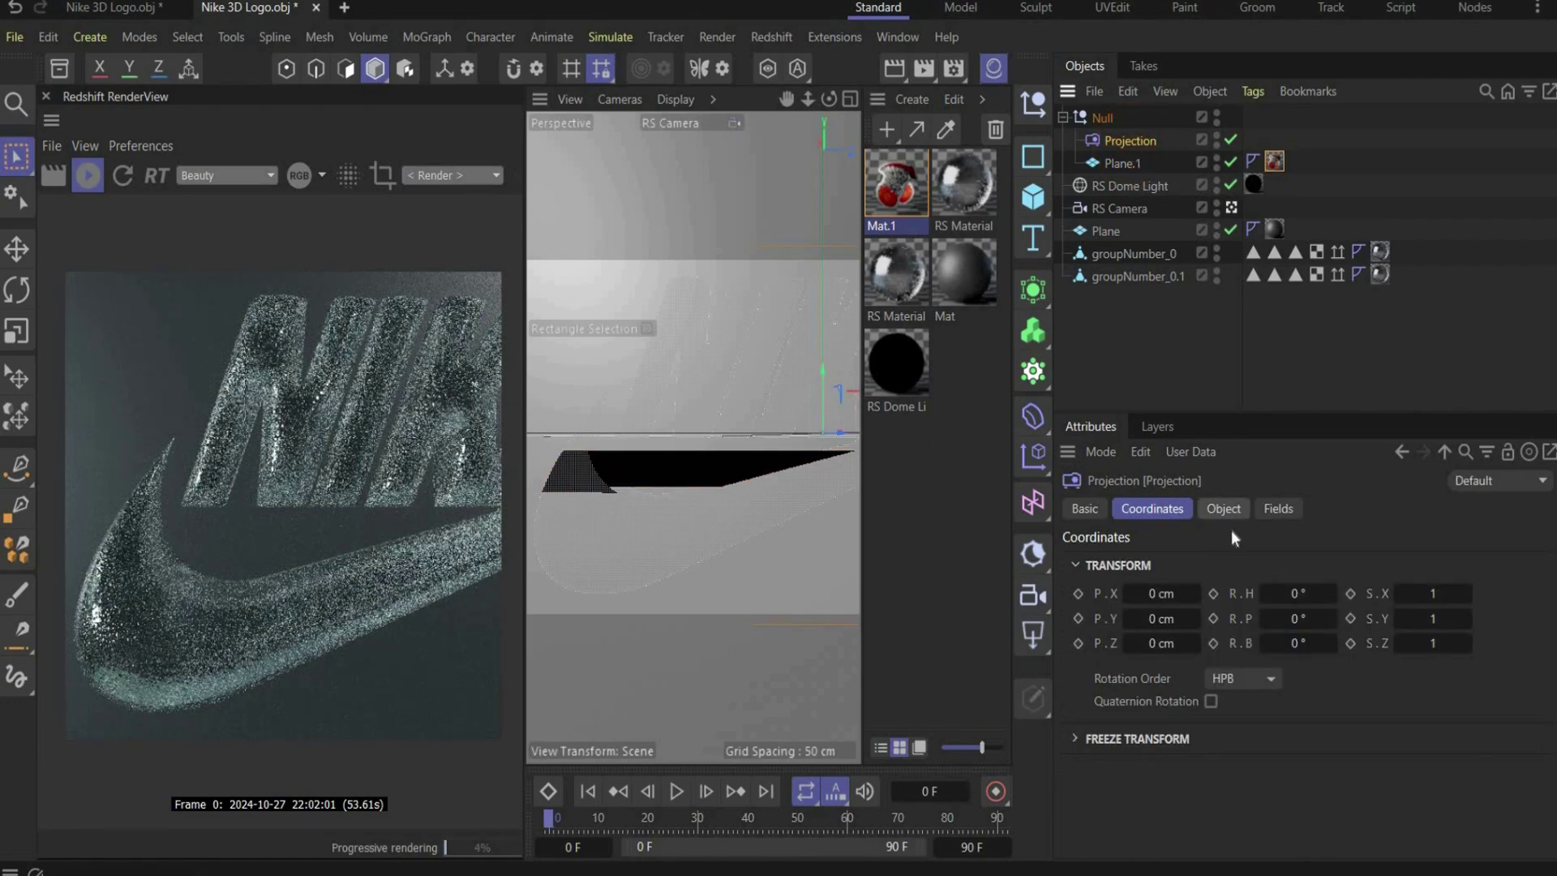
click(1224, 508)
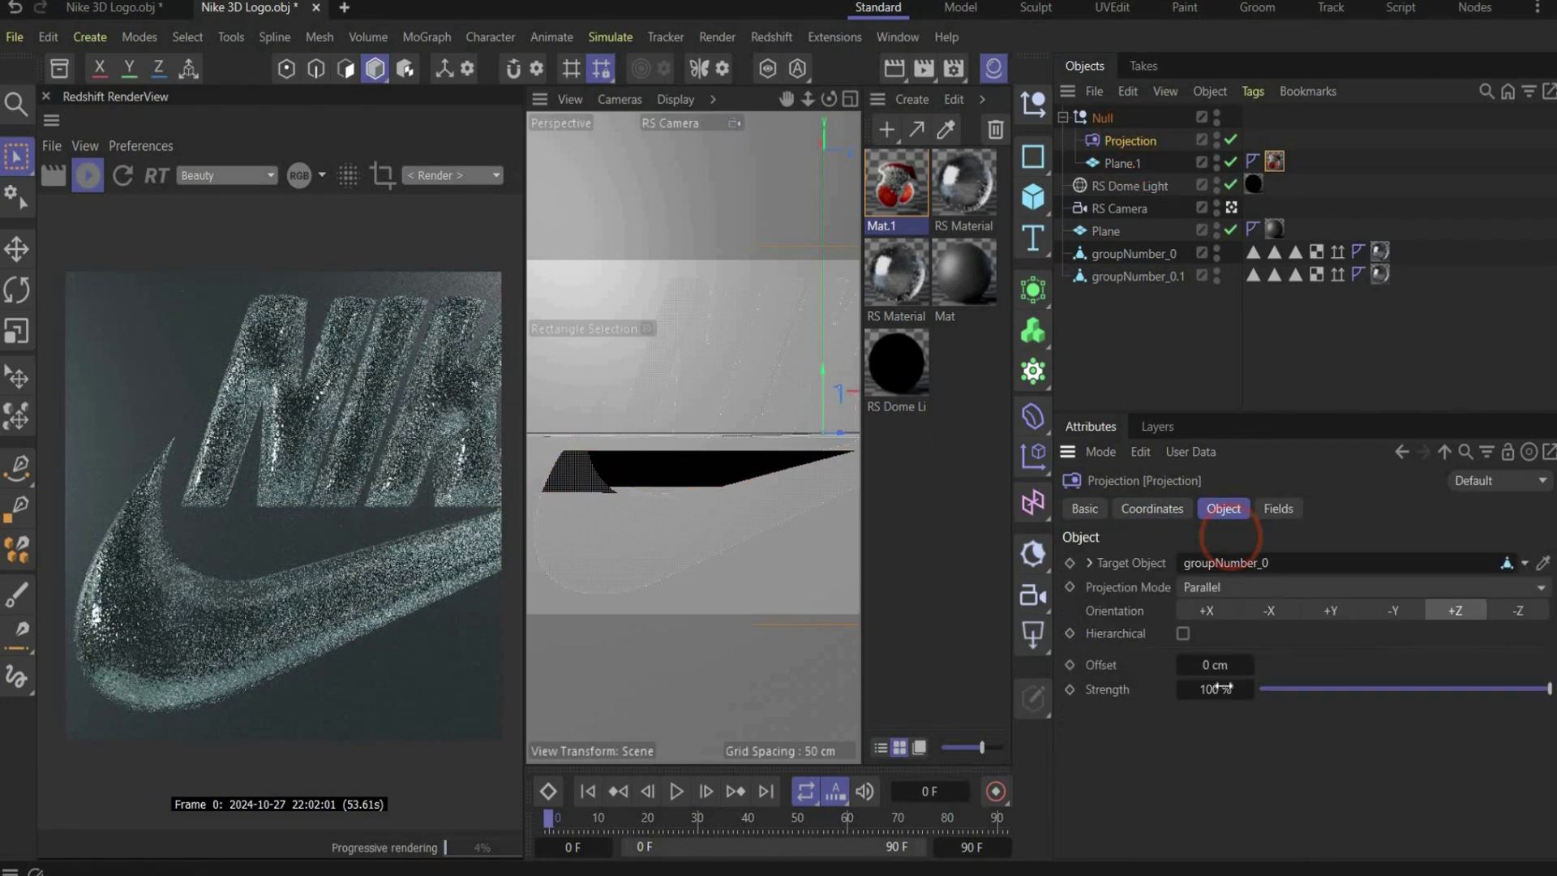
click(1270, 611)
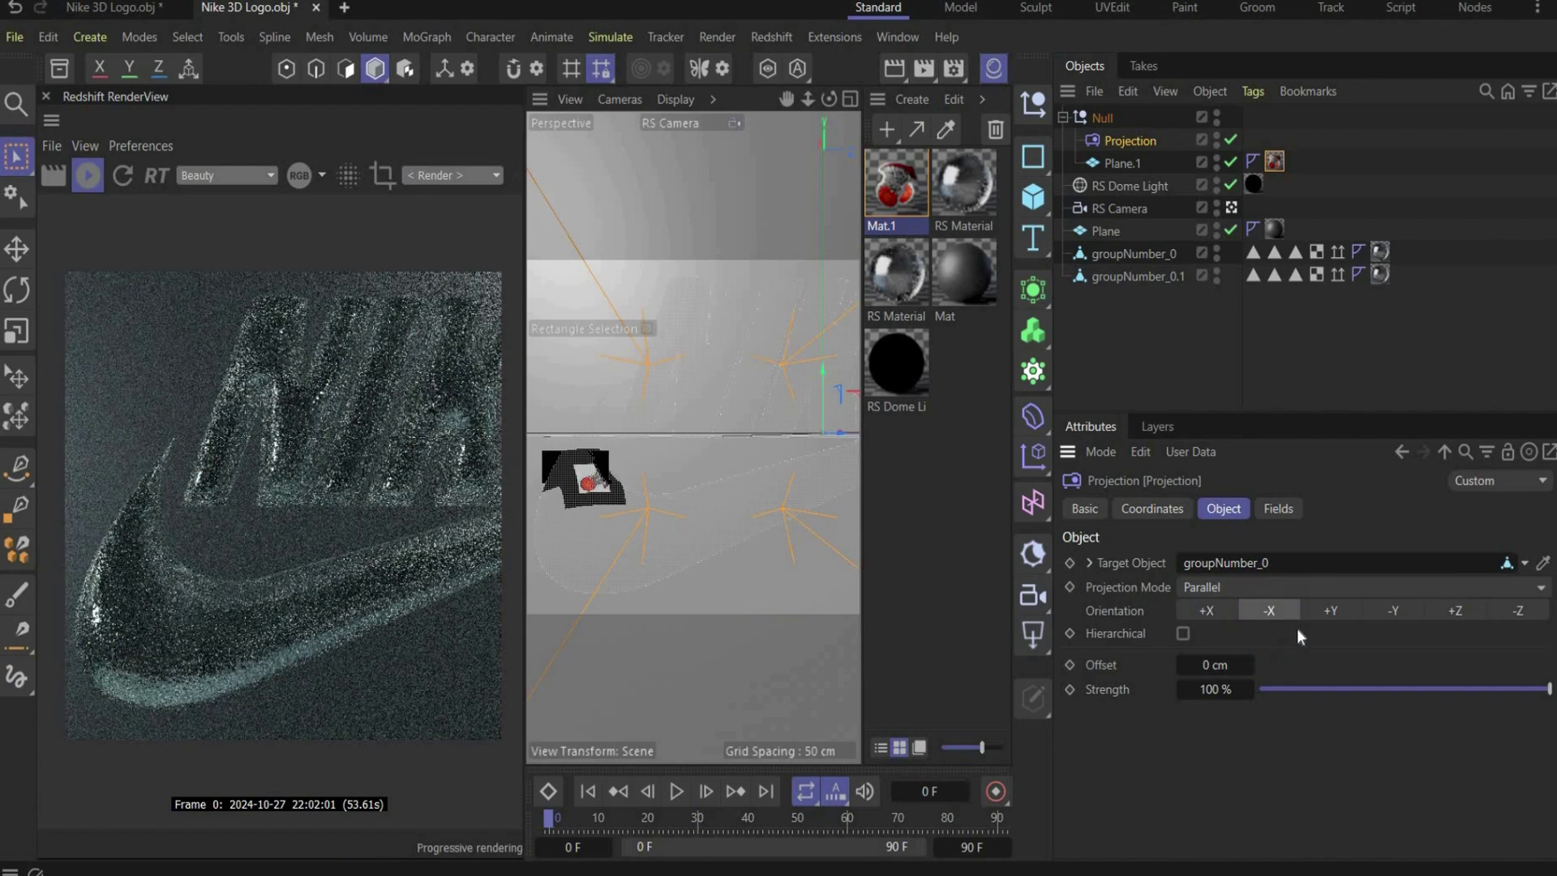
click(1219, 666)
text(0.0)
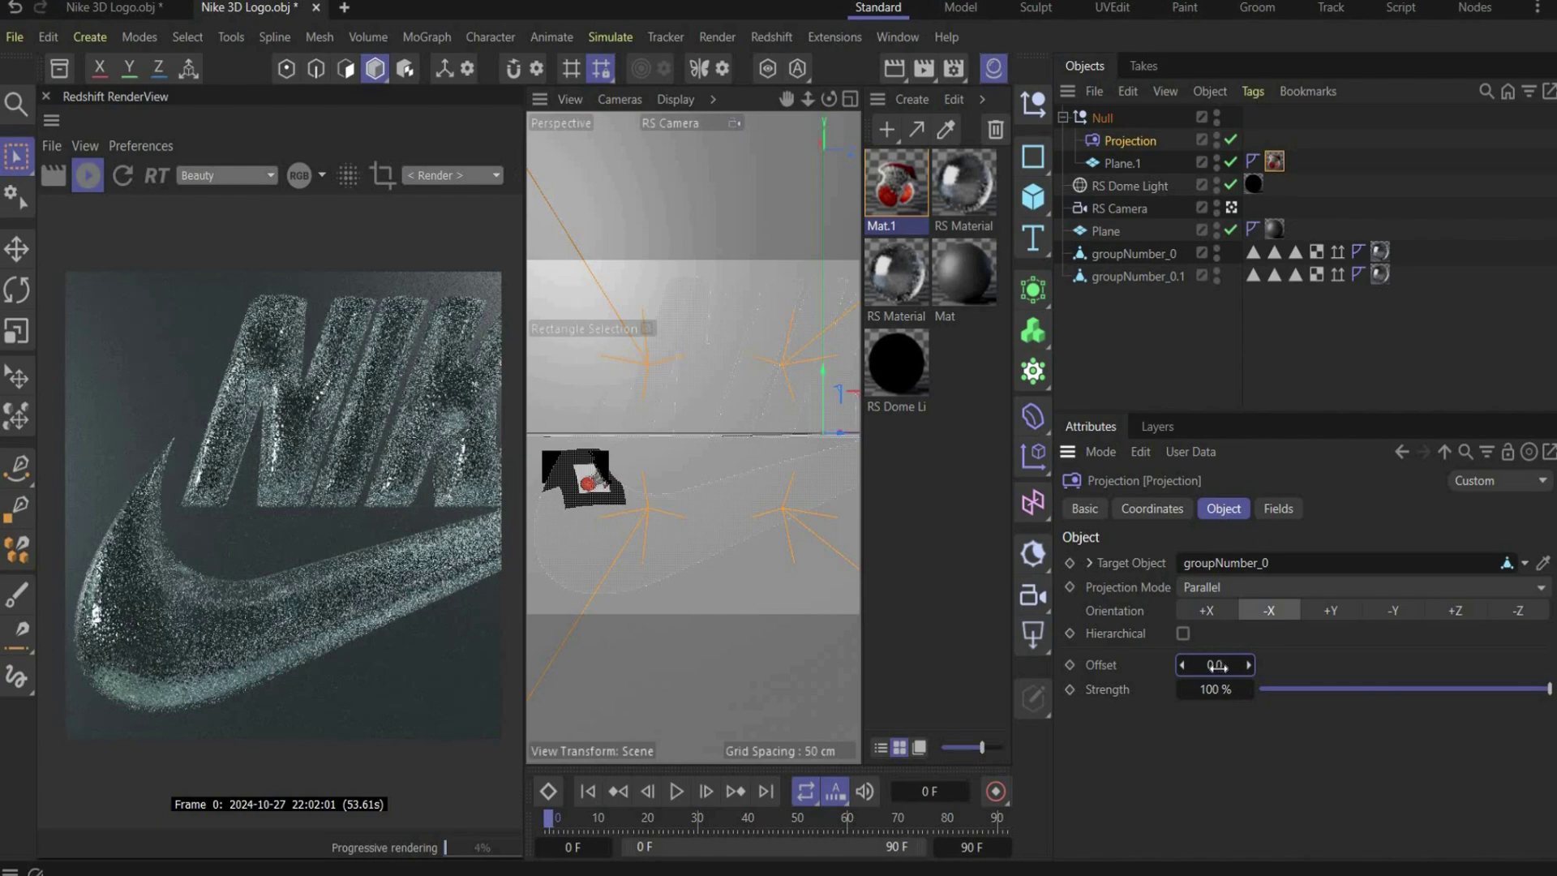
text(1)
key(Return)
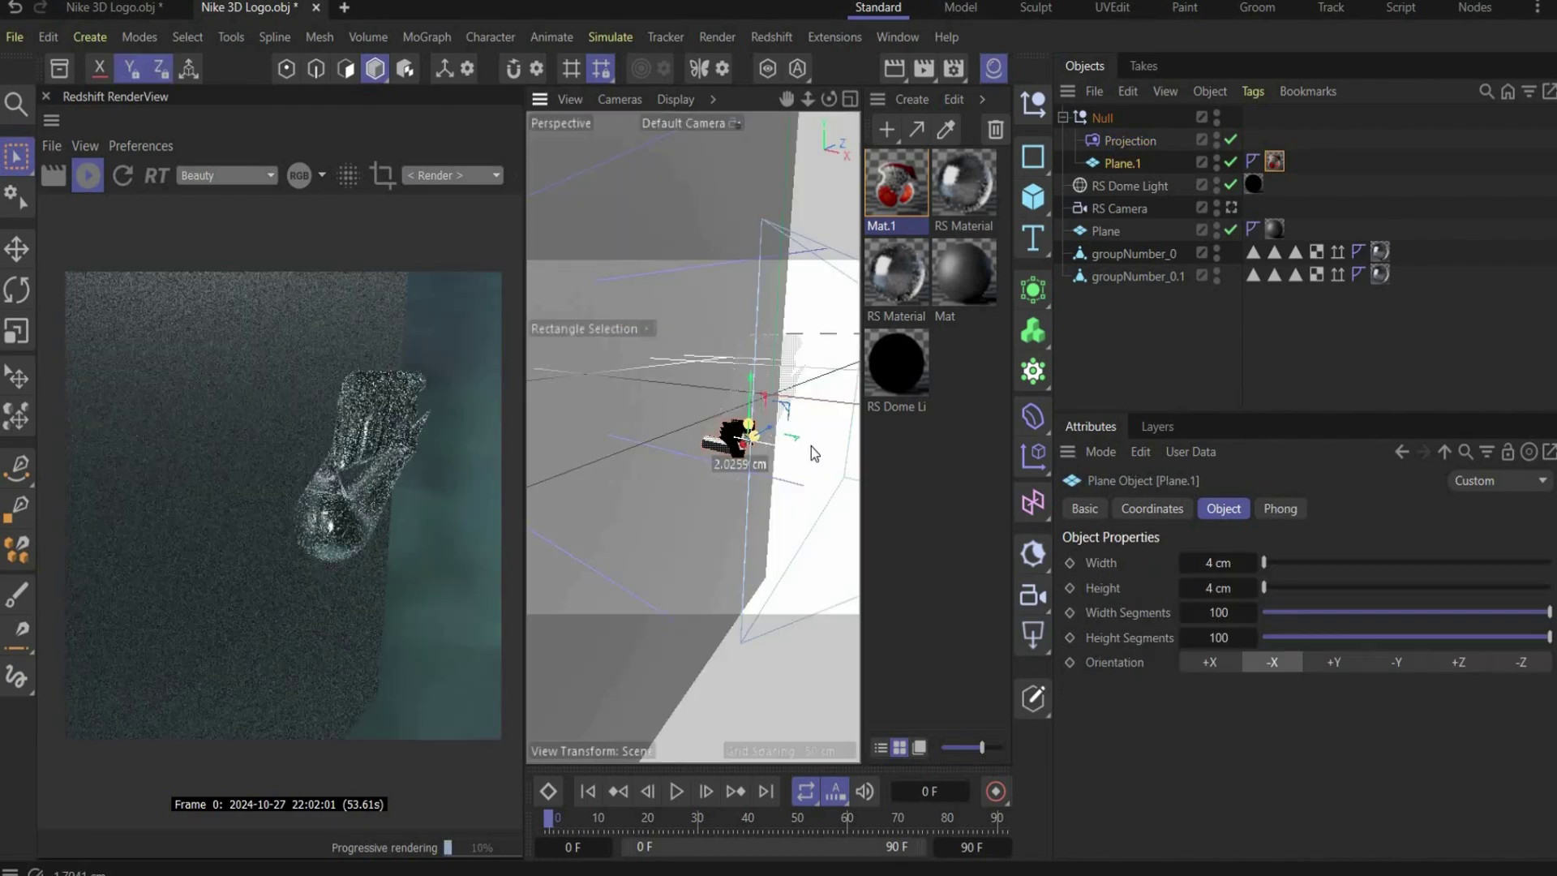
Slide Plane.1 along the logo in RS Camera view, set pitch to 81° and scale to 1.25/1.5/1.5
drag(811, 446, 795, 446)
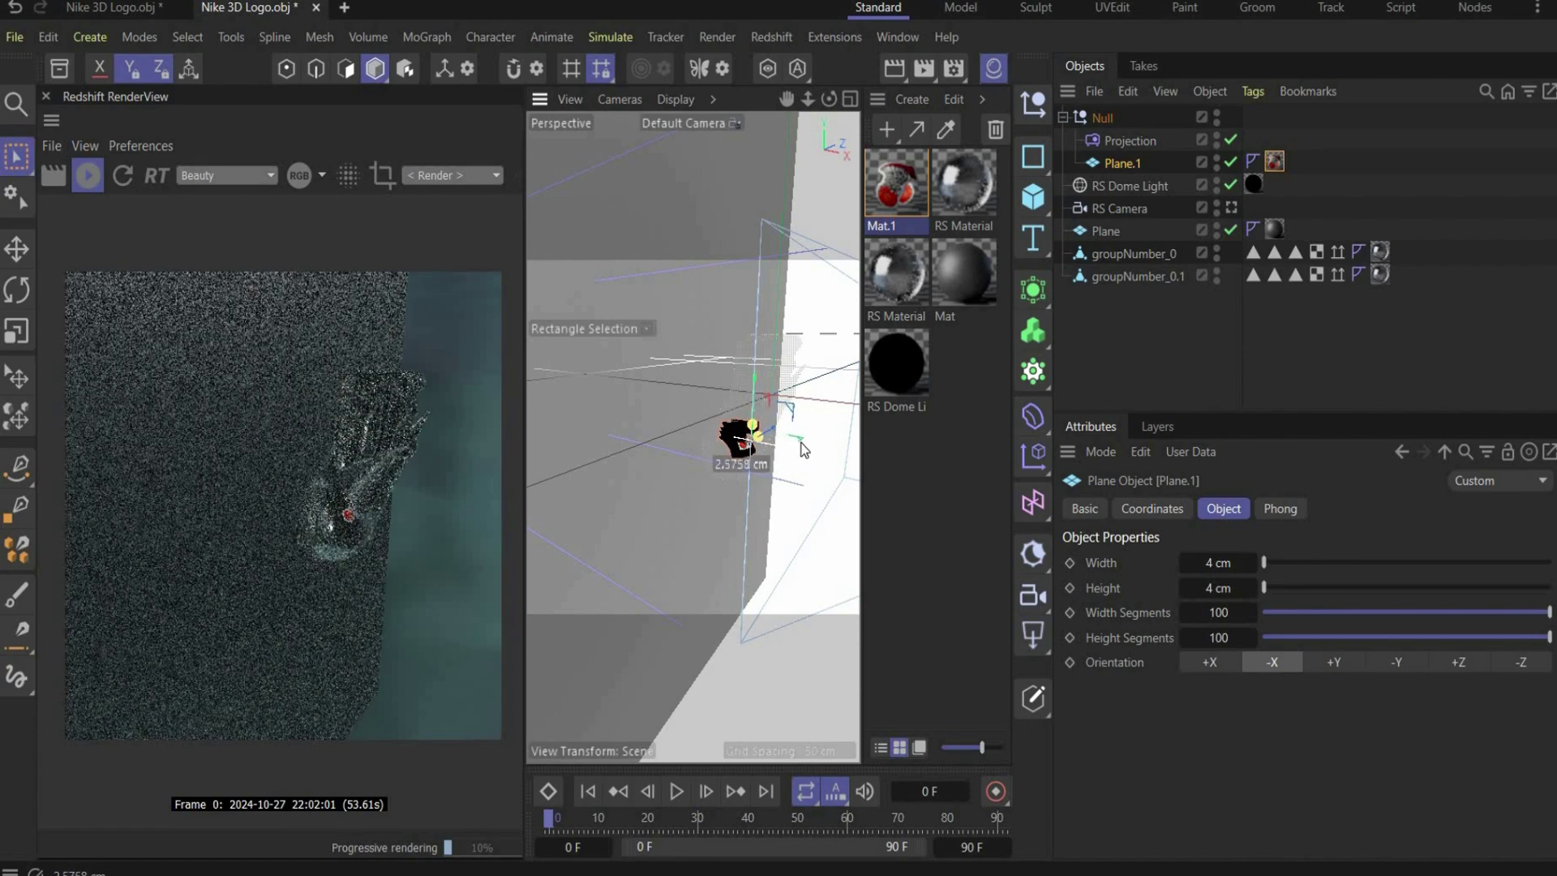
click(1232, 208)
click(1172, 507)
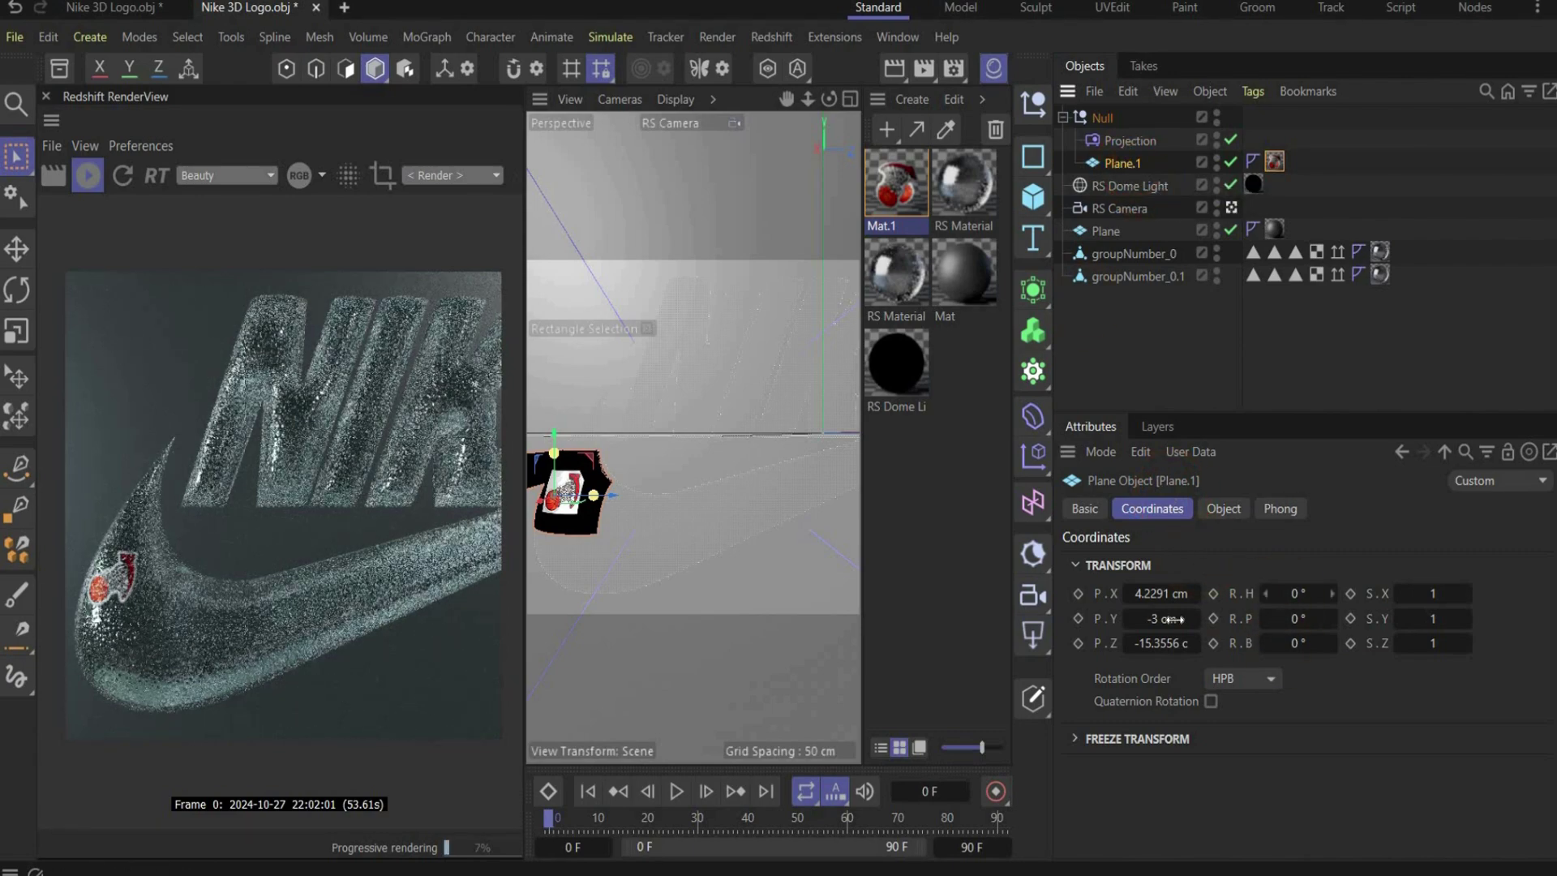
mouse_move(1161, 602)
mouse_down()
mouse_move(1145, 603)
mouse_move(1160, 604)
mouse_up()
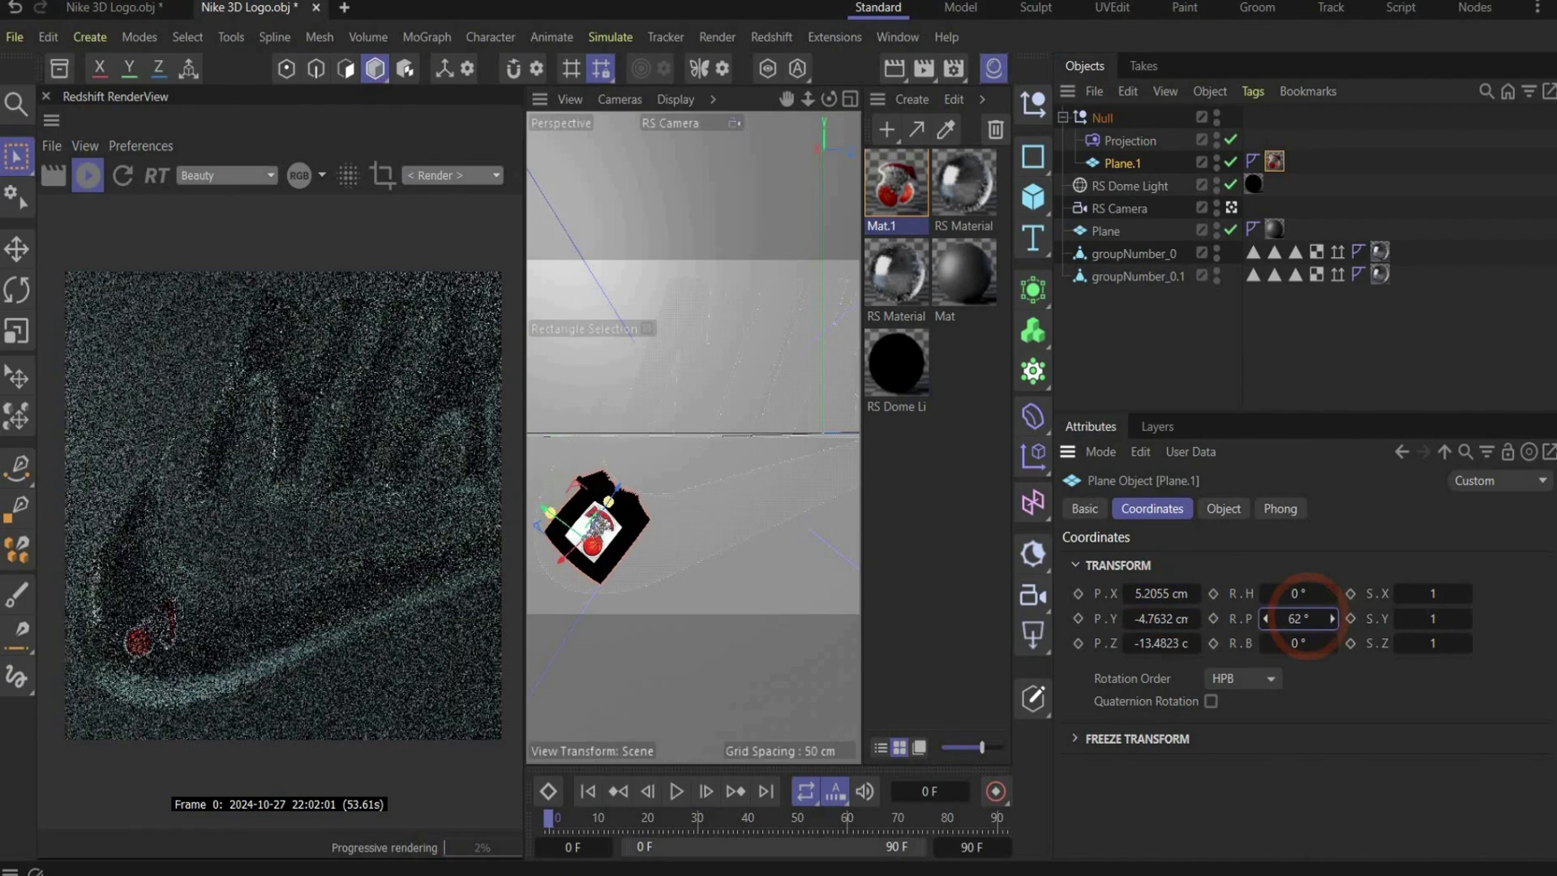
drag(1216, 619, 1306, 619)
drag(1419, 593, 1448, 592)
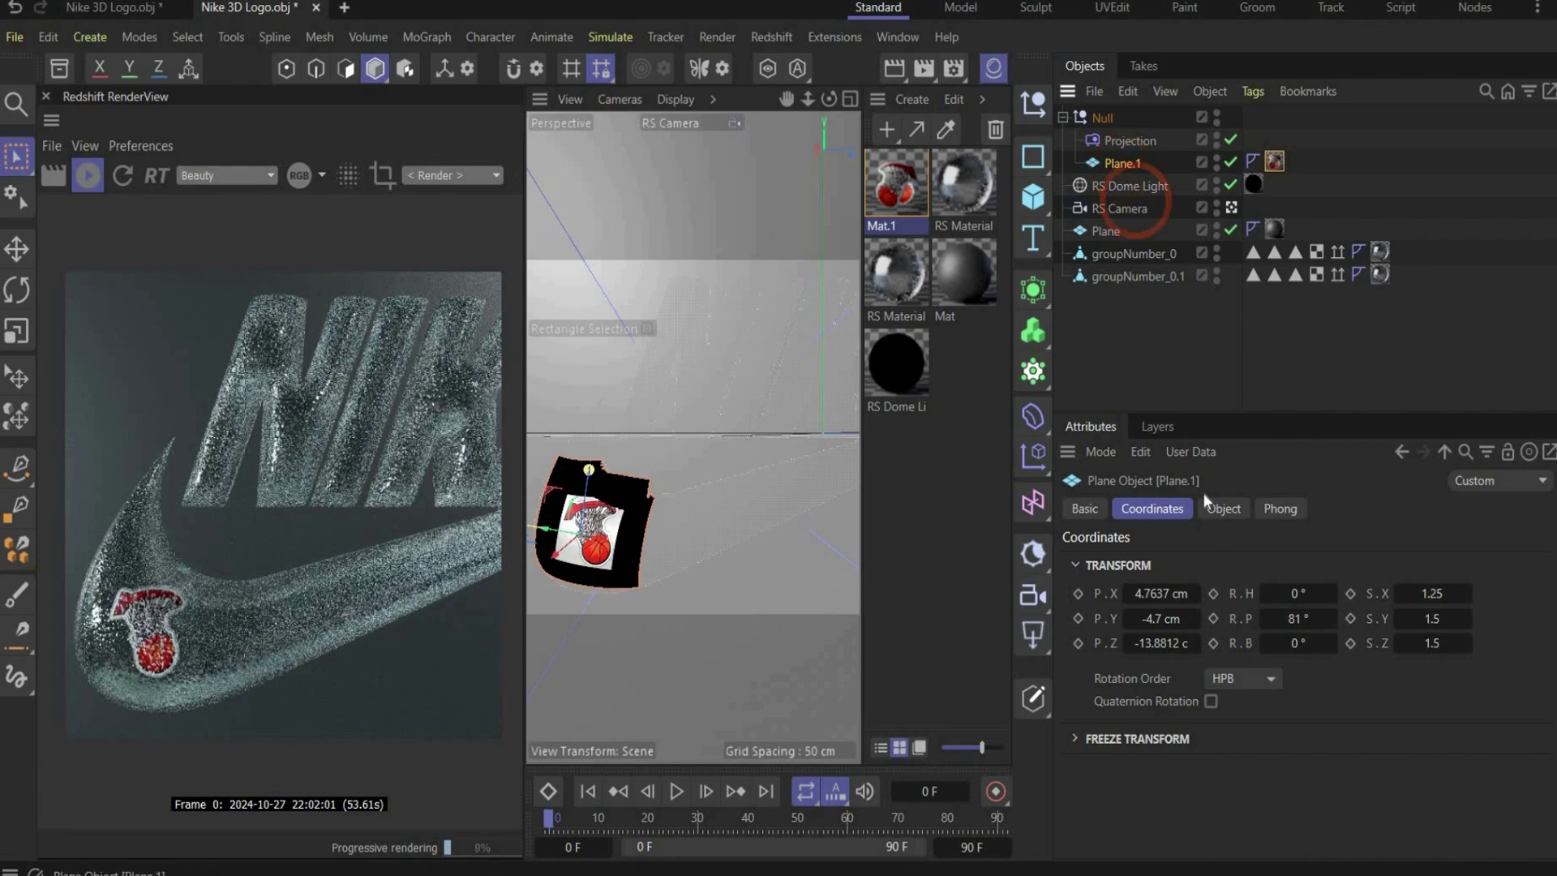
Raise the Projection deformer's offset from 0.01 to 0.1 cm and select Plane.1
click(1131, 139)
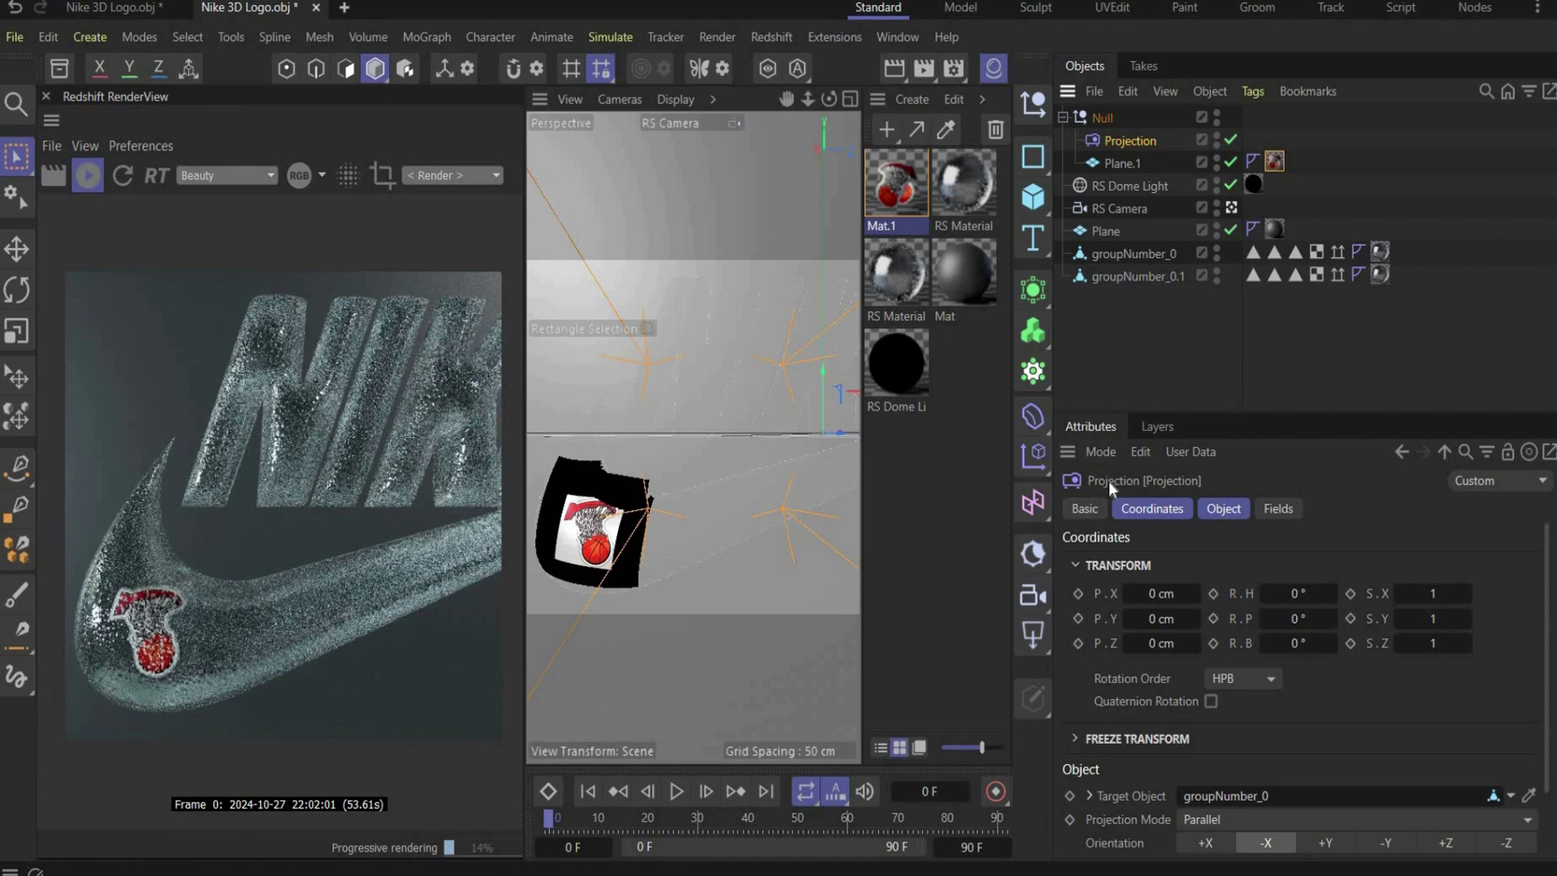
click(1224, 509)
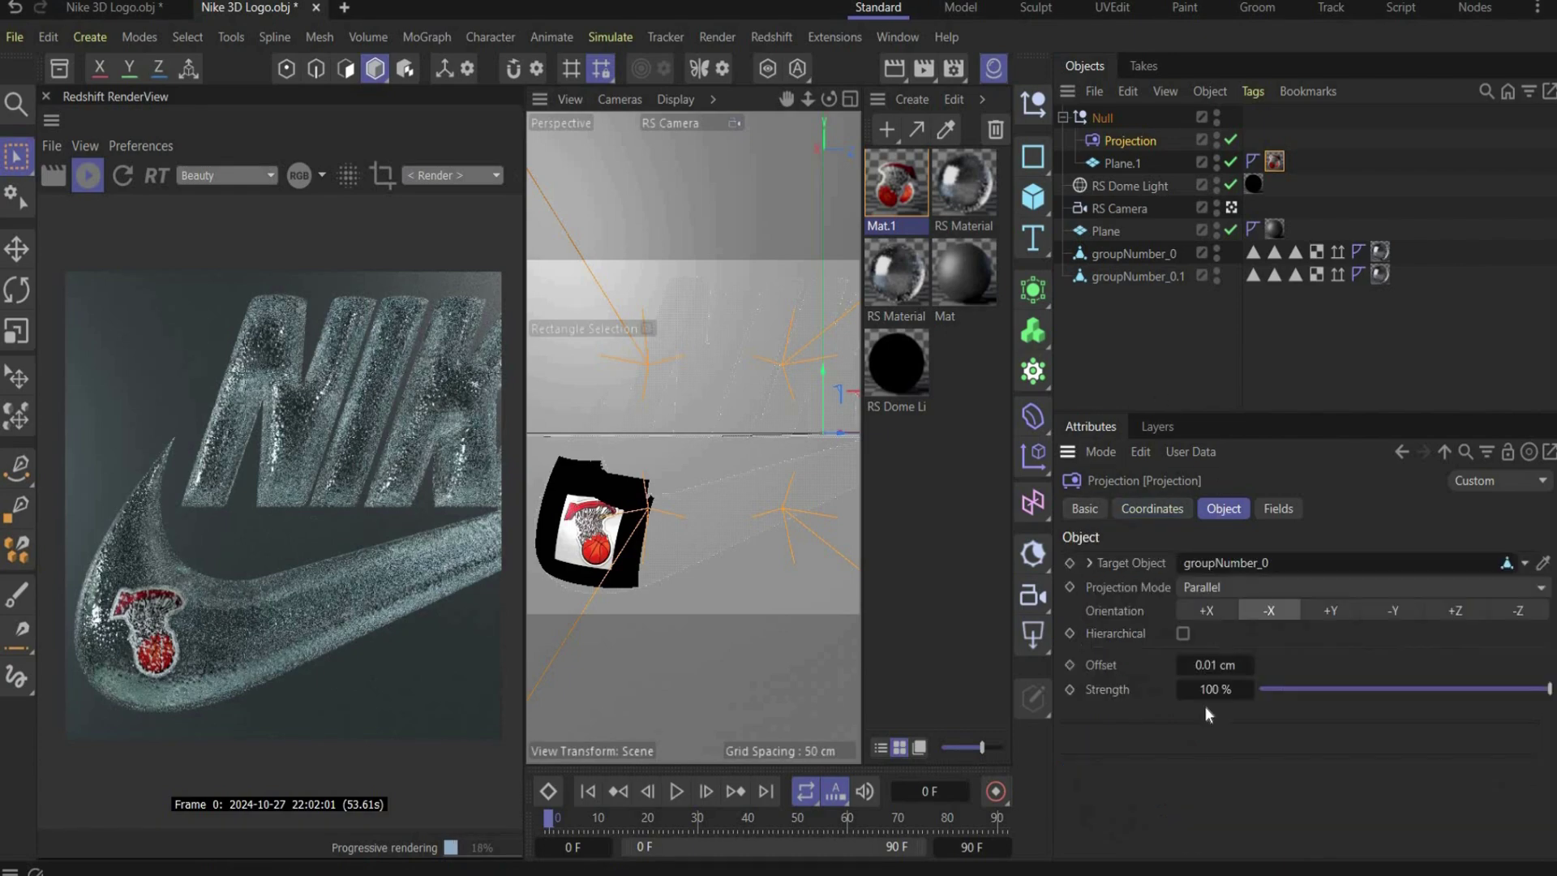
click(1214, 665)
text(0.1)
key(Return)
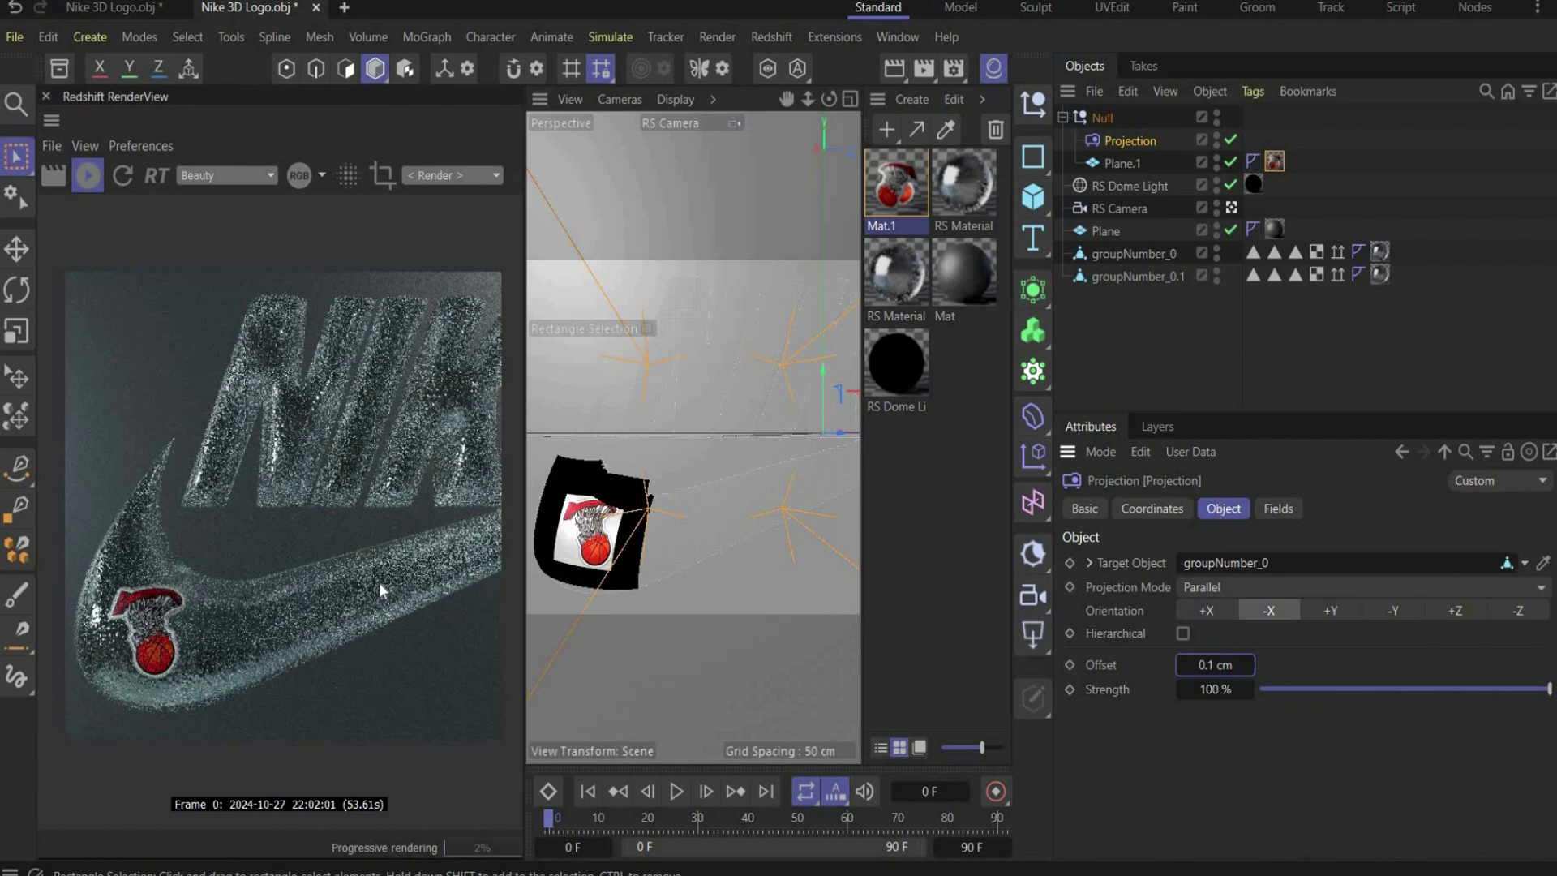
click(1122, 162)
Duplicate the sticker plane, place the copy in the Null, and move it further along the swoosh
key(ctrl+c)
key(ctrl+v)
drag(1114, 119, 1126, 173)
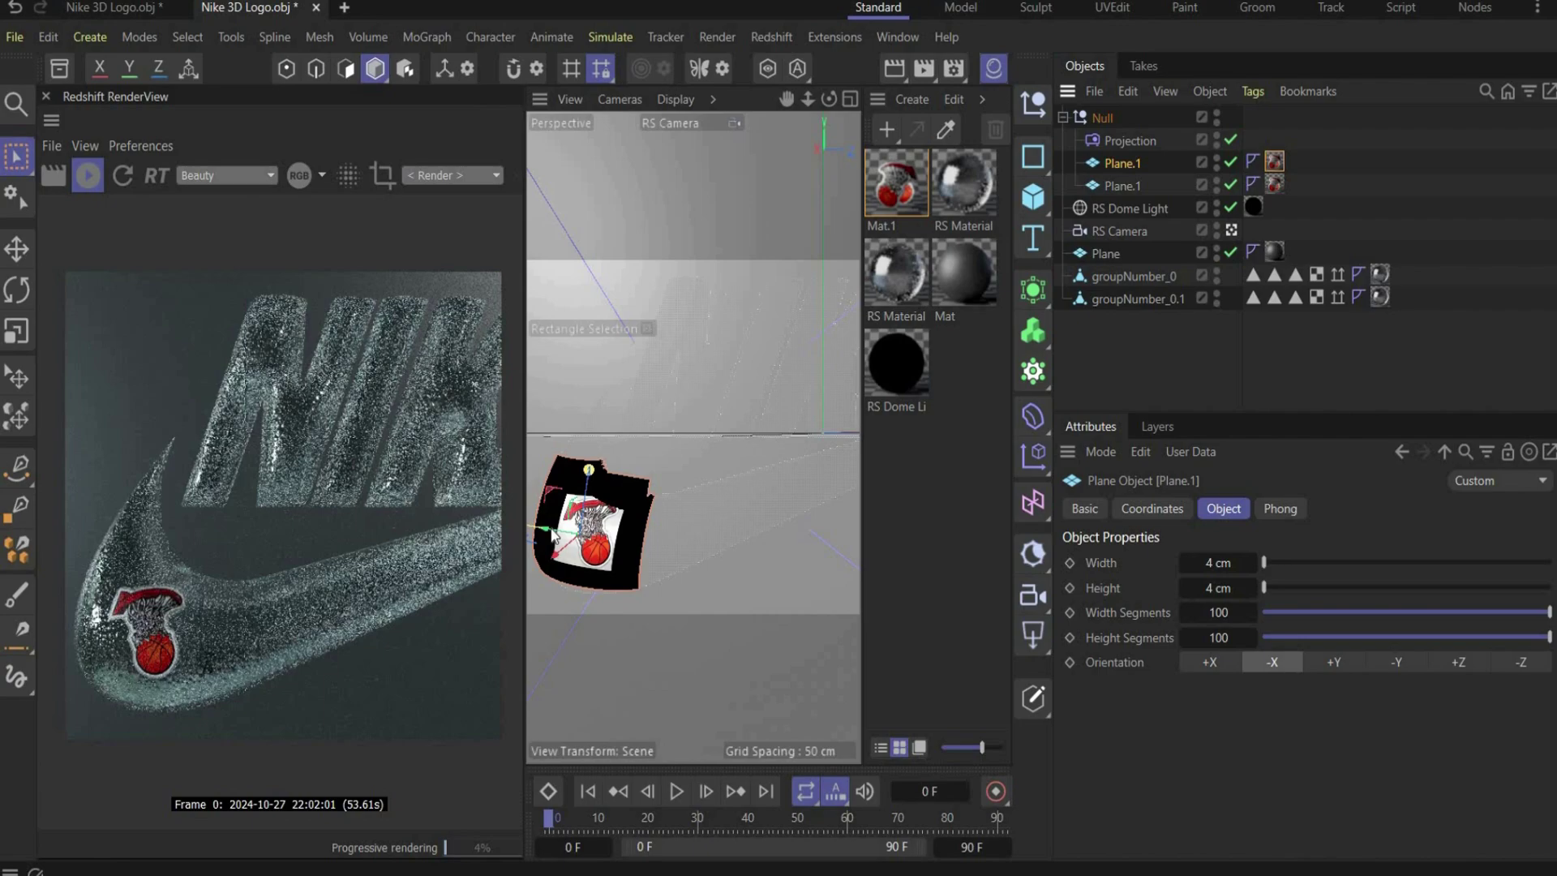
drag(542, 528, 708, 506)
Set the copied plane's S.Y and S.Z scale to 1.2 in Coordinates
click(1153, 509)
click(1425, 703)
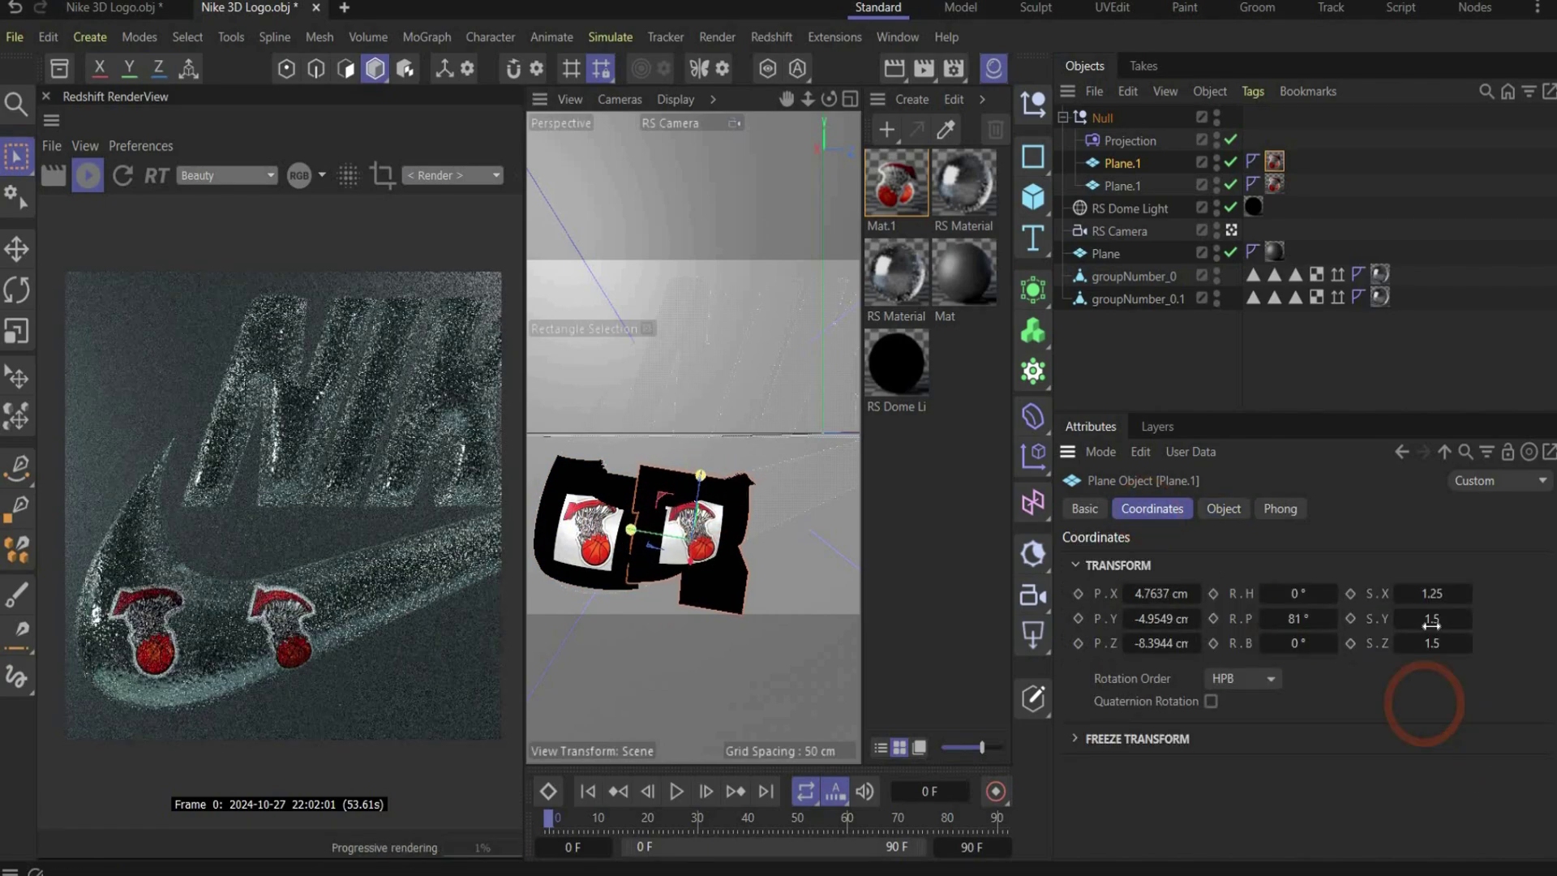
double_click(1432, 619)
text(1.2)
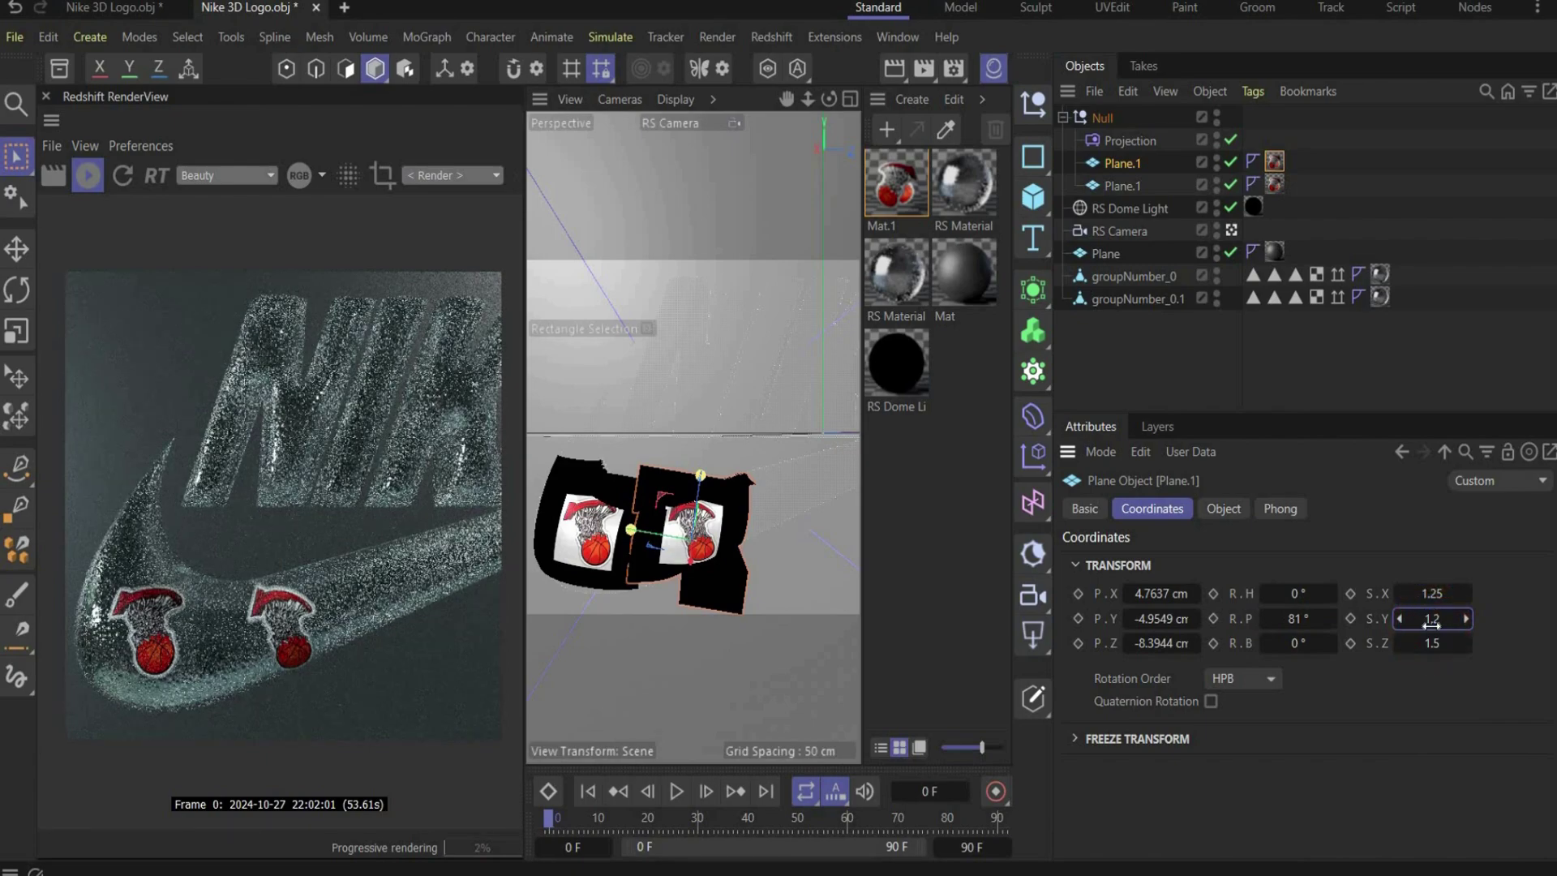
key(Return)
double_click(1452, 643)
text(1.2)
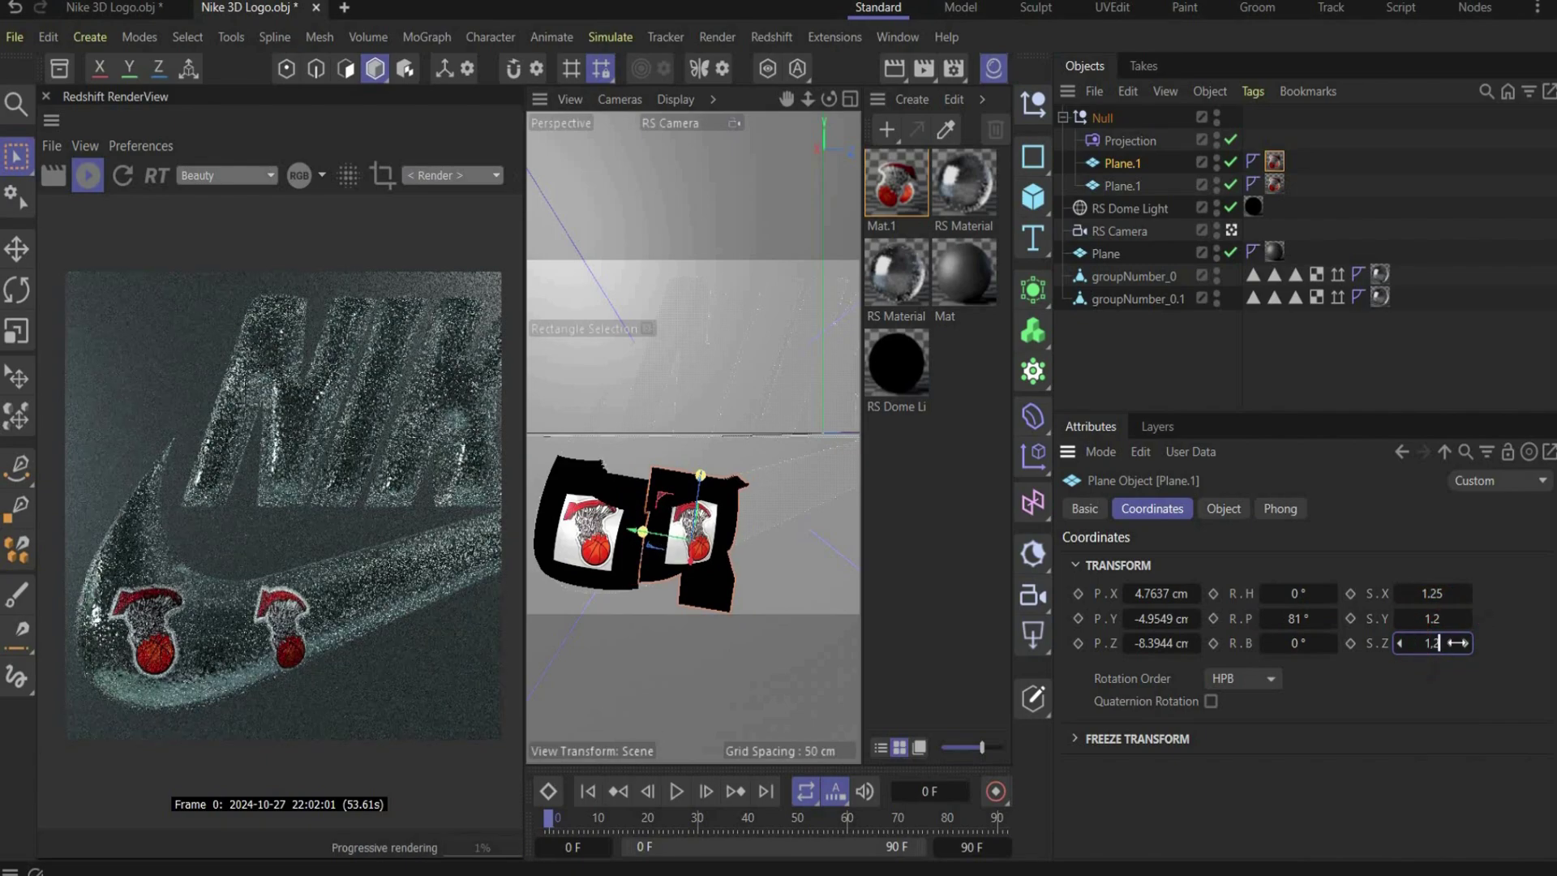
key(Return)
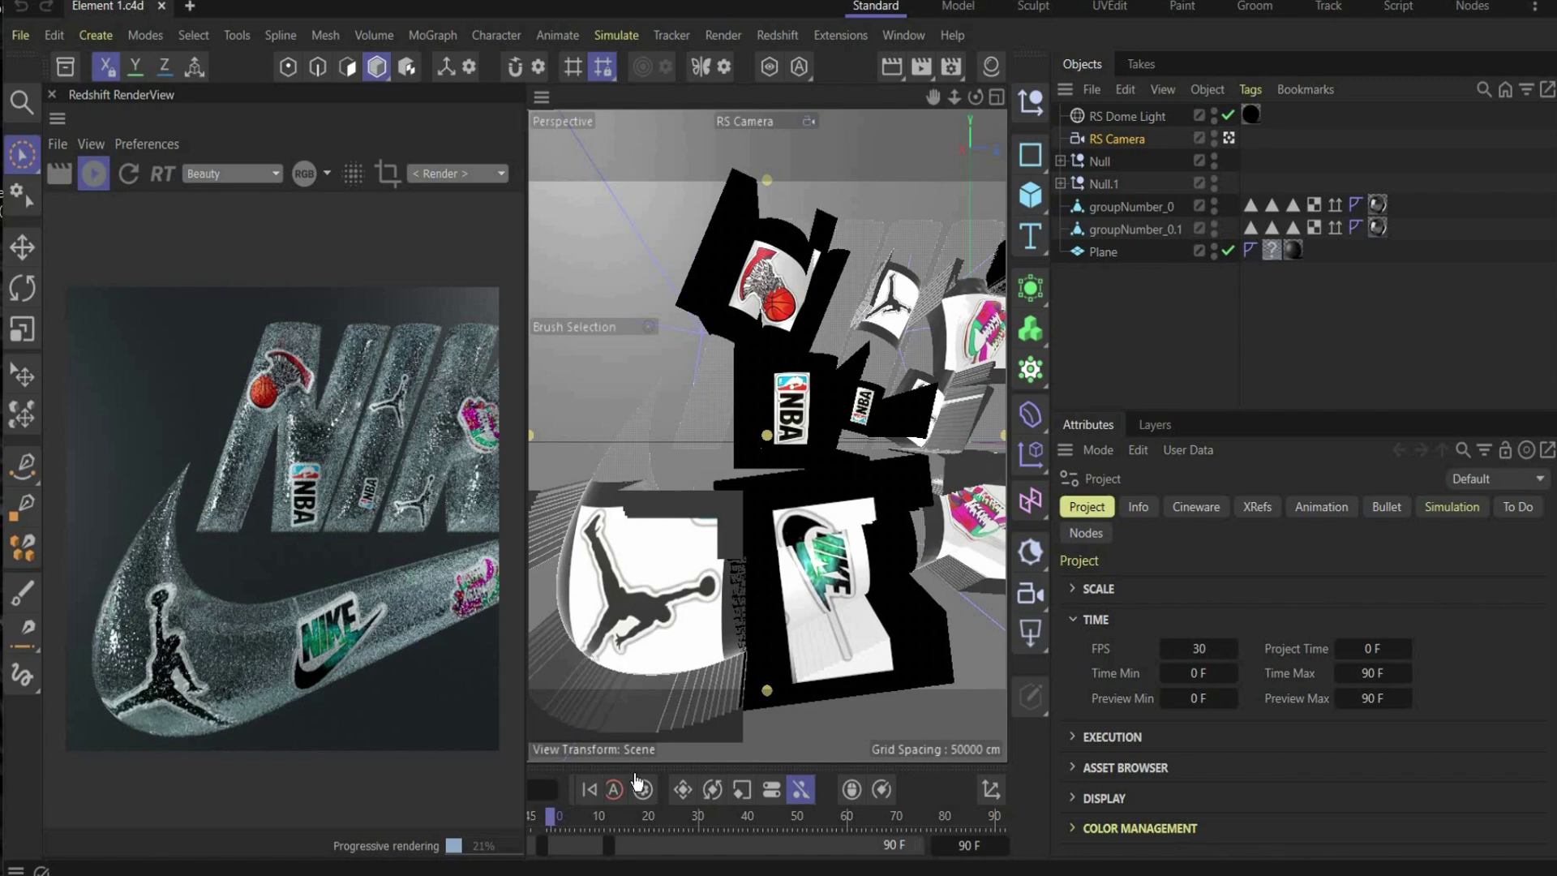
Scroll to review the logo dressed in NBA, Jordan and Nike sticker planes
scroll(637, 780, up, 3)
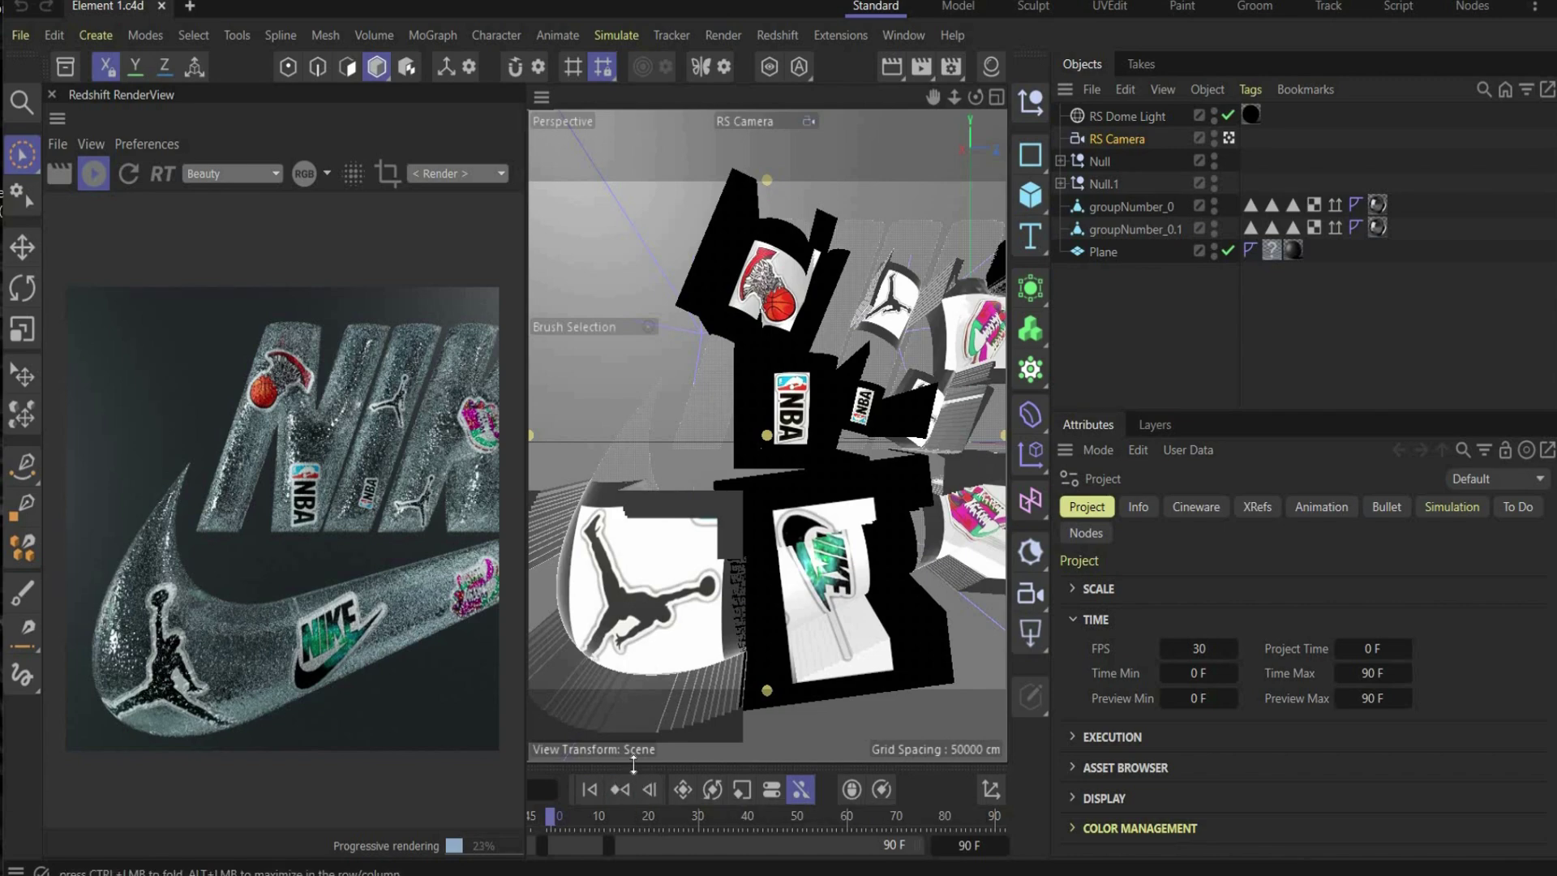
Switch to Media Player and play the Animation Nike clip, restarting it once
key(alt+Tab)
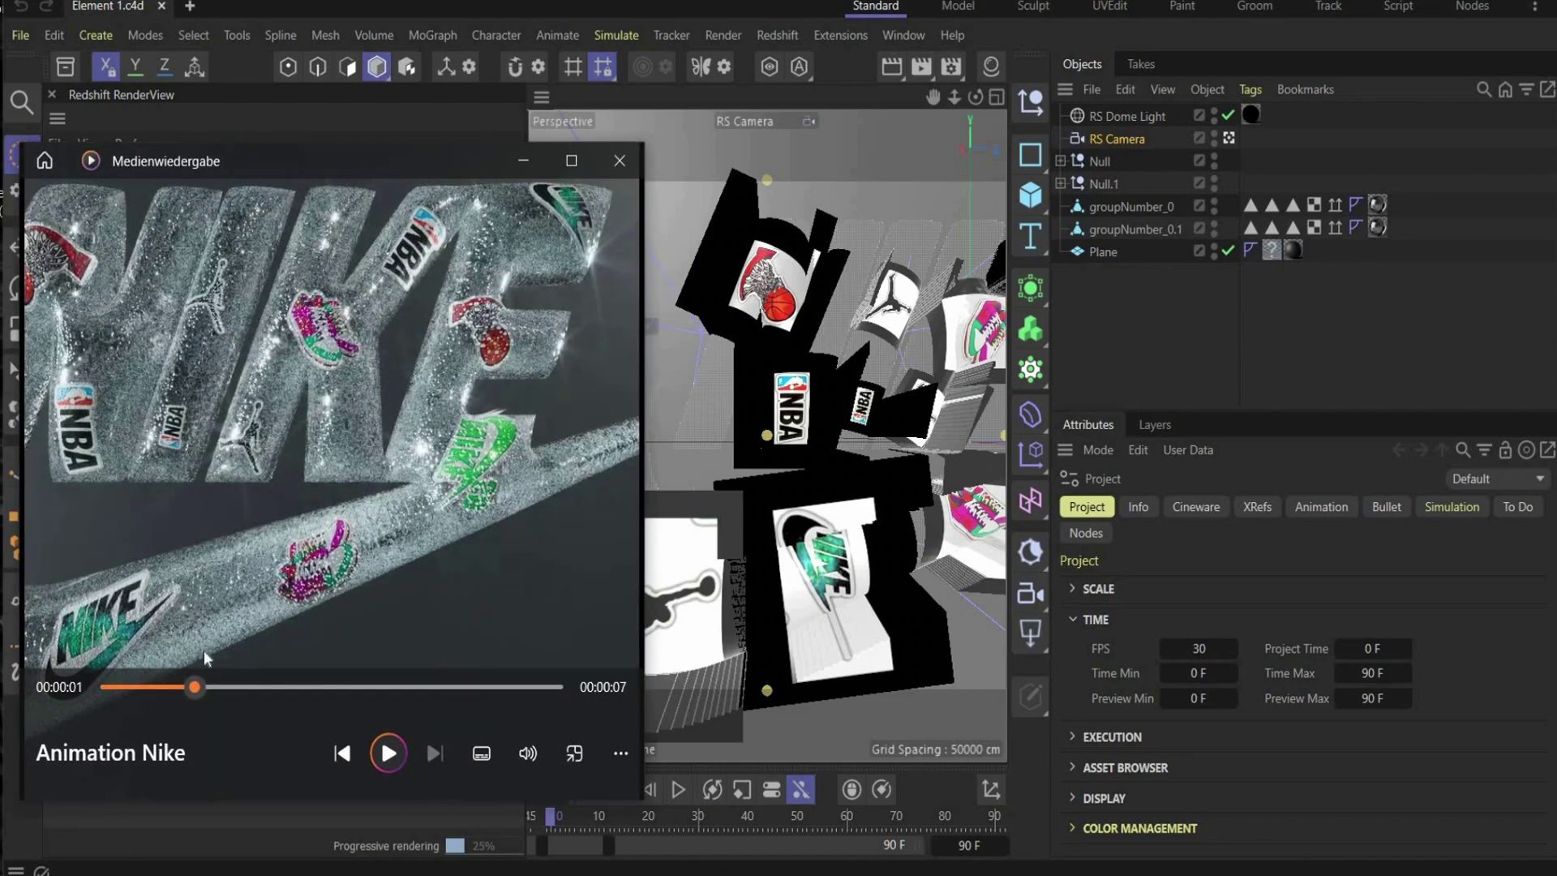
click(381, 750)
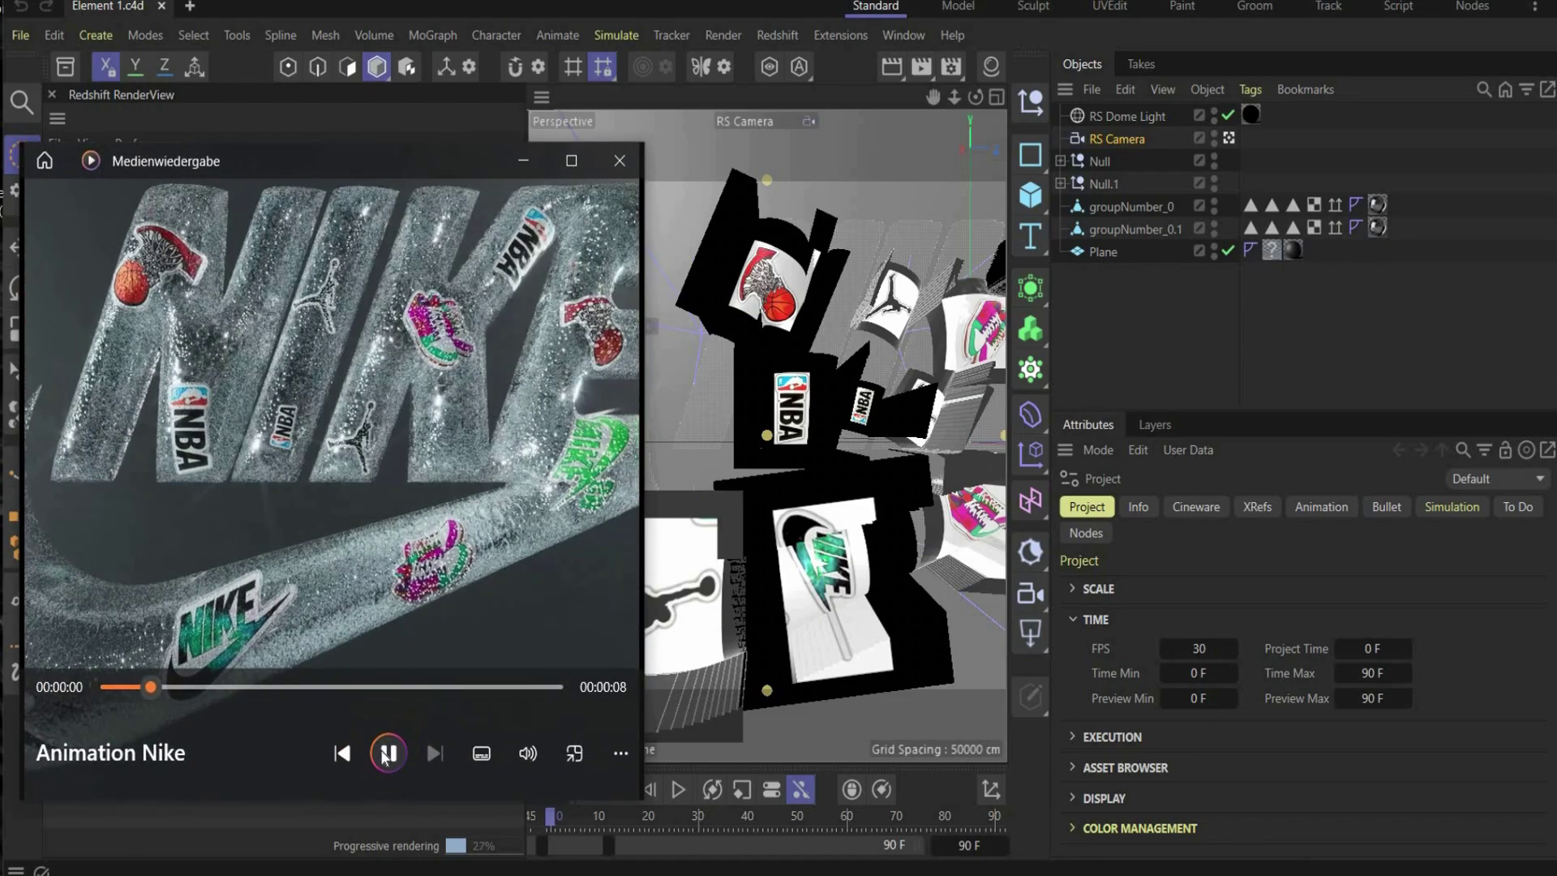
click(381, 749)
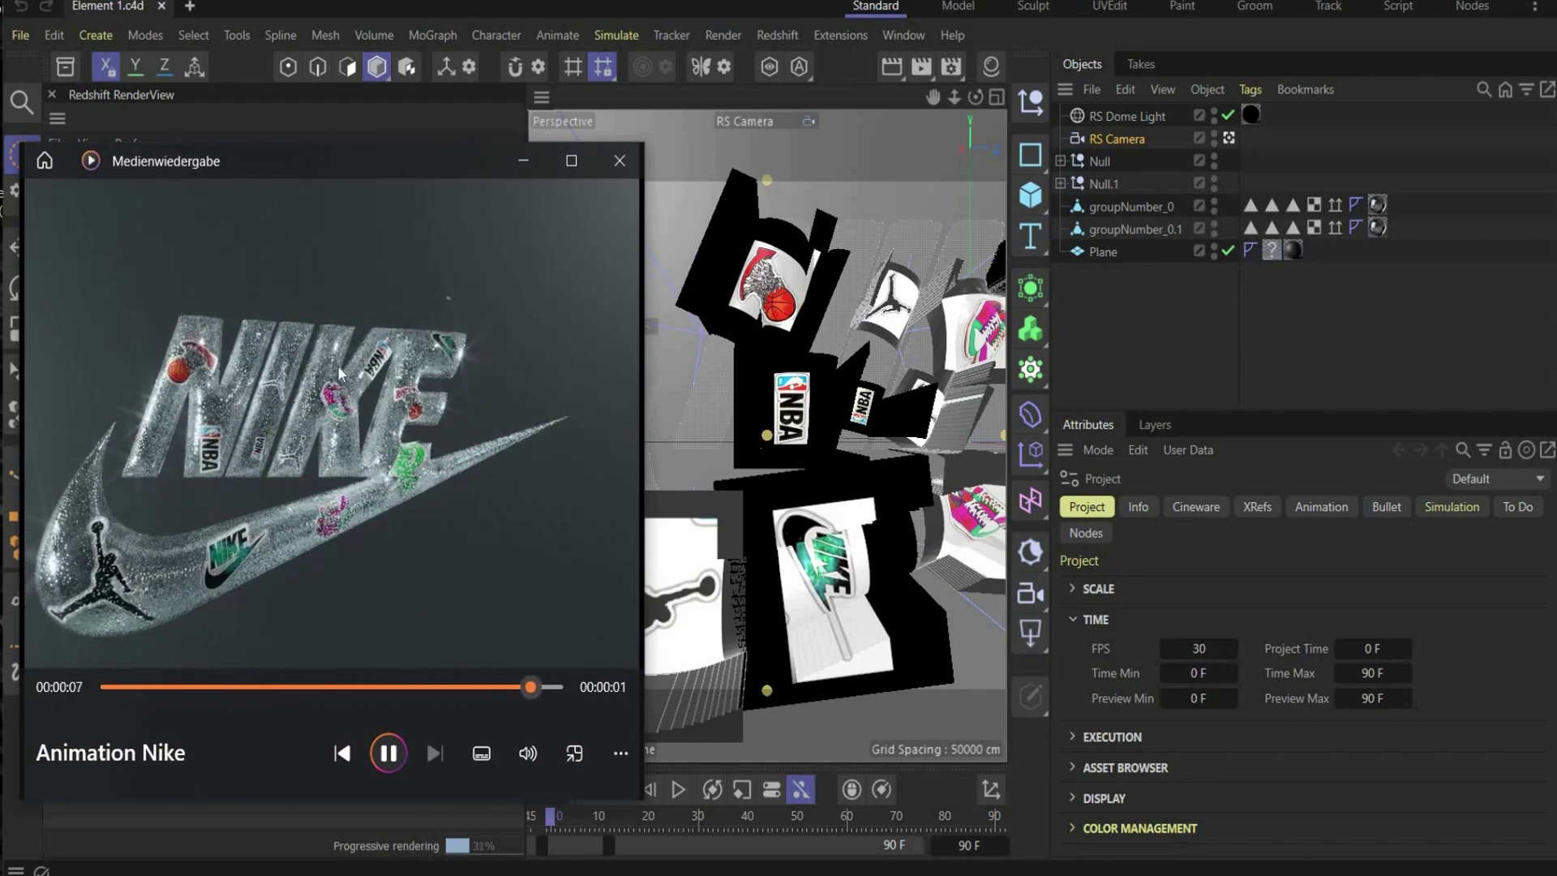
Close the player, try a 1920 output width in Render Settings, and pan the camera
click(619, 161)
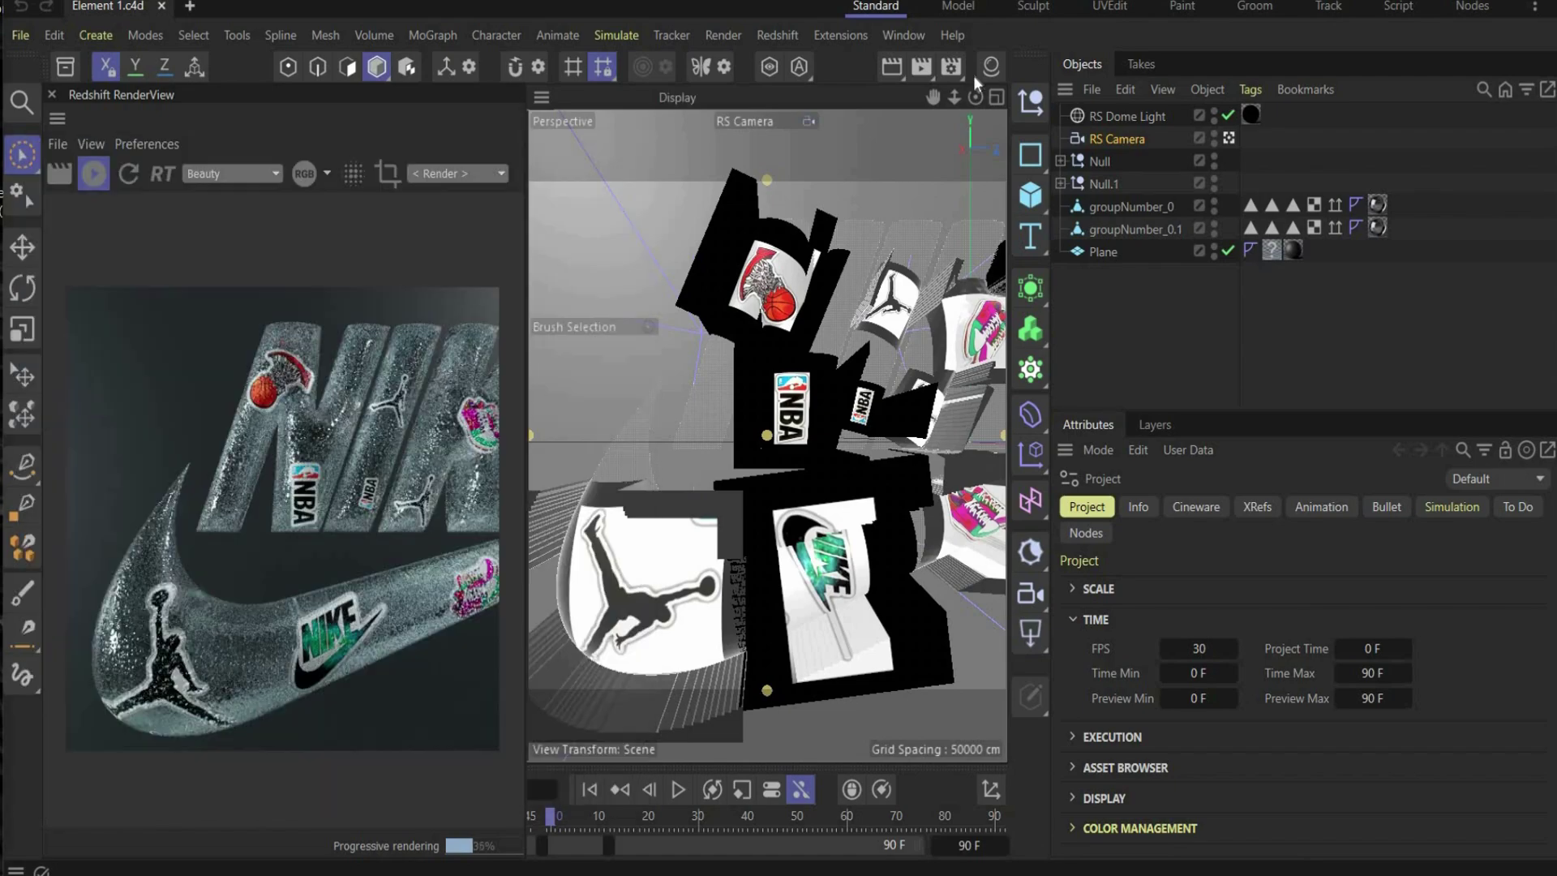
click(951, 66)
double_click(819, 173)
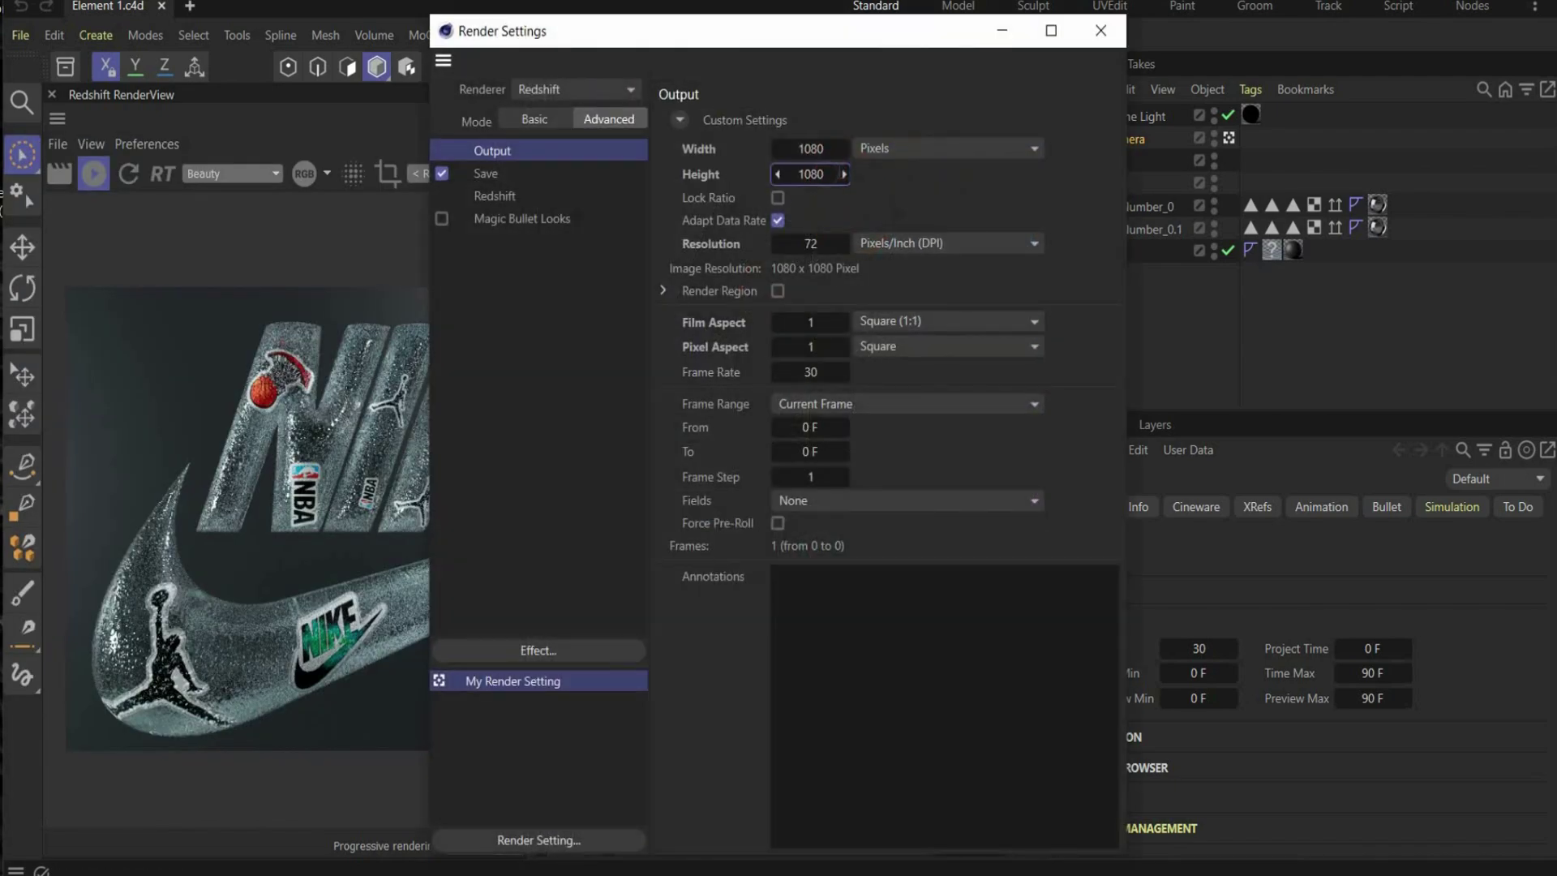
key(shift+Tab)
text(1)
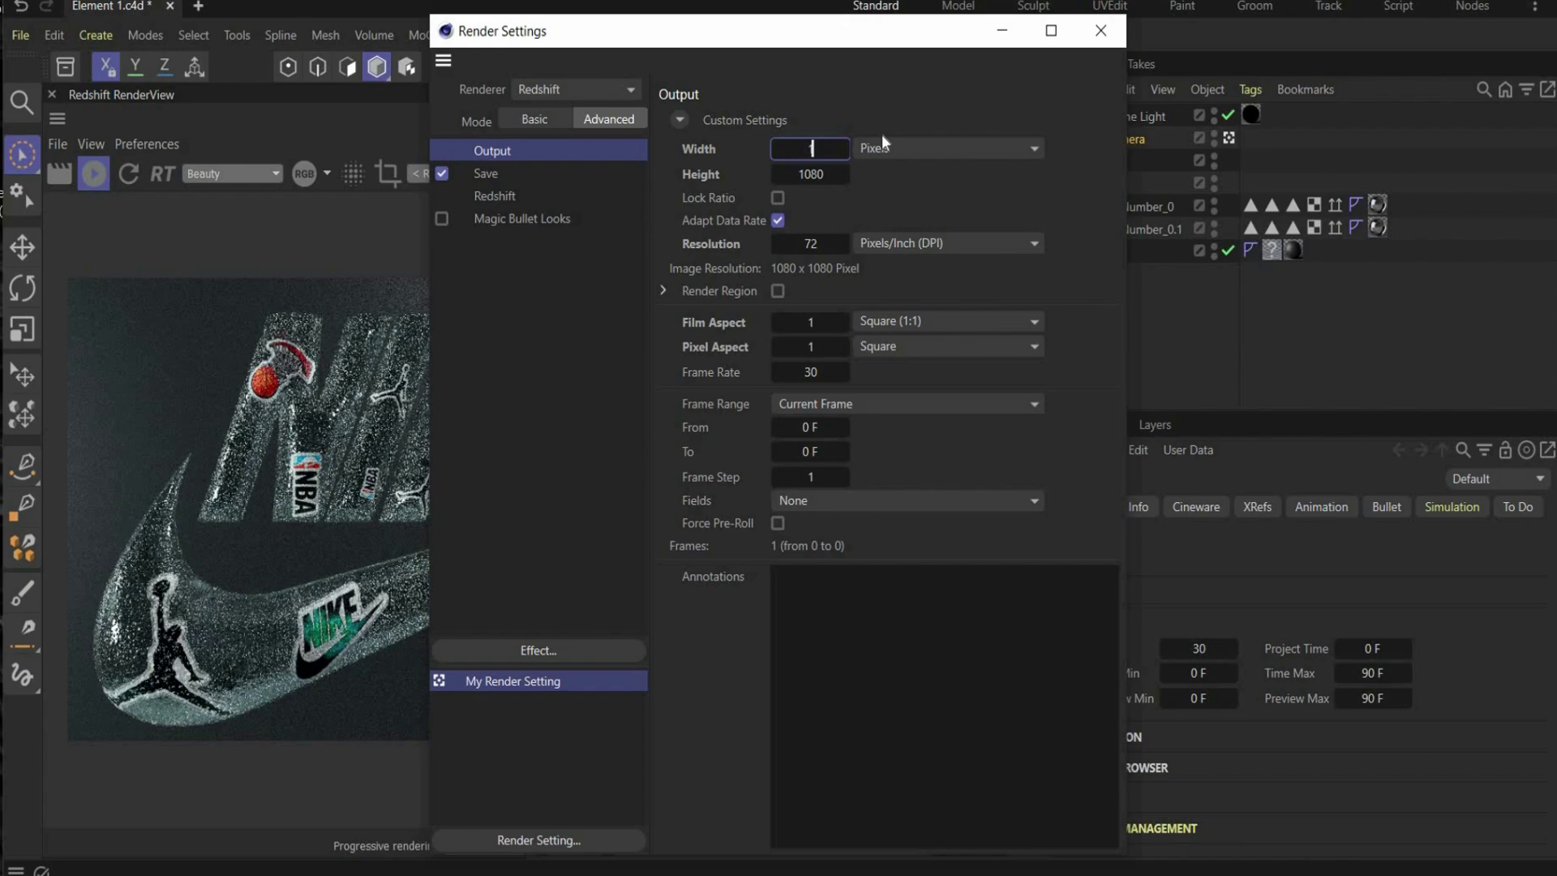
text(920)
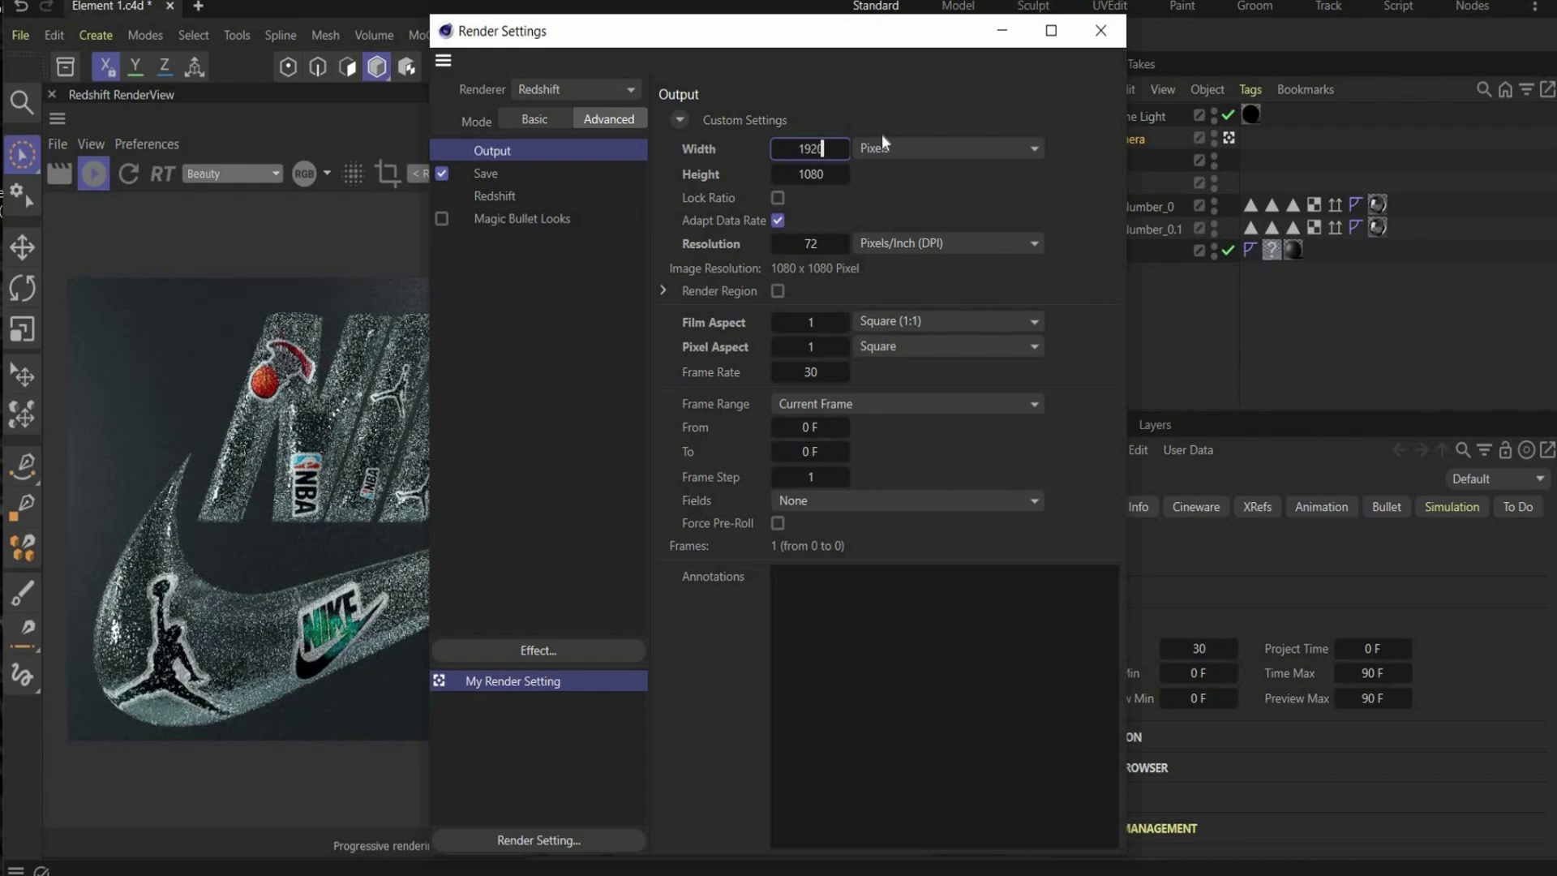
key(Return)
key(Escape)
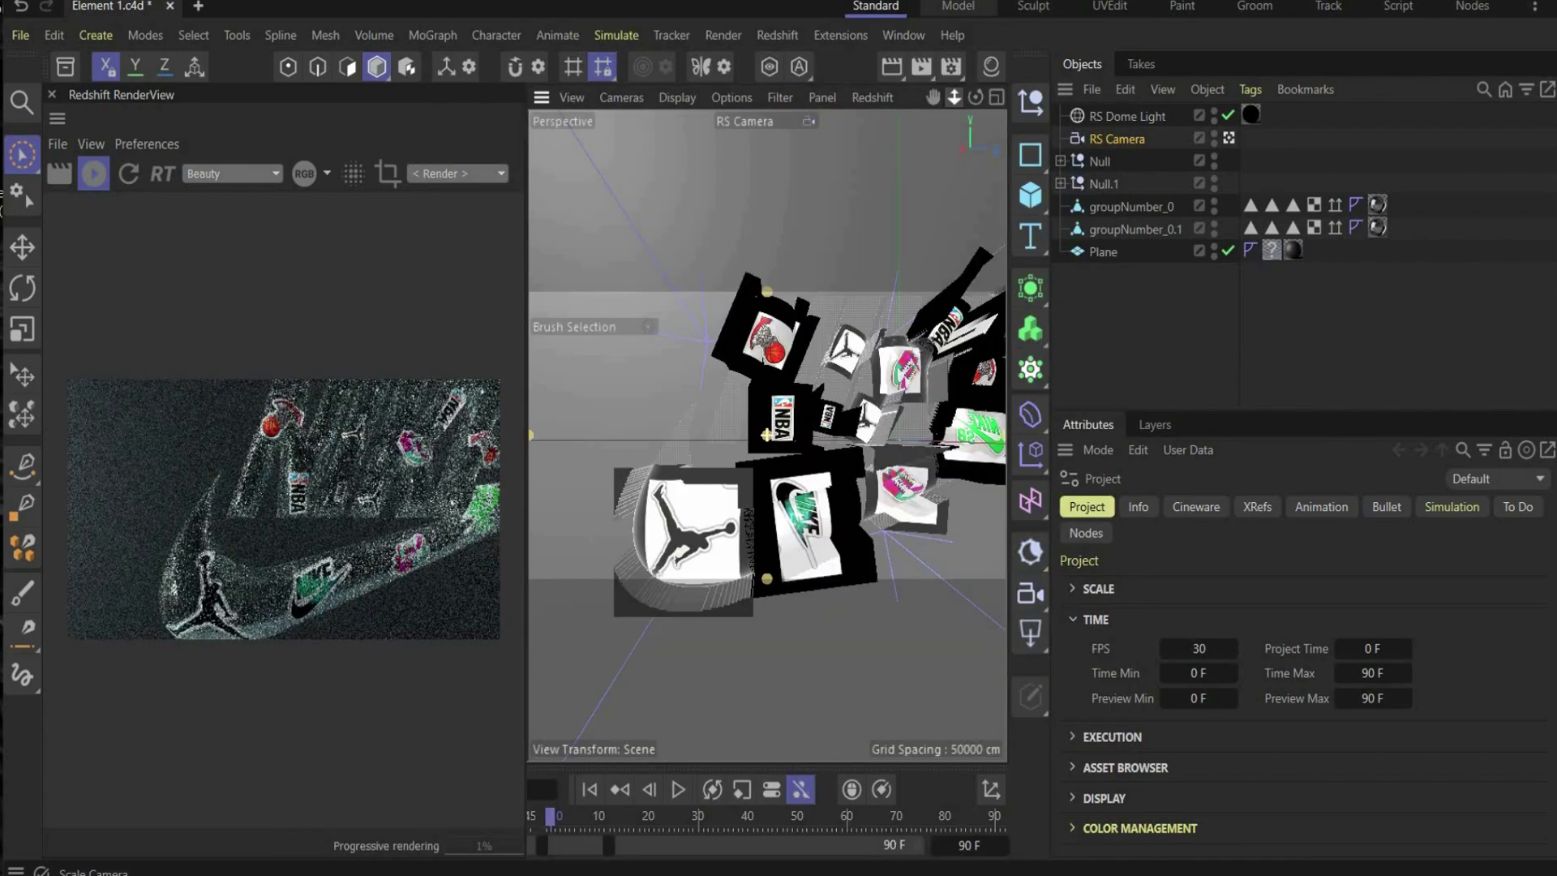
drag(933, 97, 835, 101)
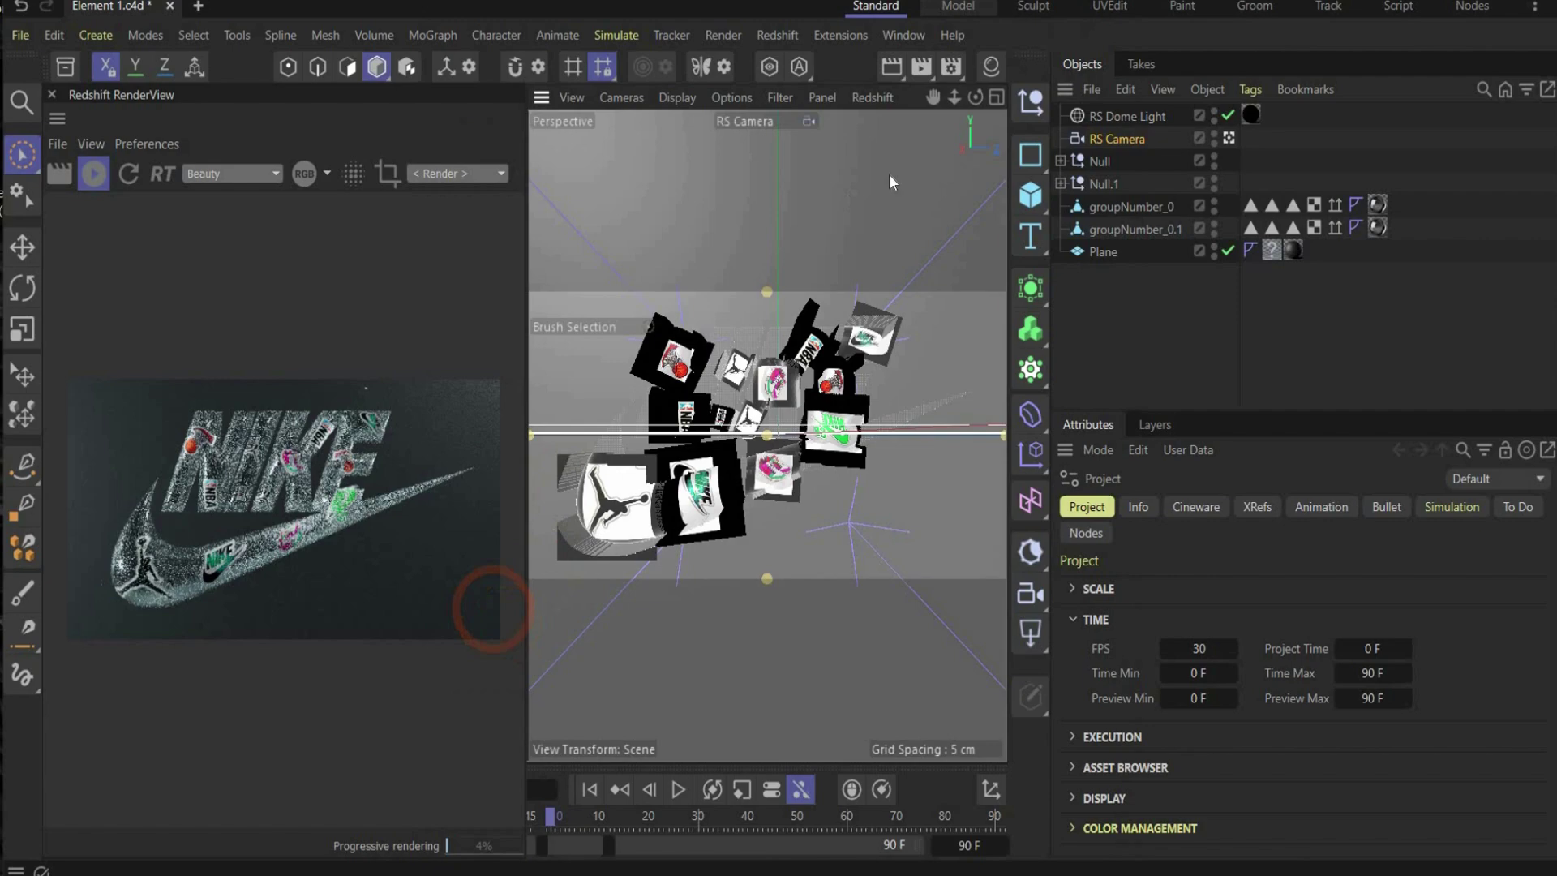
Set the output width back to 1080 for a square render and zoom in on the logo
click(950, 66)
drag(873, 37, 1025, 41)
click(969, 158)
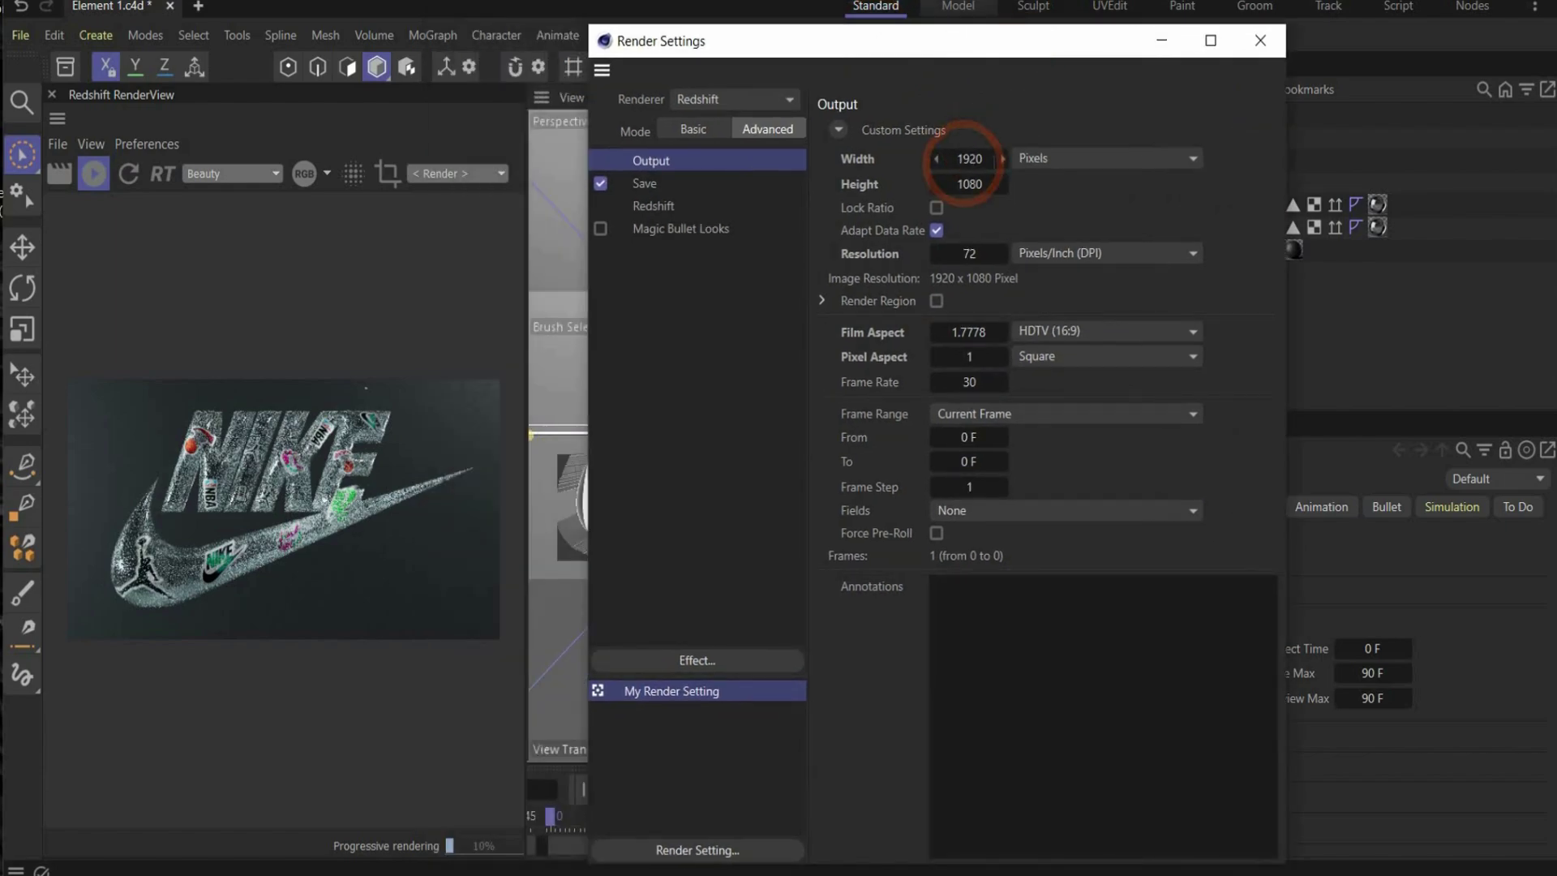
text(1080)
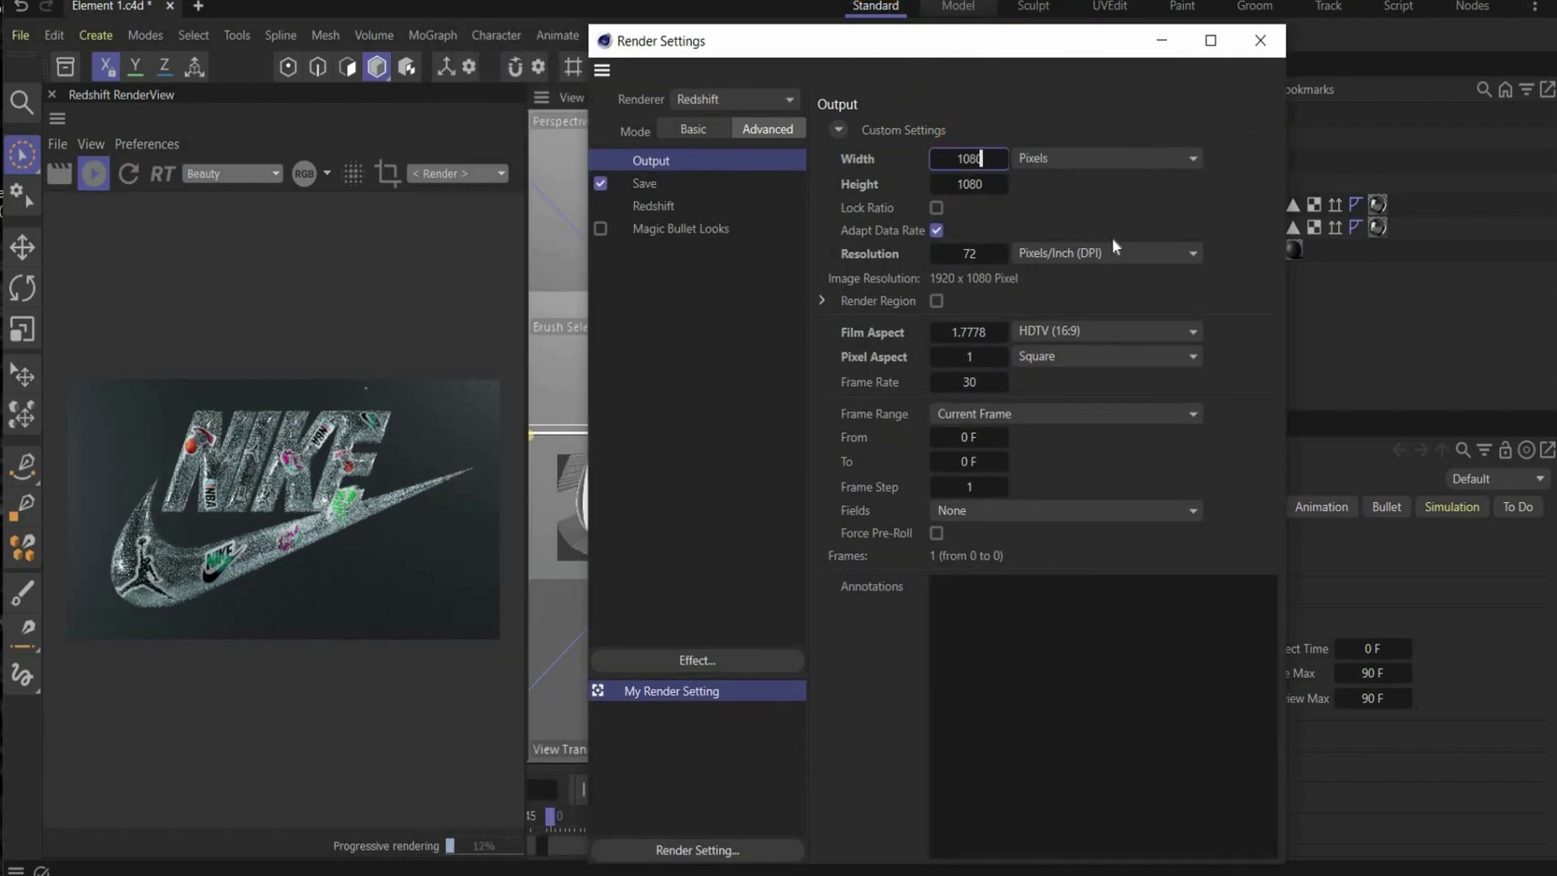
key(Return)
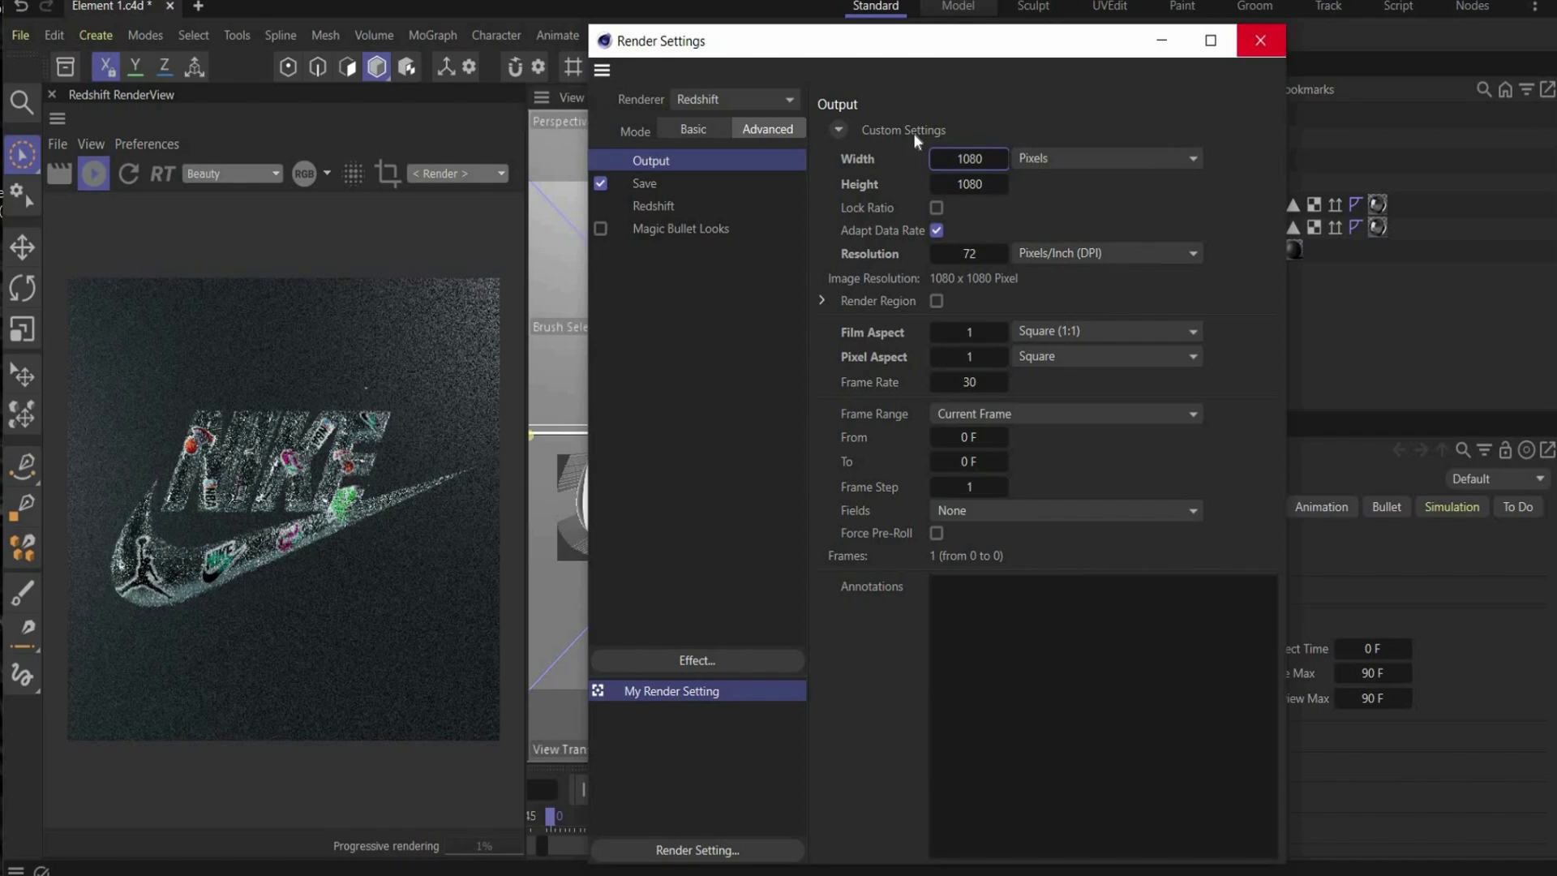
click(1259, 40)
mouse_move(957, 100)
mouse_down()
mouse_move(1008, 106)
mouse_move(961, 102)
mouse_up()
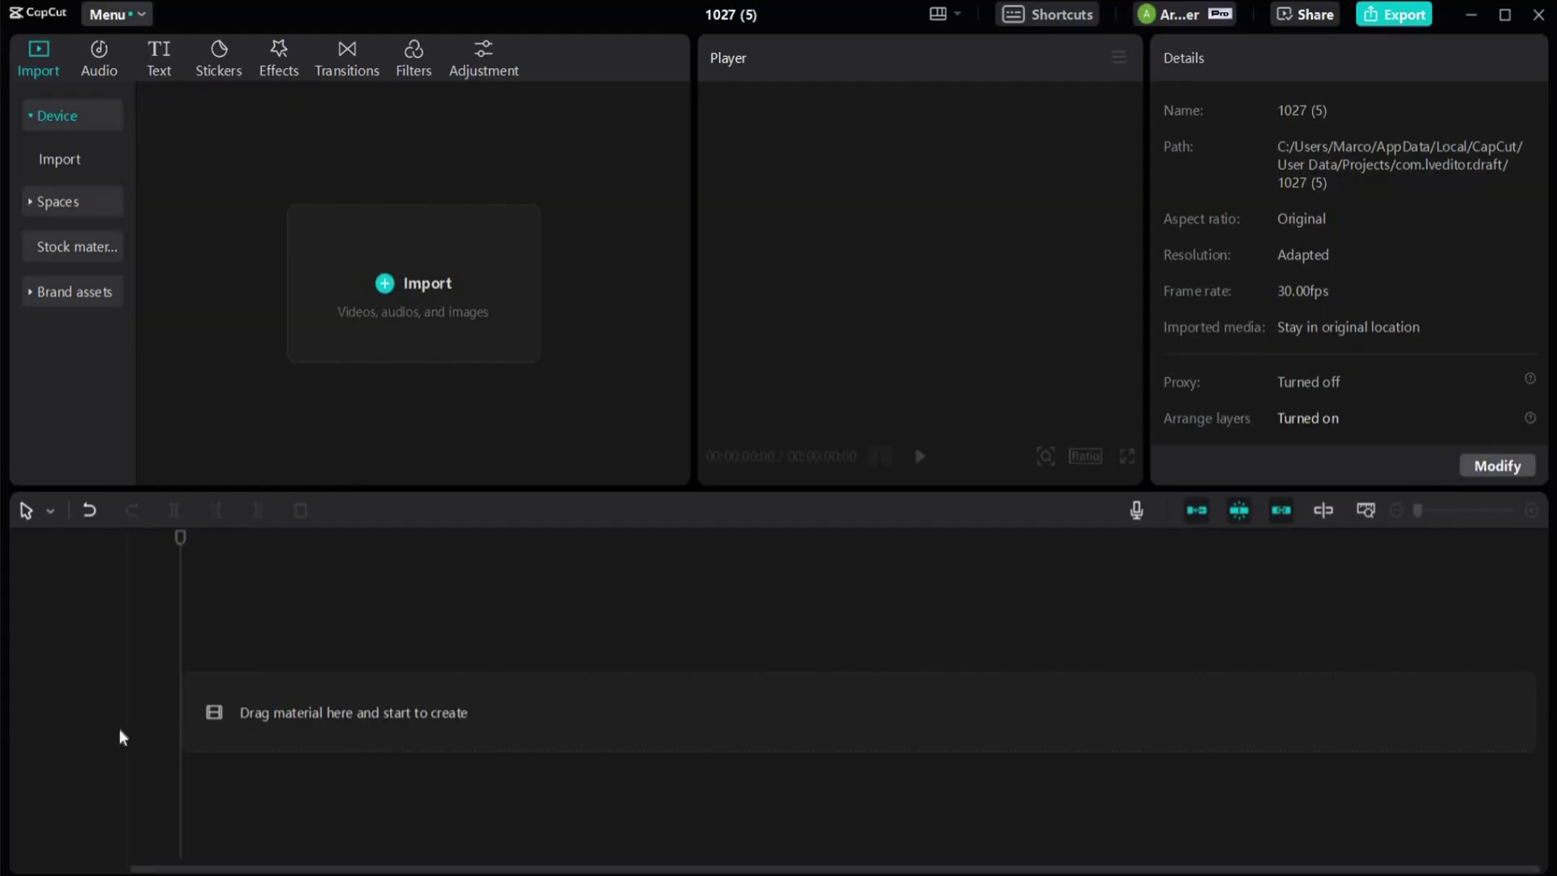
Place both Nike stills on the timeline and scale the first clip to 190%
drag(119, 731, 235, 722)
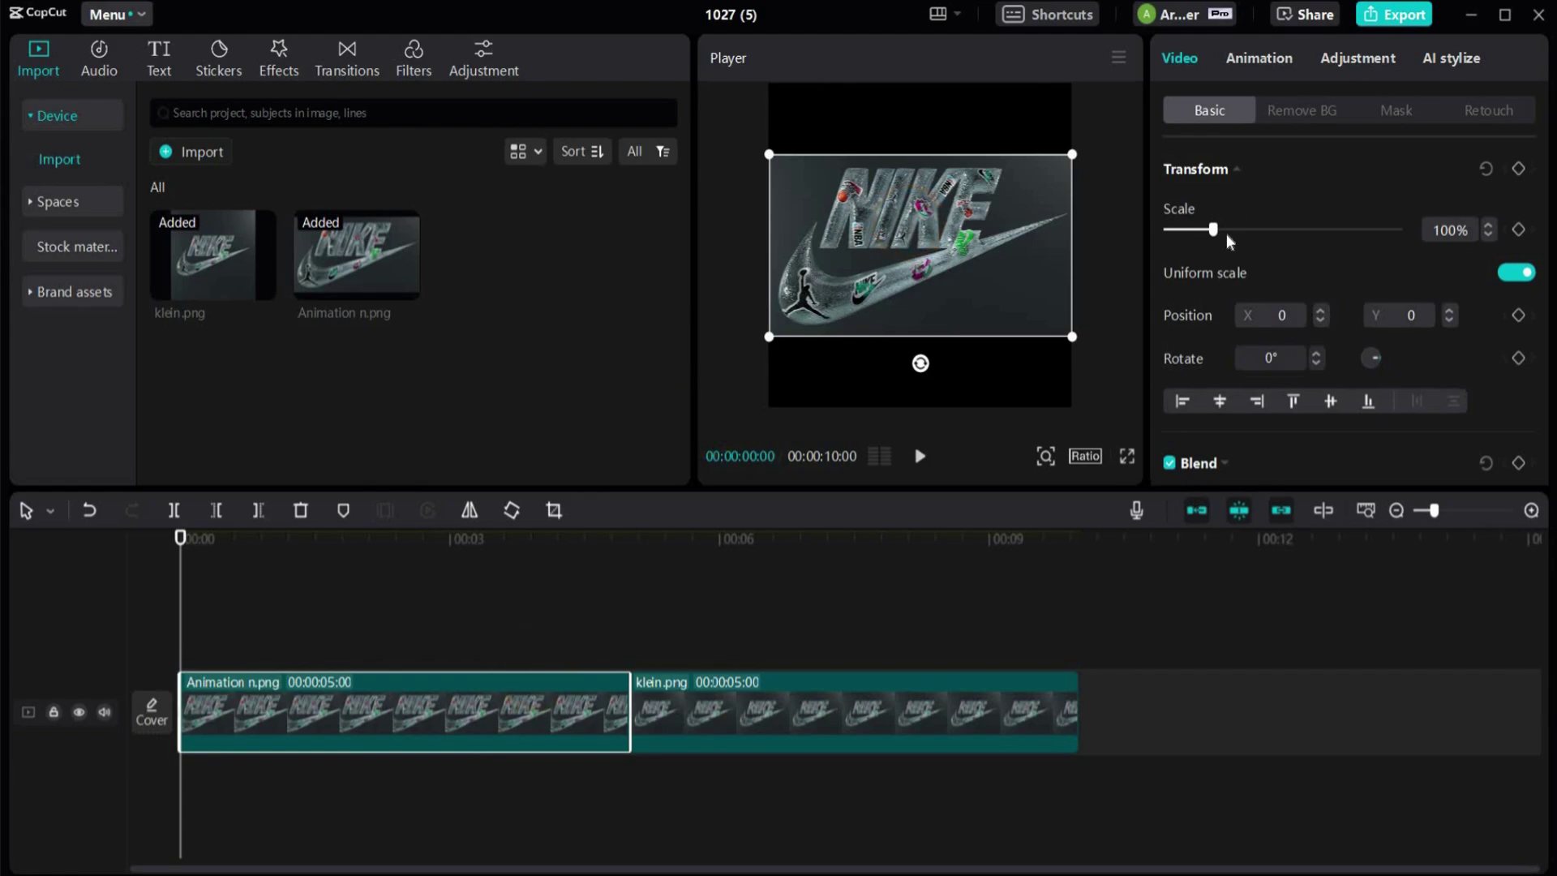
drag(1218, 230, 1254, 229)
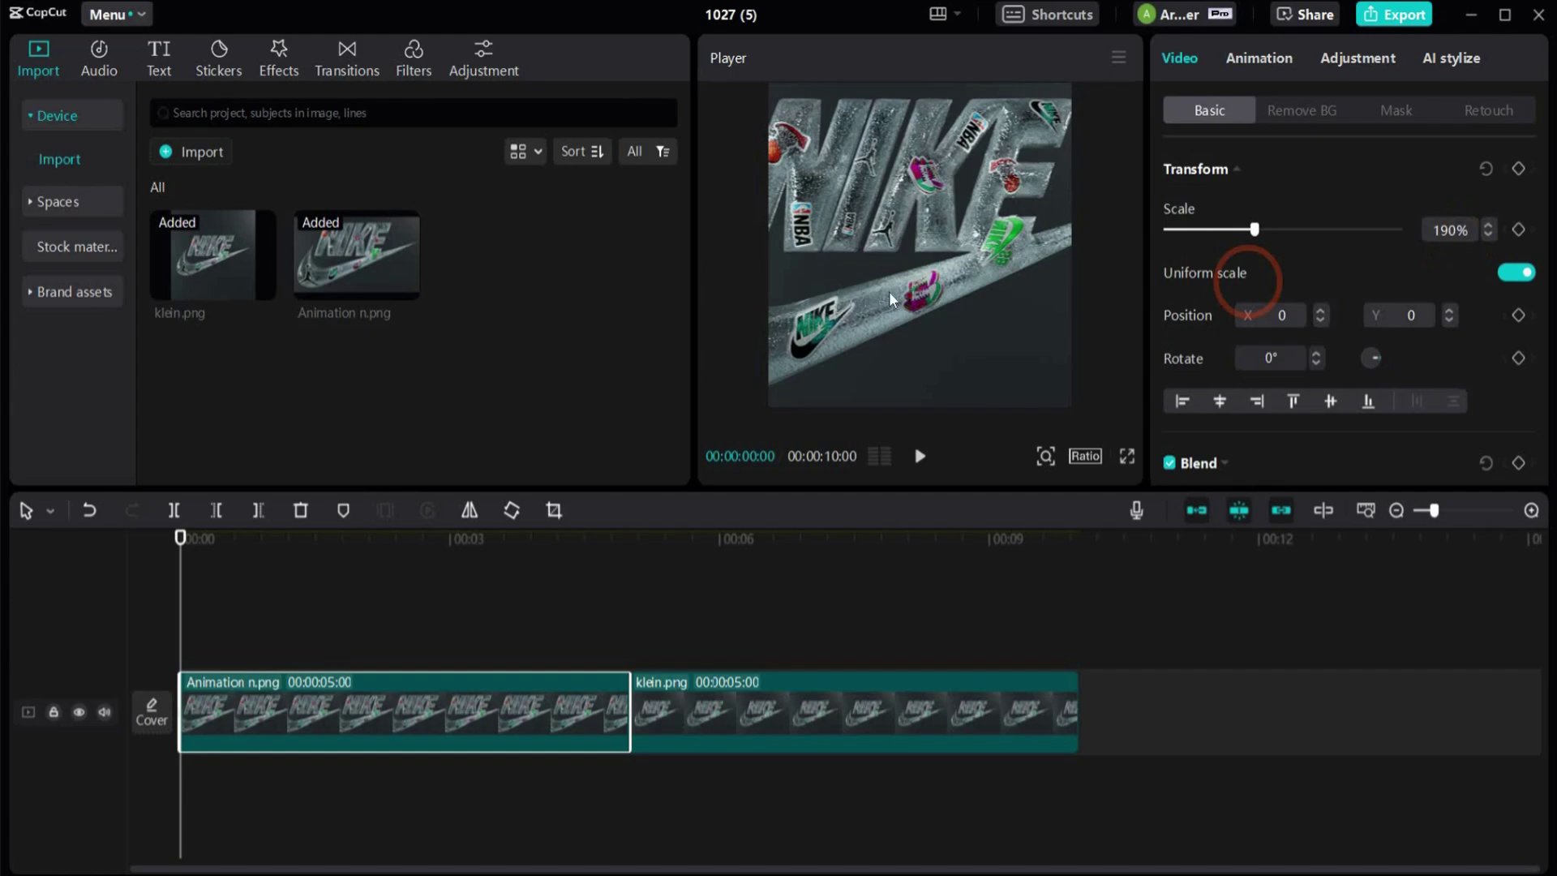
drag(946, 290, 995, 292)
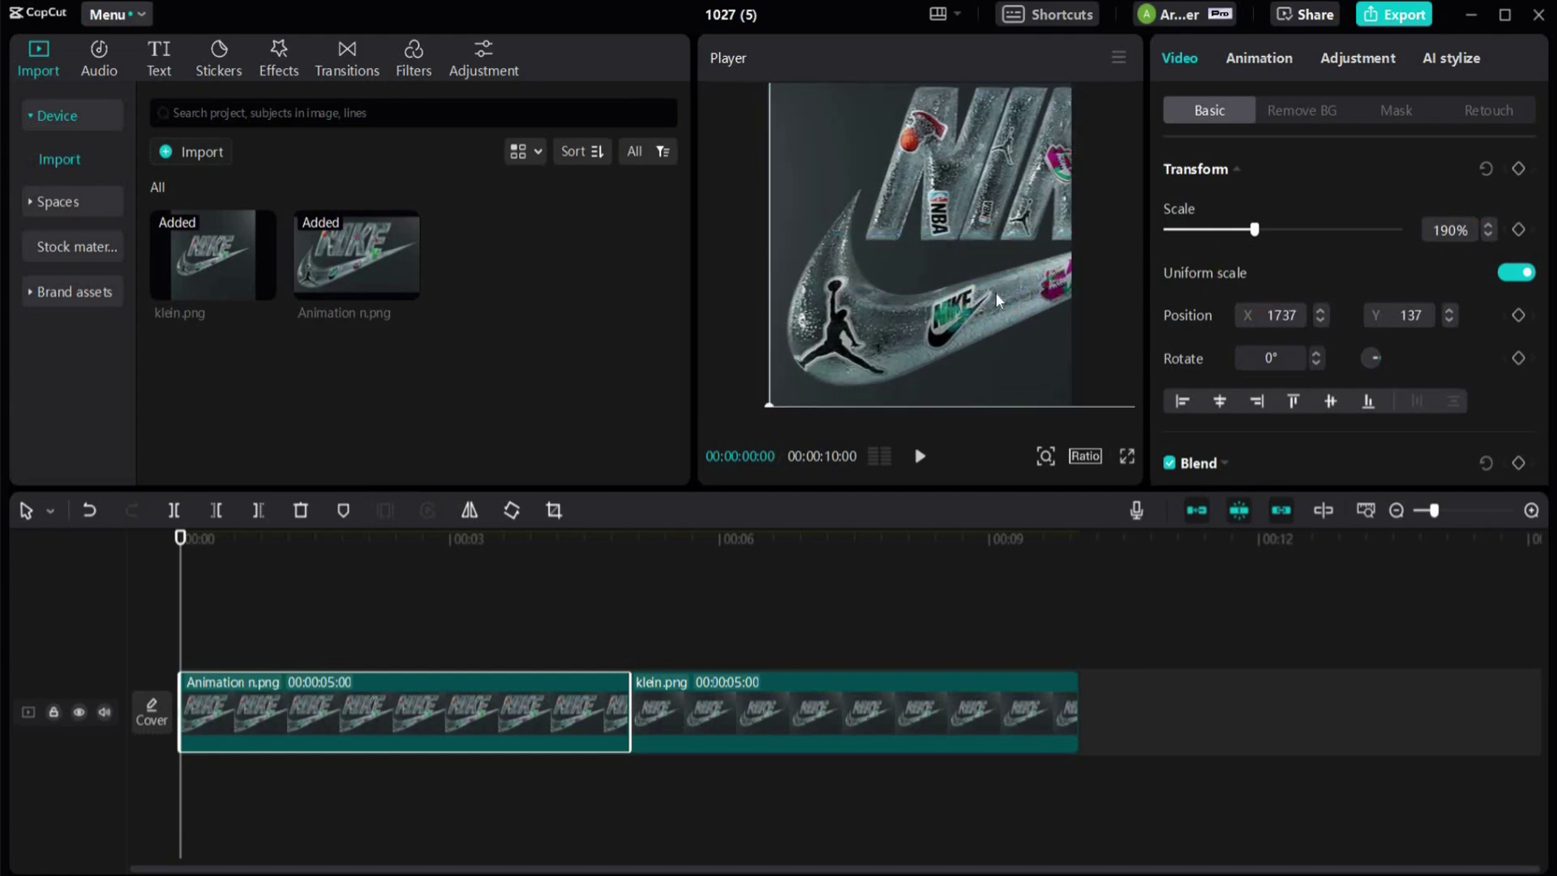
Keyframe the transform at the clip start, then slide the image left at its end to pan
click(1518, 169)
click(185, 588)
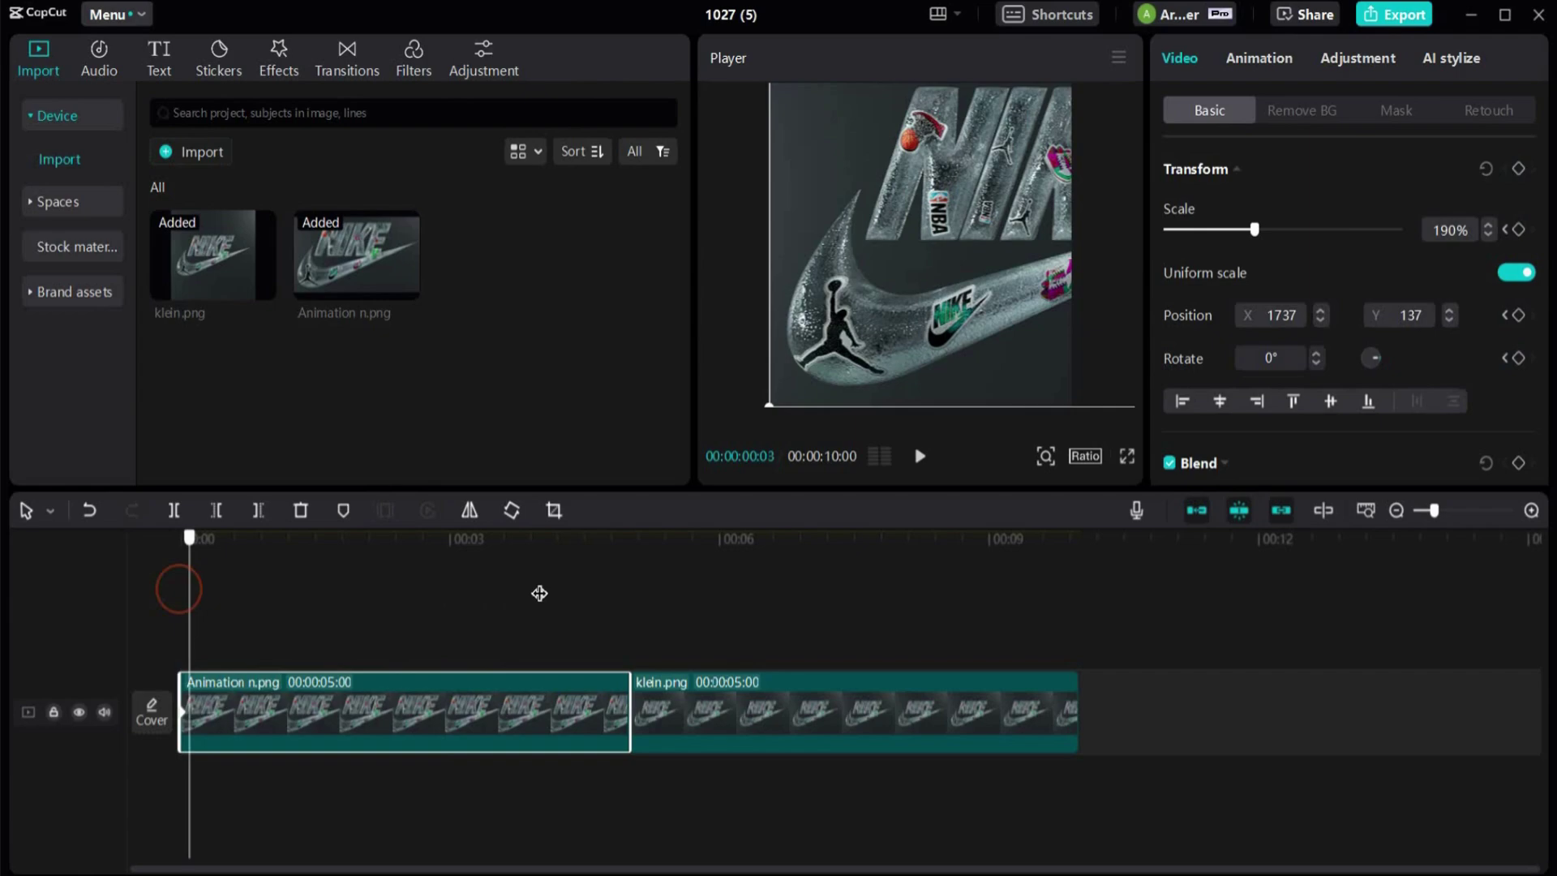
drag(522, 573, 620, 587)
click(954, 288)
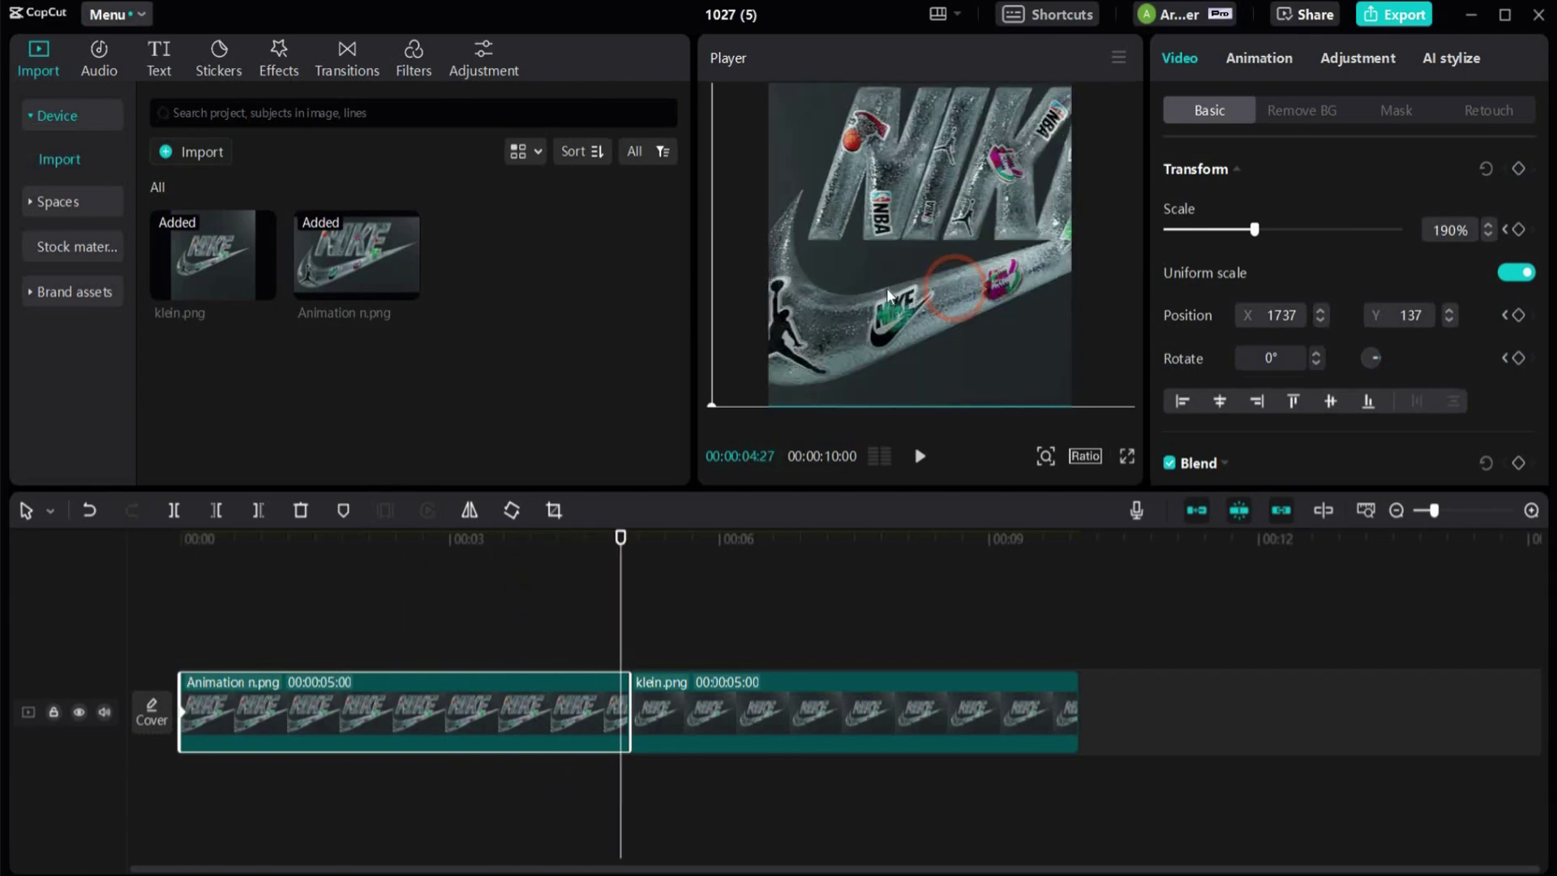
drag(888, 296, 741, 303)
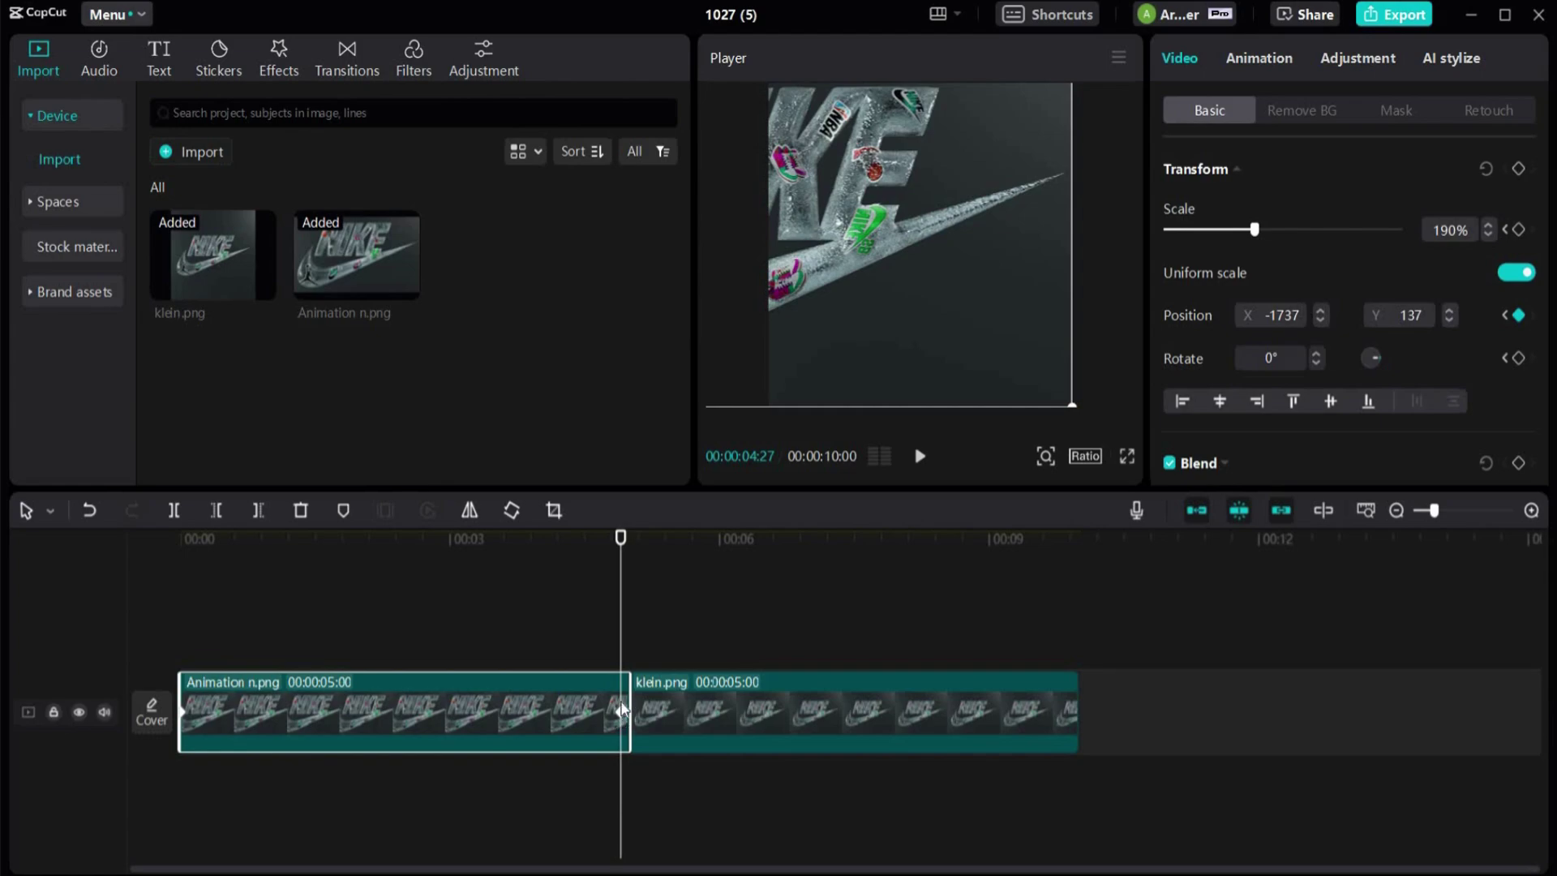
drag(592, 651, 461, 651)
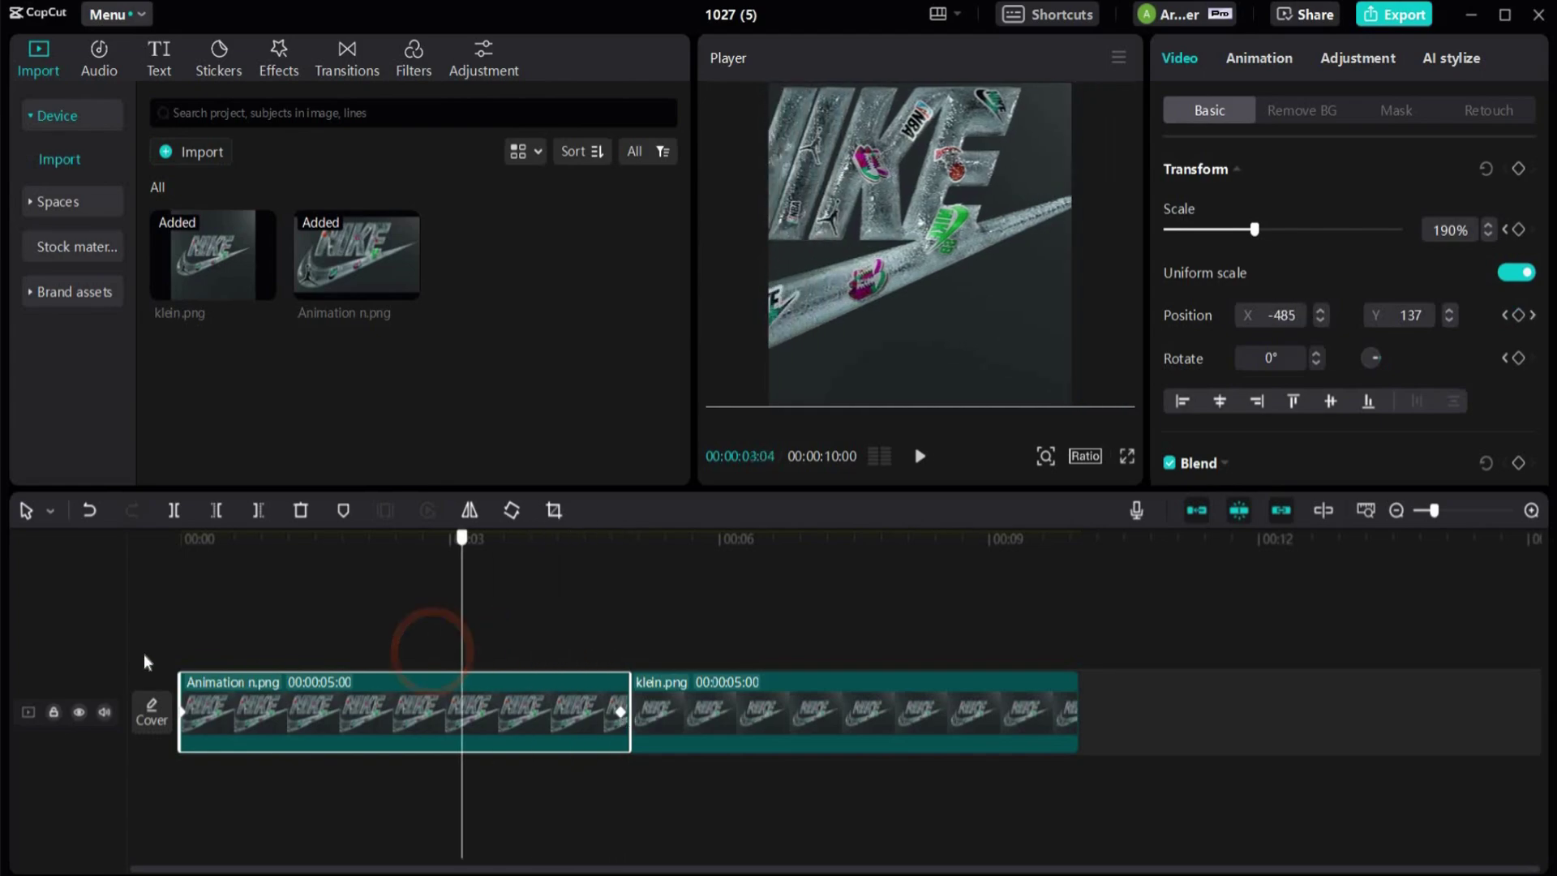
mouse_move(147, 660)
mouse_down()
mouse_move(684, 644)
mouse_move(114, 660)
mouse_move(163, 659)
mouse_up()
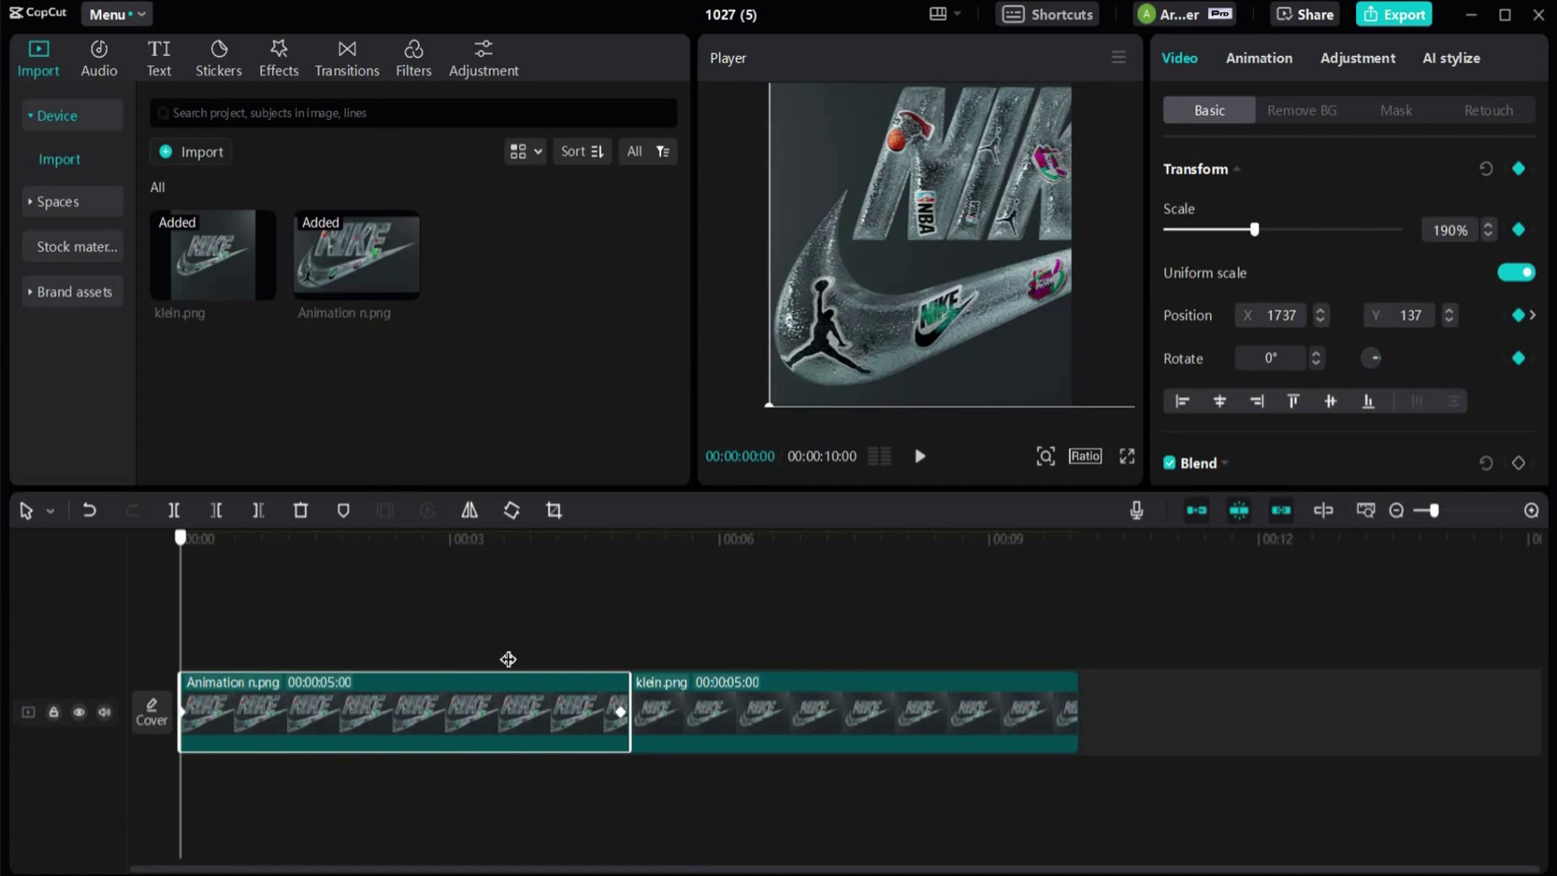
drag(507, 660, 639, 616)
Keyframe klein.png at 219% scale, X -2282, at the start of the clip
click(647, 670)
drag(1233, 230, 1268, 230)
click(610, 651)
mouse_move(652, 655)
mouse_down()
mouse_move(581, 663)
mouse_move(629, 654)
mouse_up()
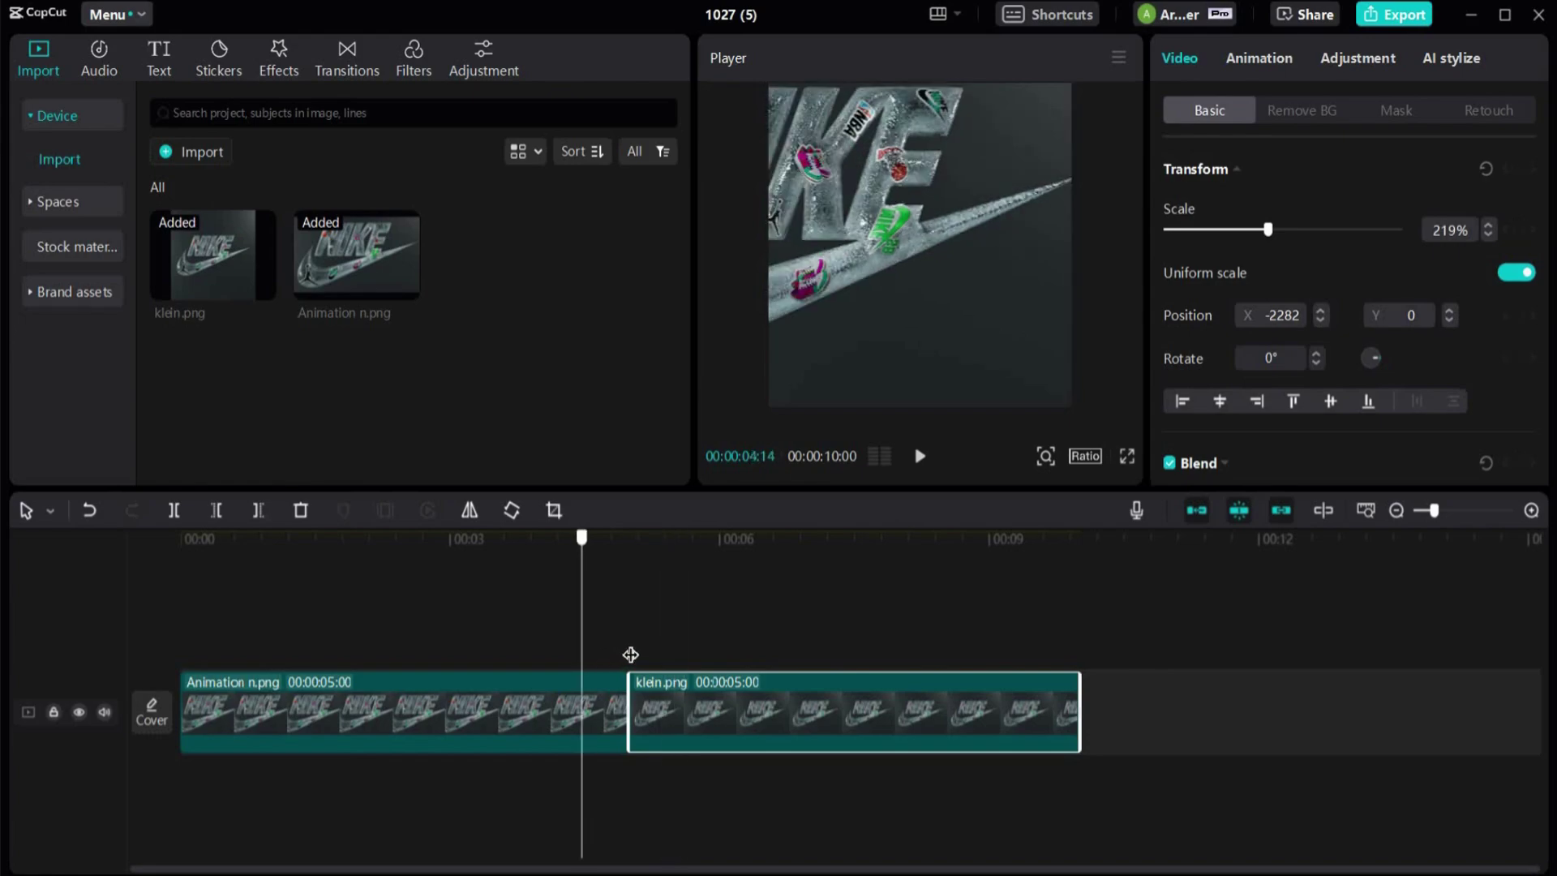
click(1519, 169)
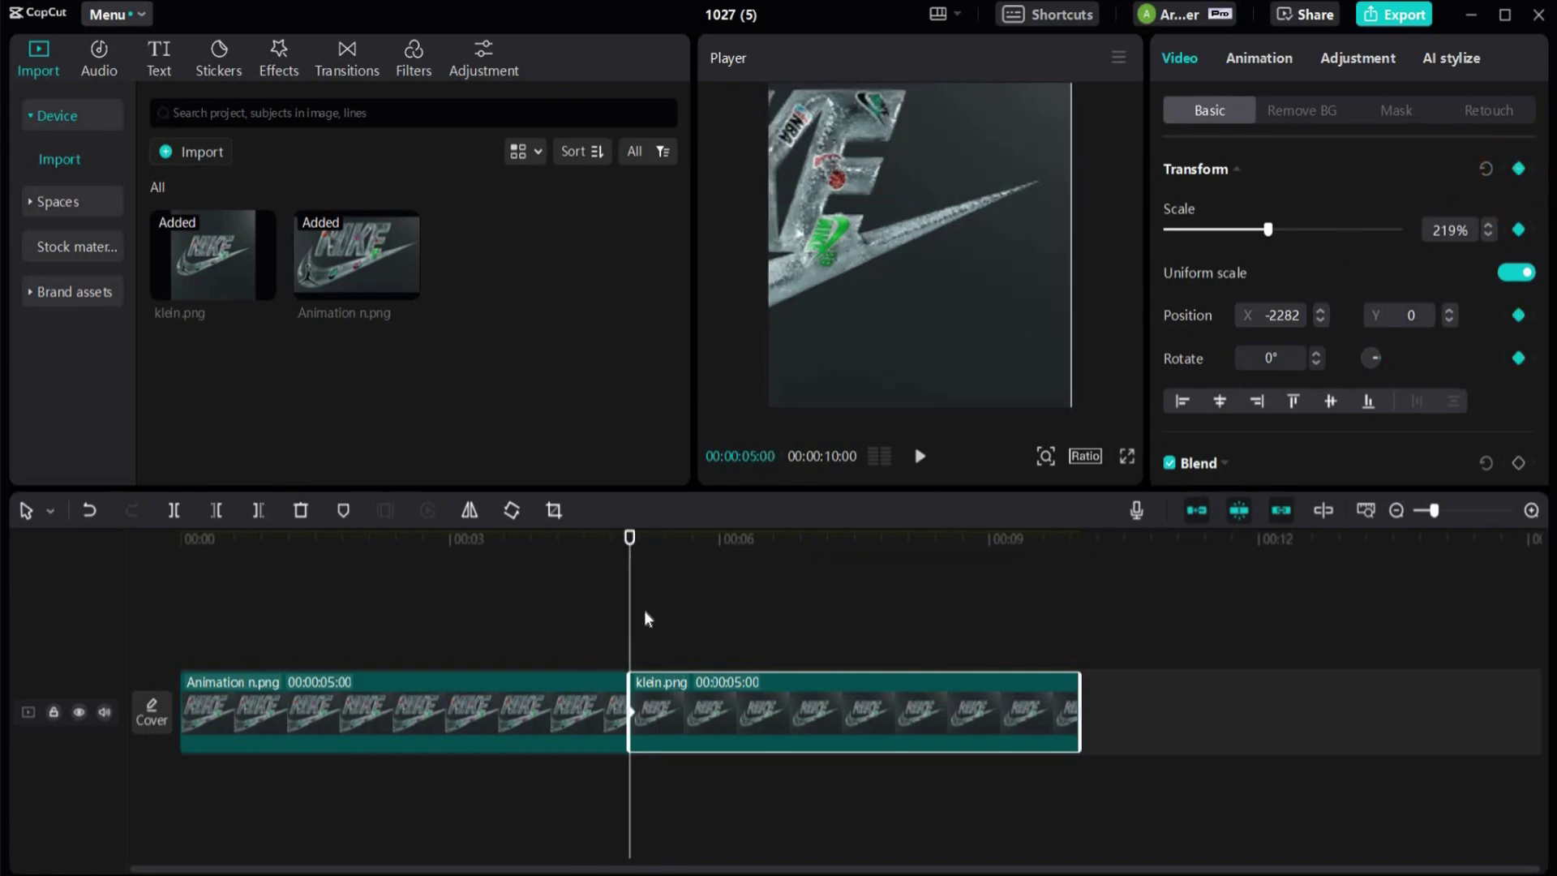
At 00:00:06:23, keyframe klein.png reset to 100% centred, then play back the zoom-out
click(790, 615)
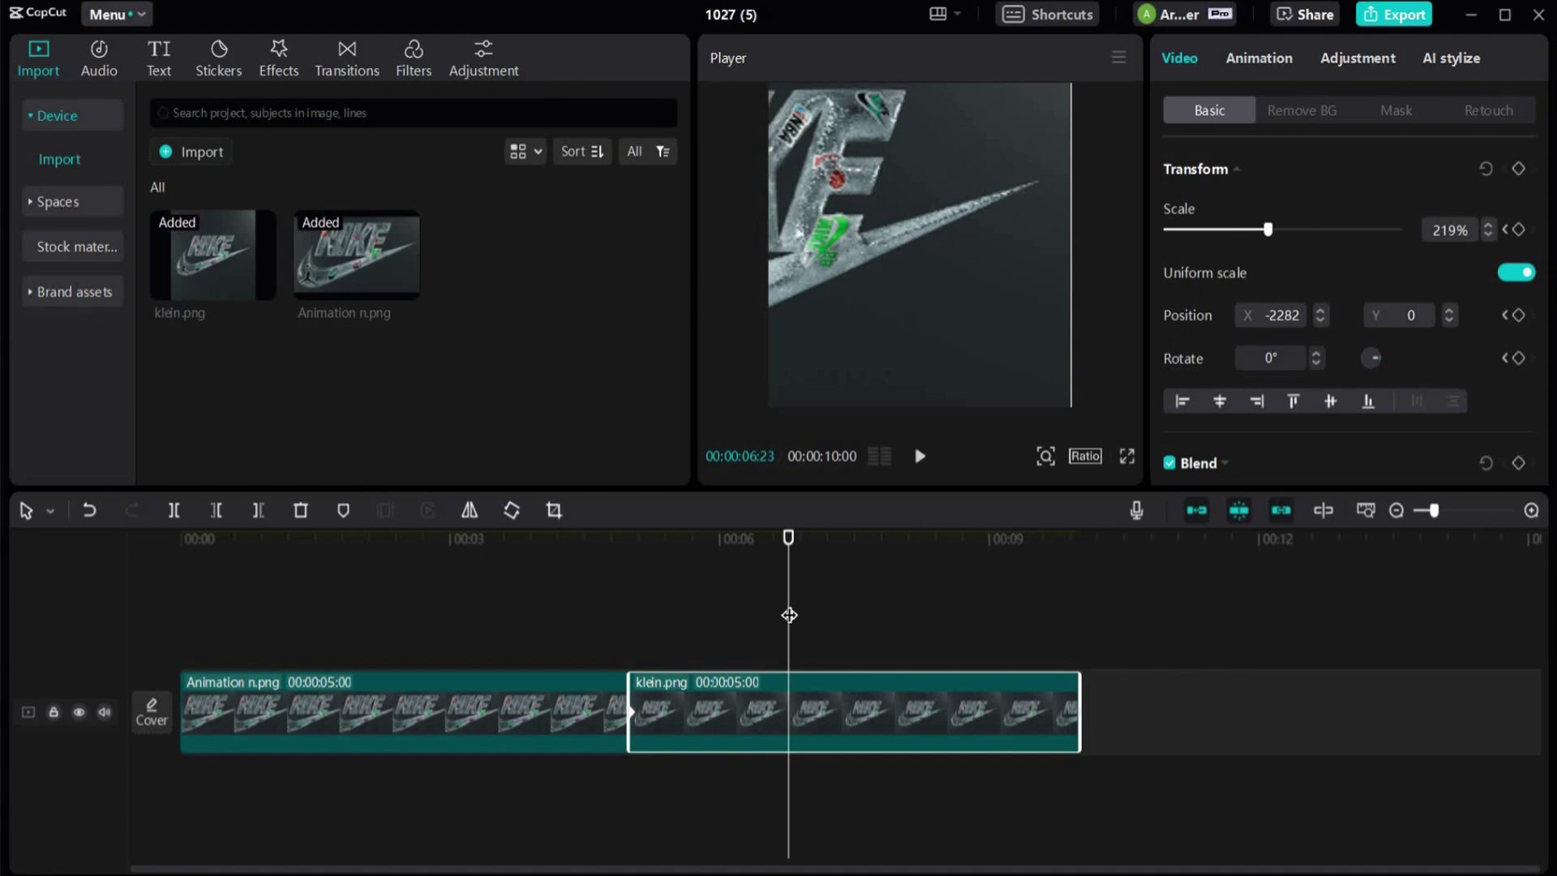
click(1489, 236)
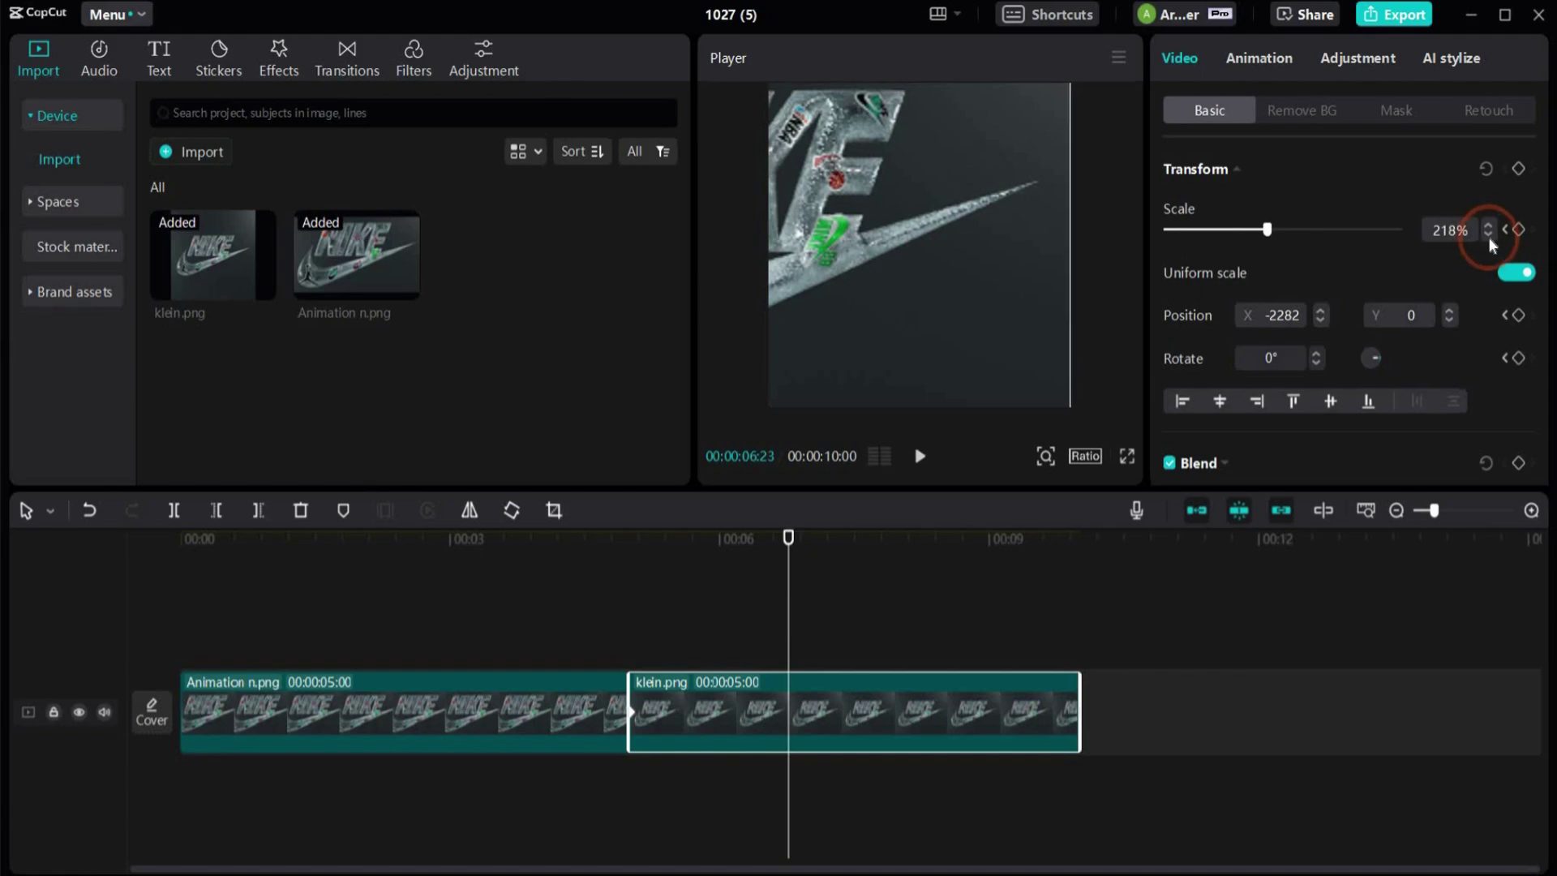
click(1519, 169)
drag(1489, 235, 1487, 235)
click(1048, 254)
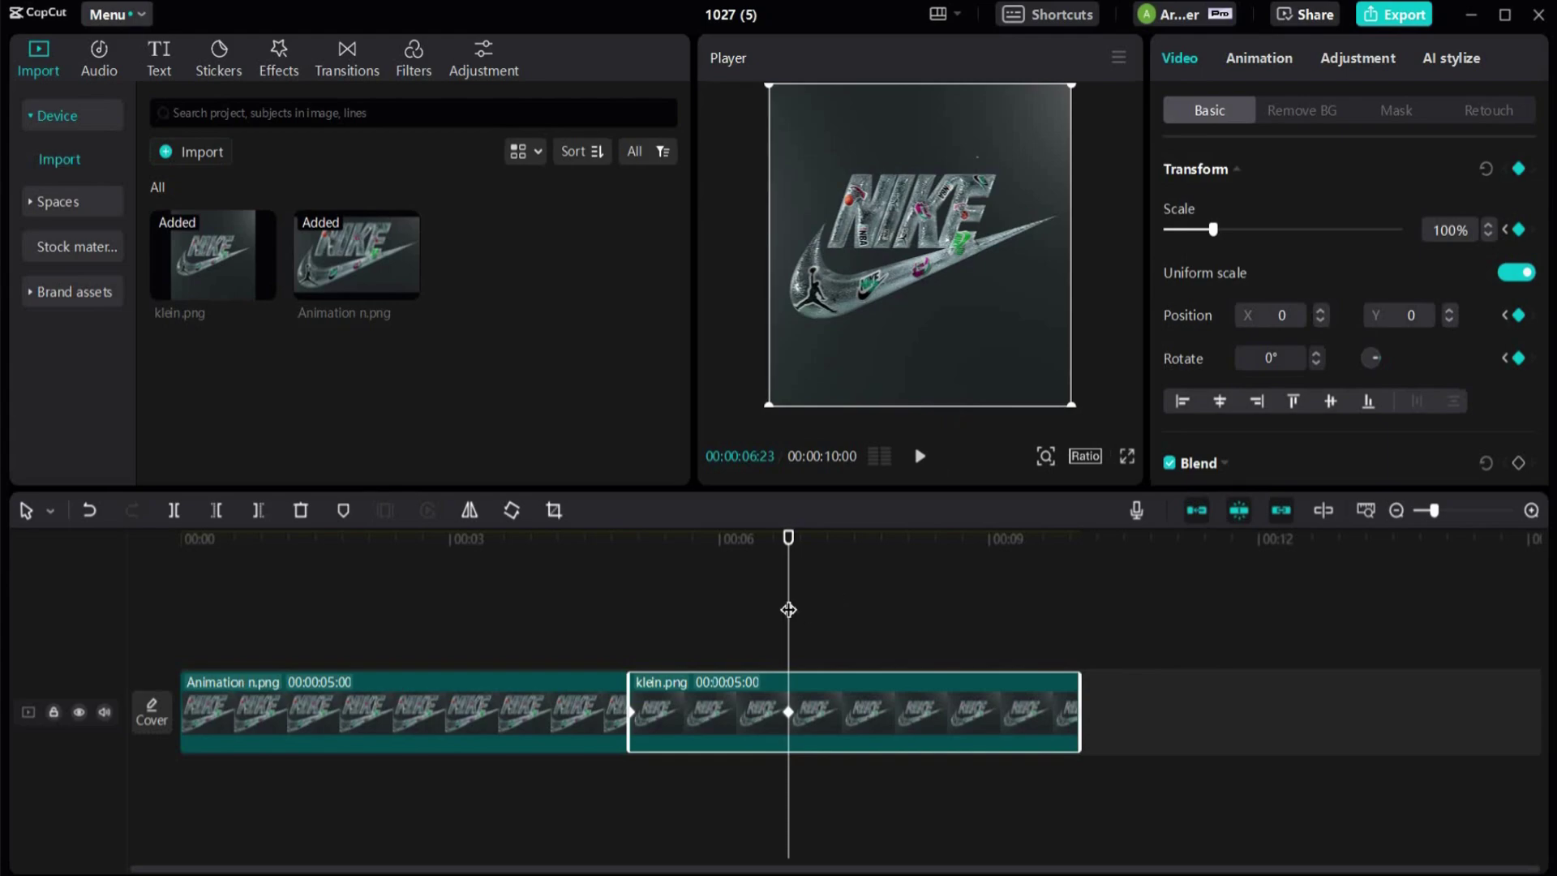
click(192, 624)
key(space)
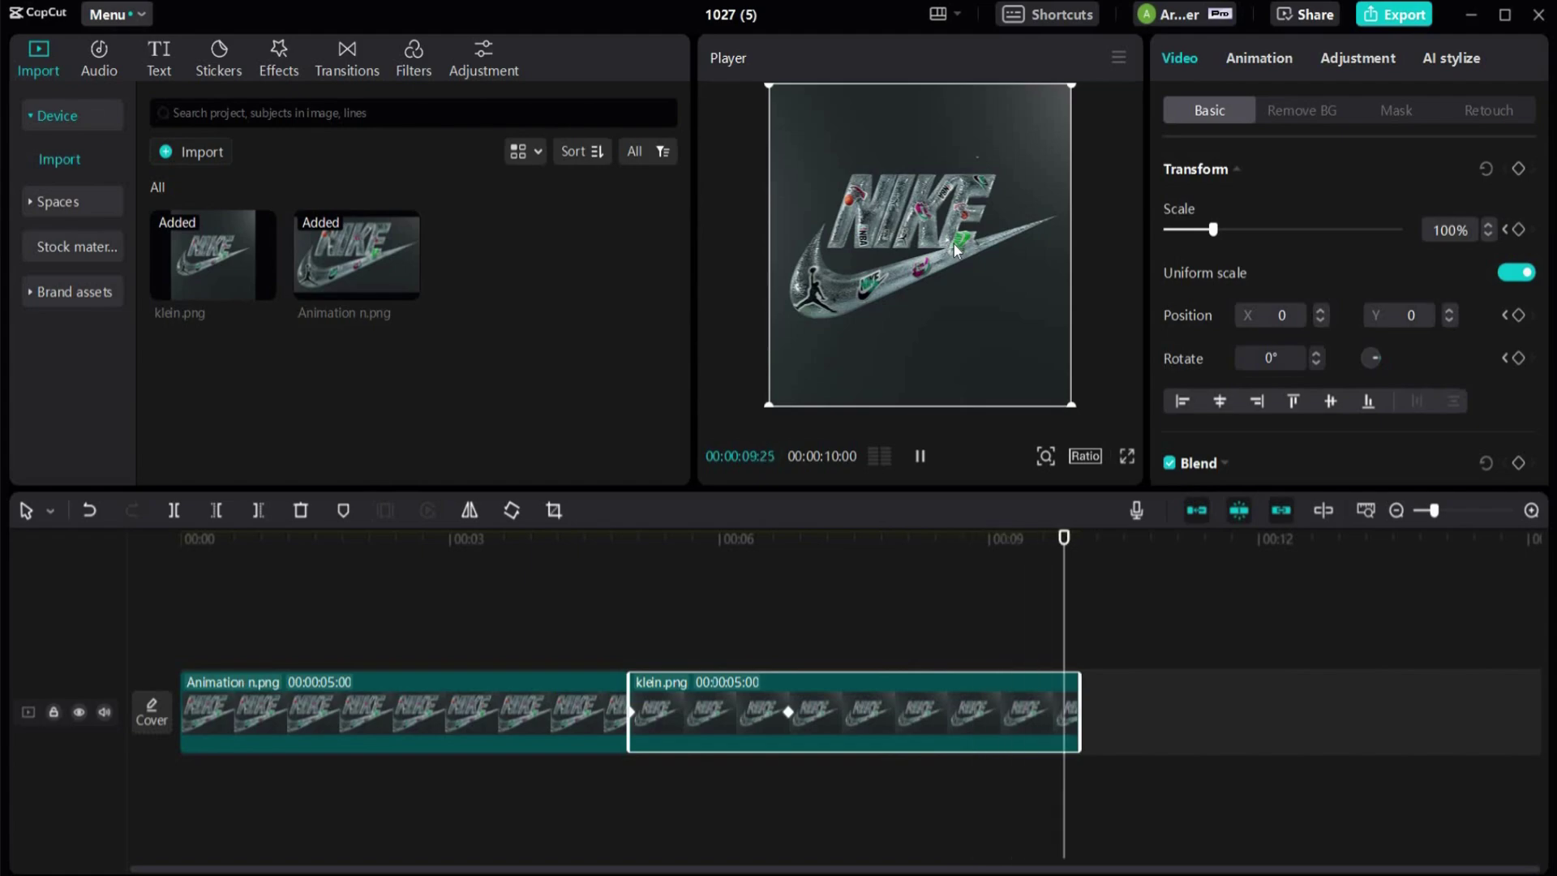
key(Home)
click(253, 641)
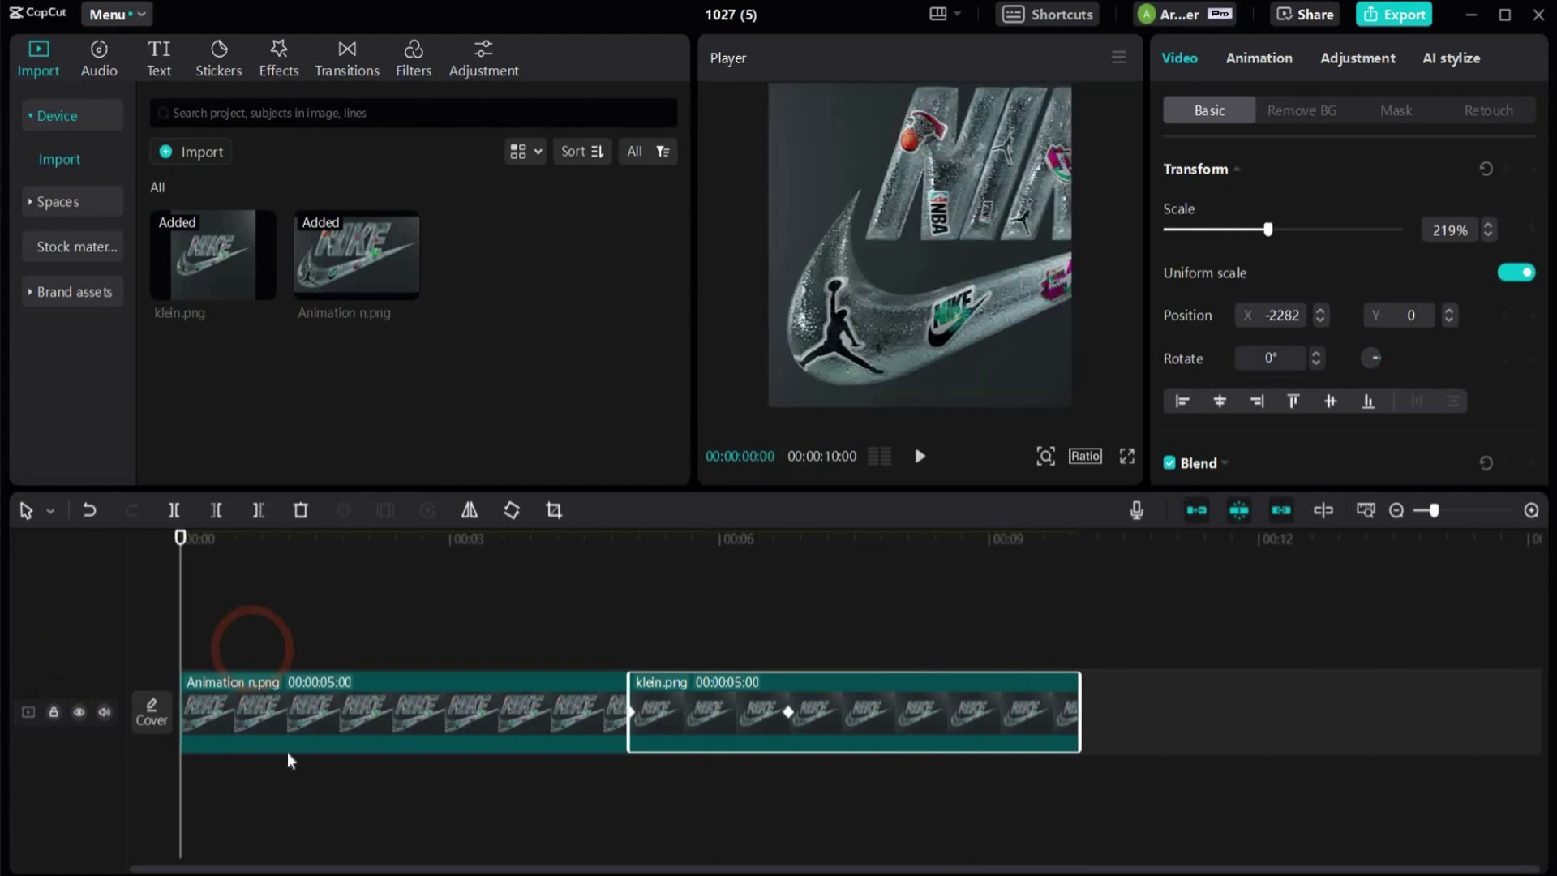
Set the exposure of Animation n.png to 5 in the Basic adjustments
click(591, 683)
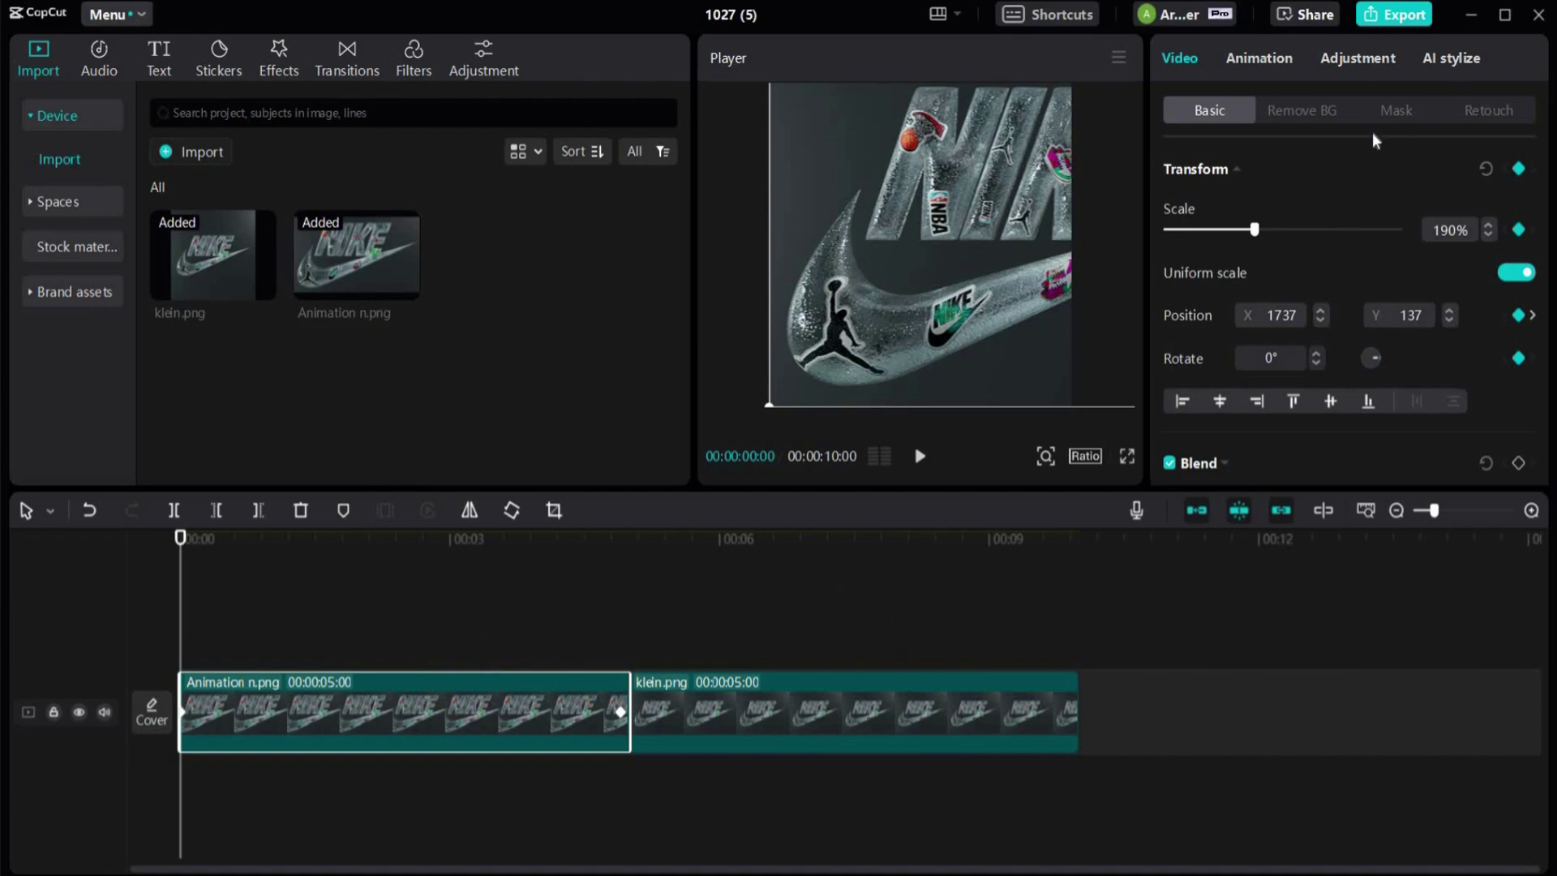
click(1336, 56)
scroll(1444, 357, down, 3)
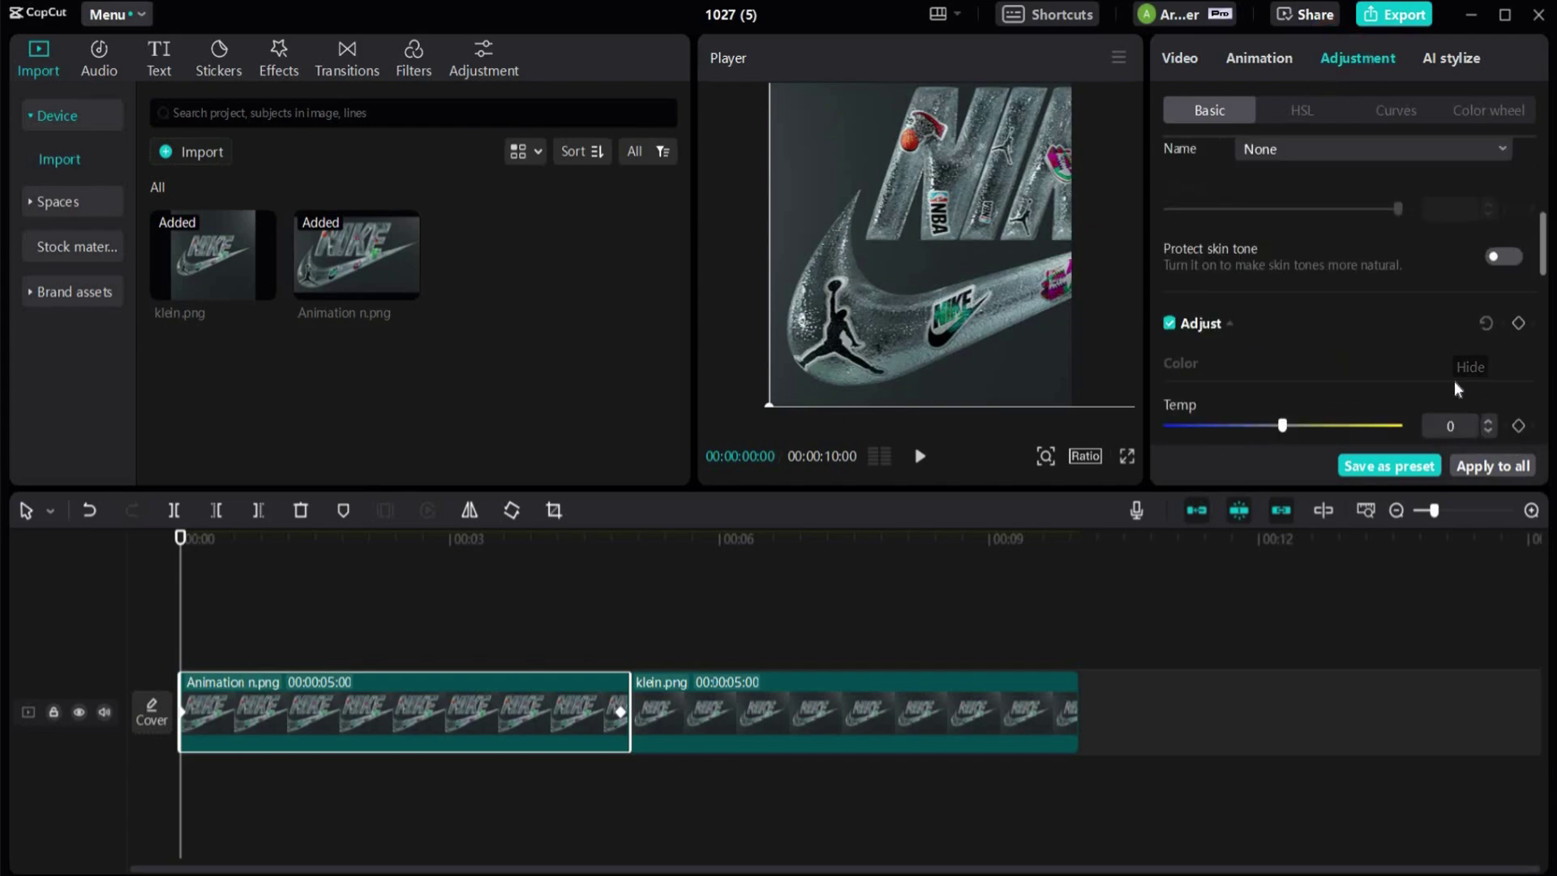
scroll(1460, 340, down, 3)
click(1195, 389)
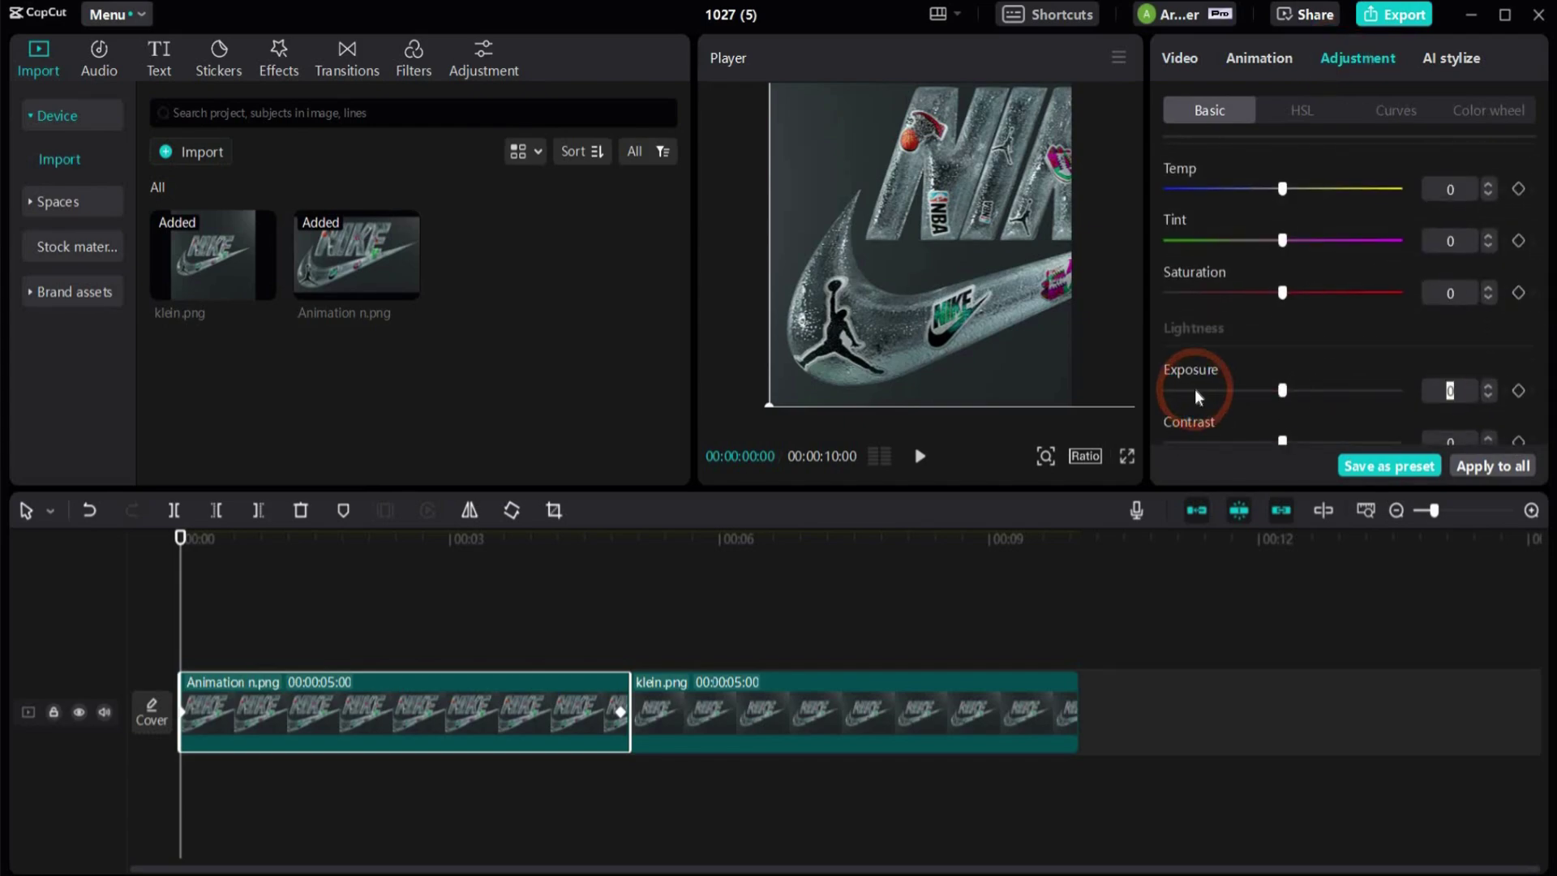
text(5)
key(Return)
Set the contrast and brilliance of Animation n.png to 5
scroll(1219, 394, down, 1)
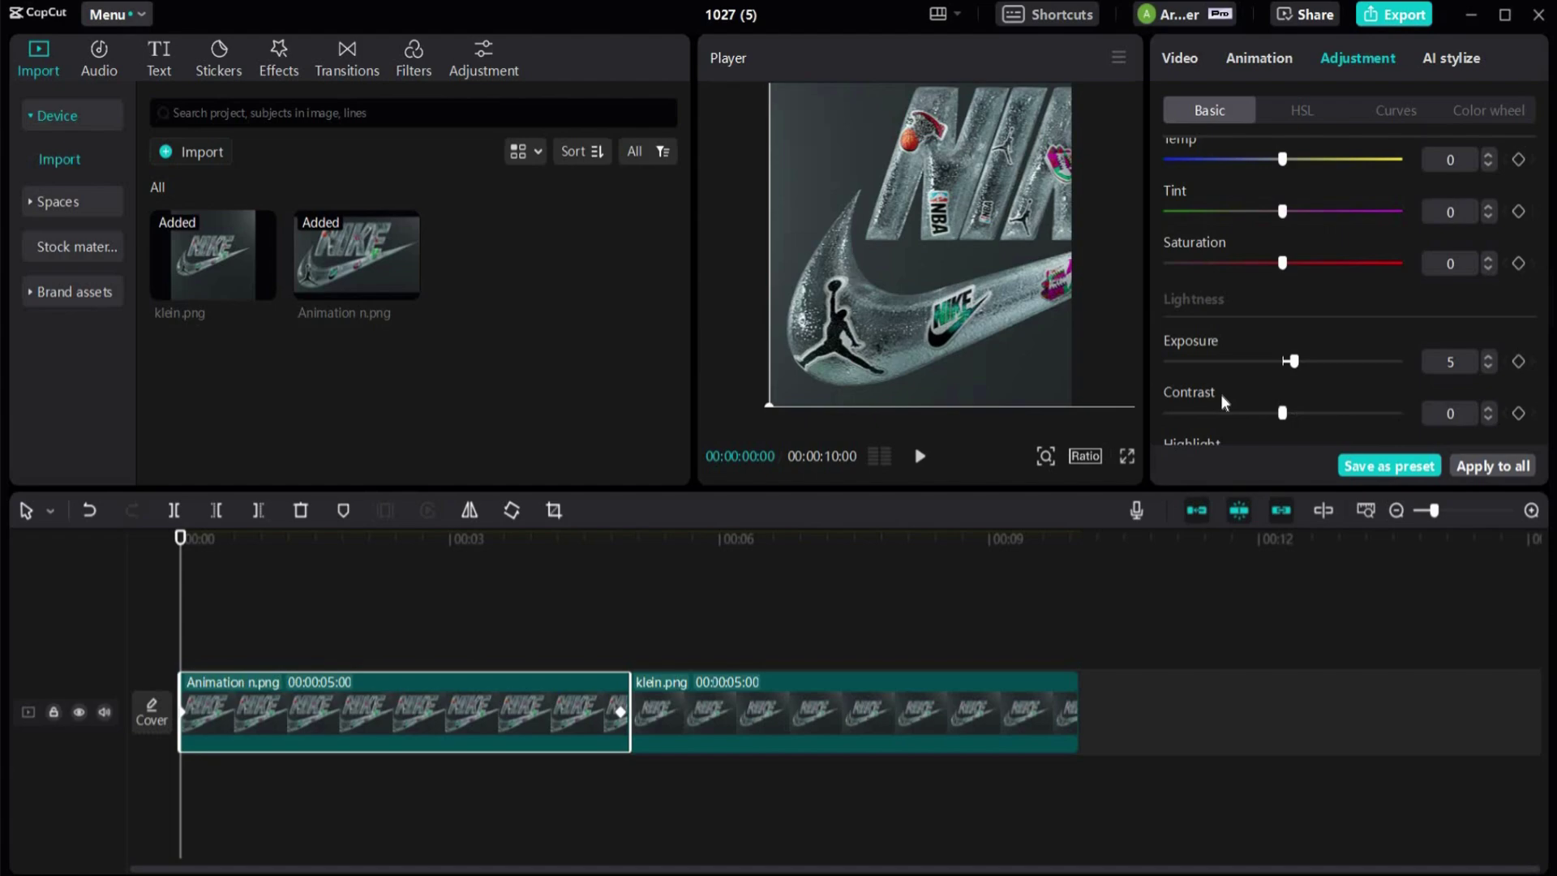
click(1219, 393)
text(5)
key(Return)
scroll(1507, 218, down, 3)
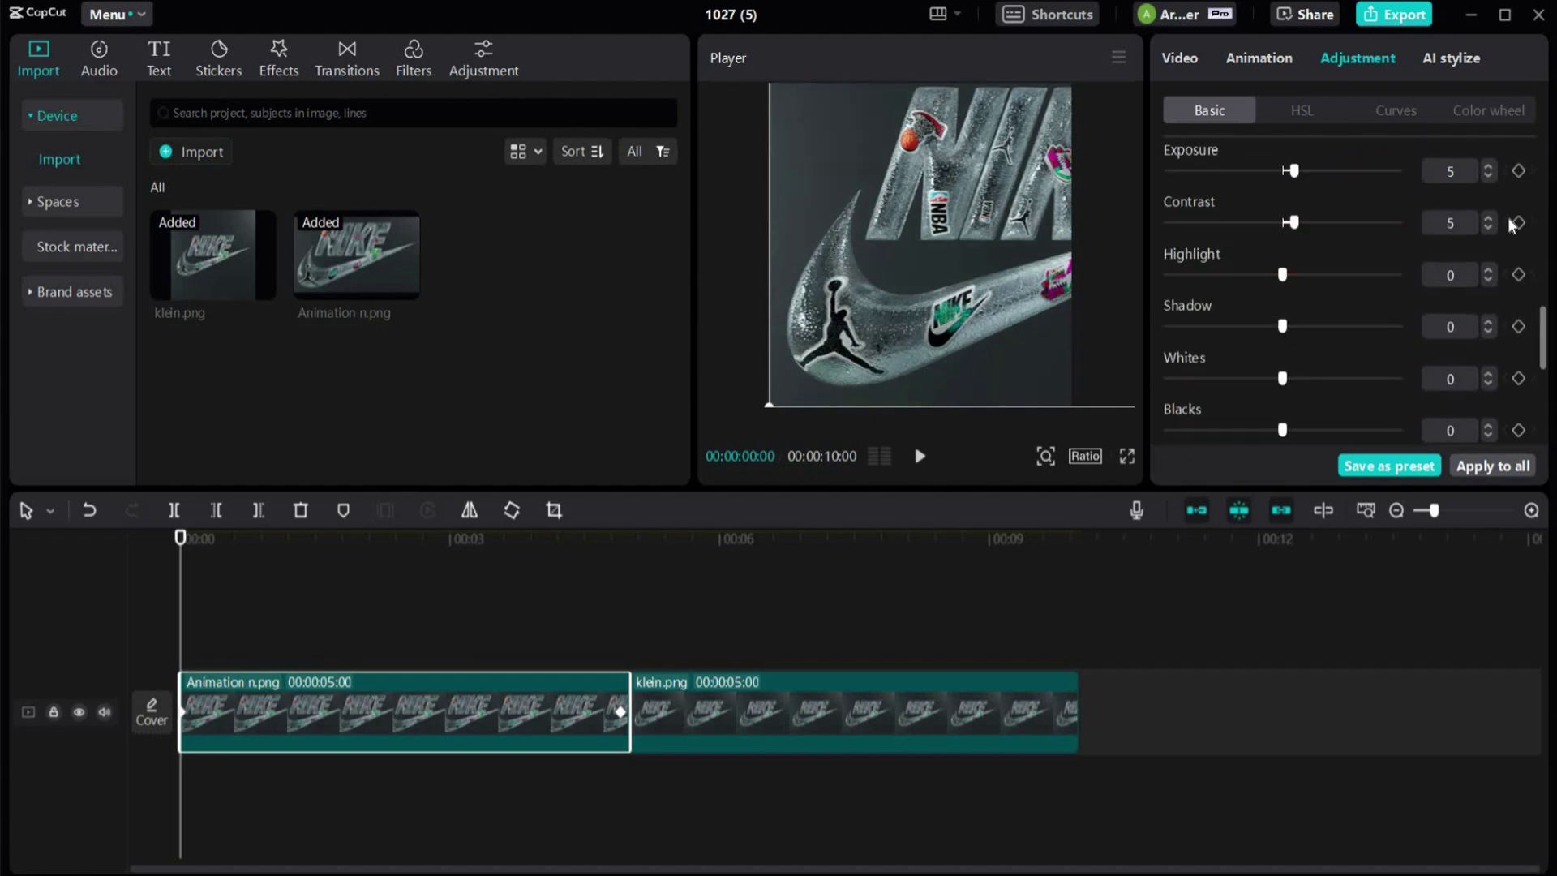
scroll(1508, 243, down, 5)
click(1265, 156)
text(5)
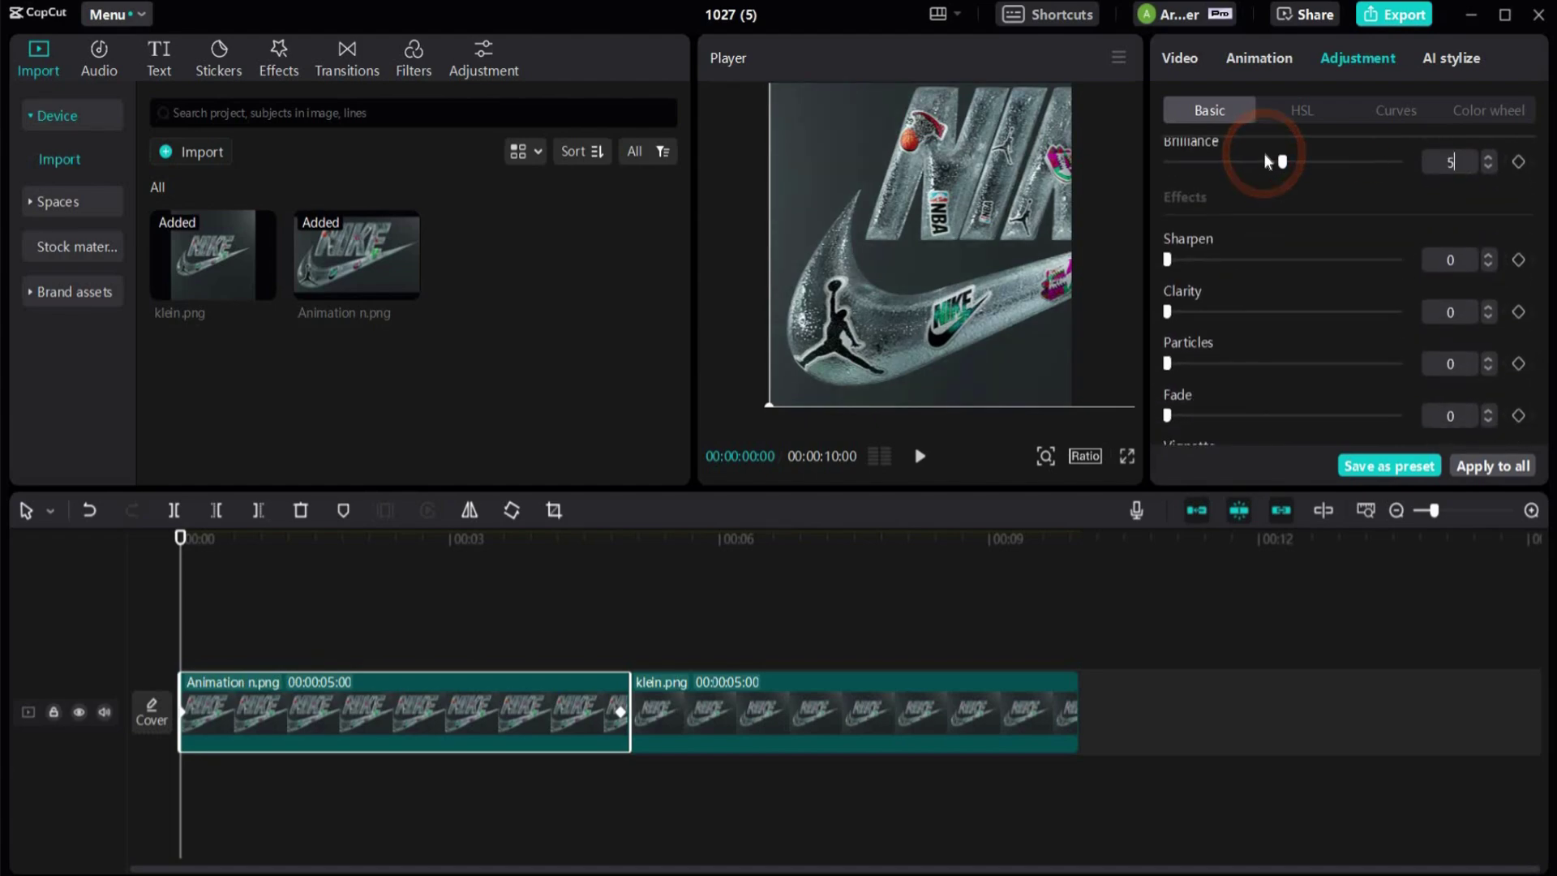
Raise the exposure and contrast of klein.png to 5
click(1278, 305)
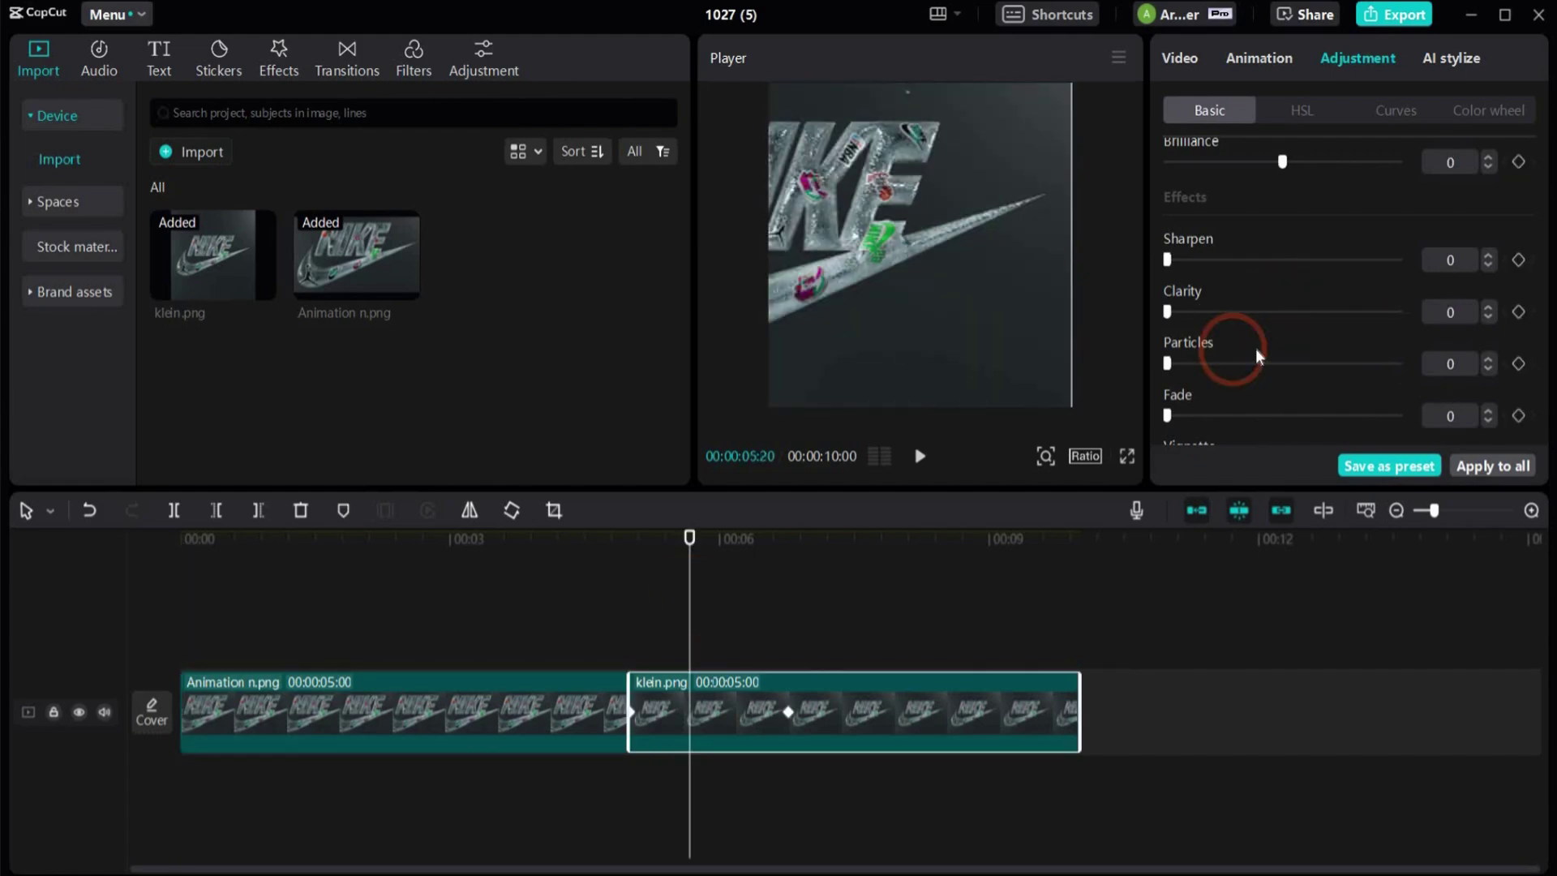
scroll(1255, 348, up, 8)
scroll(1454, 229, down, 3)
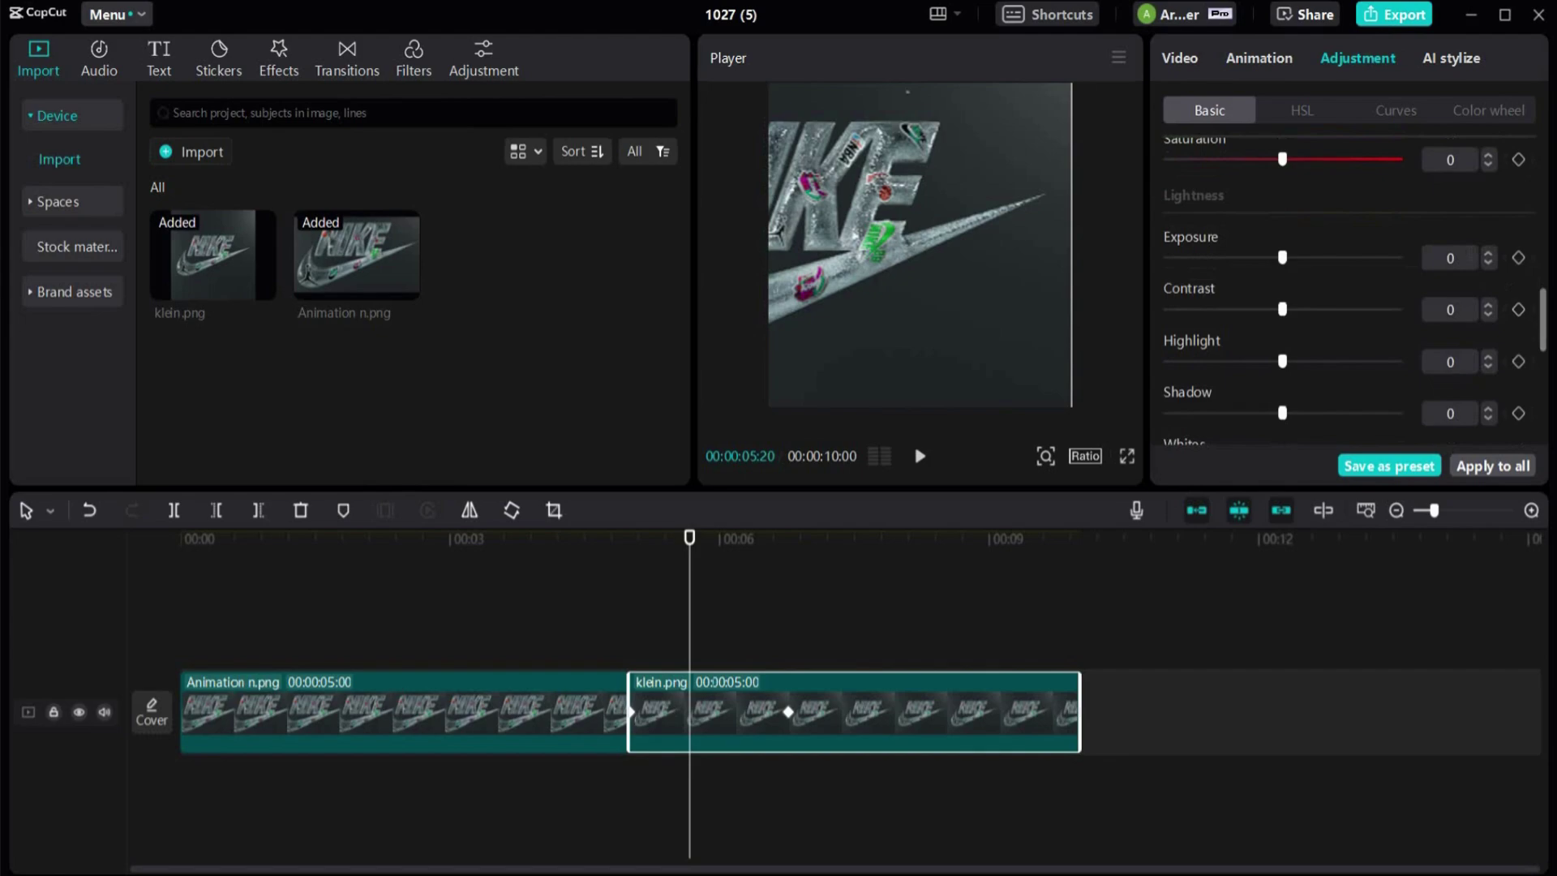
click(1296, 256)
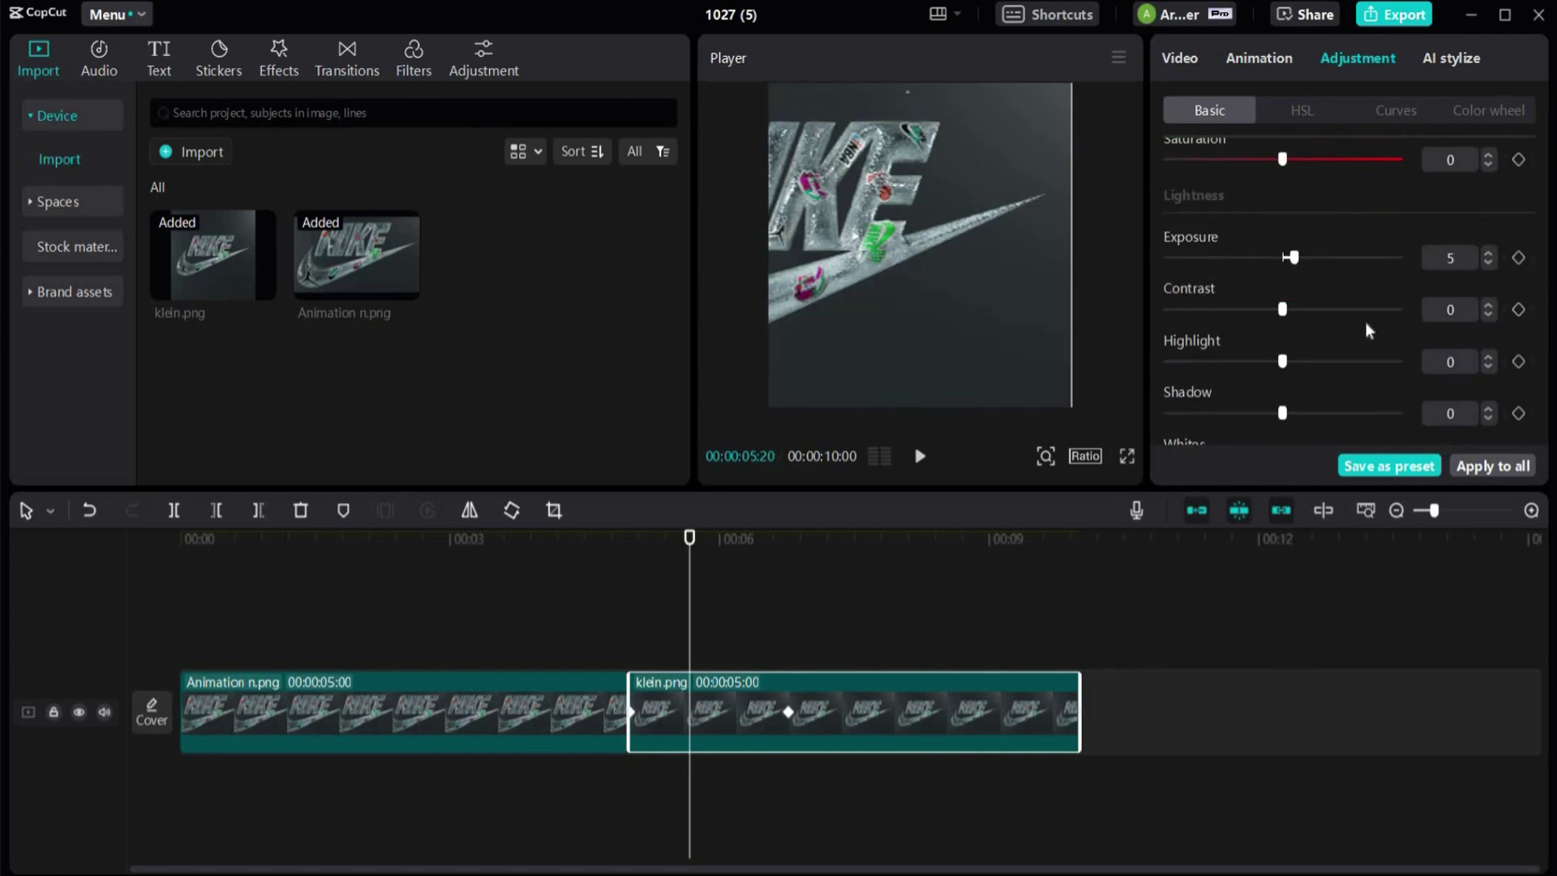
scroll(1477, 193, down, 2)
click(1330, 224)
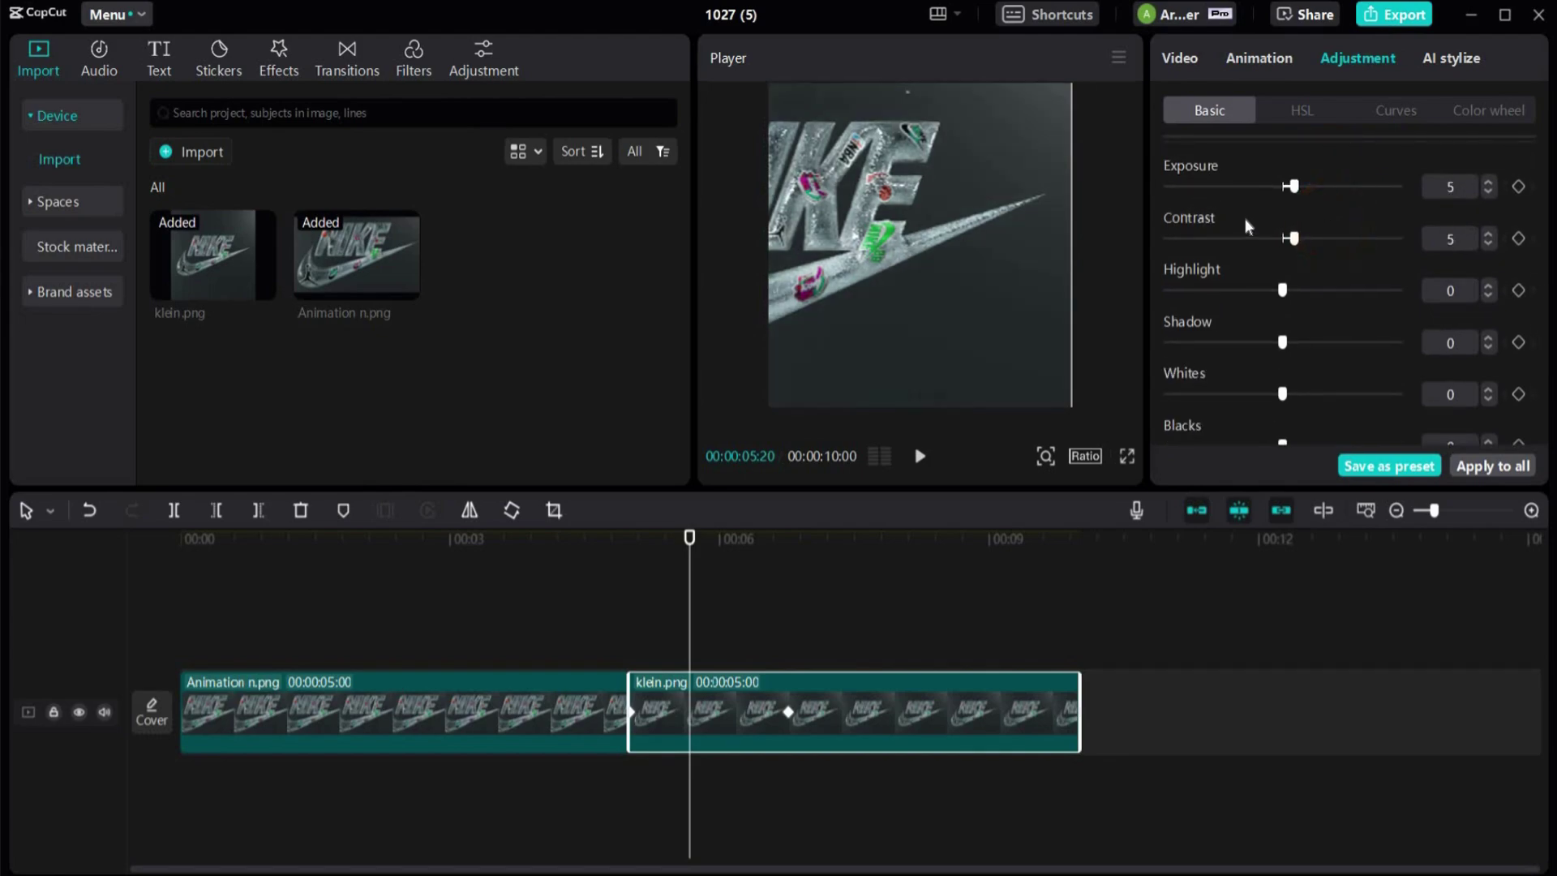
scroll(1244, 218, down, 5)
click(837, 621)
key(Home)
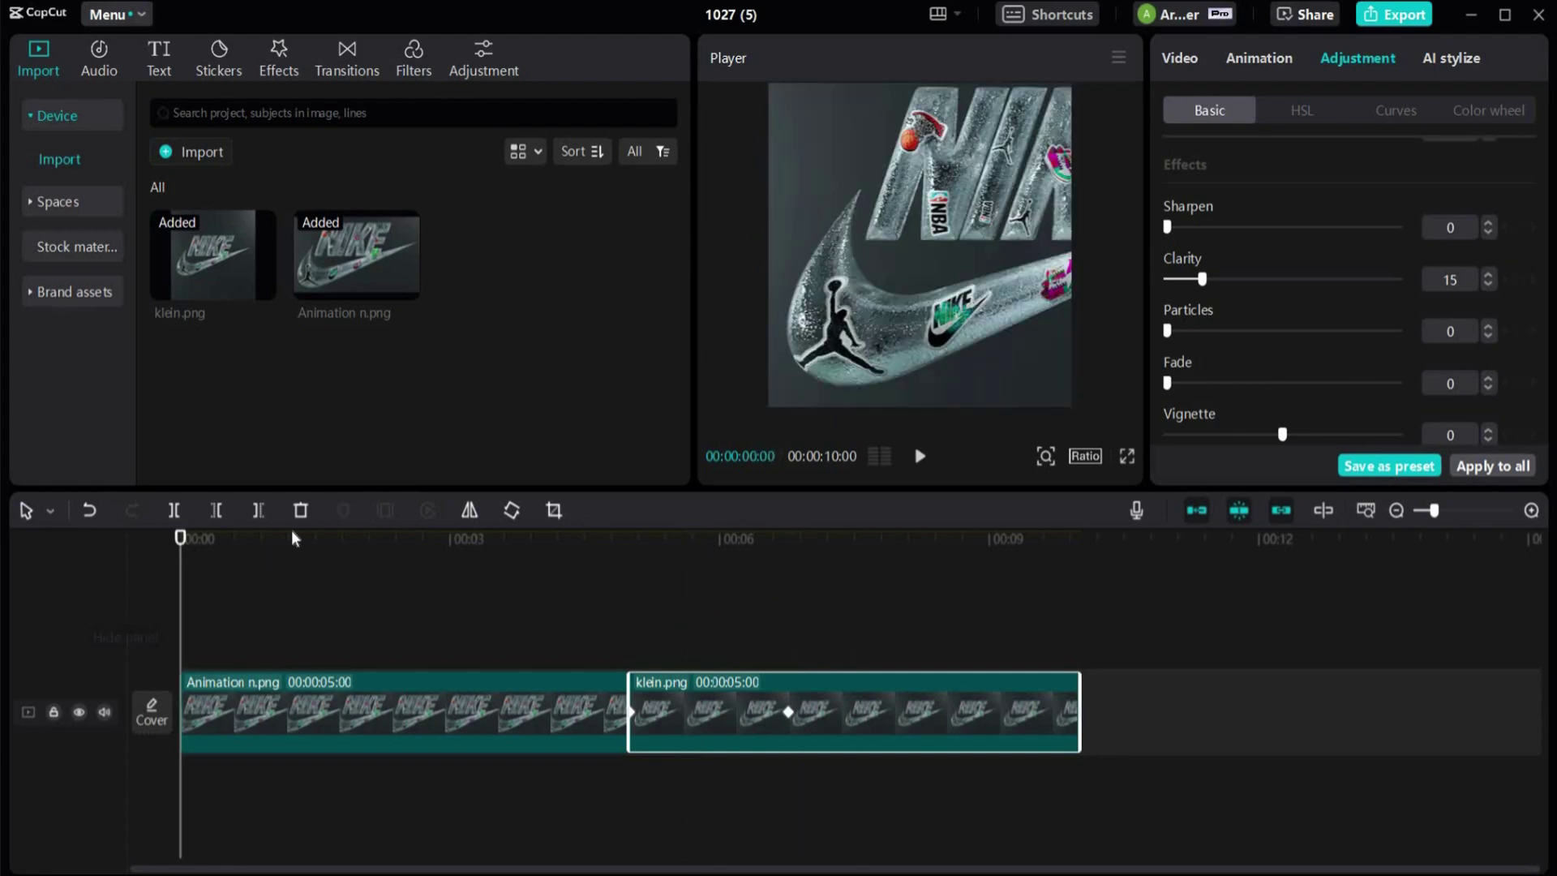
Add a Clear II filter stretched over both Nike clips at intensity 50
click(414, 63)
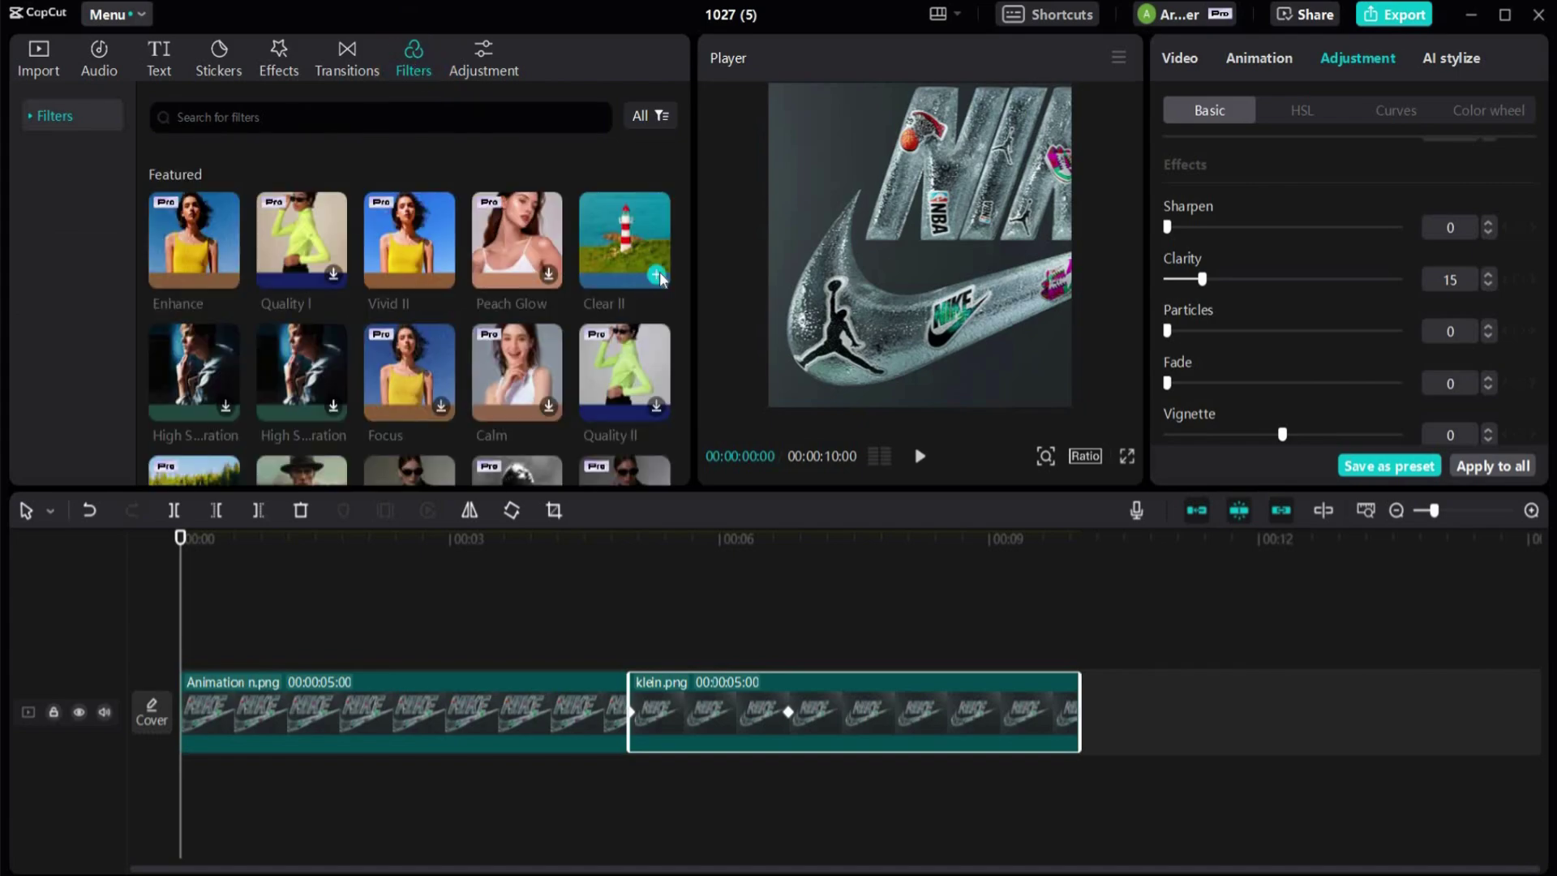
click(657, 276)
drag(452, 651, 1070, 673)
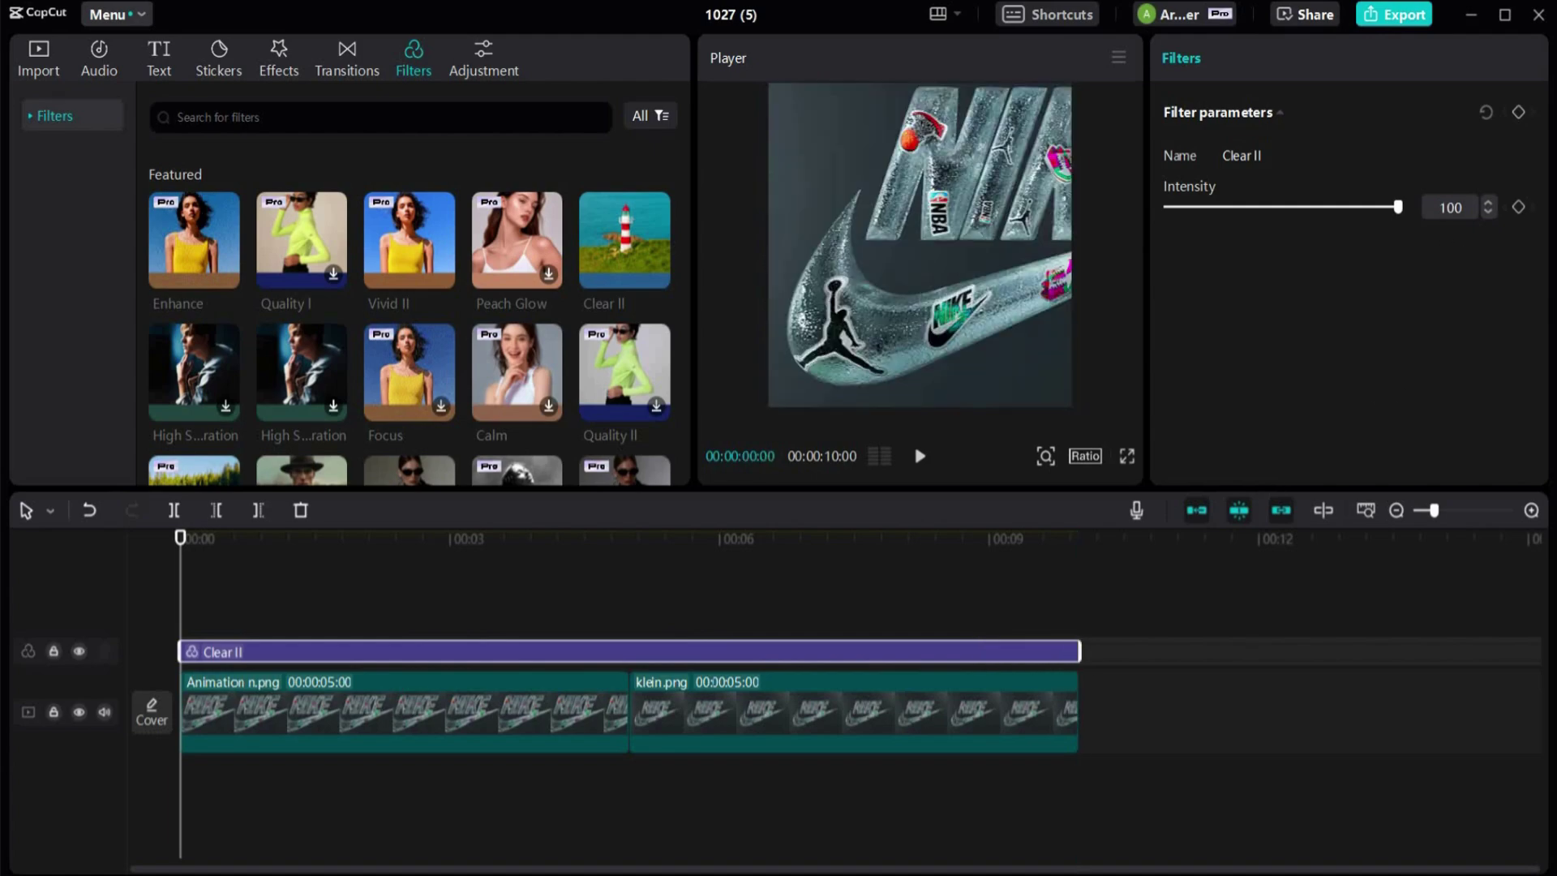
drag(1438, 207, 1541, 209)
text(50)
key(Return)
Add the Shining Sparkles effect from the Star video effects to the timeline
click(276, 61)
click(32, 123)
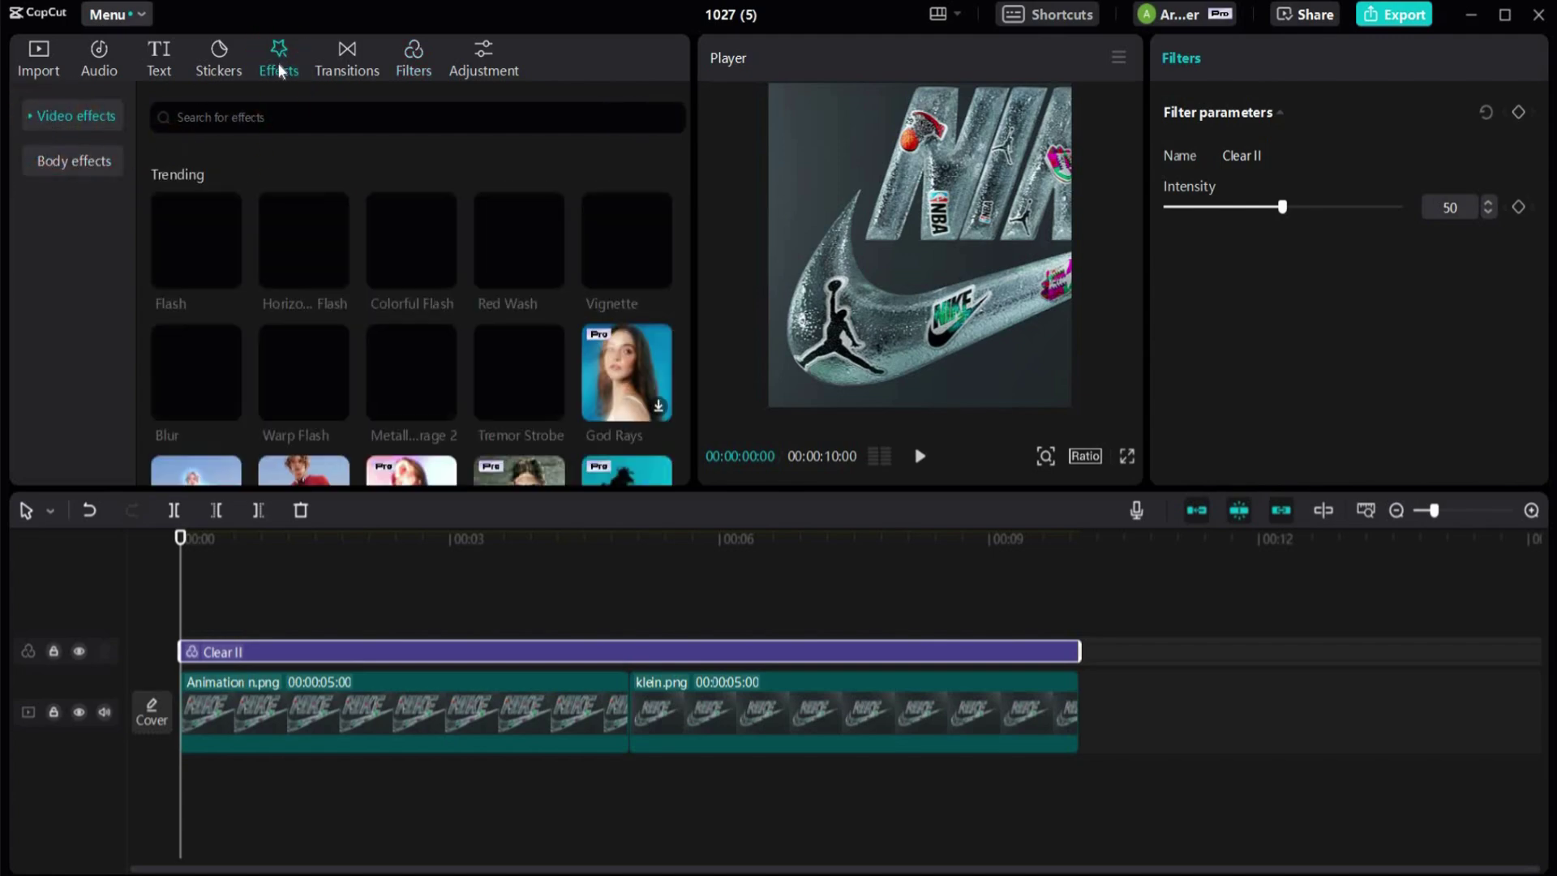
click(28, 115)
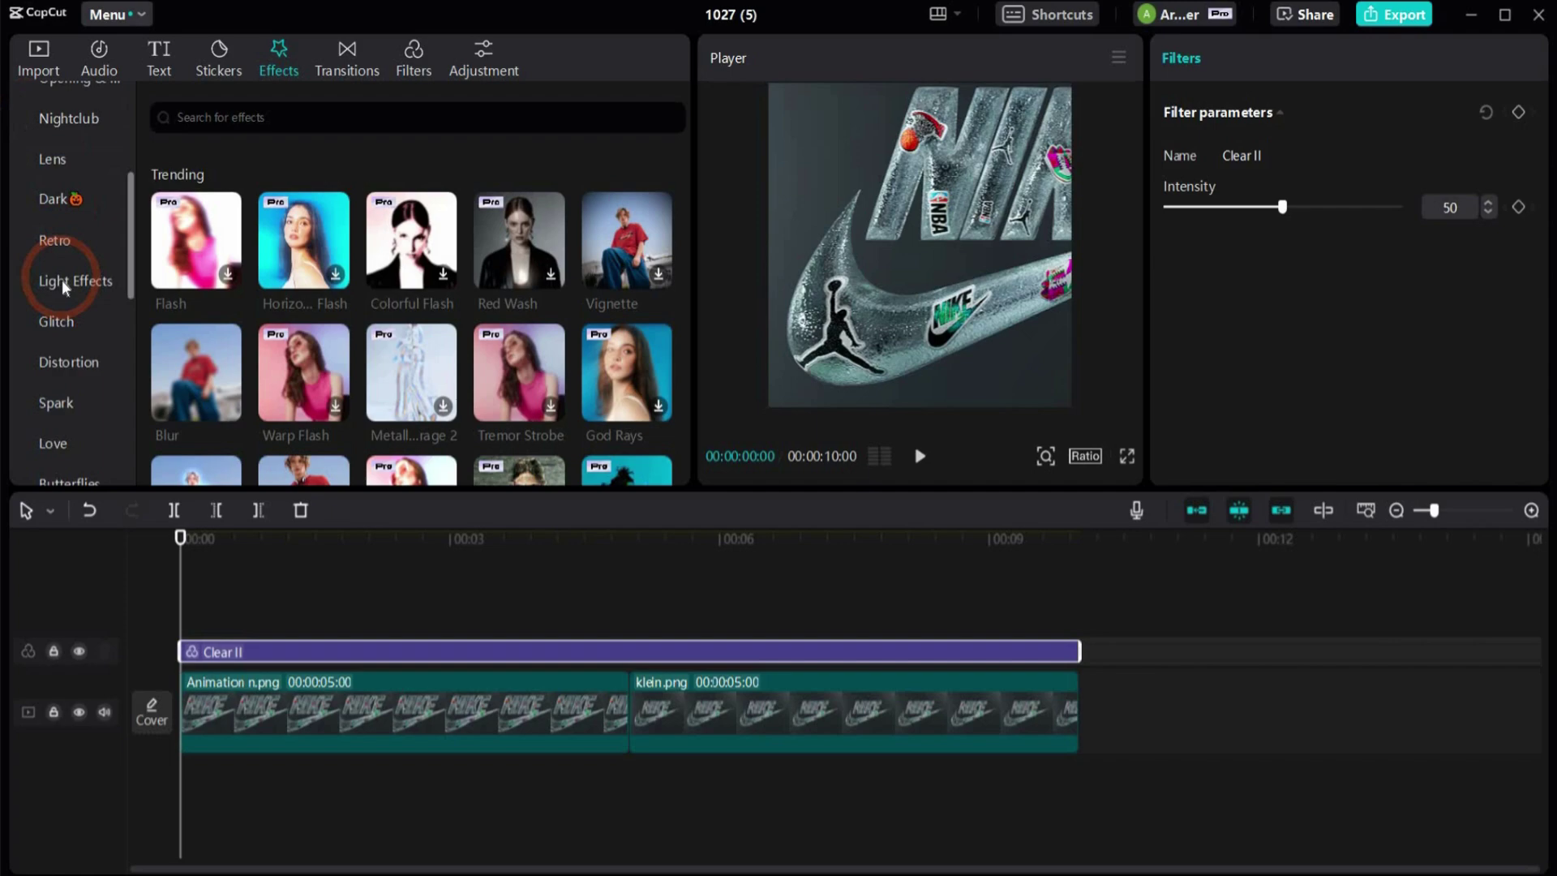
scroll(64, 284, down, 3)
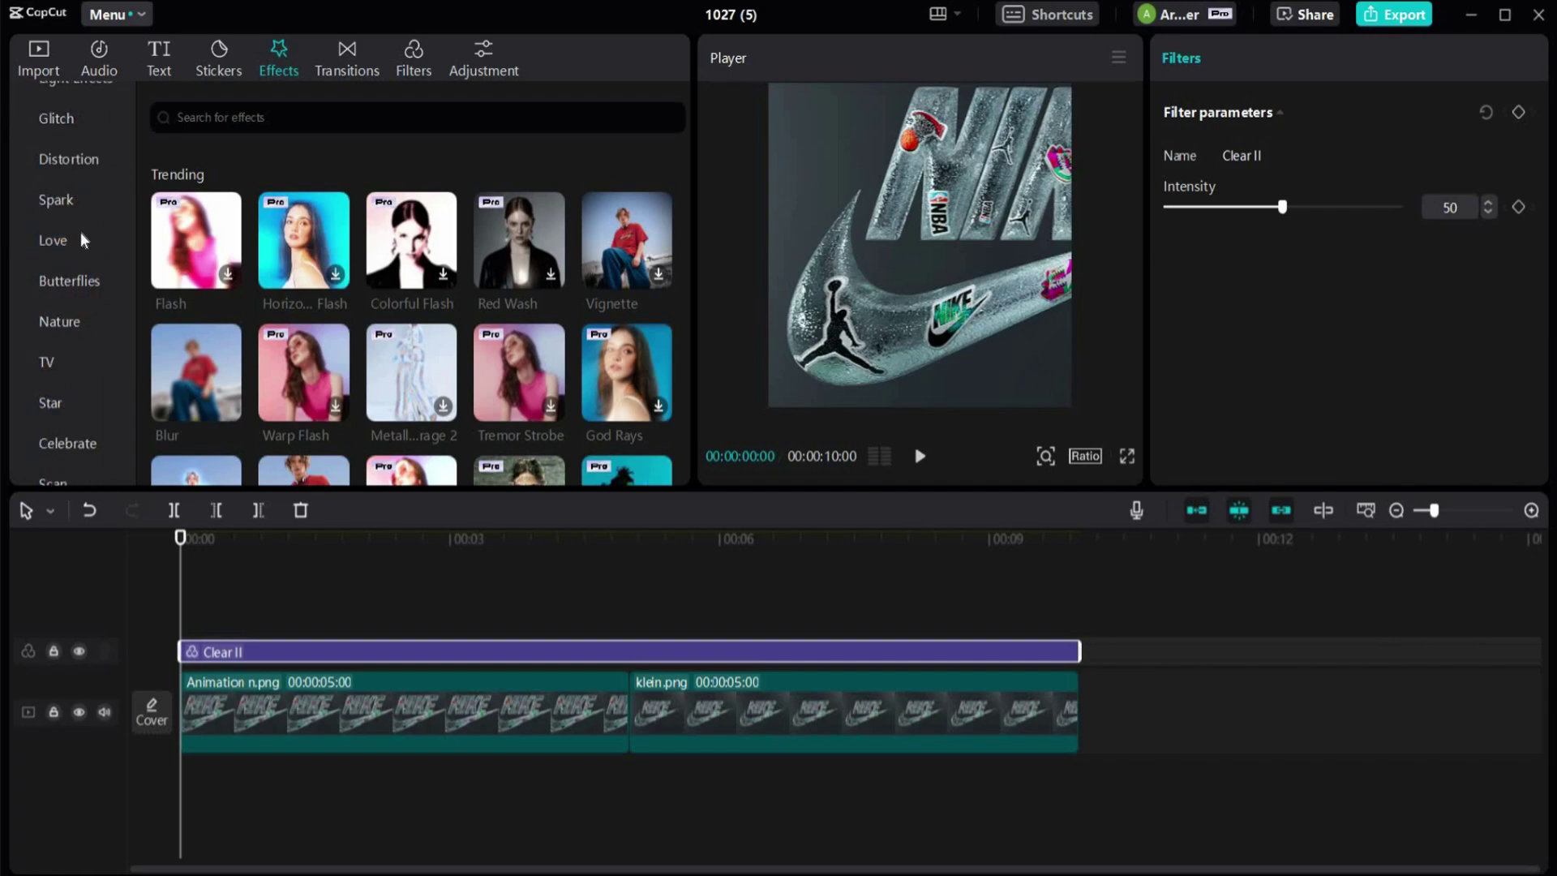
click(53, 400)
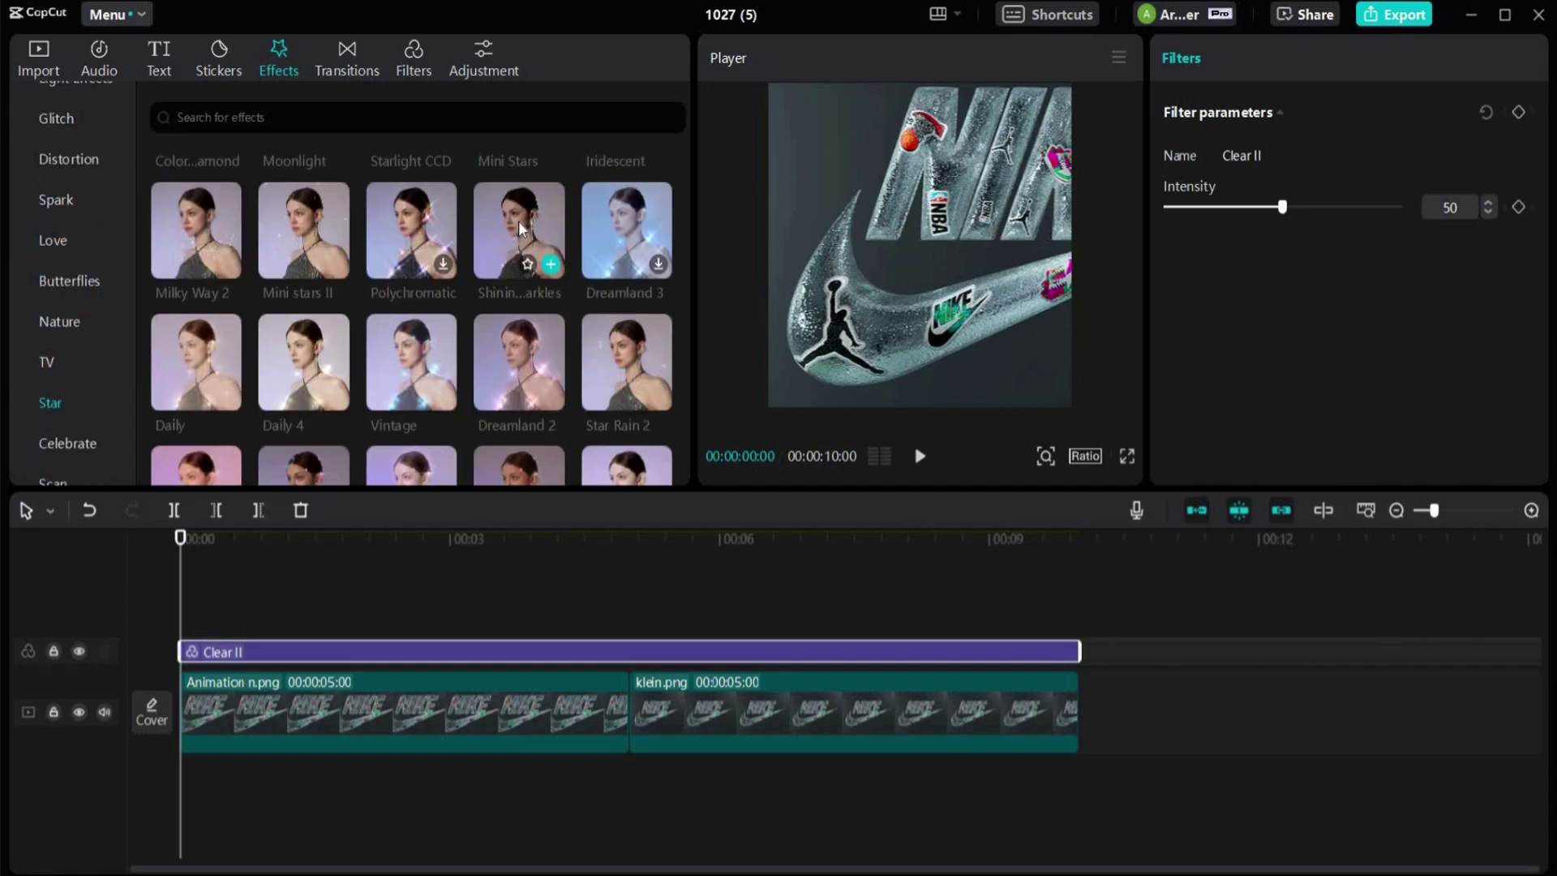
click(560, 268)
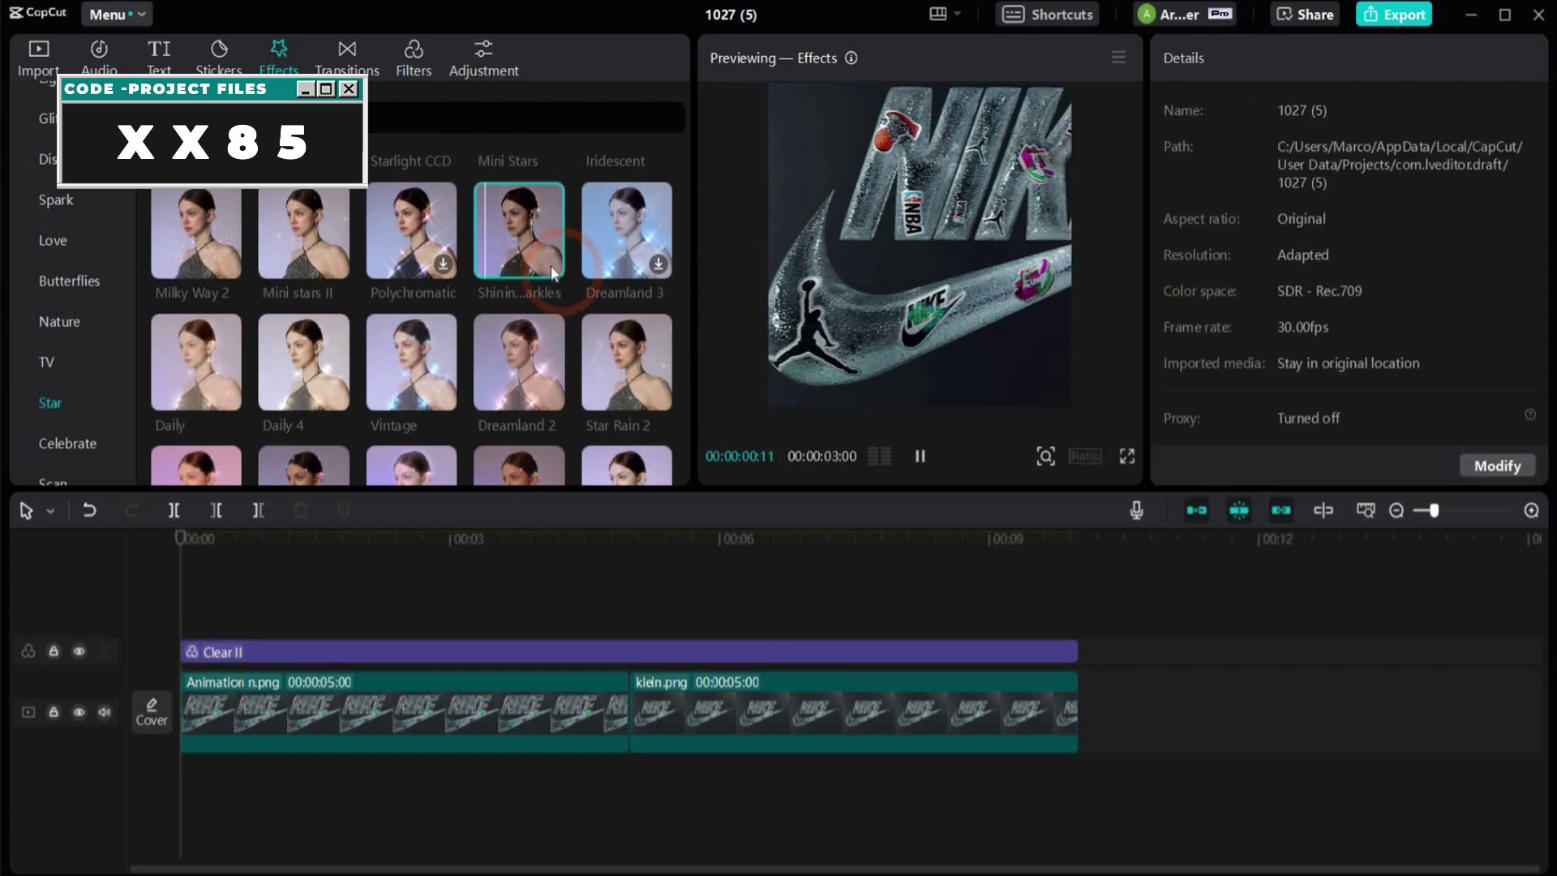
click(551, 266)
Extend Shining Sparkles to the full 10 seconds, set its Filters to 0, and play back
drag(1046, 630, 1074, 630)
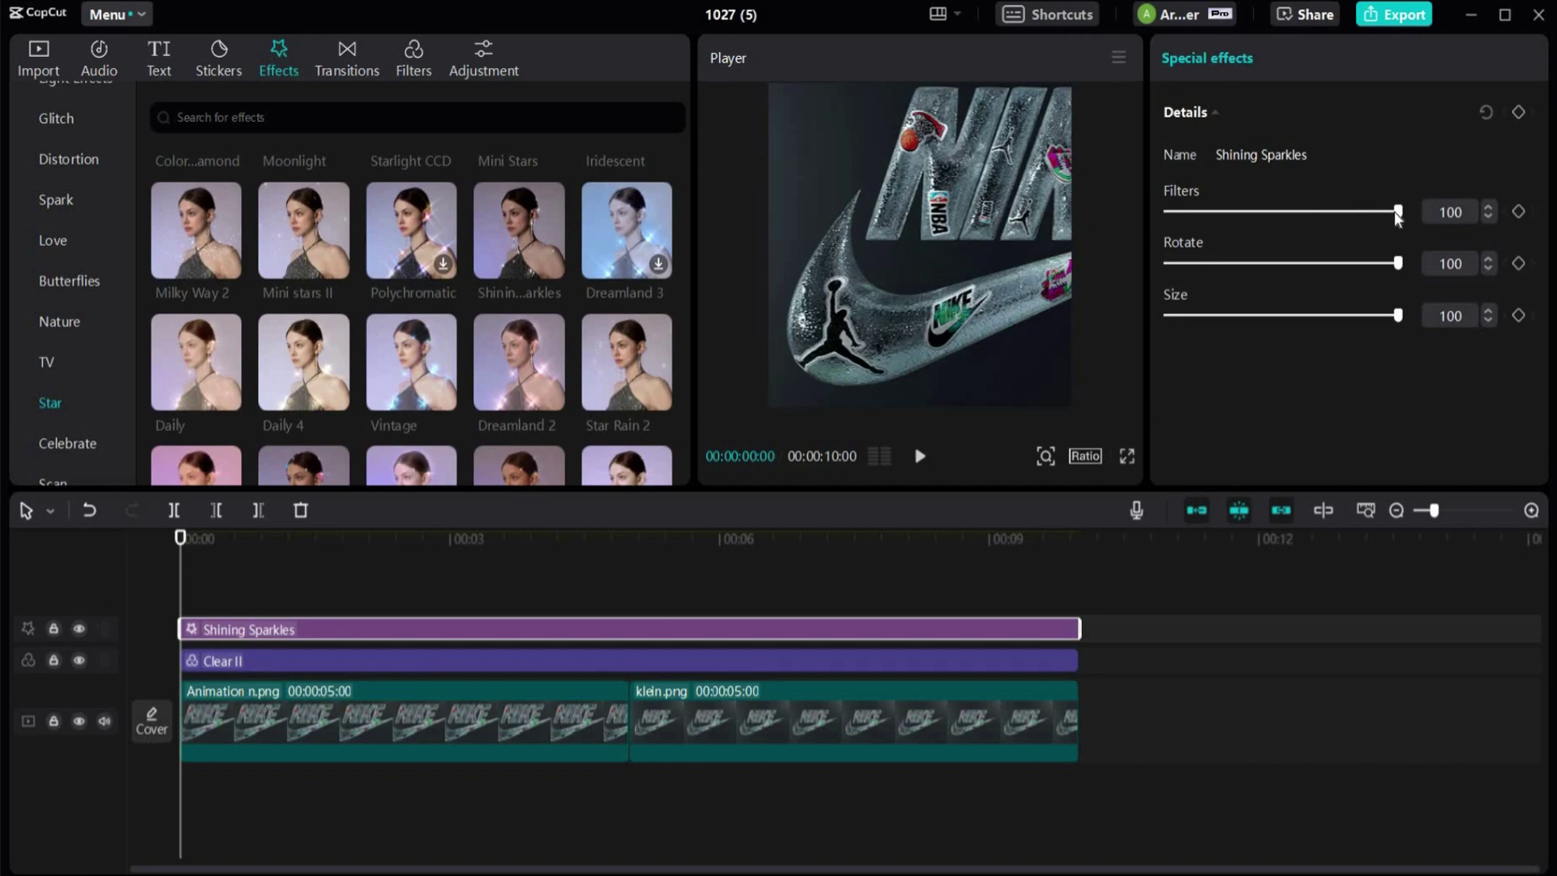
drag(1379, 215, 1284, 210)
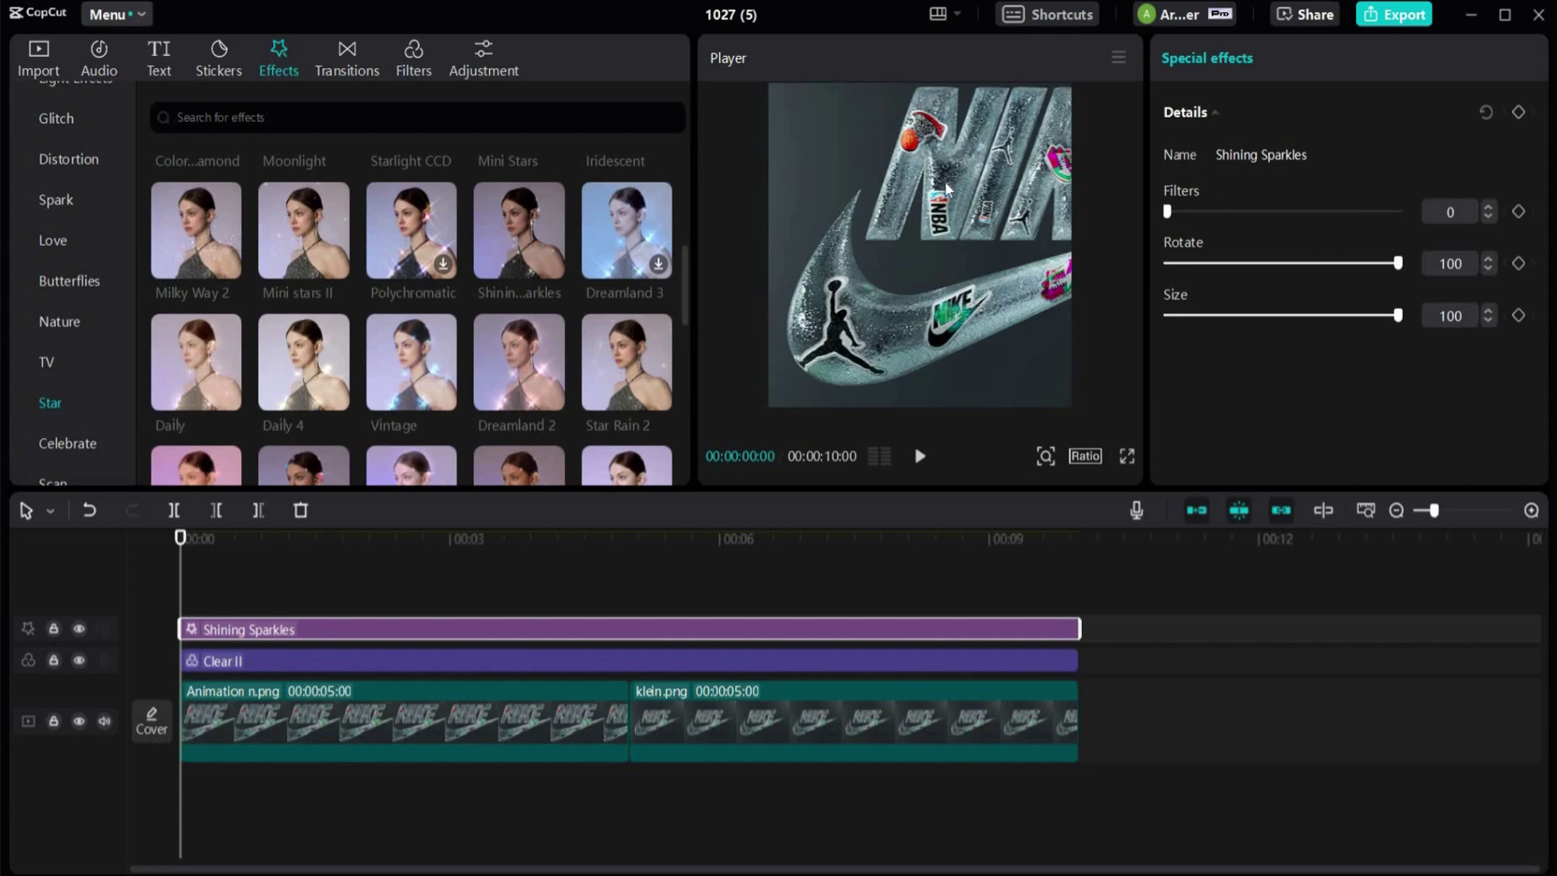
key(space)
Export the edit as a 2K 30fps video, typing NIK into the file name
click(133, 16)
mouse_move(150, 62)
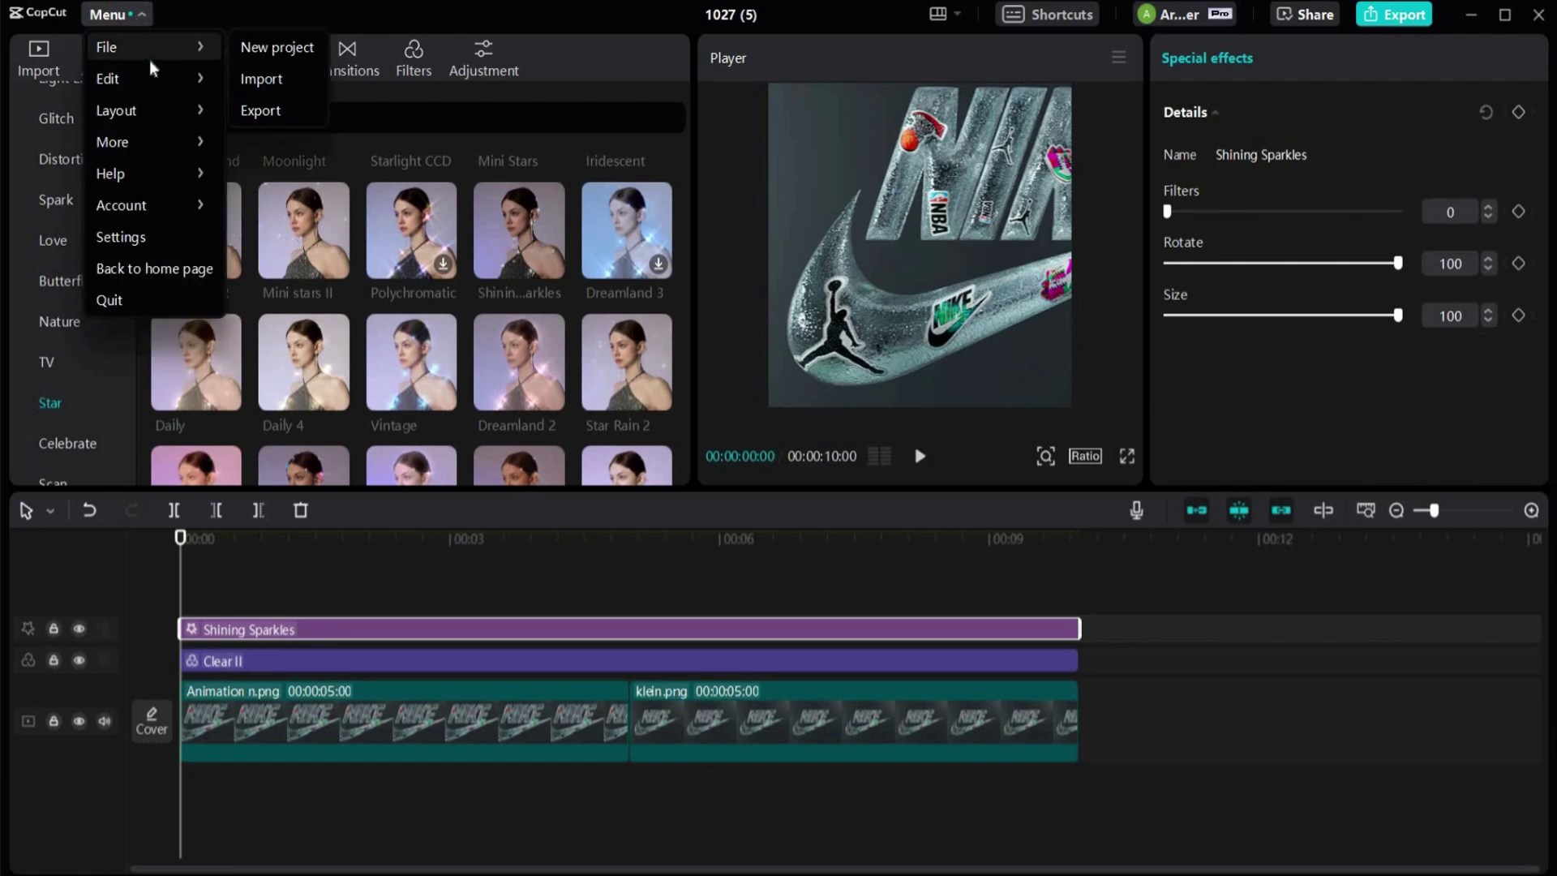
click(268, 107)
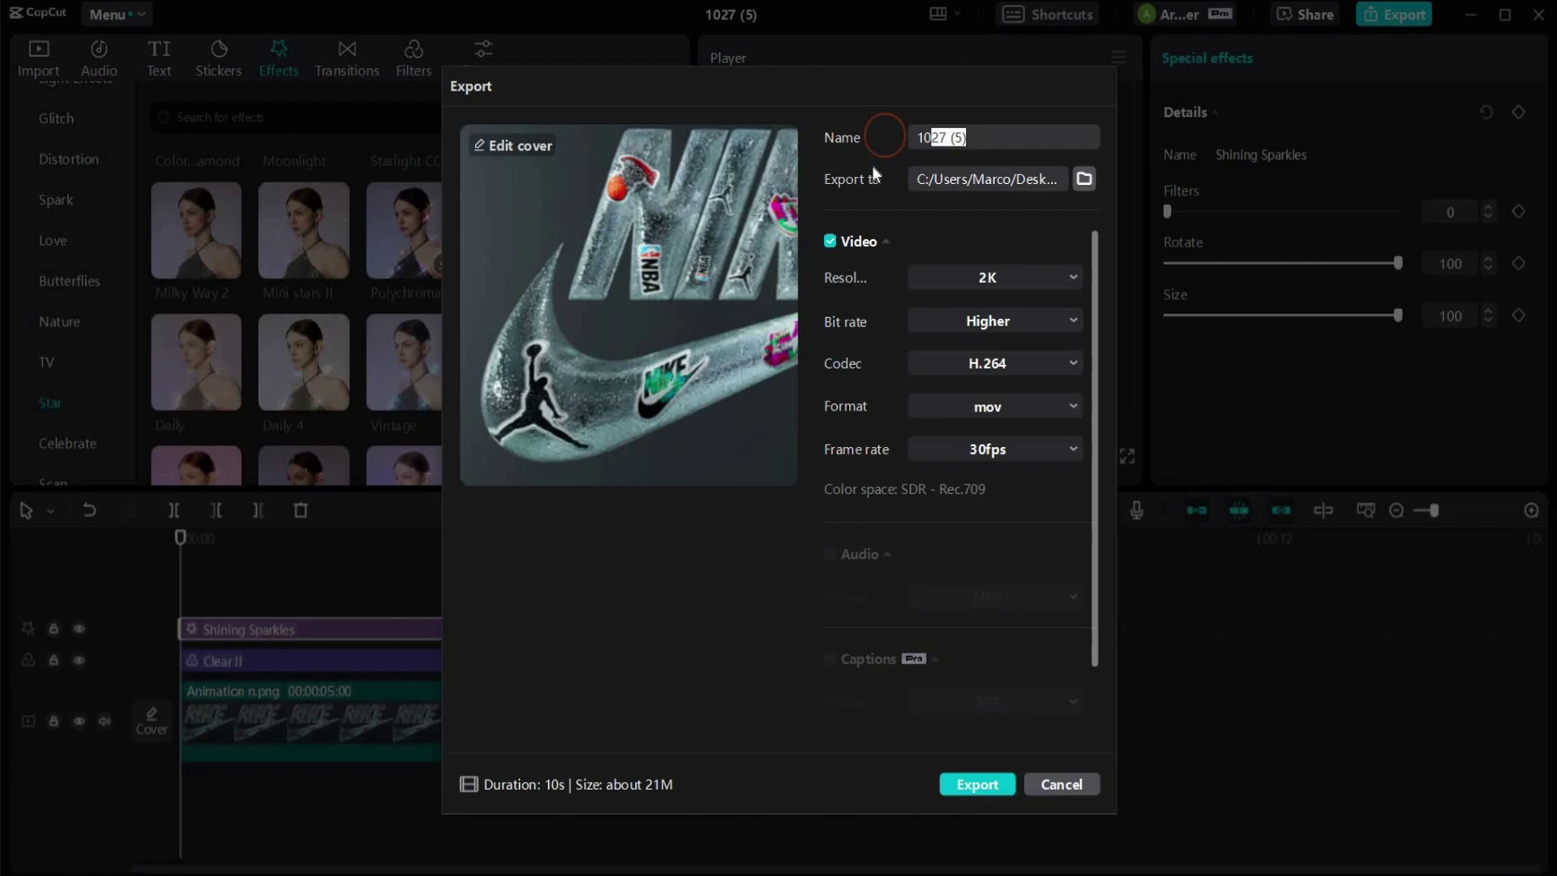
click(873, 165)
text(NIK)
click(977, 784)
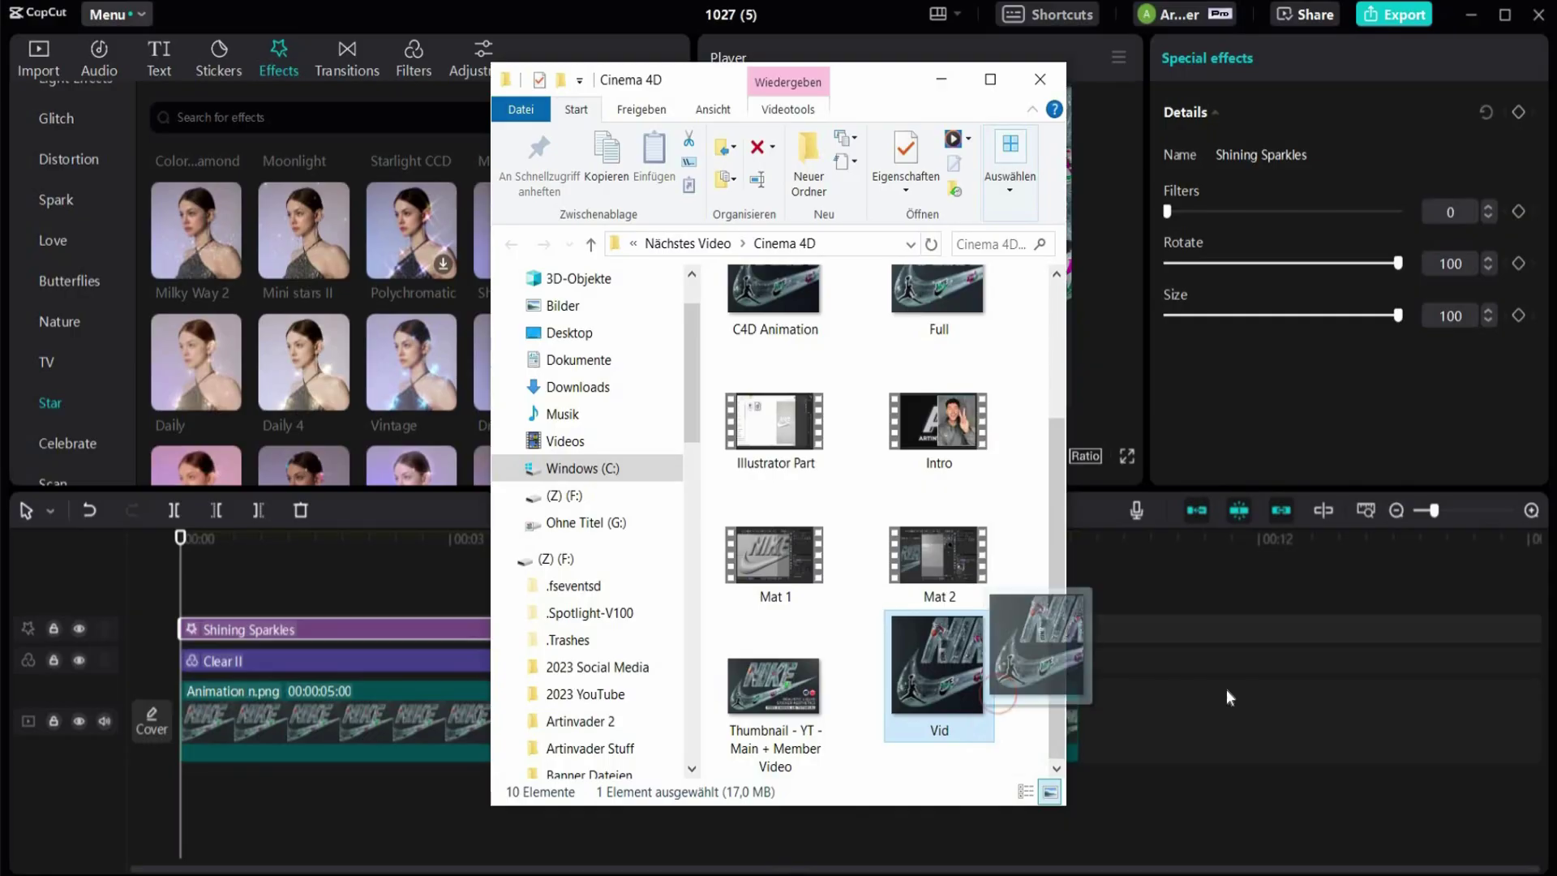
Bring Vid.mov onto the main track and delete all the original clips and effects
drag(1008, 643, 1024, 649)
drag(1166, 719, 224, 804)
key(Delete)
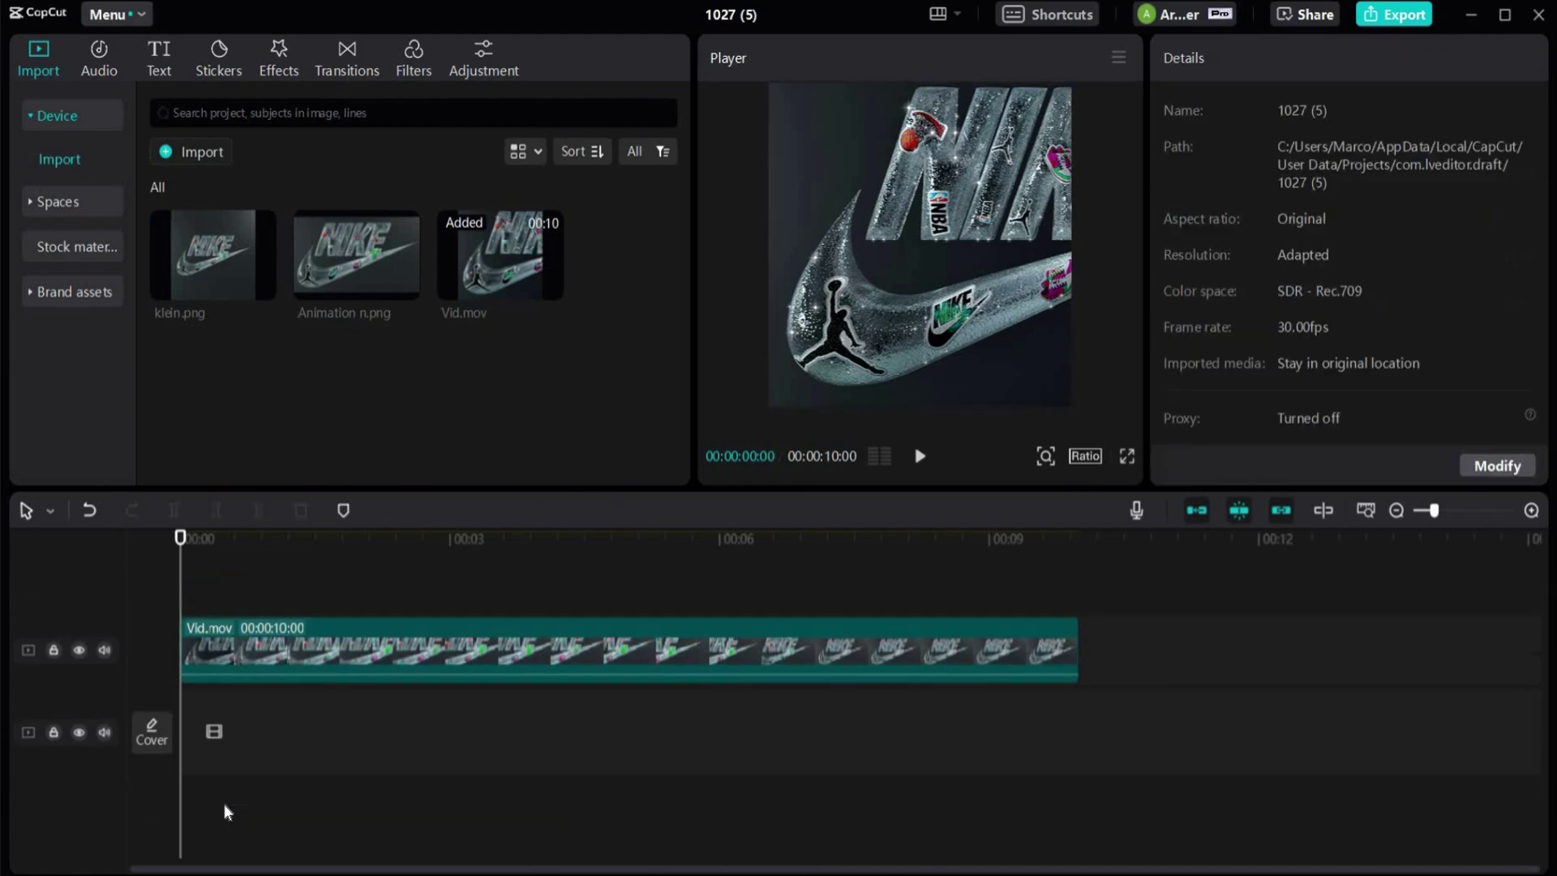
drag(236, 649, 217, 716)
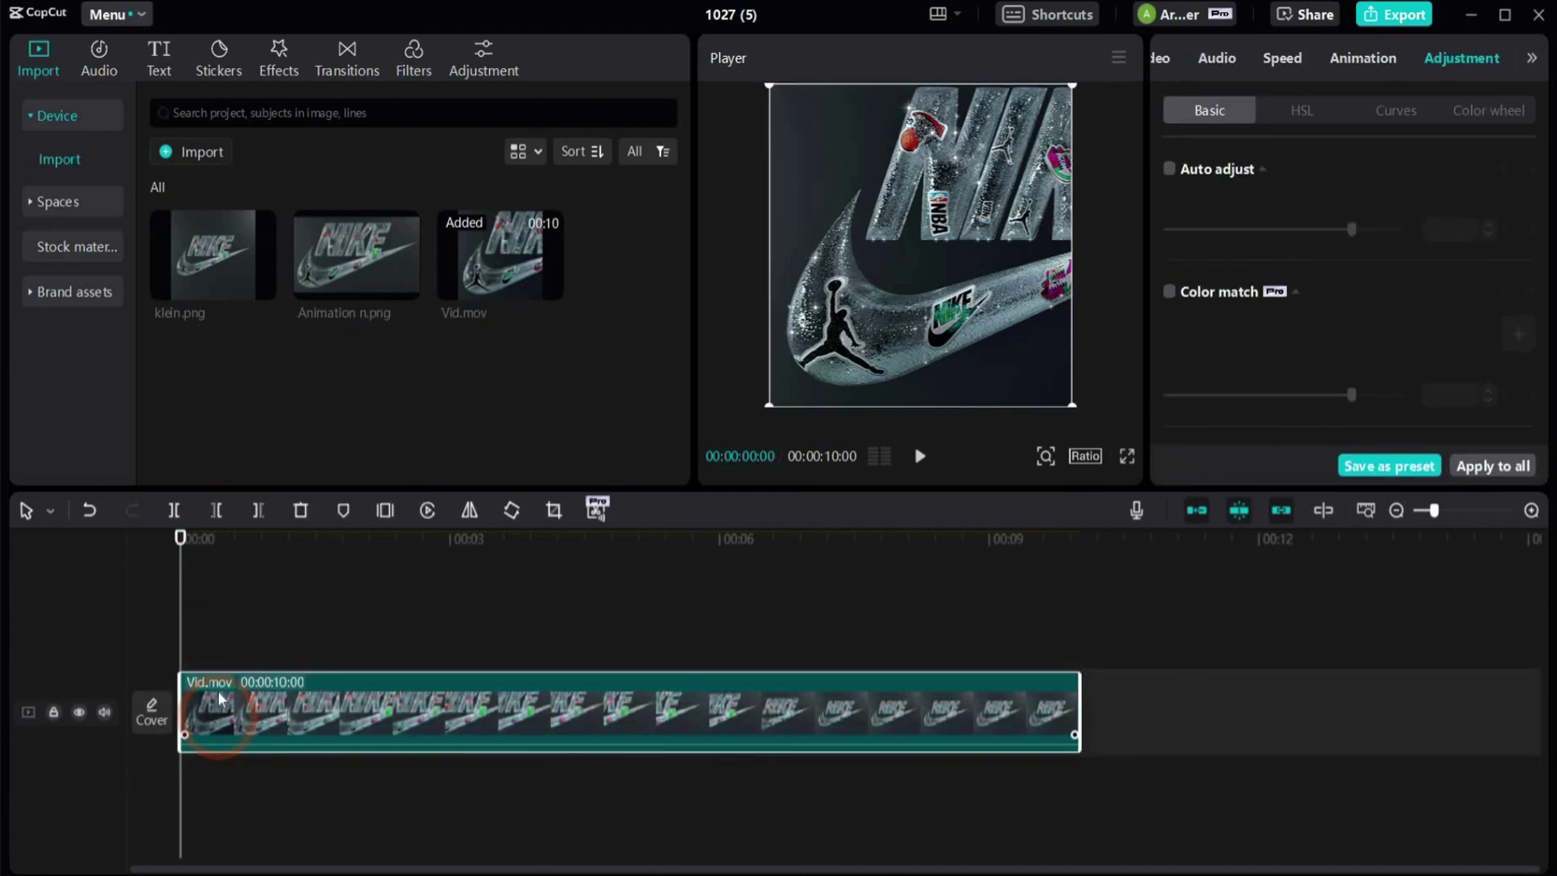
Trim the first few frames of Vid.mov and paste a copy at its end
click(189, 622)
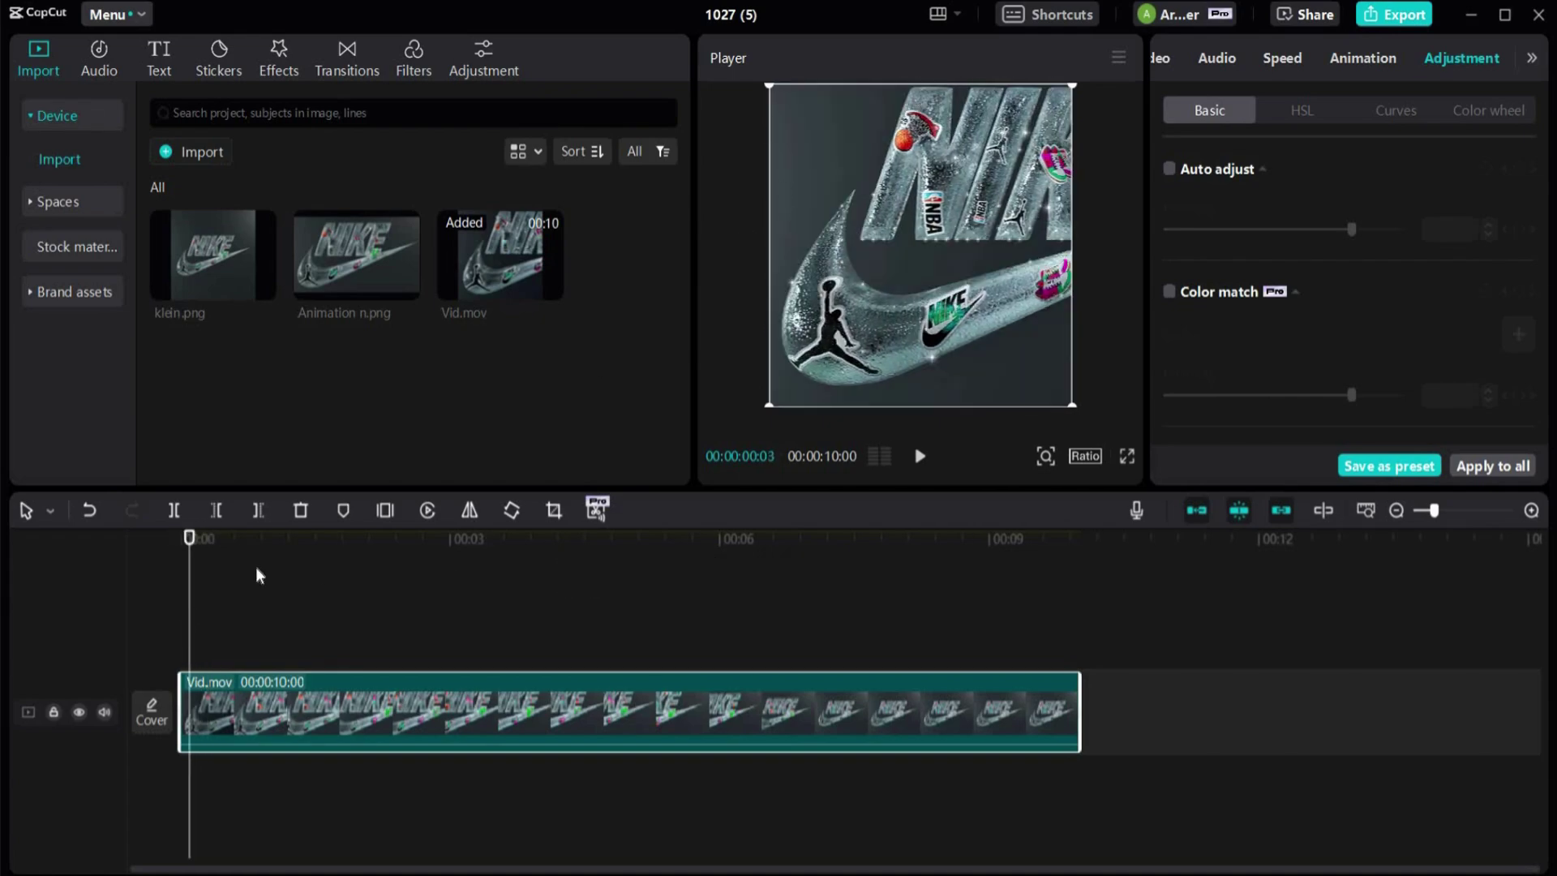
click(221, 515)
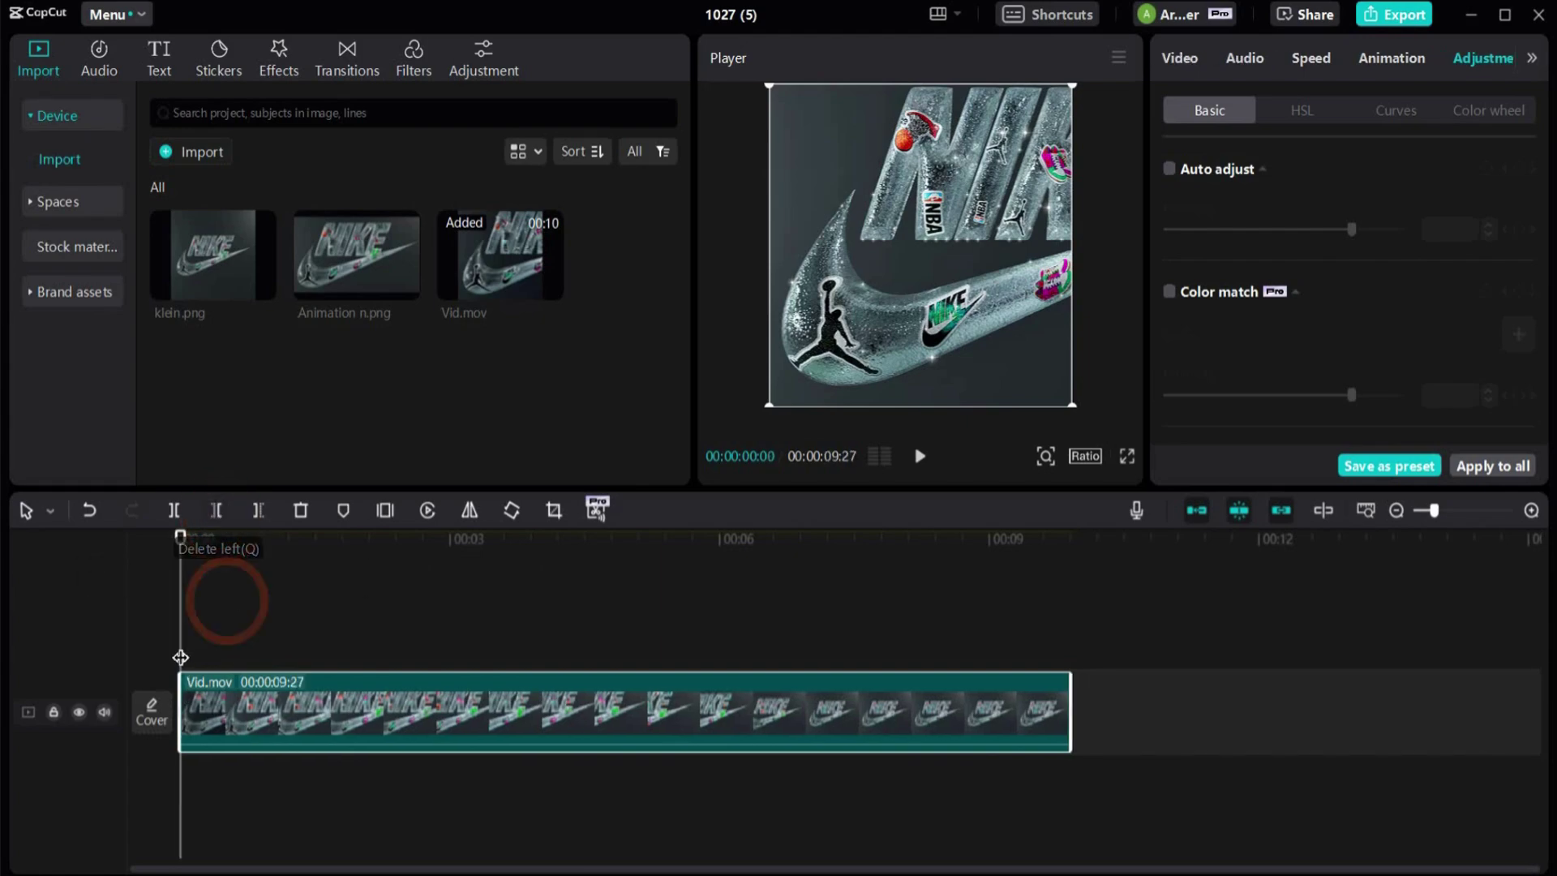
click(468, 723)
key(ctrl+v)
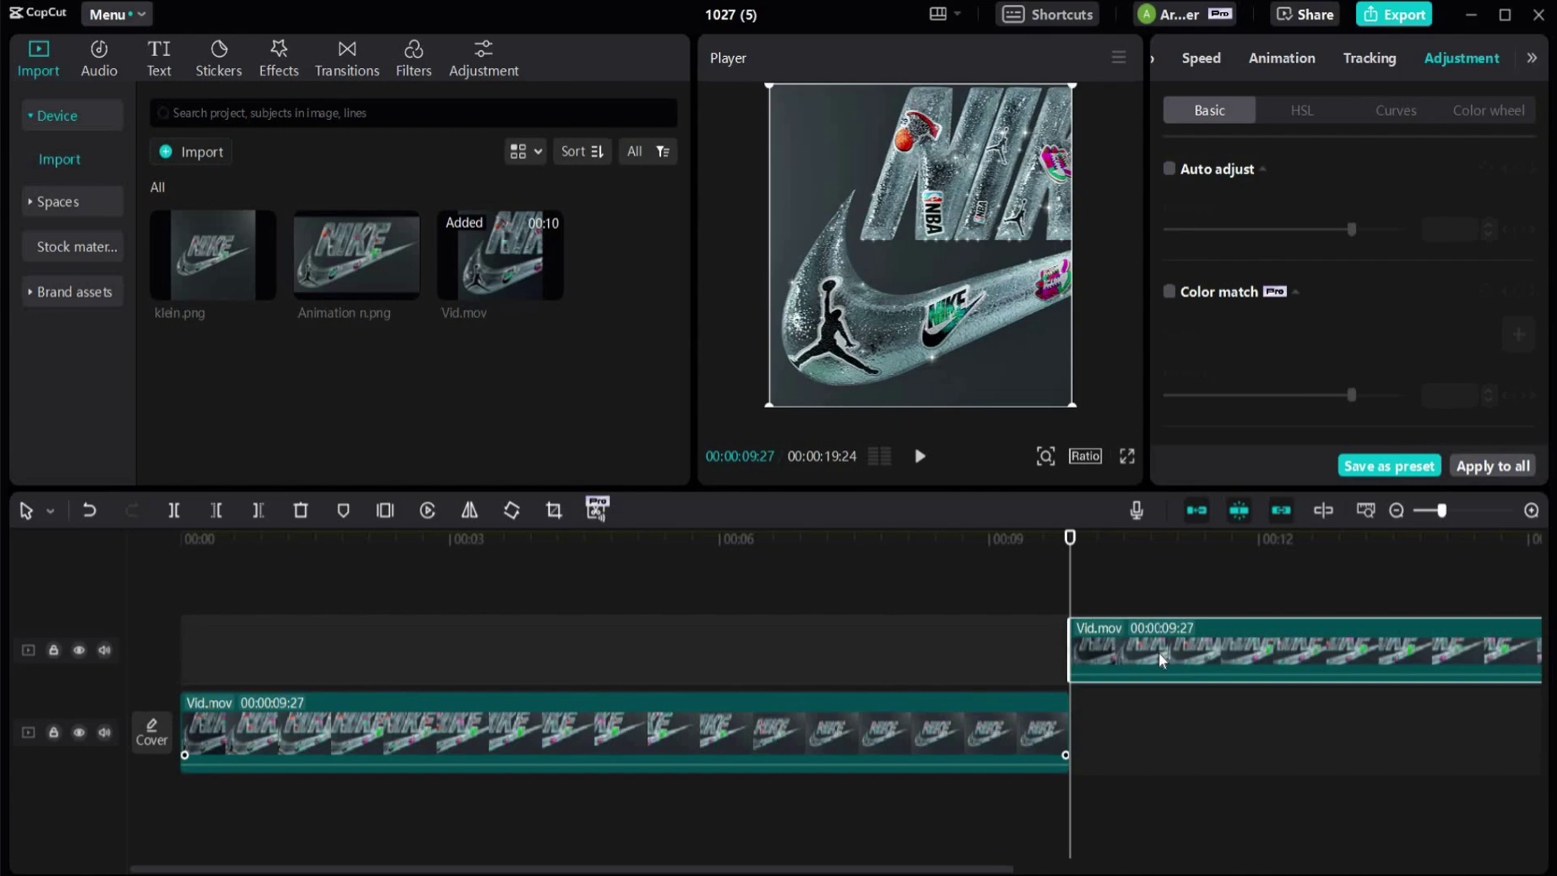
Reverse the copied clip, place it right after the original, and play the loop
right_click(1158, 652)
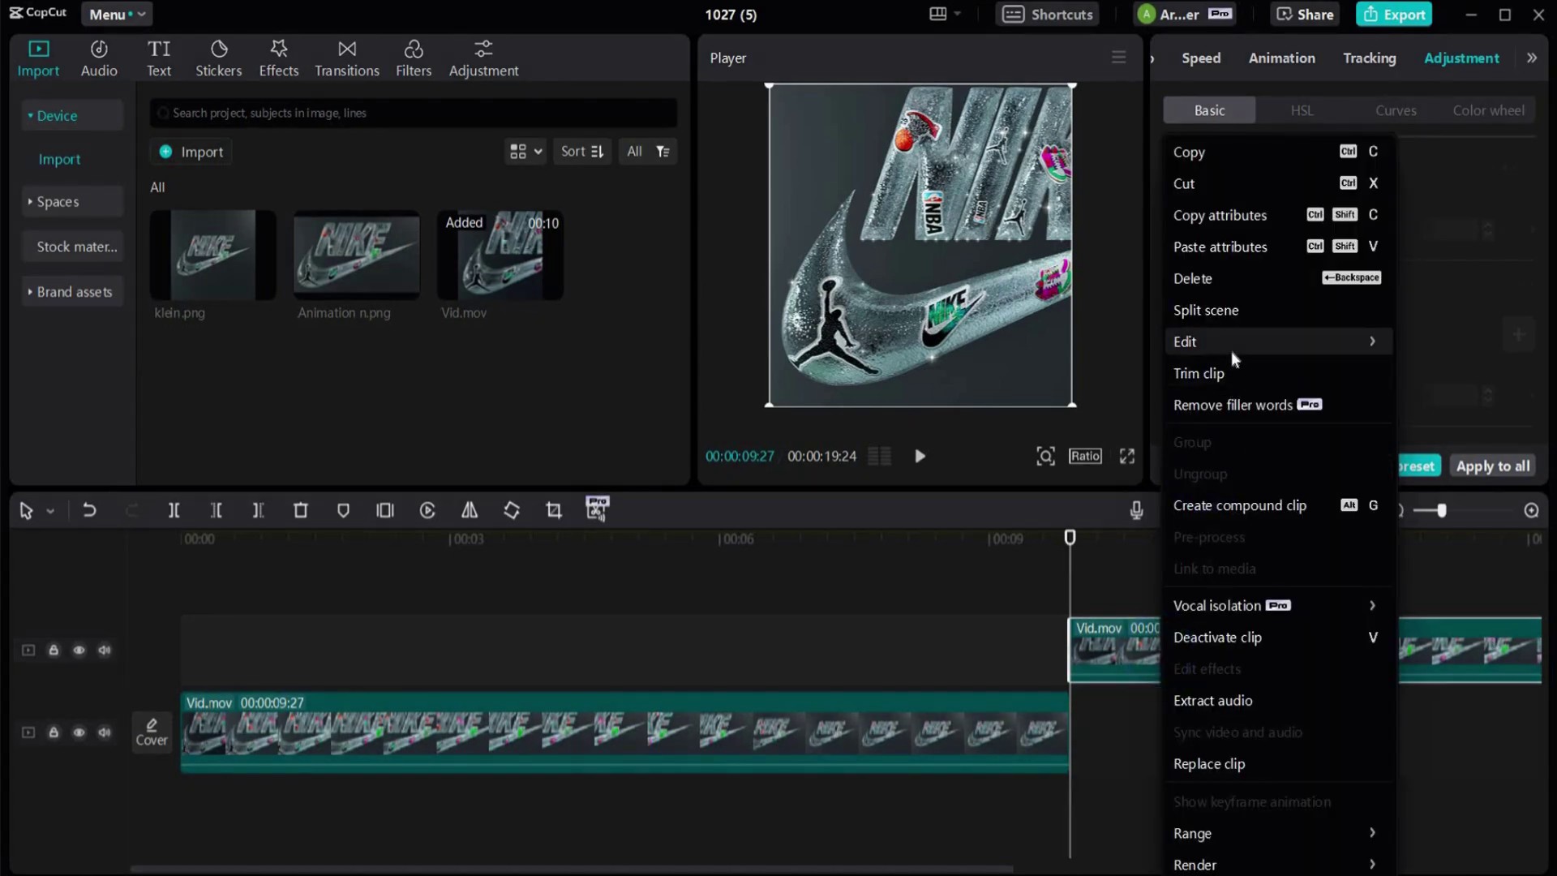
mouse_move(1336, 348)
click(1418, 380)
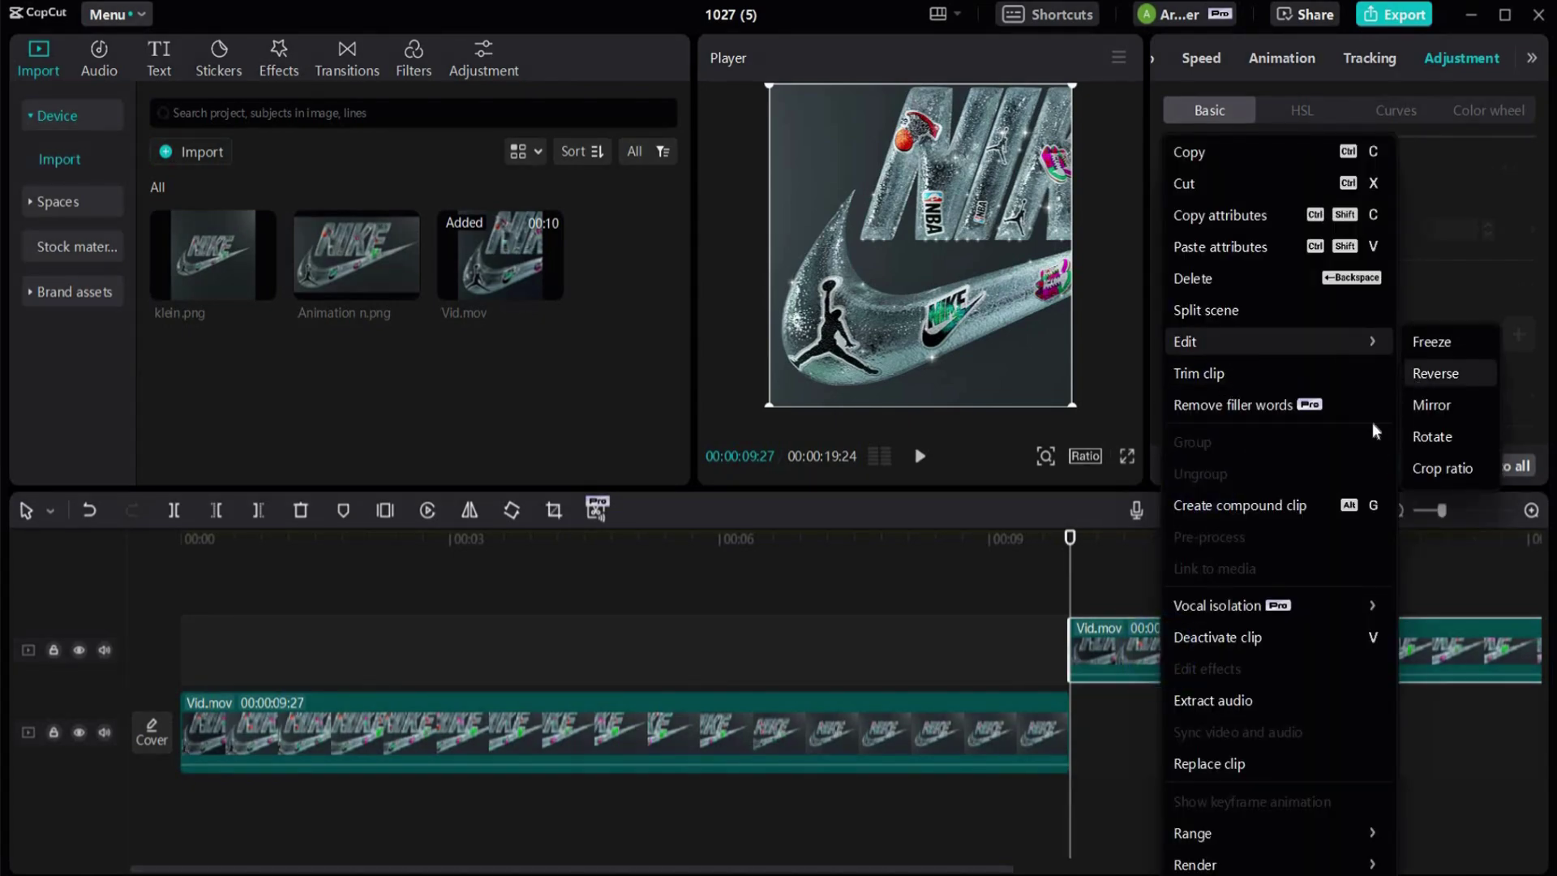
drag(1182, 640, 1078, 713)
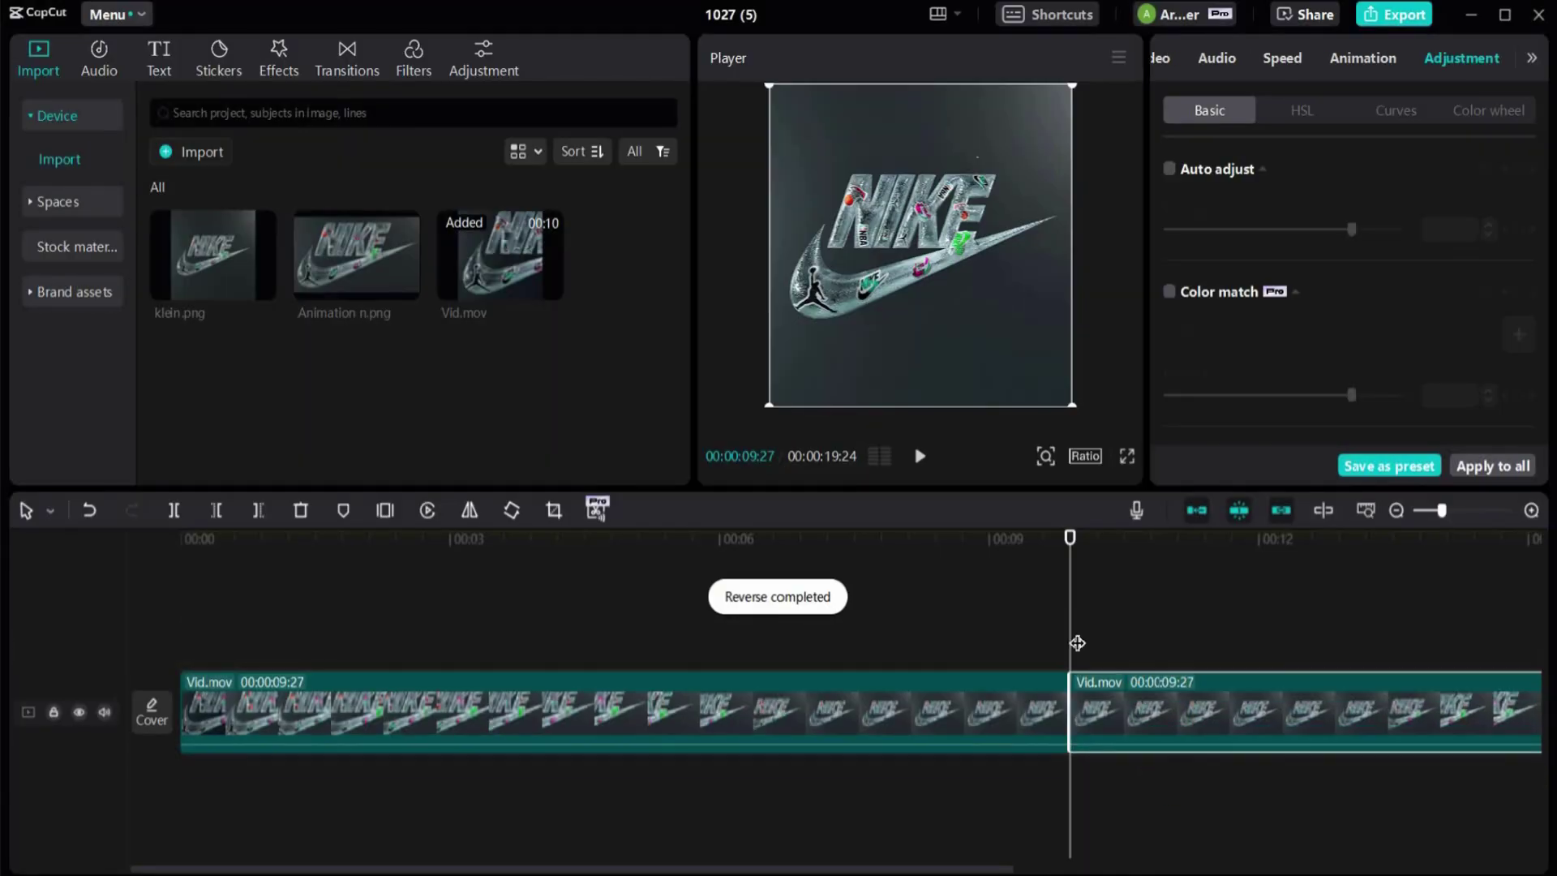
click(917, 671)
key(space)
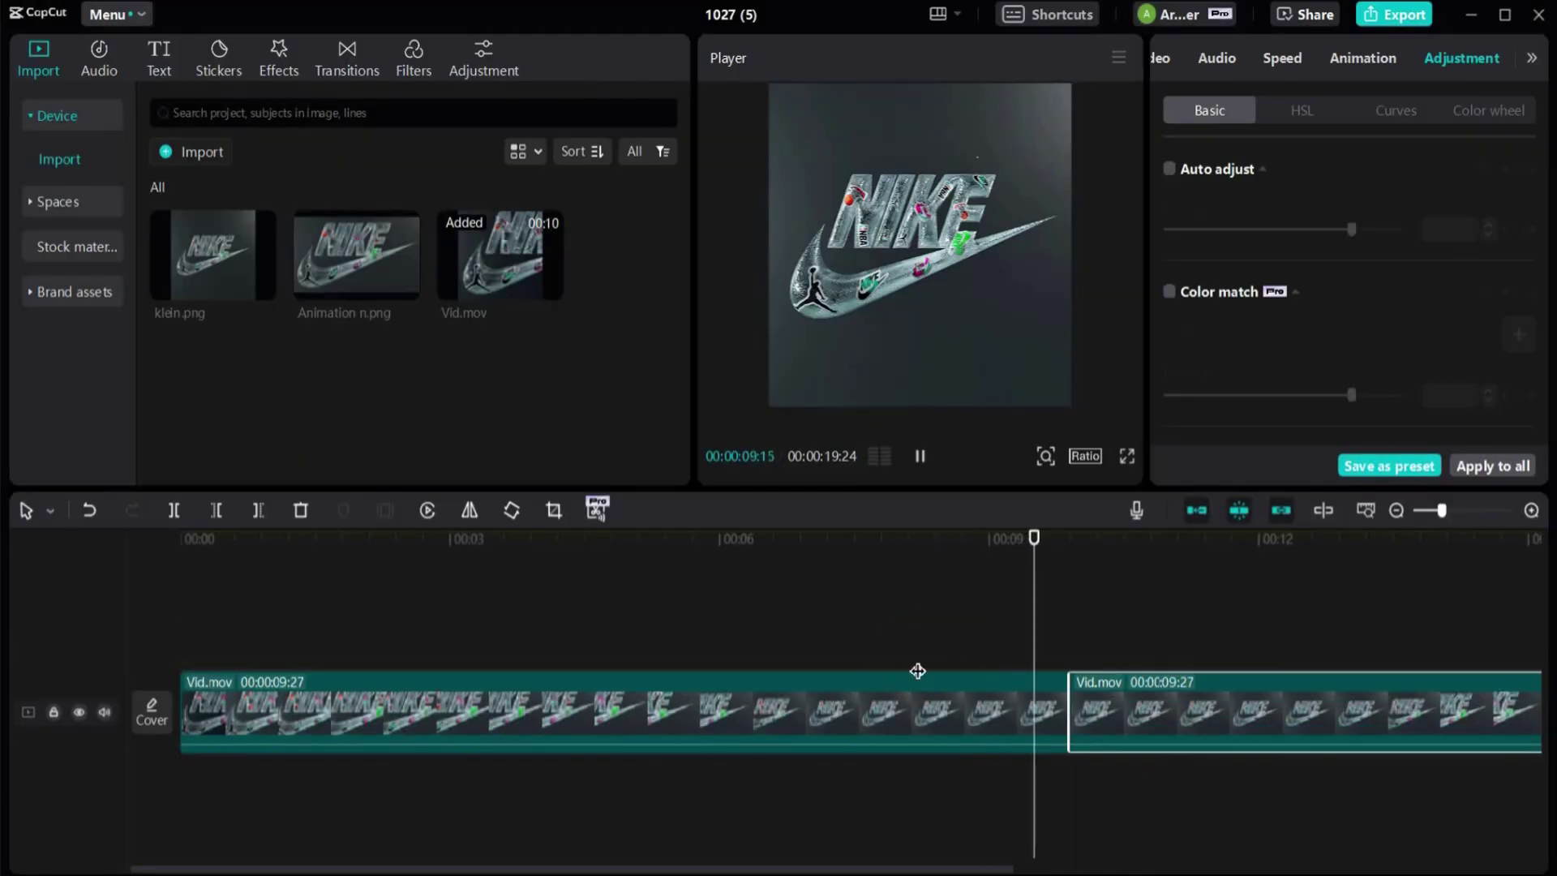